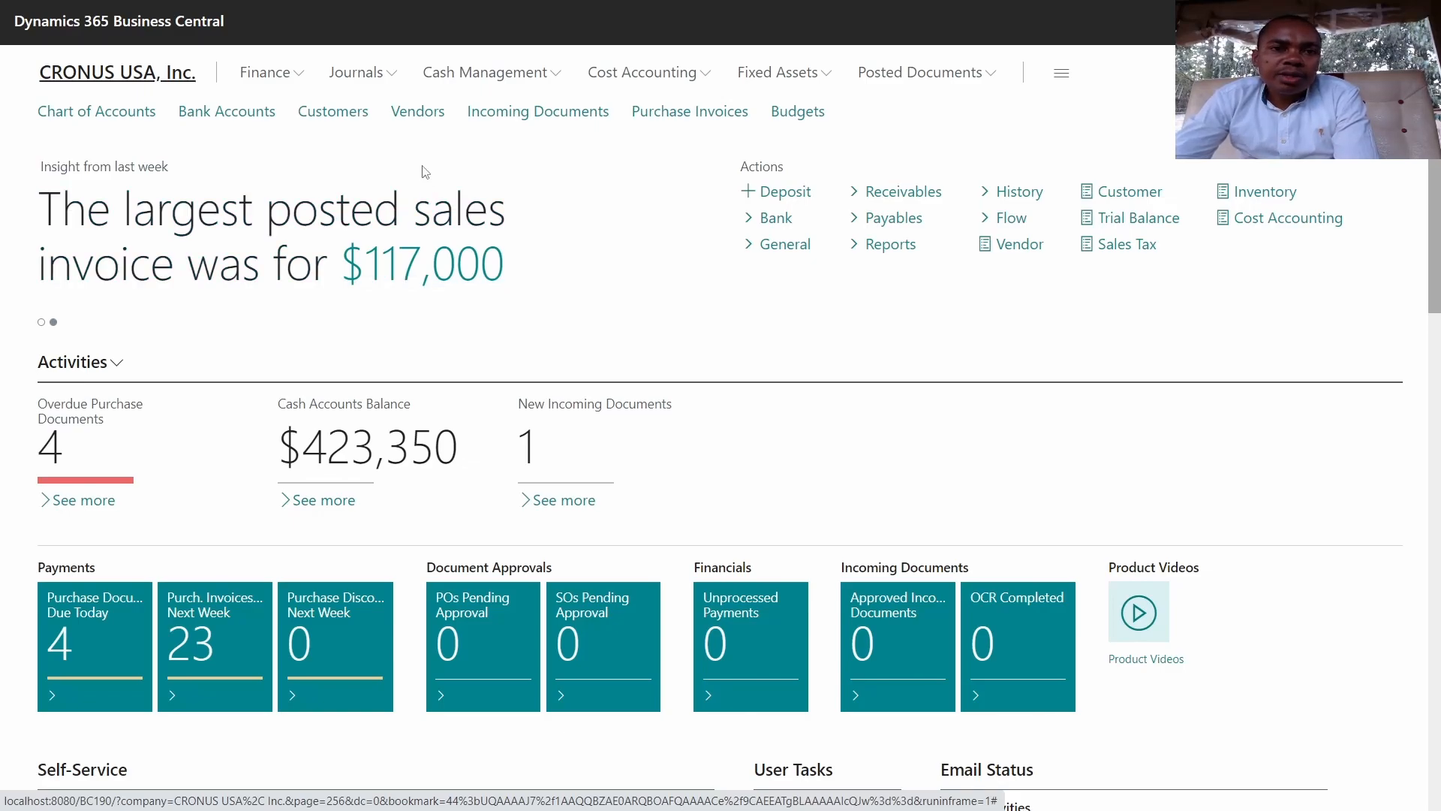
Step: Create new vendor card V00040 from the VENDOR COMPANY template
{"action": "left_click", "coordinate": [424, 125]}
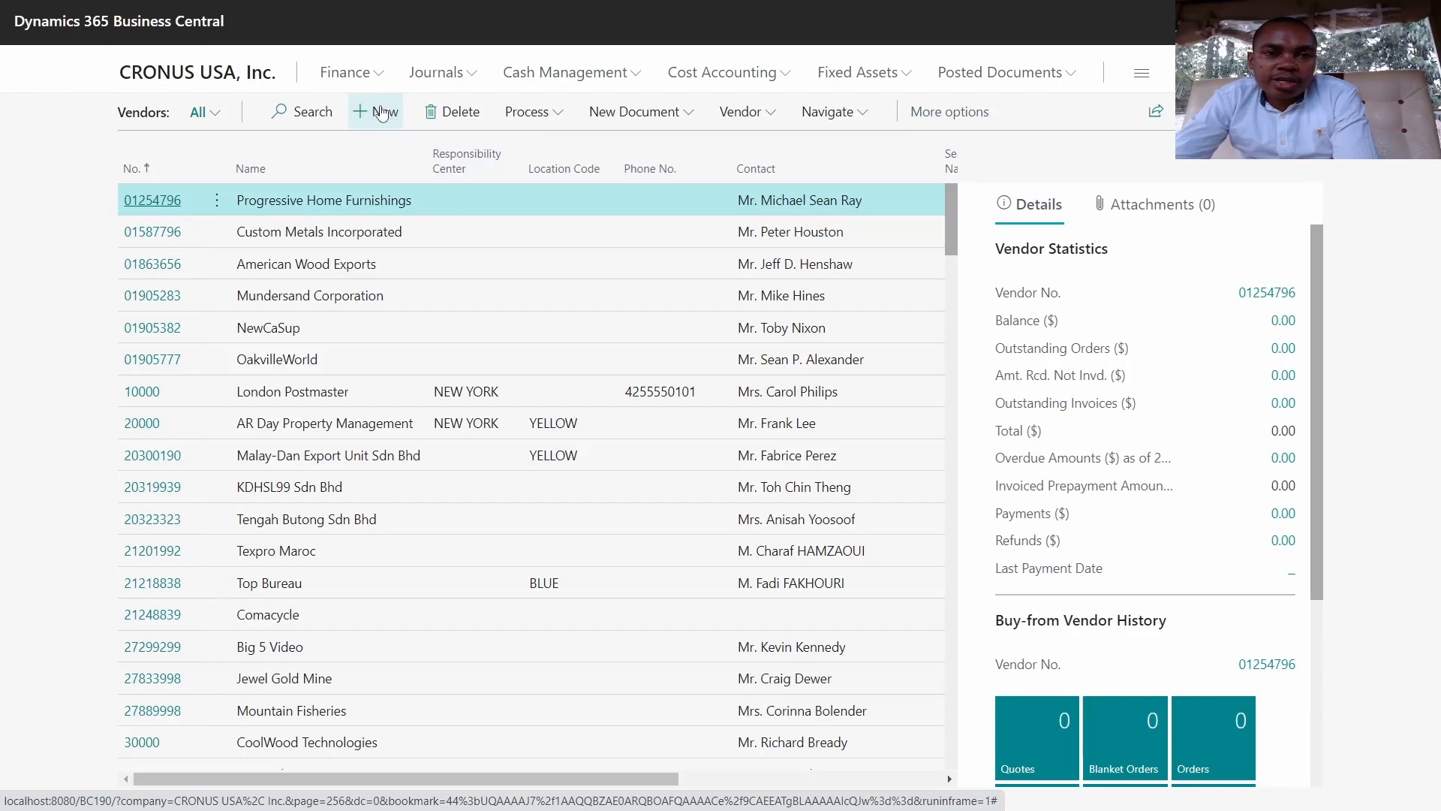
{"action": "left_click", "coordinate": [381, 112]}
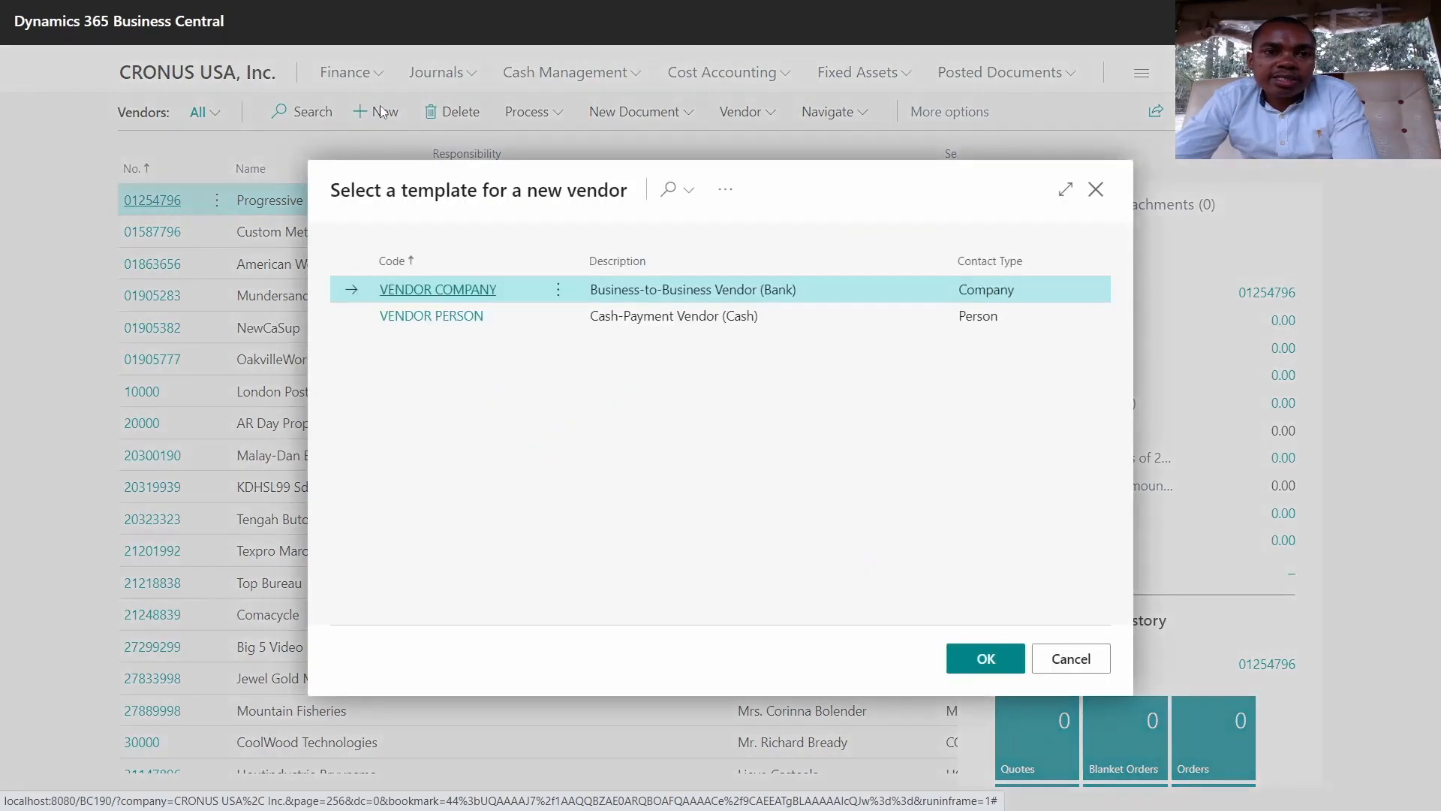
{"action": "left_click", "coordinate": [434, 289]}
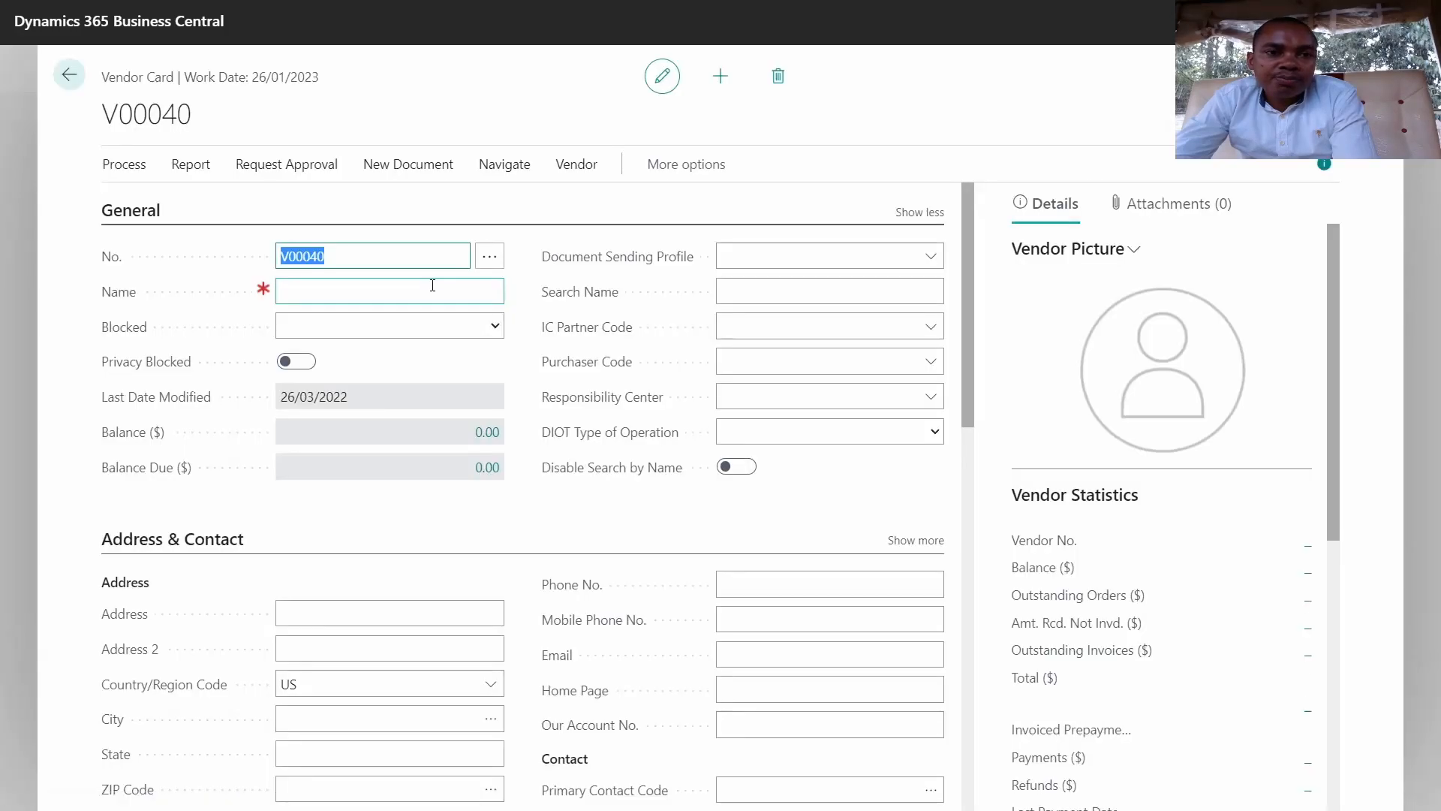
Step: Name vendor V00040 'Company X LTD', so the search name fills in as COMPANY X LTD
{"action": "left_click", "coordinate": [355, 290]}
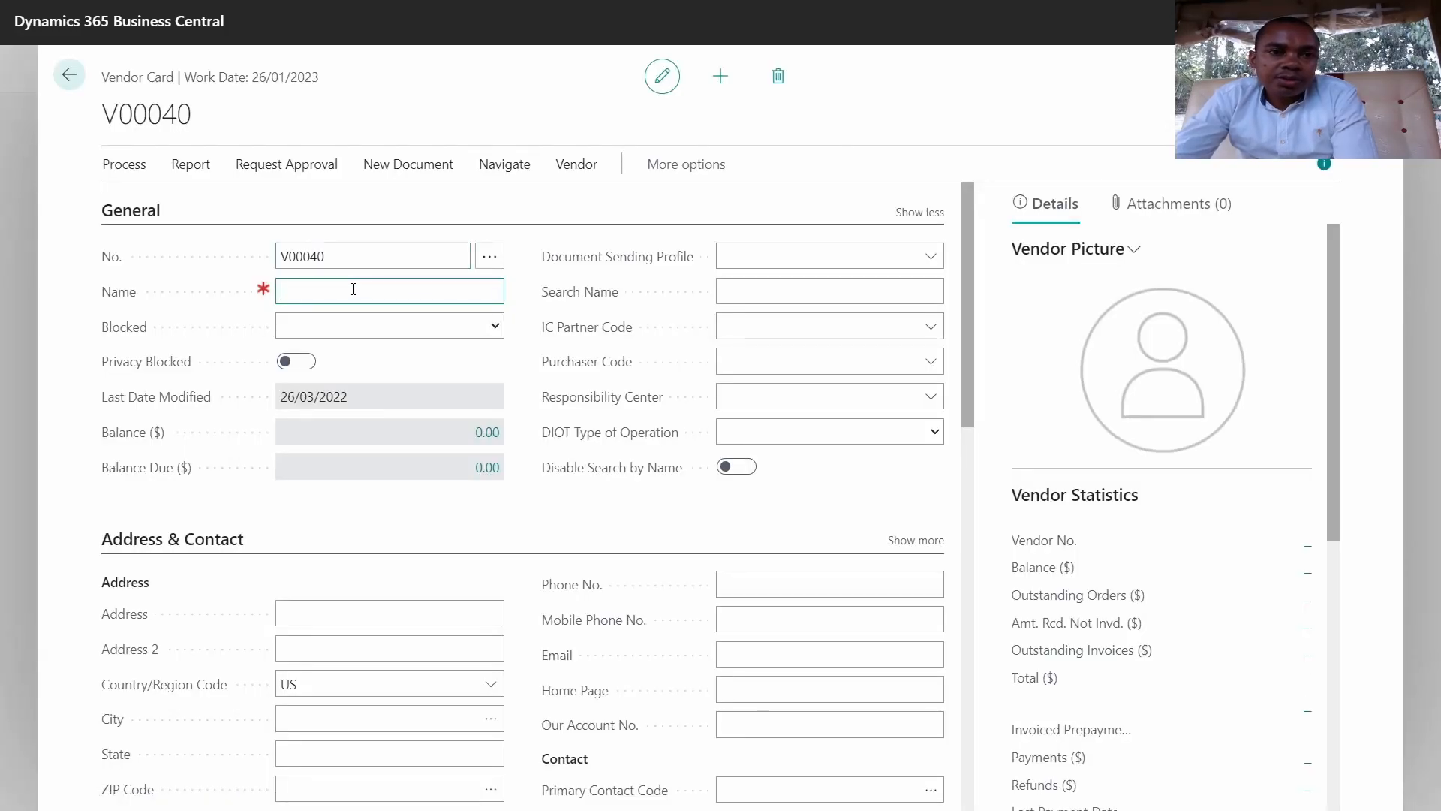
{"action": "type", "text": "C"}
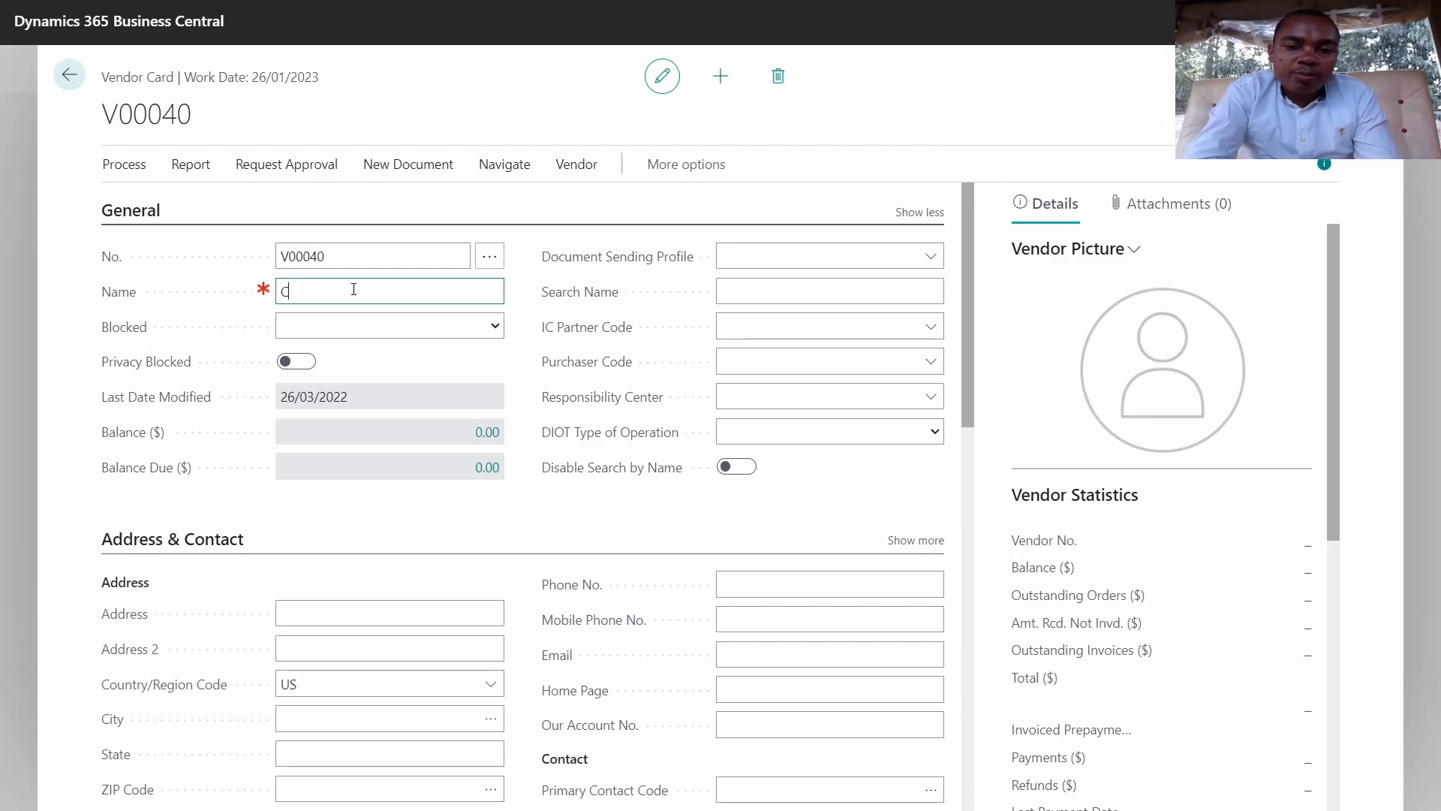
{"action": "type", "text": "ompany"}
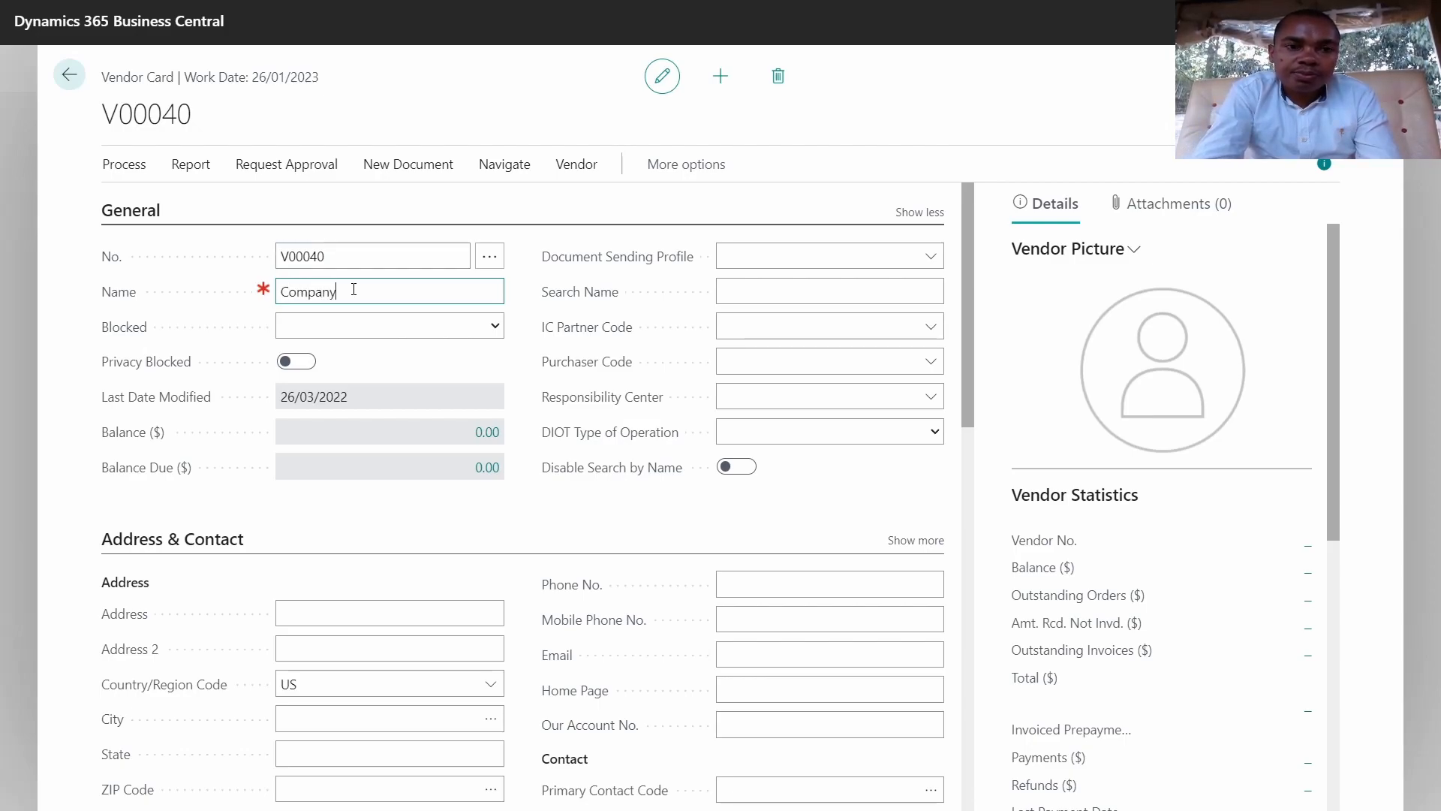
{"action": "type", "text": " X"}
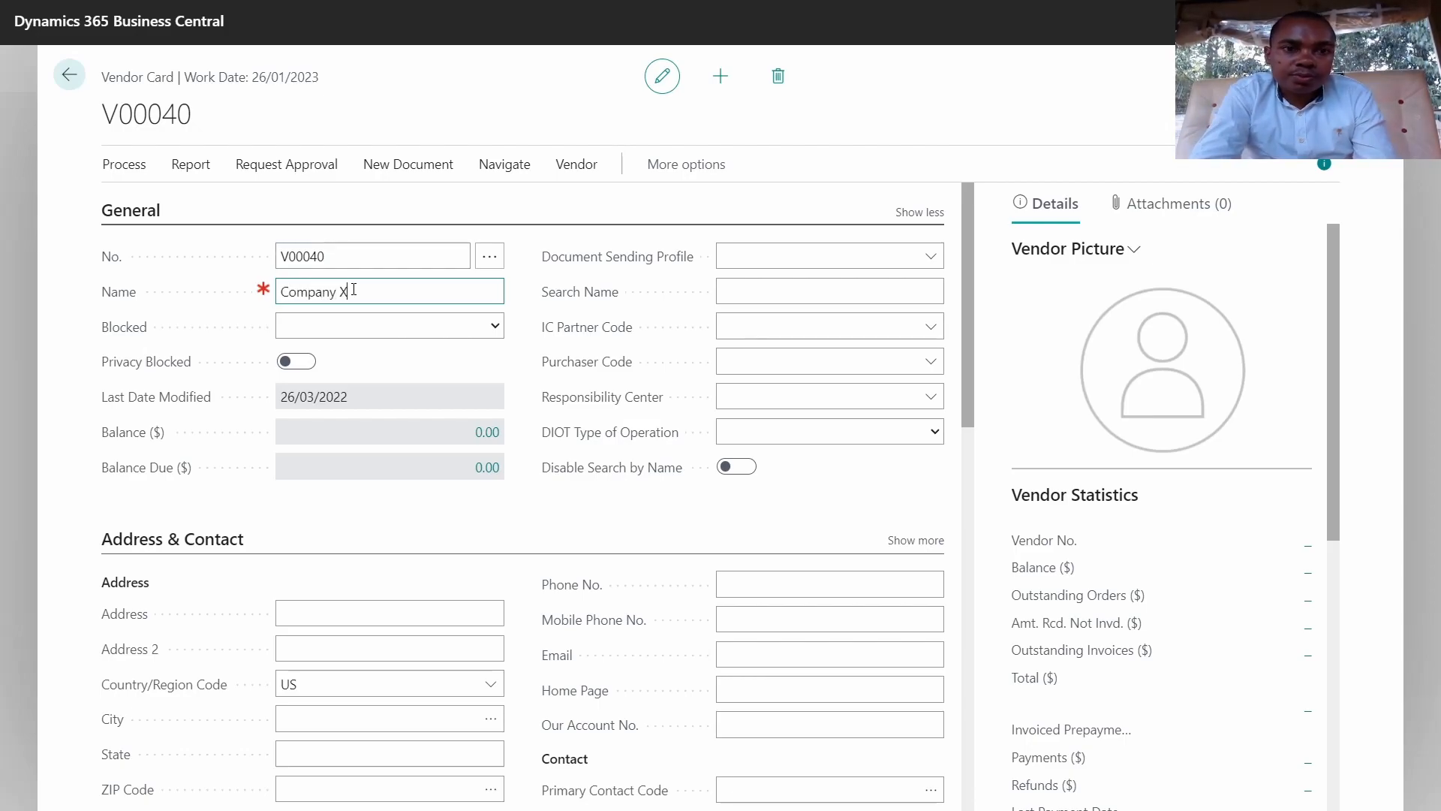
{"action": "type", "text": " LTD"}
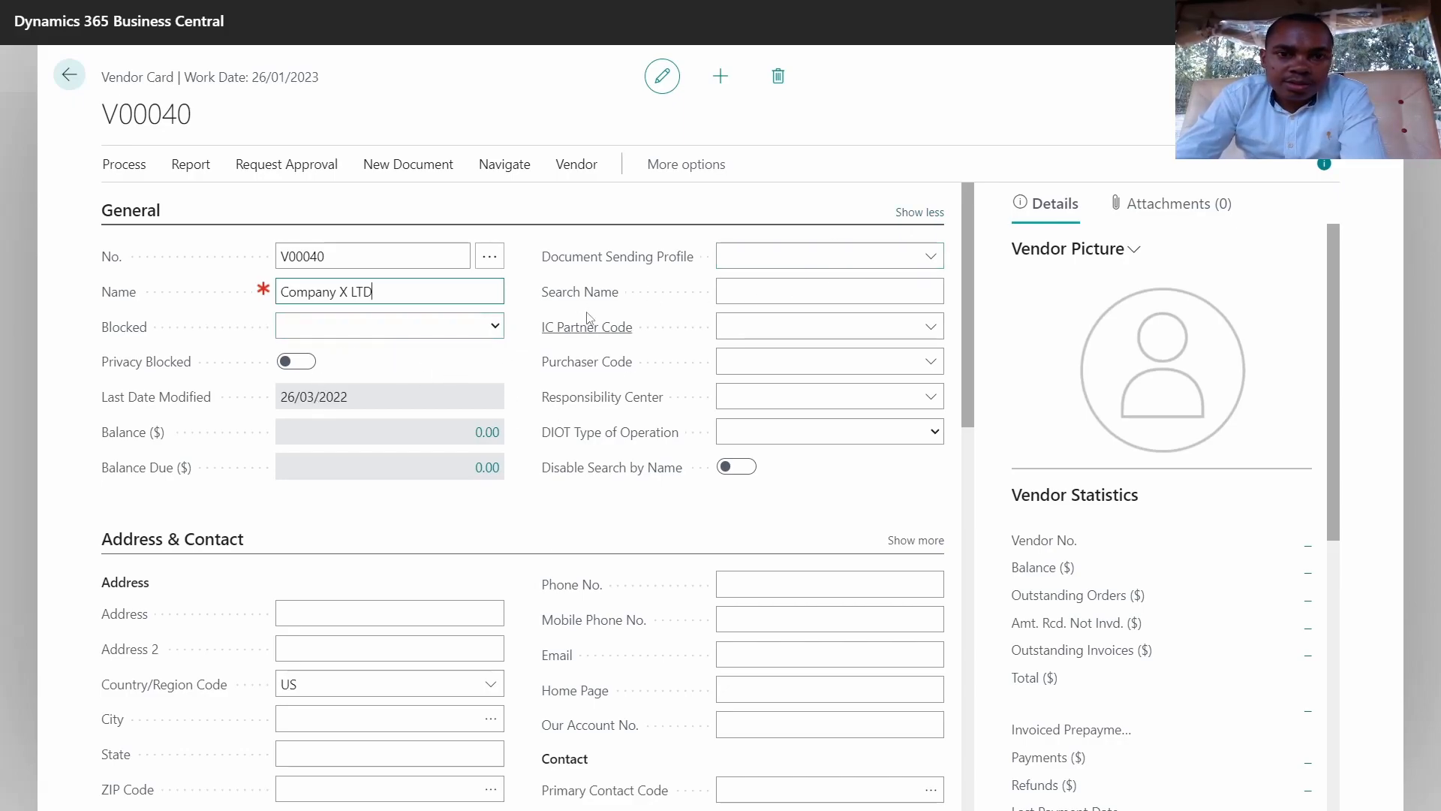
{"action": "left_click", "coordinate": [734, 285]}
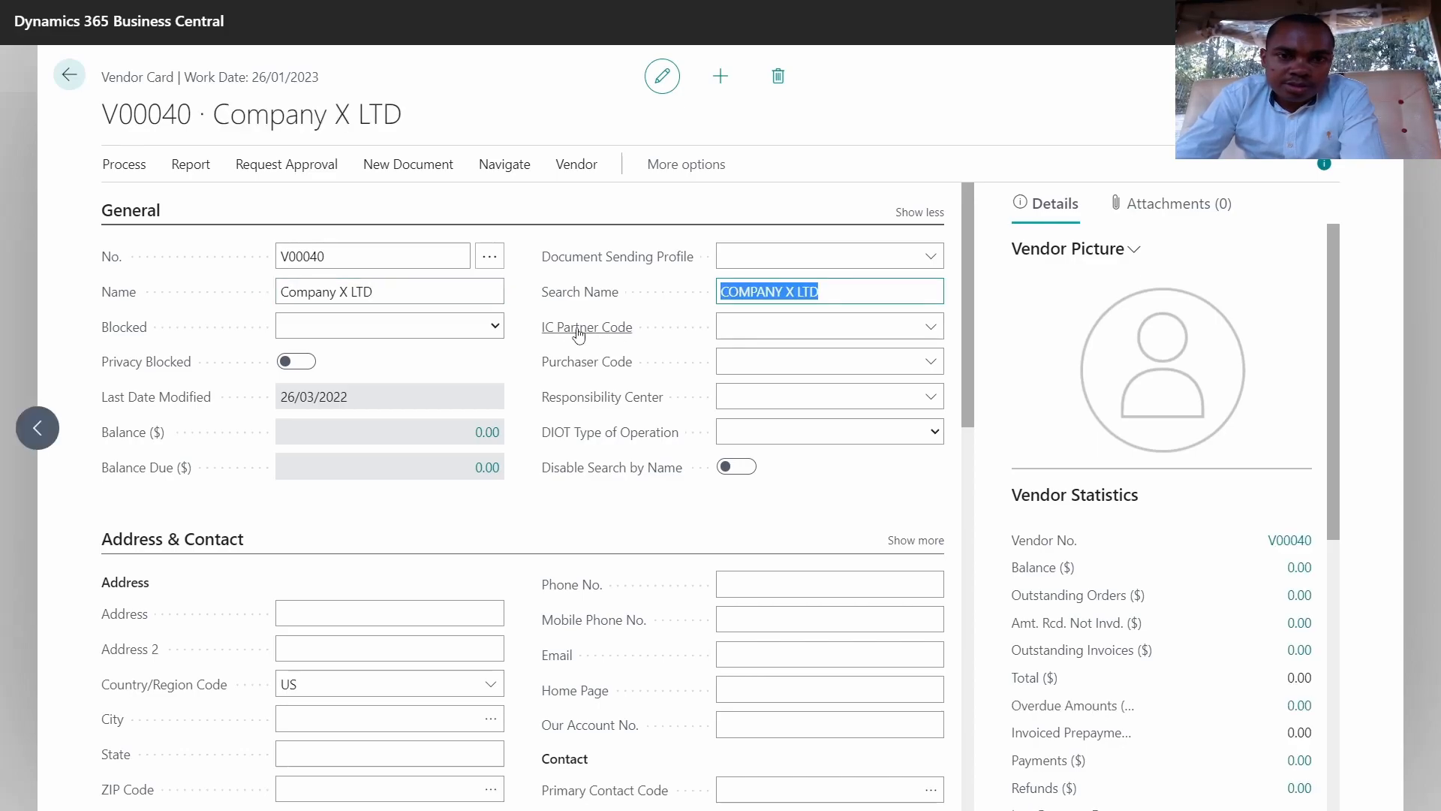
Step: Enter the vendor's street address as UK, UK Street A
{"action": "scroll", "coordinate": [597, 361], "scroll_direction": "down", "scroll_amount": 3}
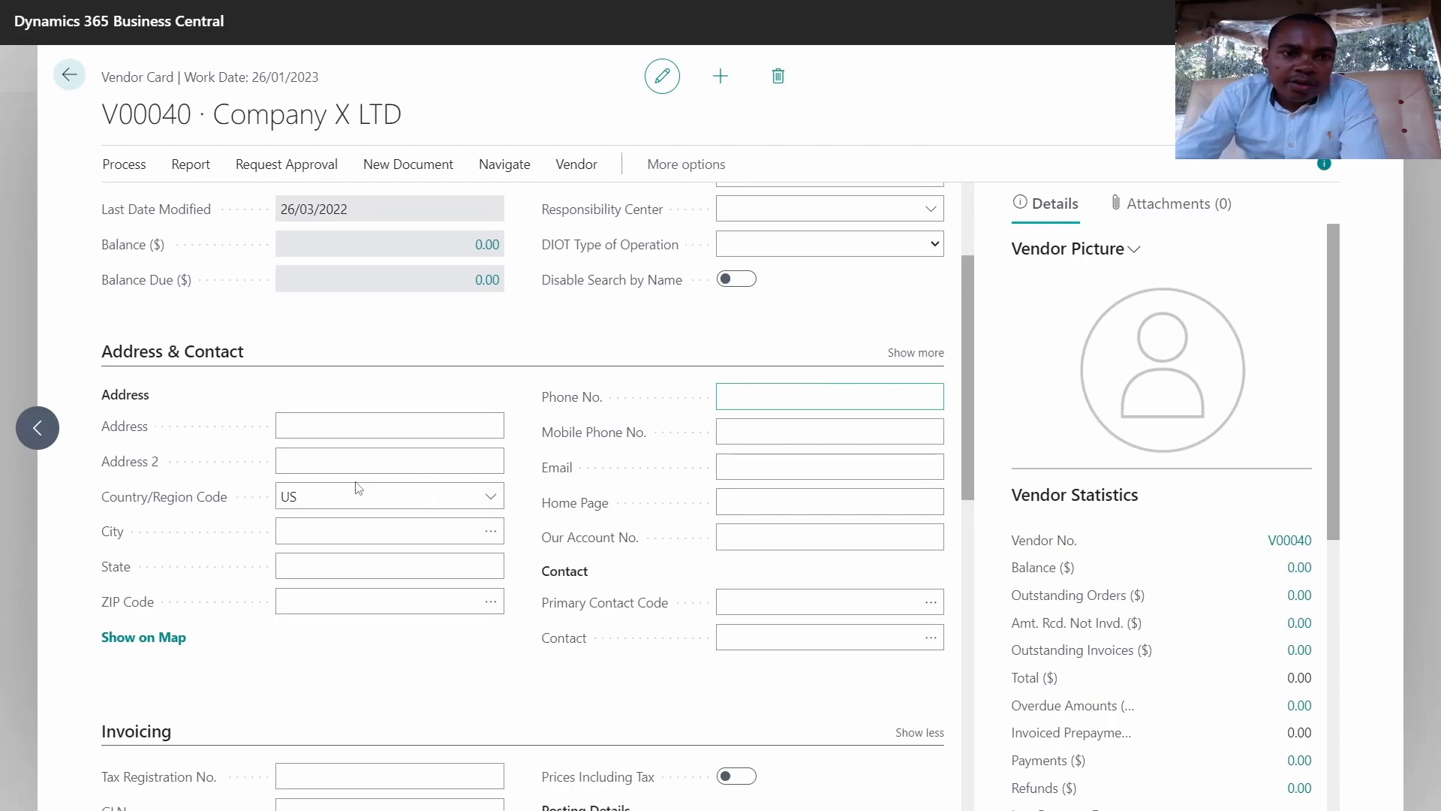
{"action": "left_click", "coordinate": [321, 427]}
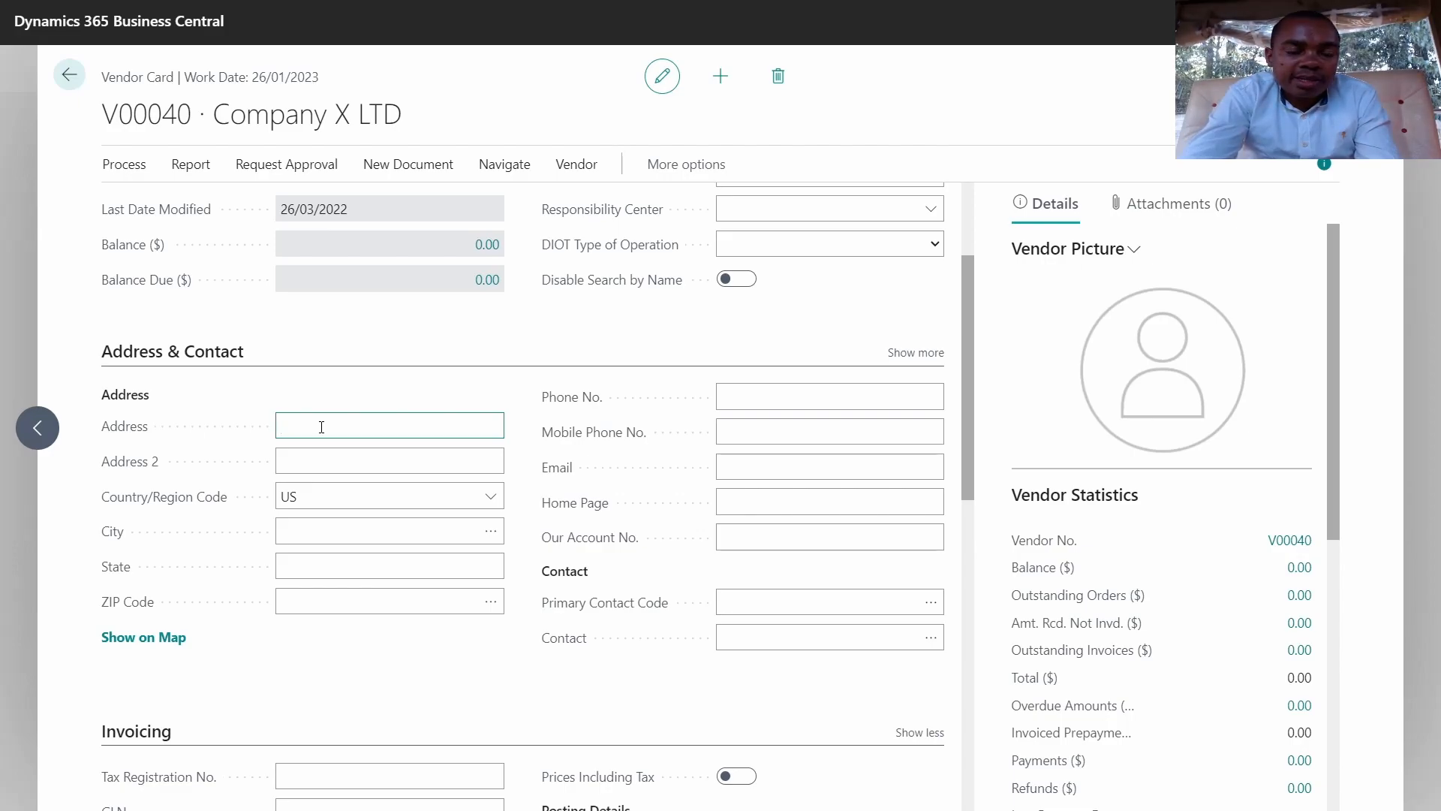
{"action": "type", "text": "UK"}
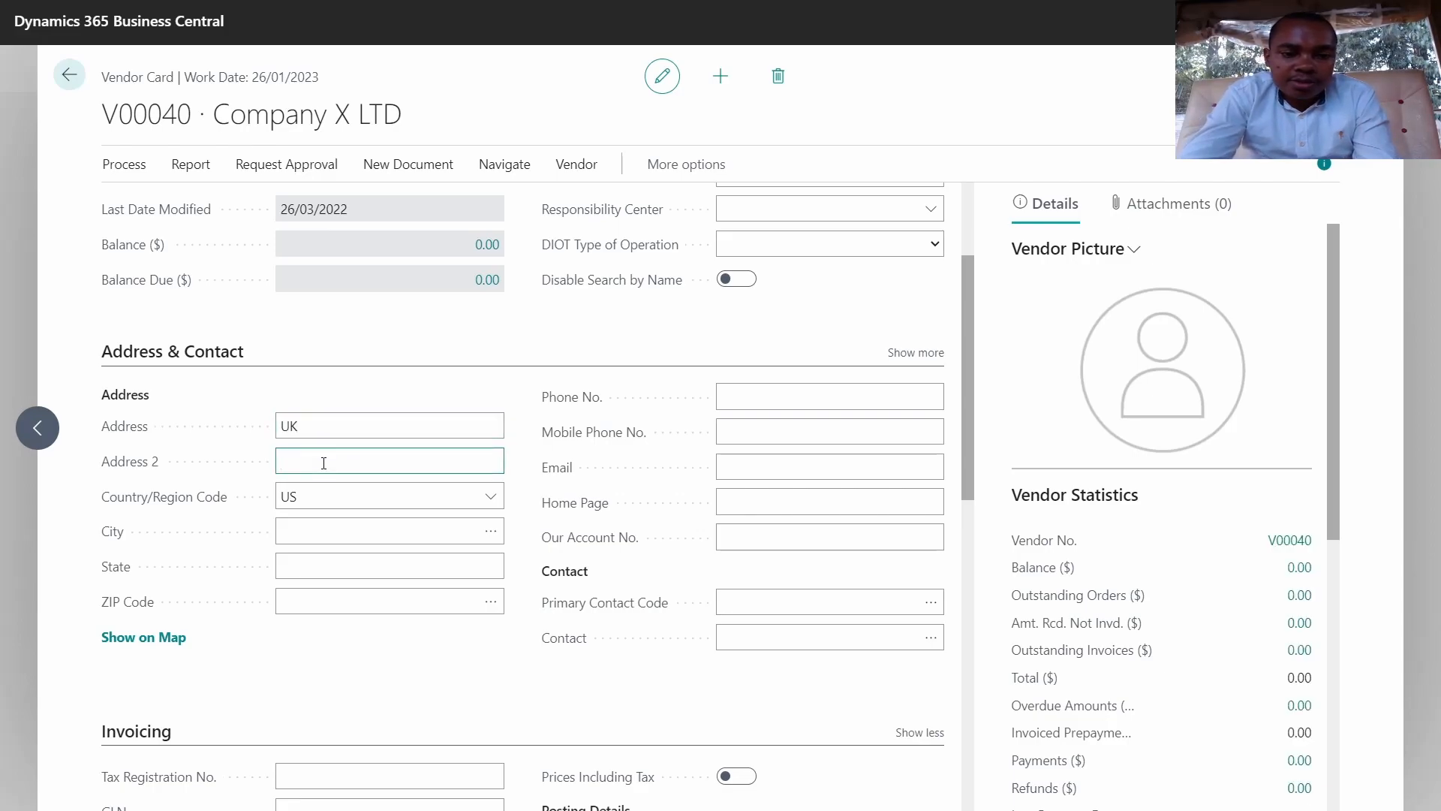
{"action": "type", "text": "UK Street "}
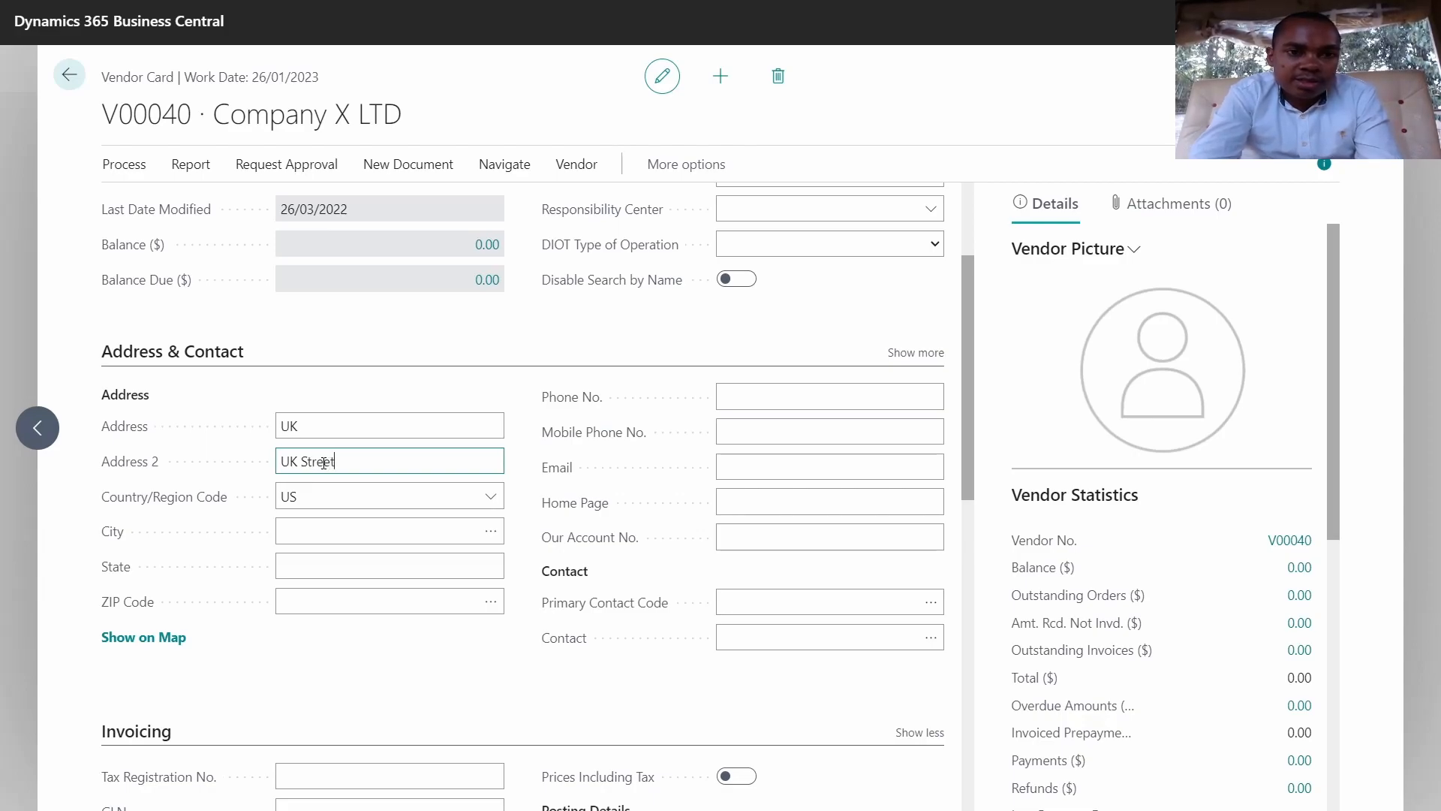
{"action": "type", "text": "A"}
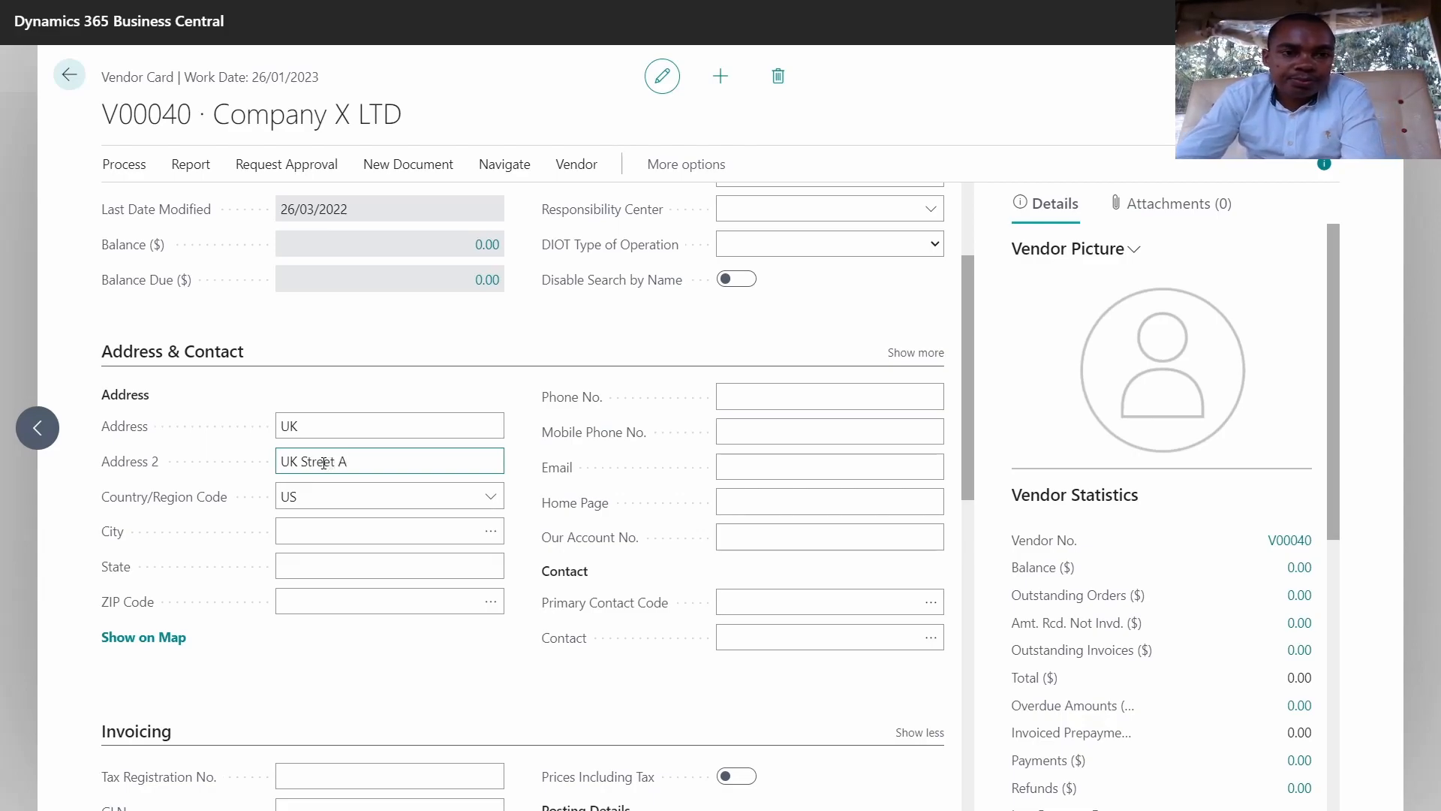
Step: Set the vendor's city to New York, NY with postal code 10019 from the lookup
{"action": "left_click", "coordinate": [456, 529]}
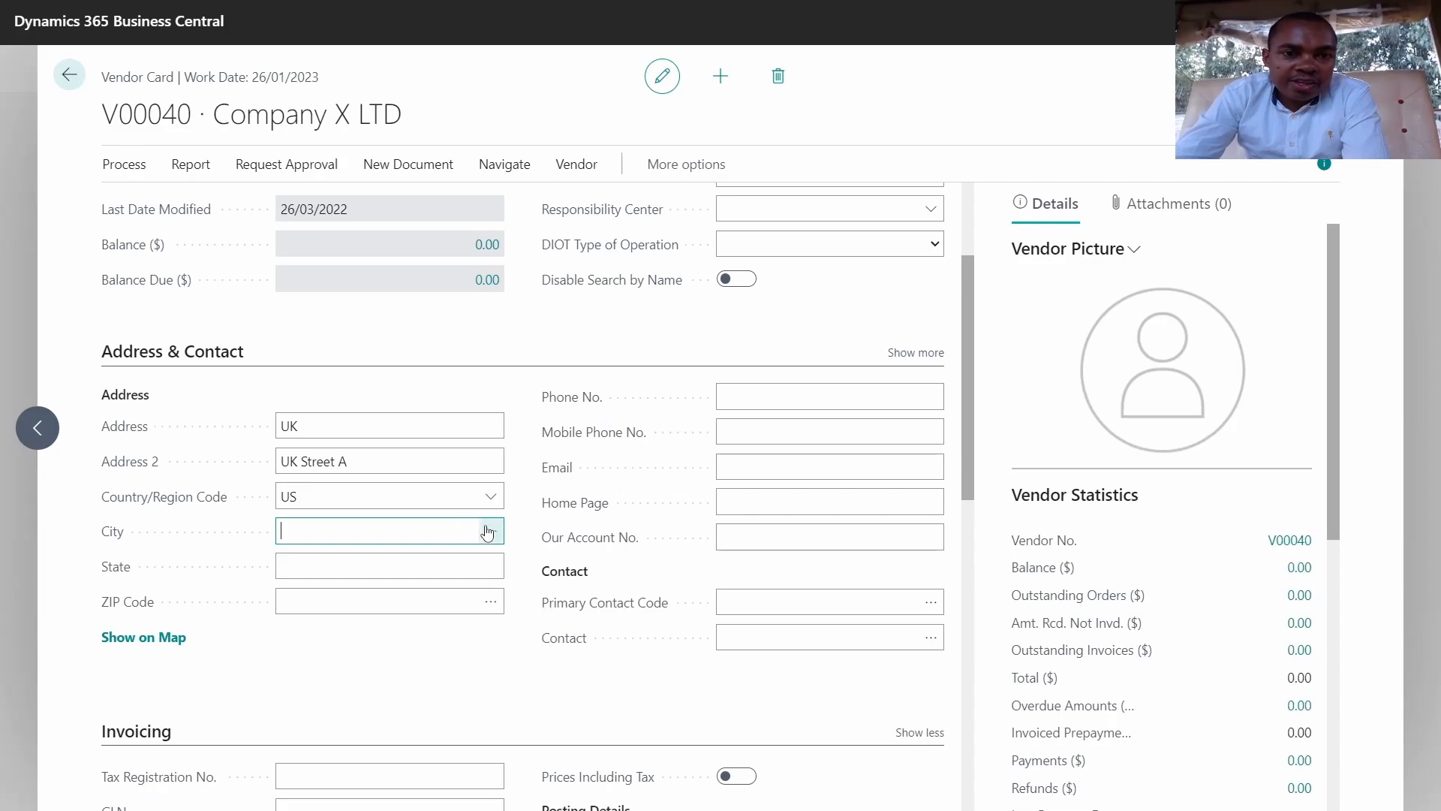
{"action": "left_click", "coordinate": [488, 531]}
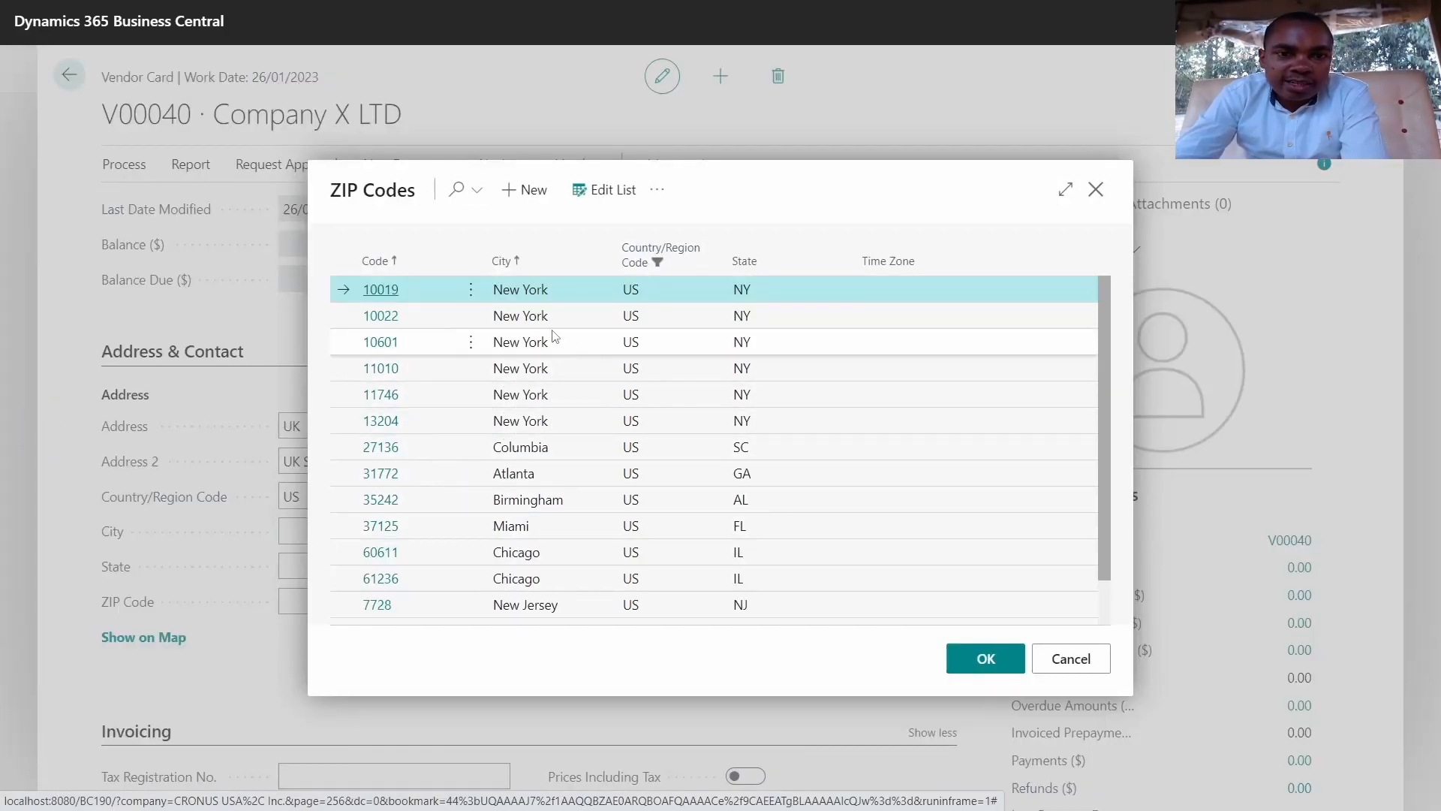
{"action": "scroll", "coordinate": [553, 334], "scroll_direction": "down", "scroll_amount": 1}
{"action": "scroll", "coordinate": [554, 334], "scroll_direction": "up", "scroll_amount": 1}
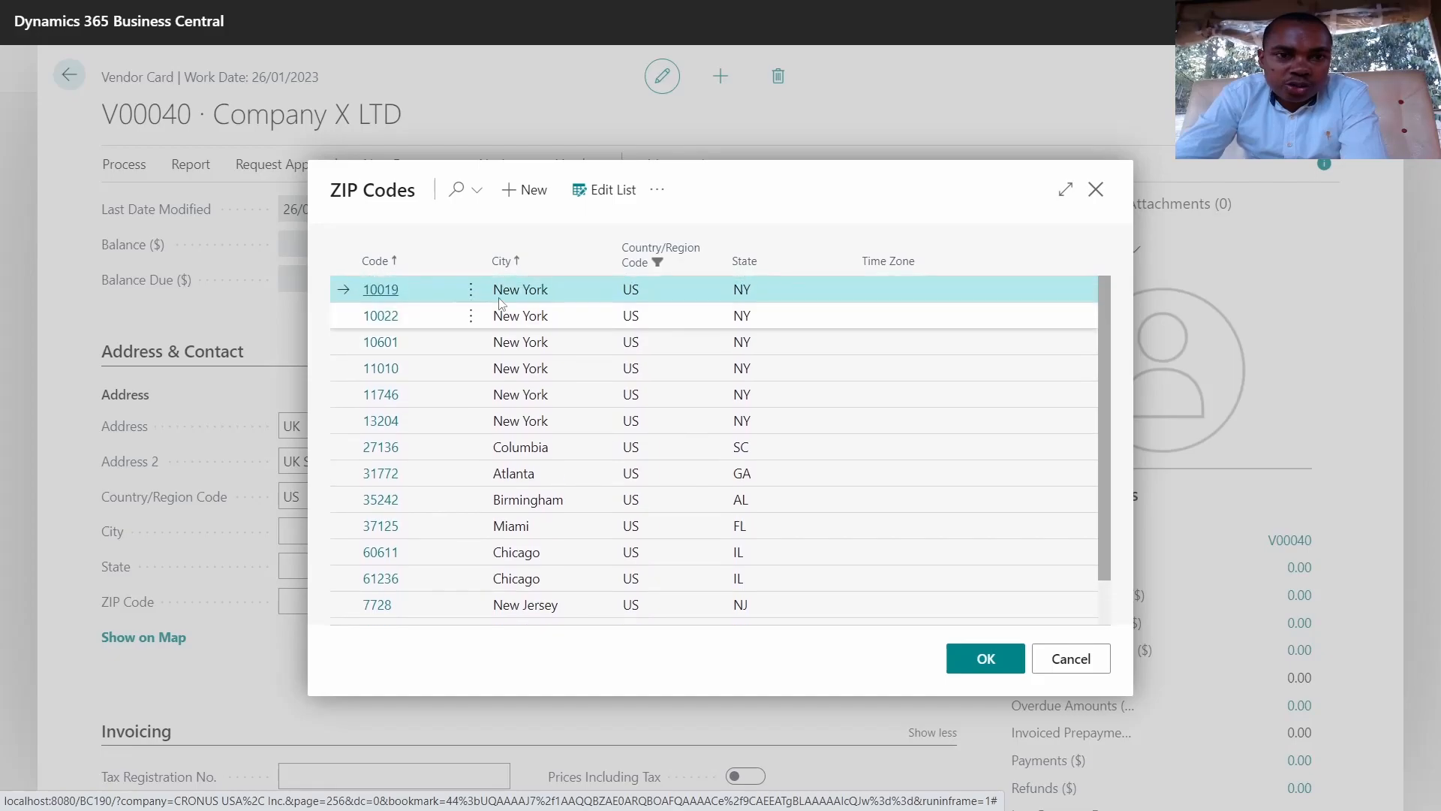
{"action": "left_click", "coordinate": [385, 293]}
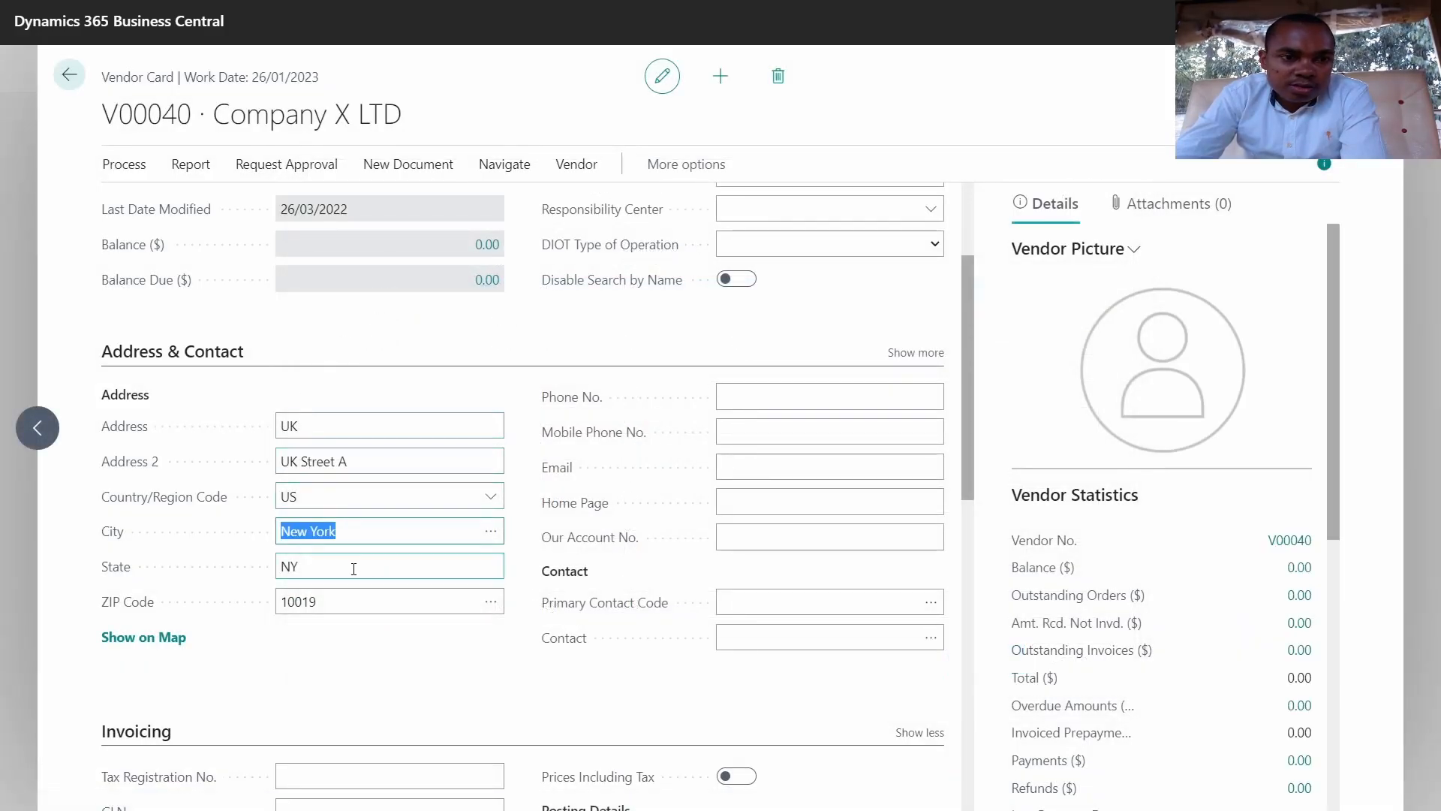
{"action": "left_click", "coordinate": [353, 568]}
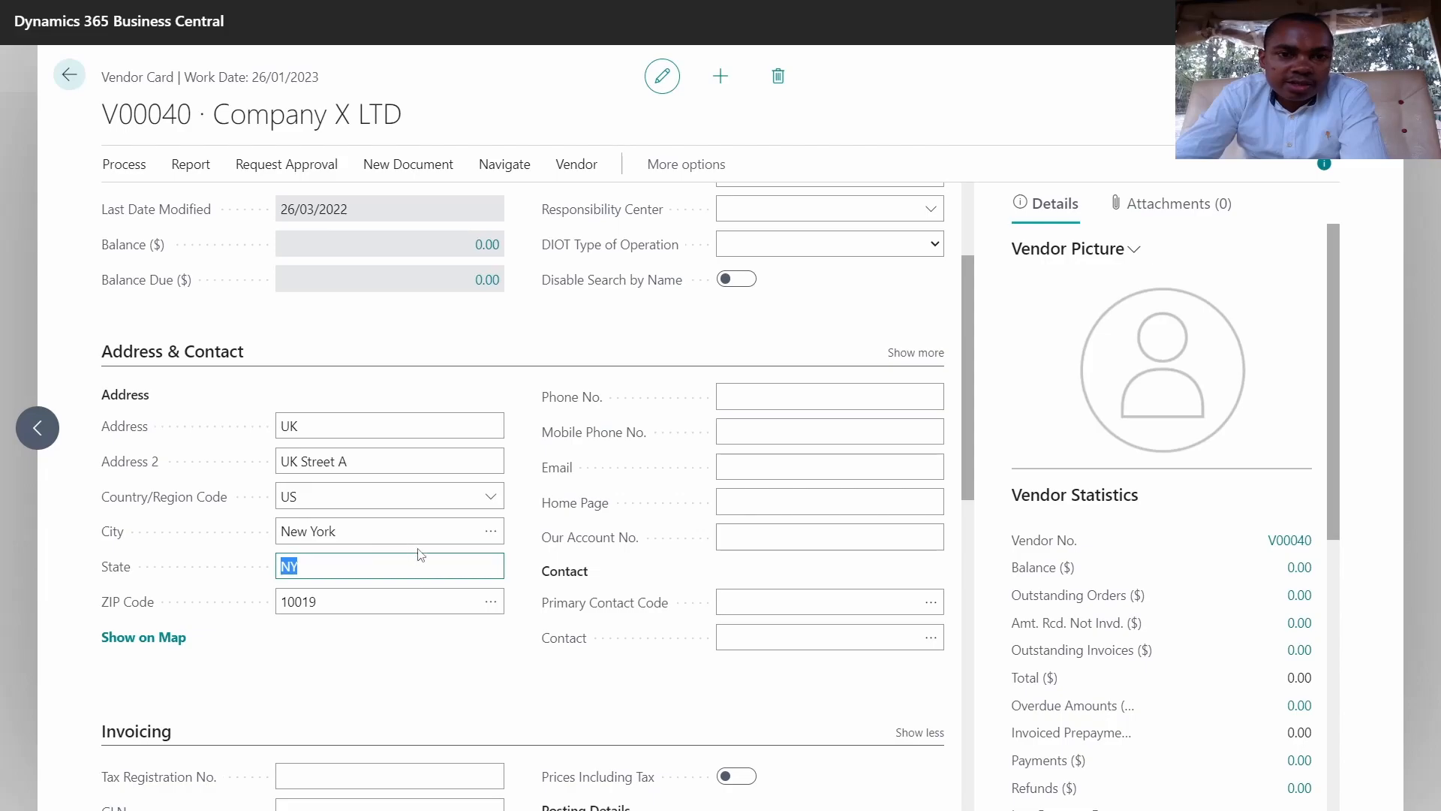
{"action": "left_click", "coordinate": [755, 402]}
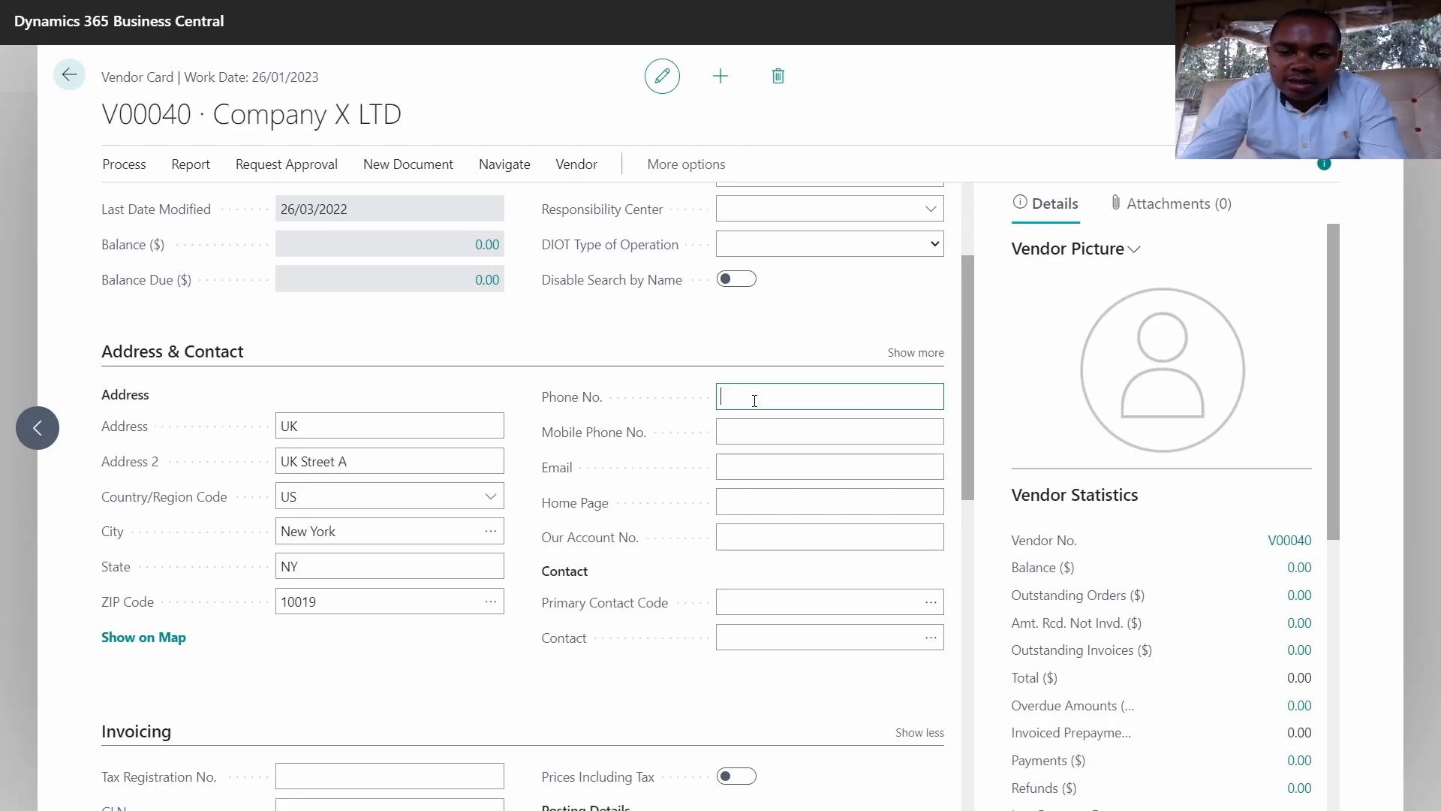
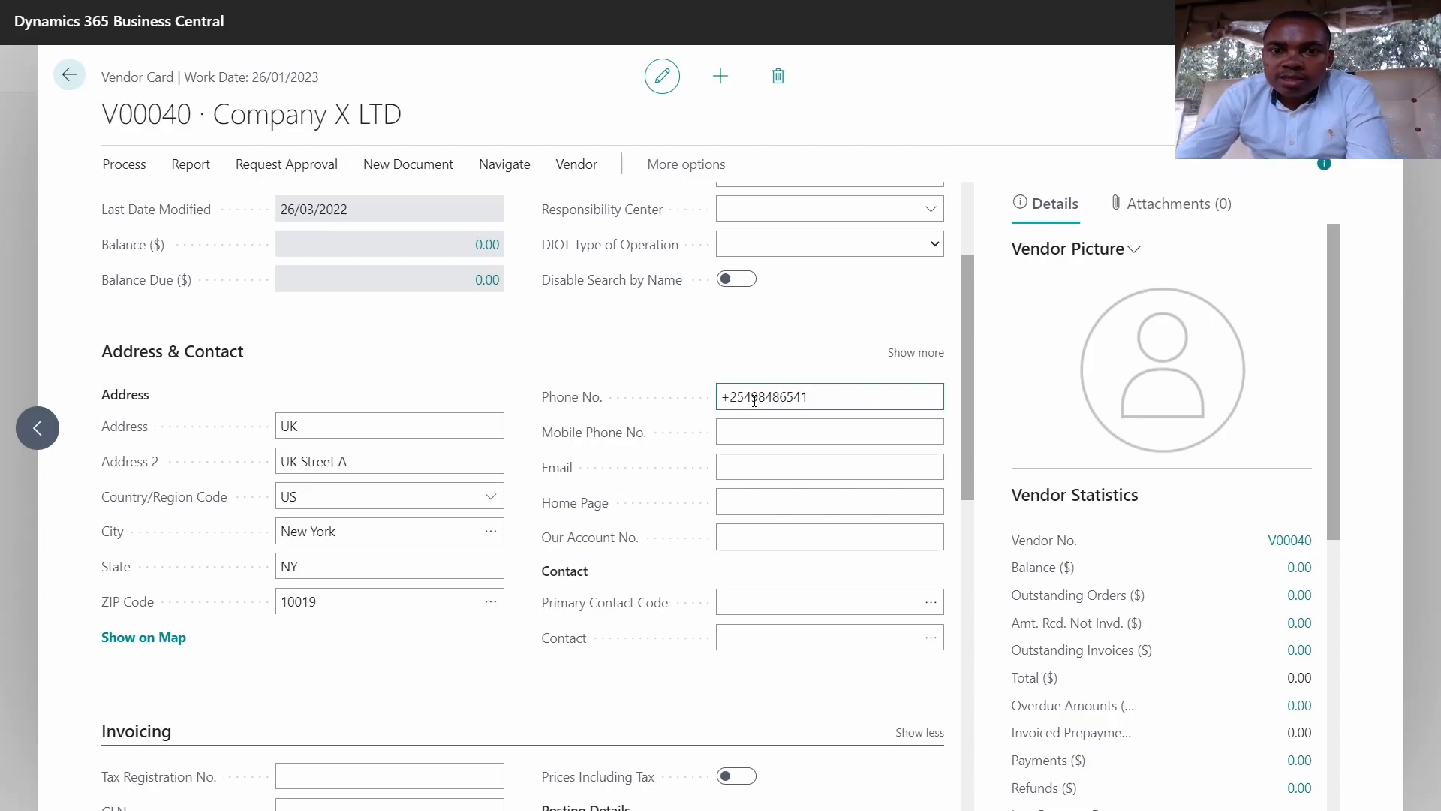
Step: Fill in the vendor's phone number and e-mail address
{"action": "left_click", "coordinate": [779, 421]}
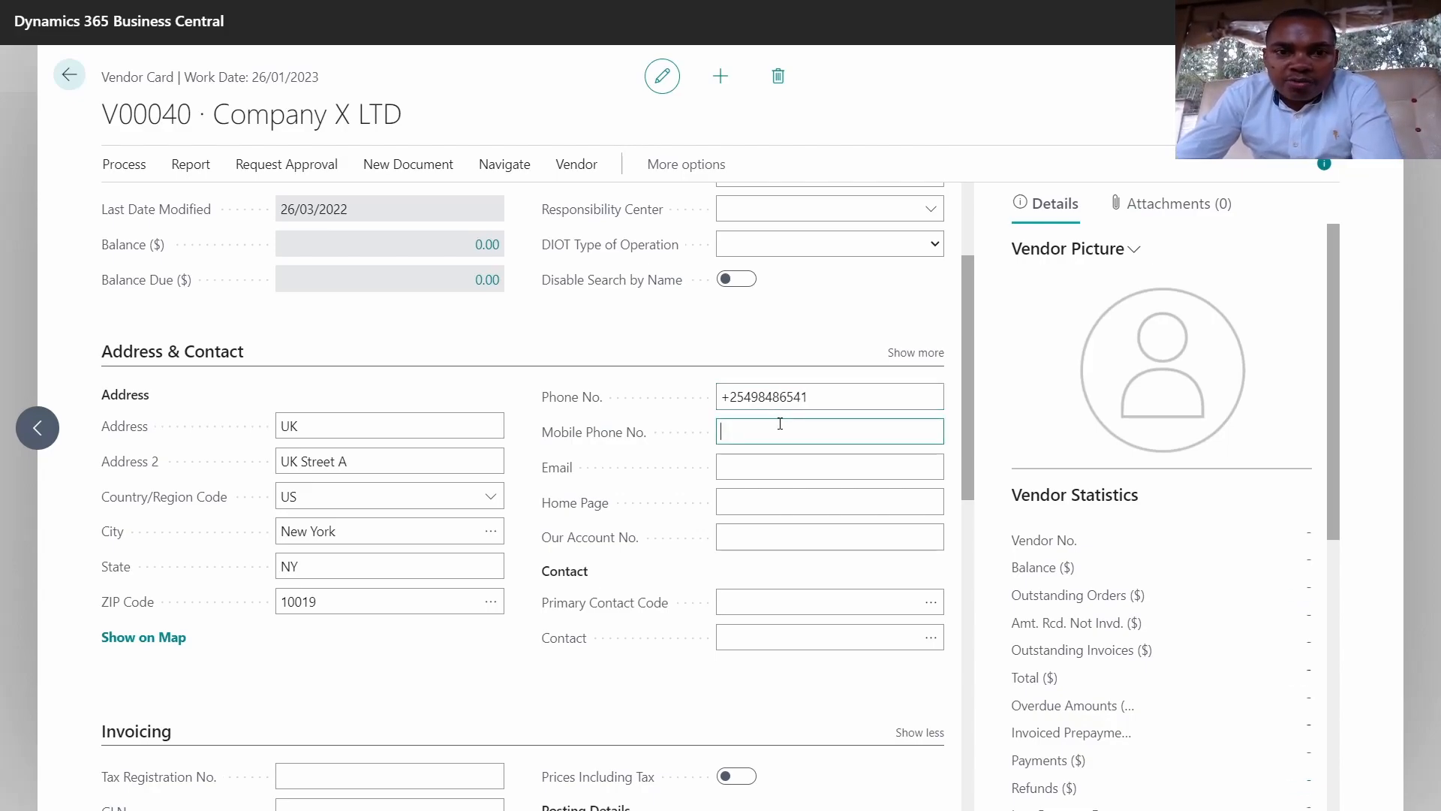
{"action": "left_click", "coordinate": [757, 470]}
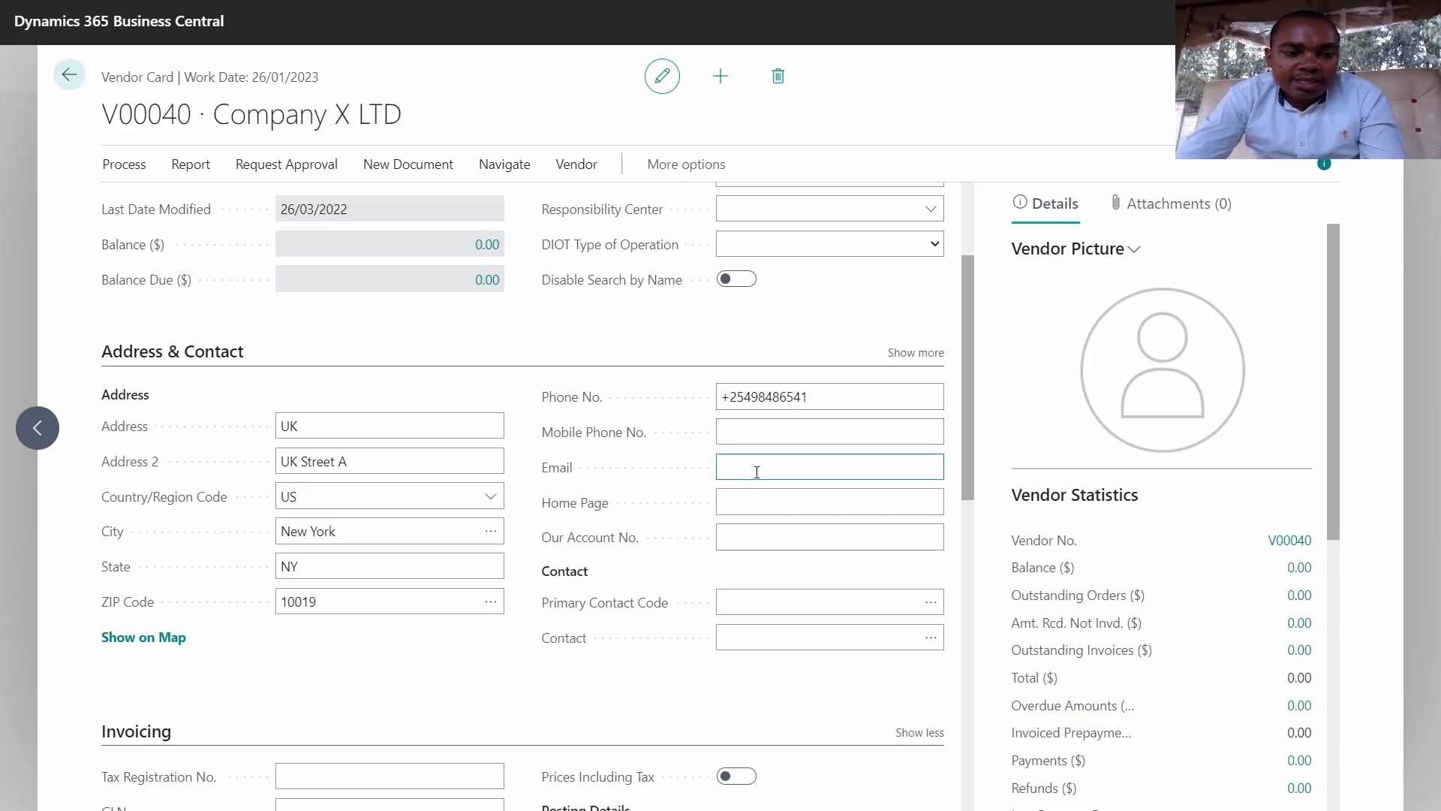
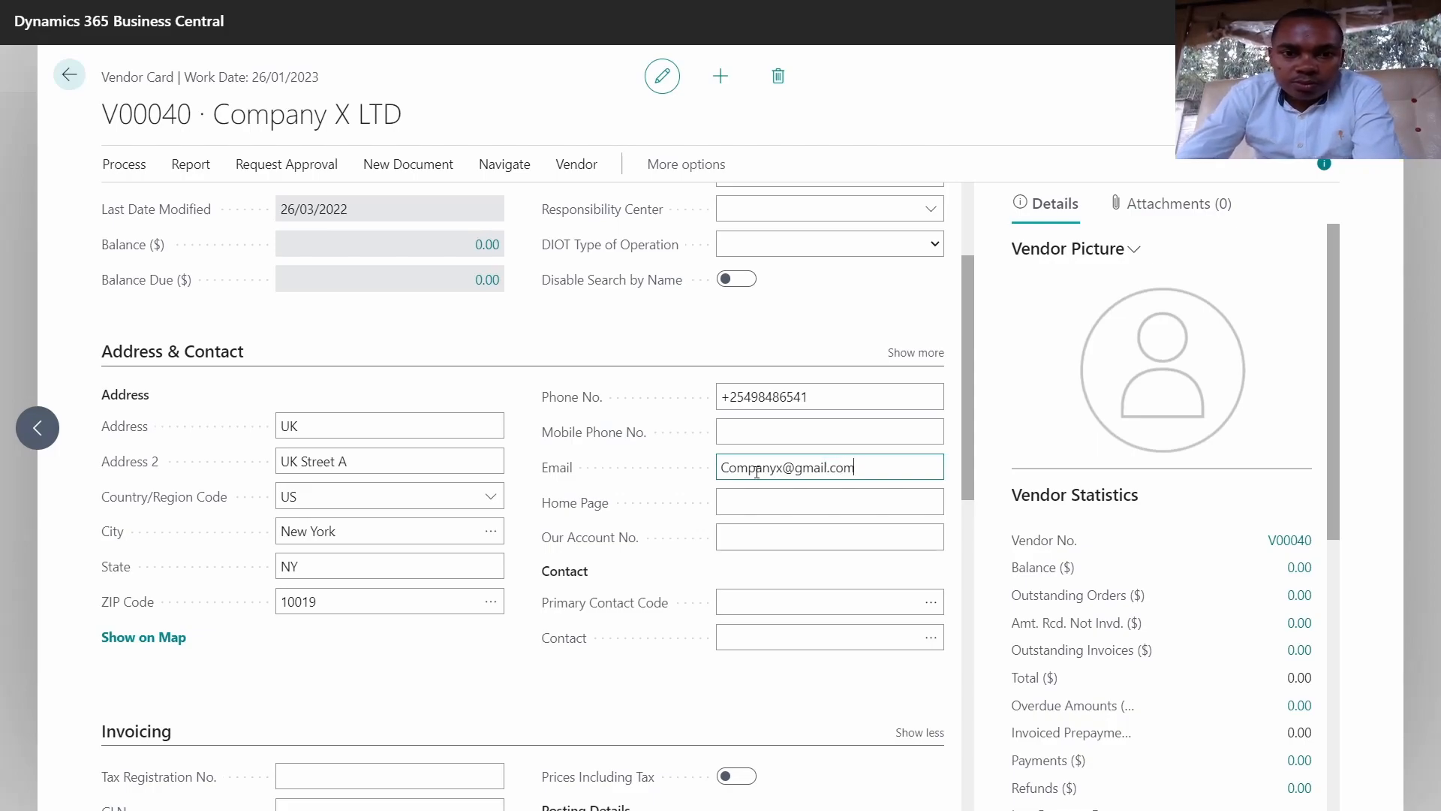
{"action": "left_click", "coordinate": [768, 503]}
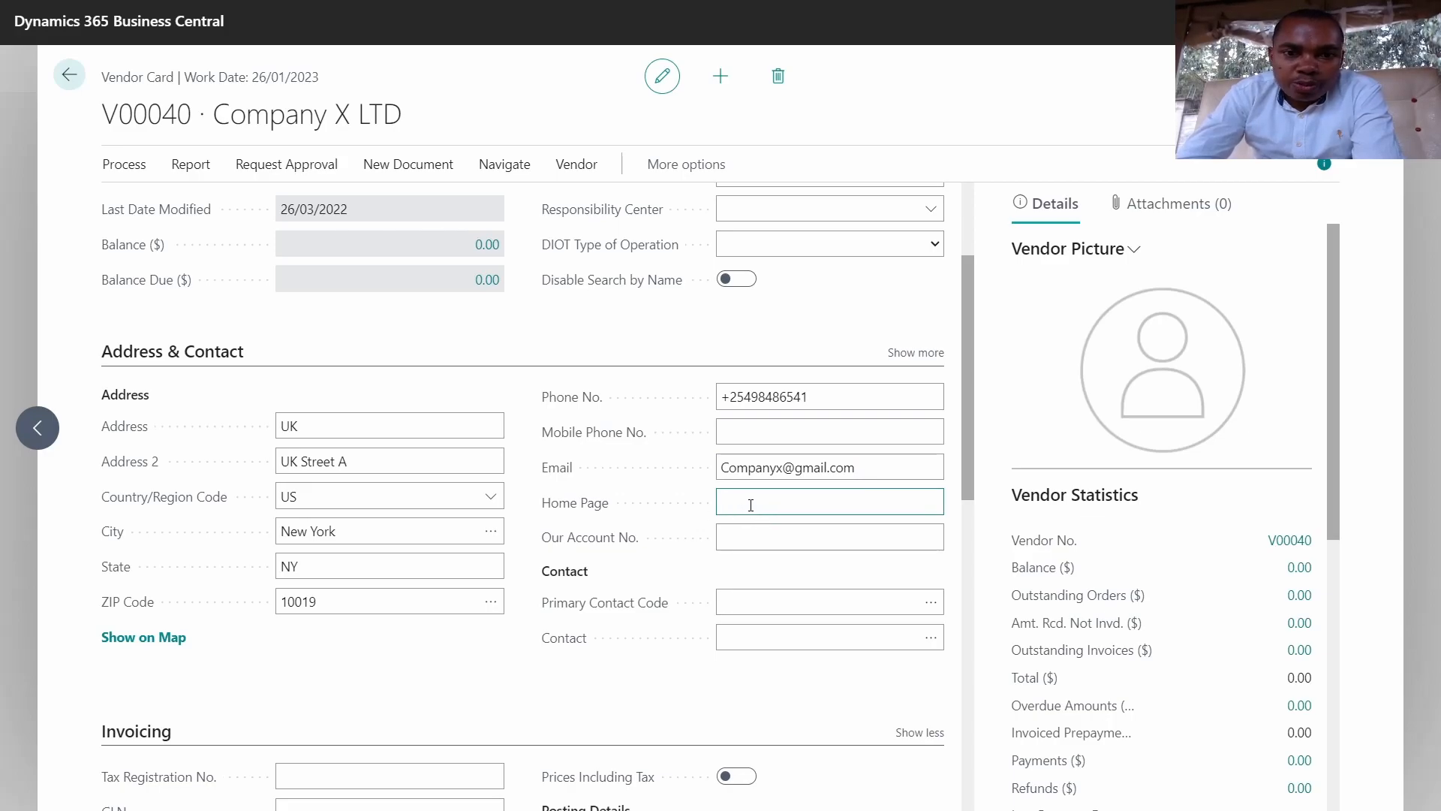
{"action": "scroll", "coordinate": [735, 490], "scroll_direction": "down", "scroll_amount": 3}
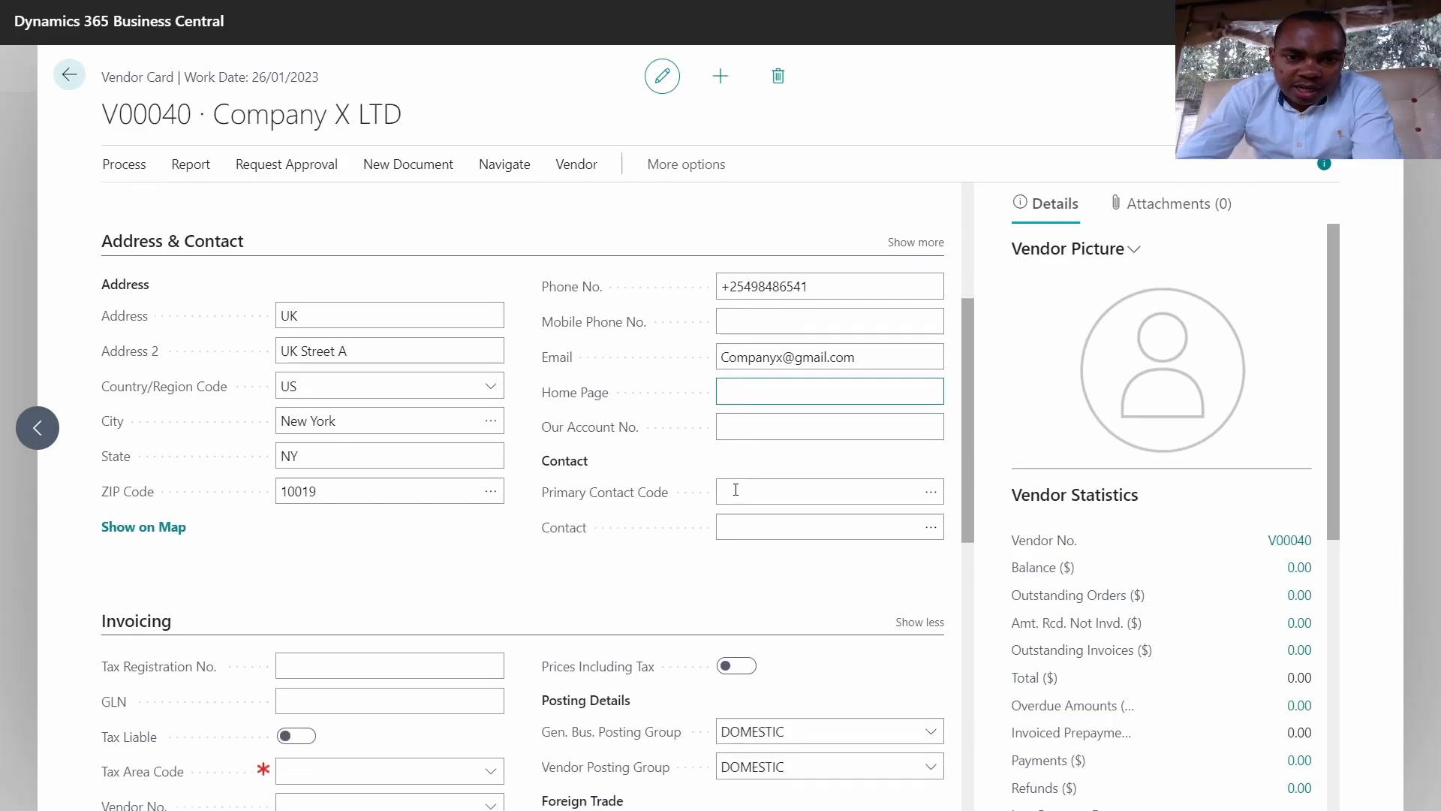
Step: Set the Primary Contact Code to the Company X LTD contact, leaving the Contact field empty
{"action": "left_click", "coordinate": [772, 349]}
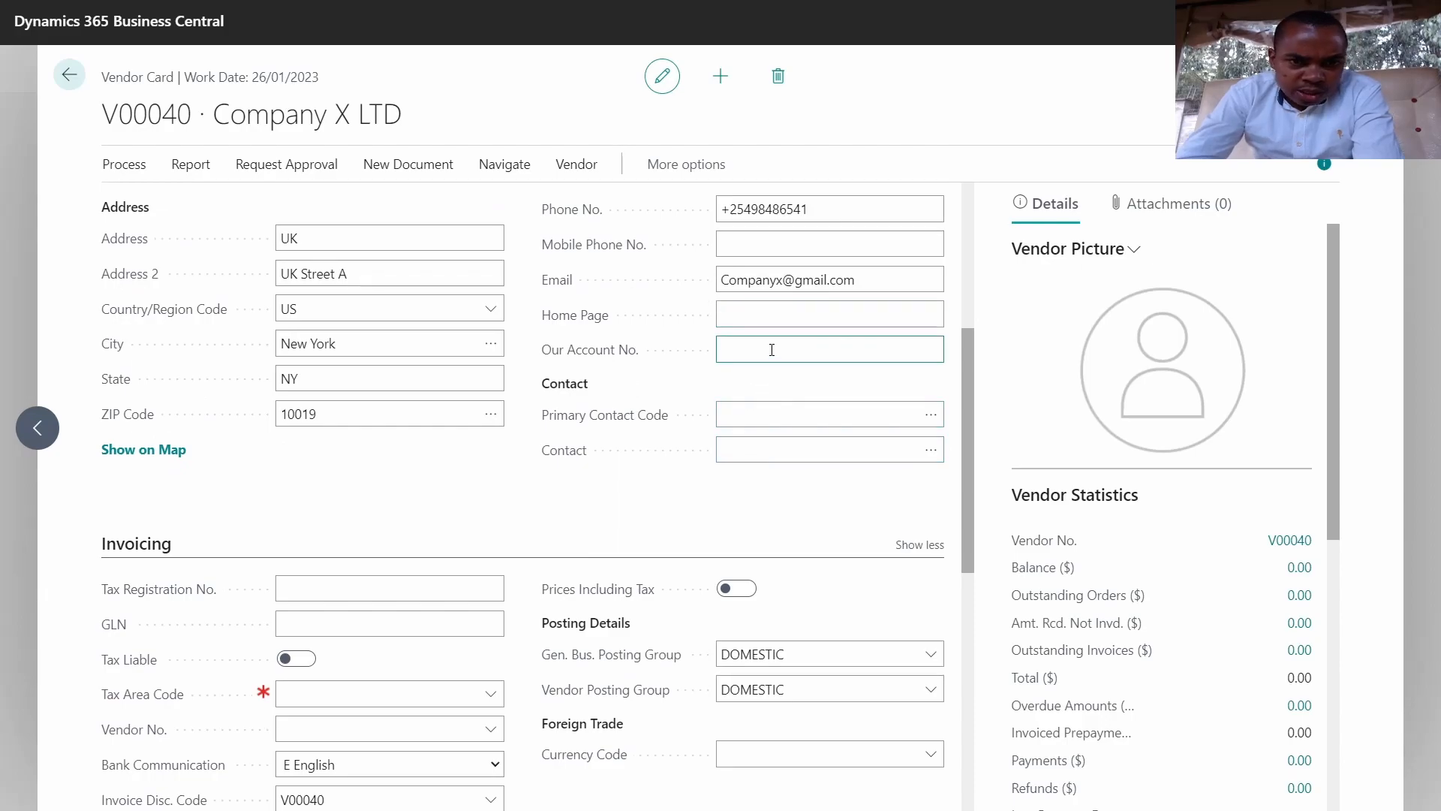
{"action": "left_click", "coordinate": [932, 418]}
{"action": "left_click", "coordinate": [931, 415]}
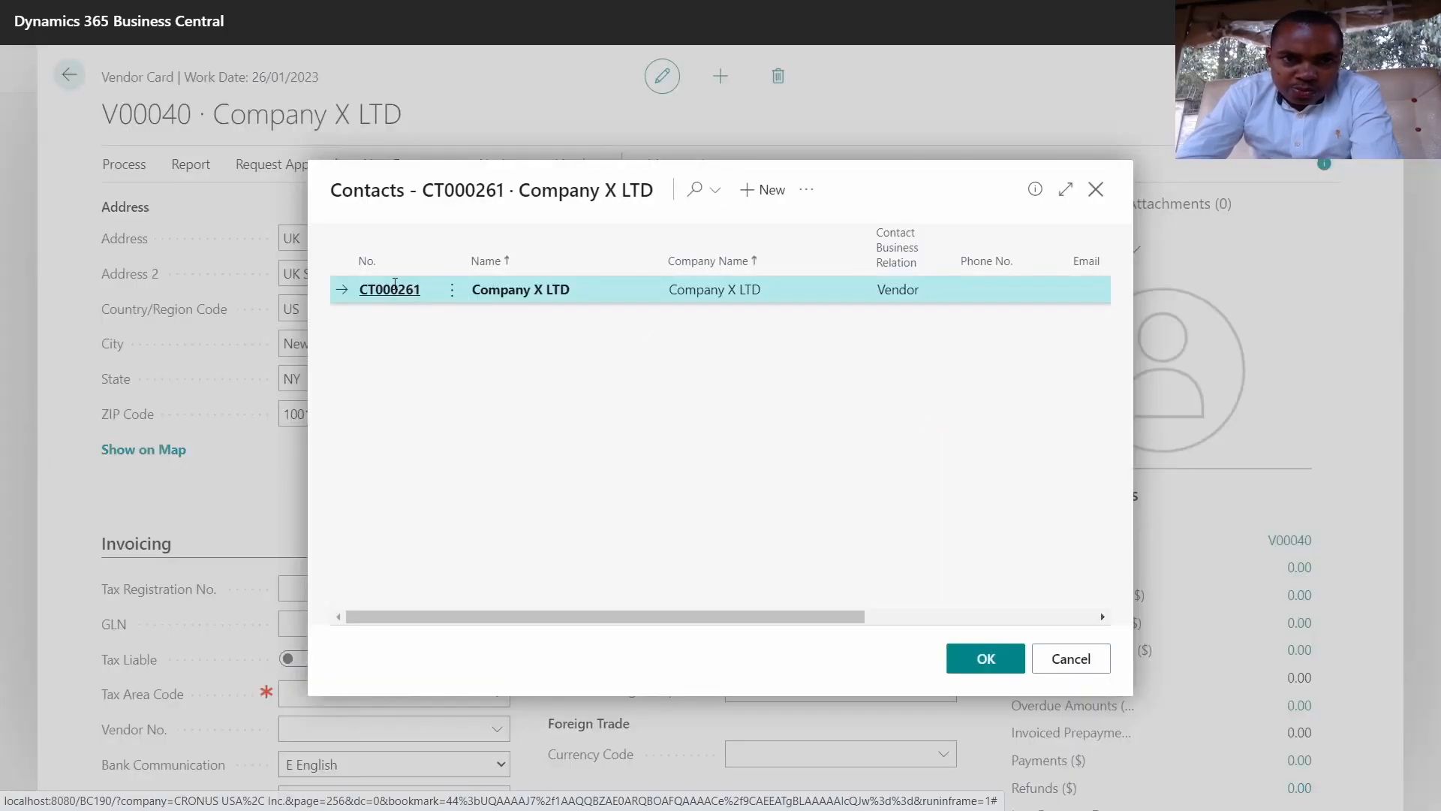
{"action": "left_click", "coordinate": [389, 290]}
{"action": "left_click", "coordinate": [753, 450]}
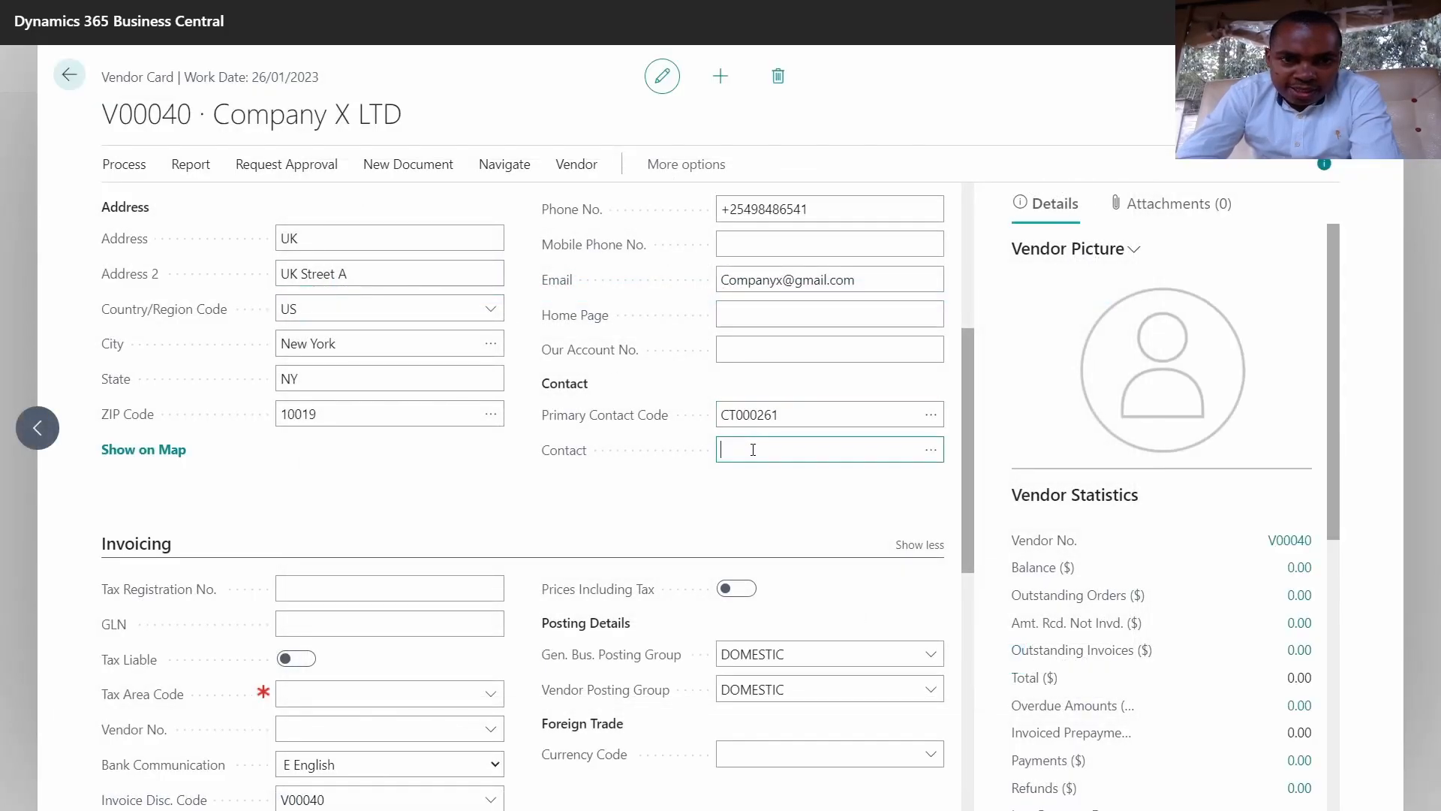
{"action": "left_click", "coordinate": [930, 450]}
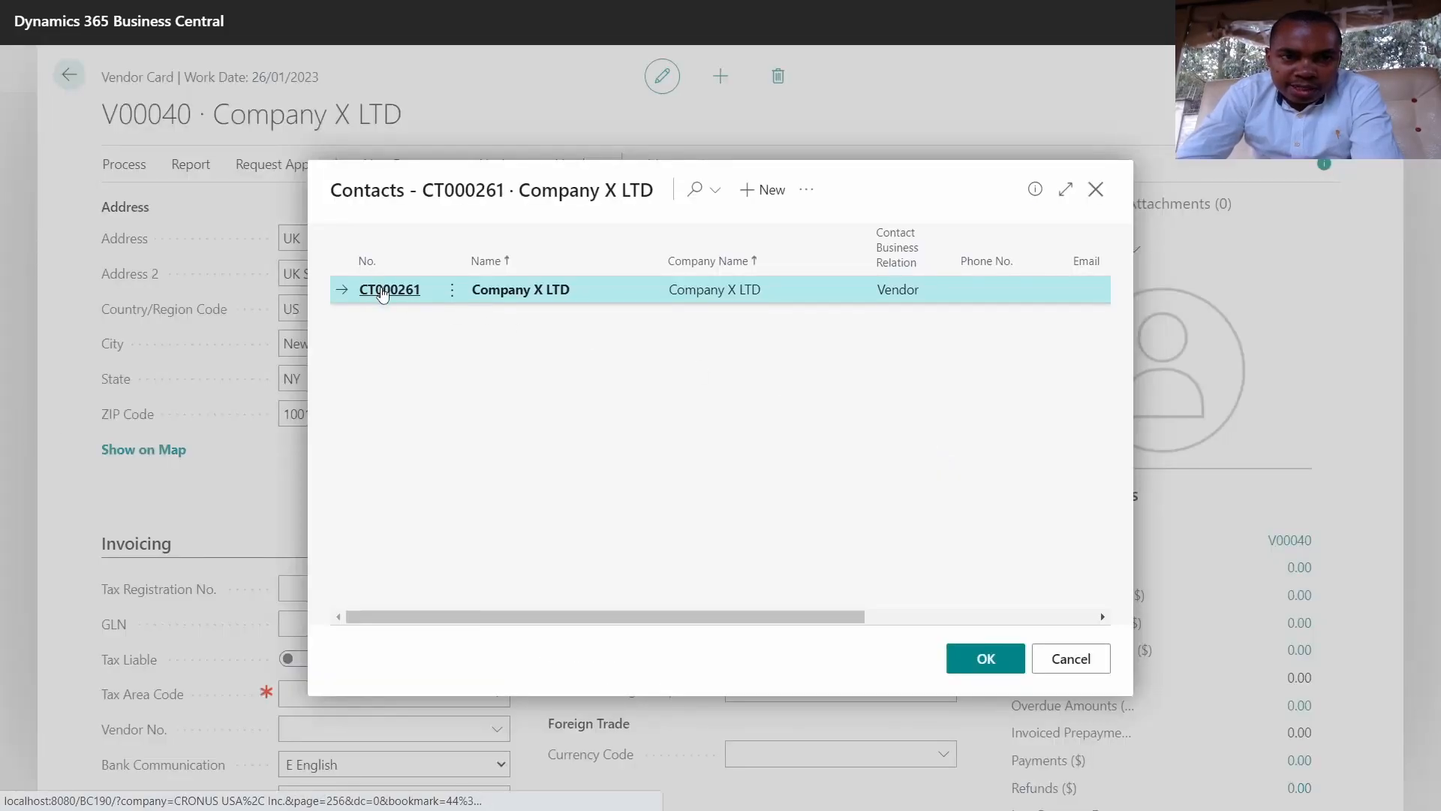
{"action": "left_click", "coordinate": [384, 292]}
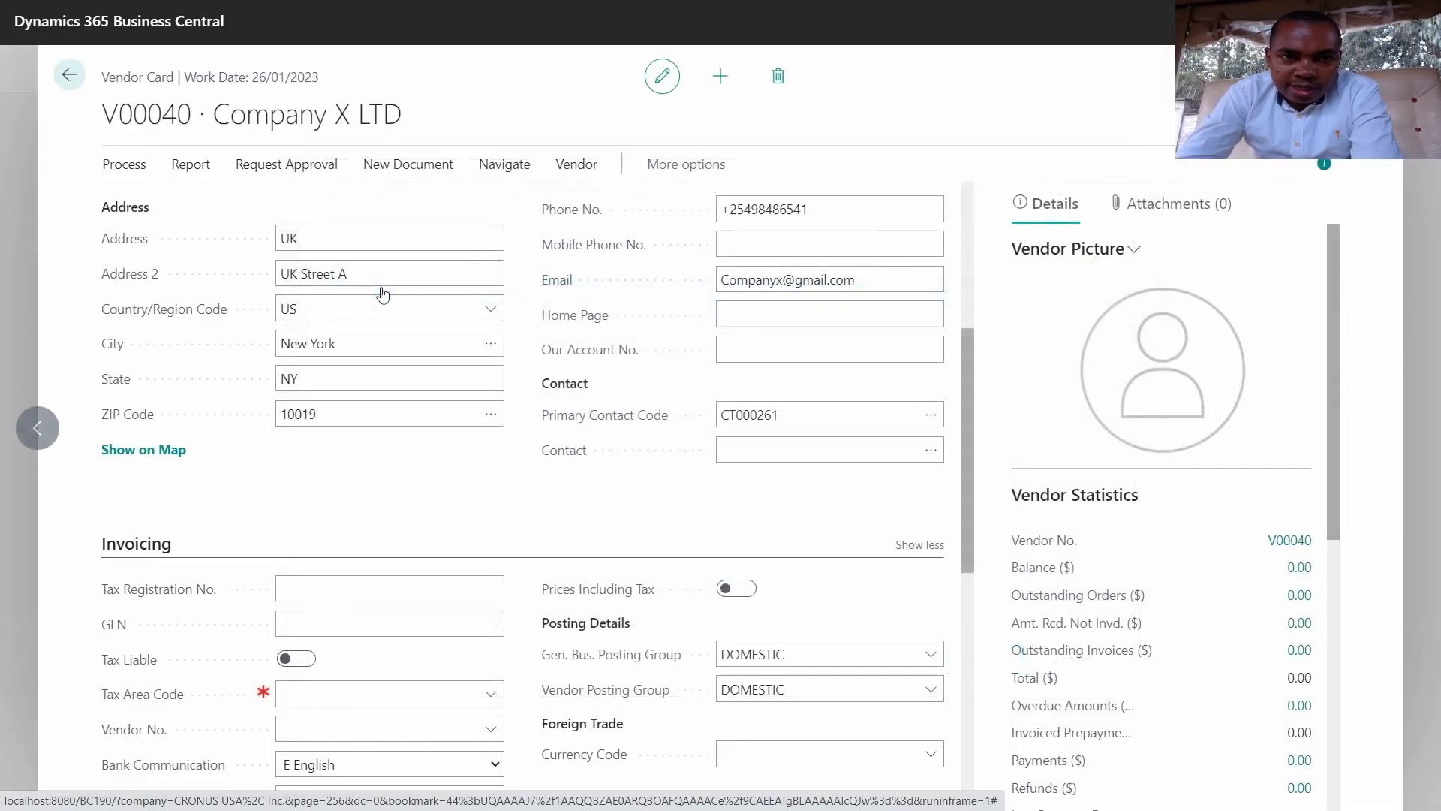
{"action": "left_click", "coordinate": [802, 414]}
{"action": "left_click", "coordinate": [744, 453]}
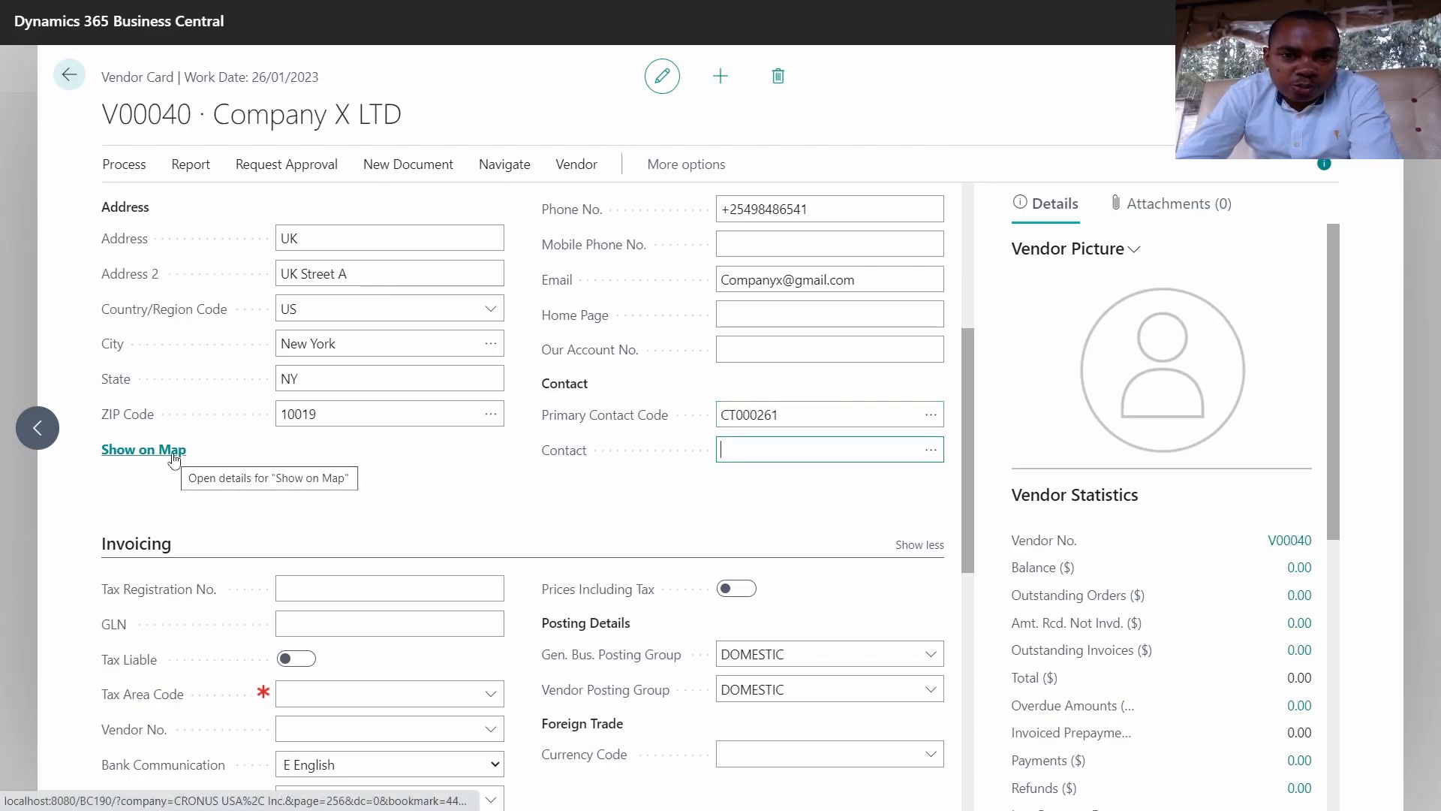
{"action": "scroll", "coordinate": [289, 503], "scroll_direction": "down", "scroll_amount": 1}
Step: Enter the vendor's tax registration number and set Tax Area Code to ATLANTA, GA
{"action": "left_click", "coordinate": [311, 498]}
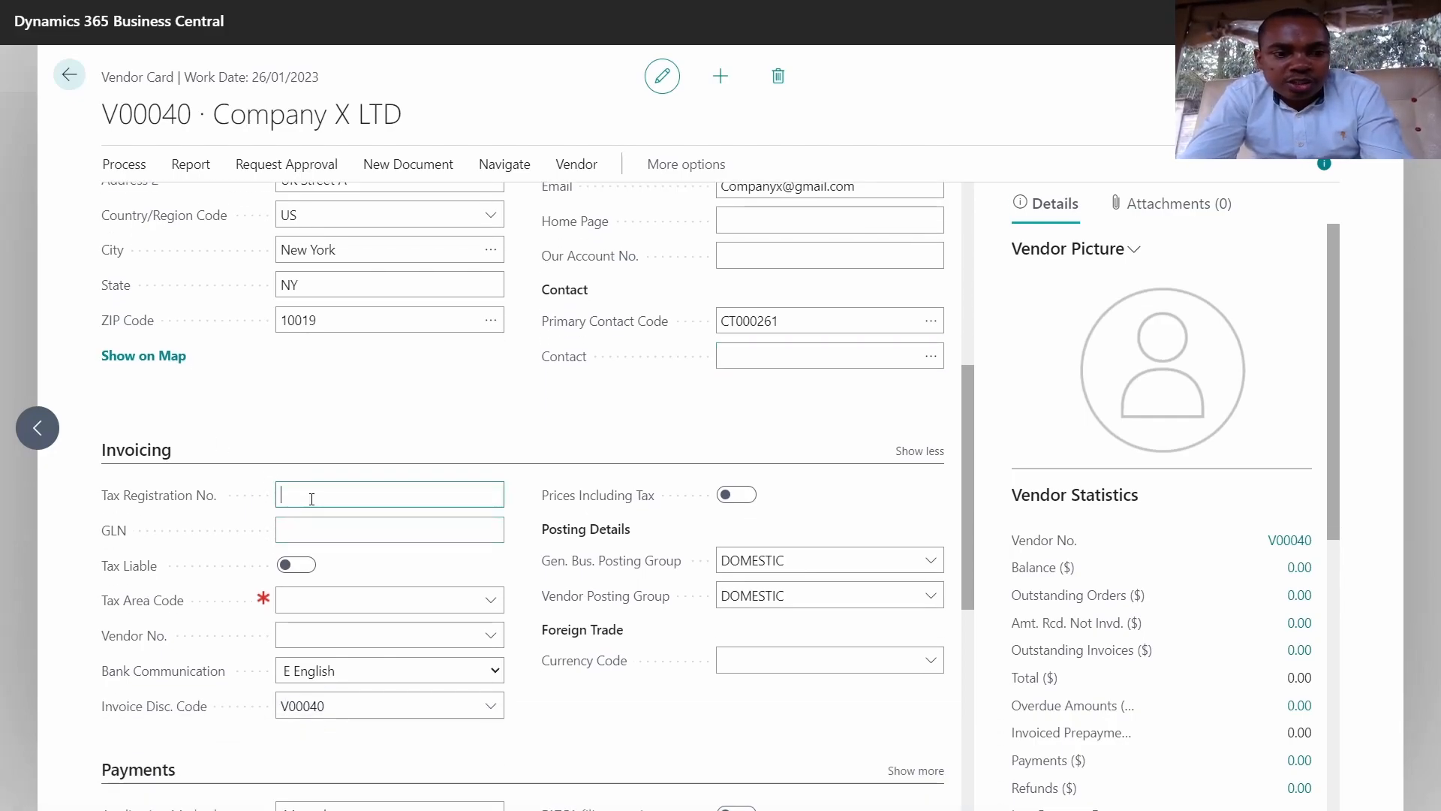
{"action": "type", "text": "A"}
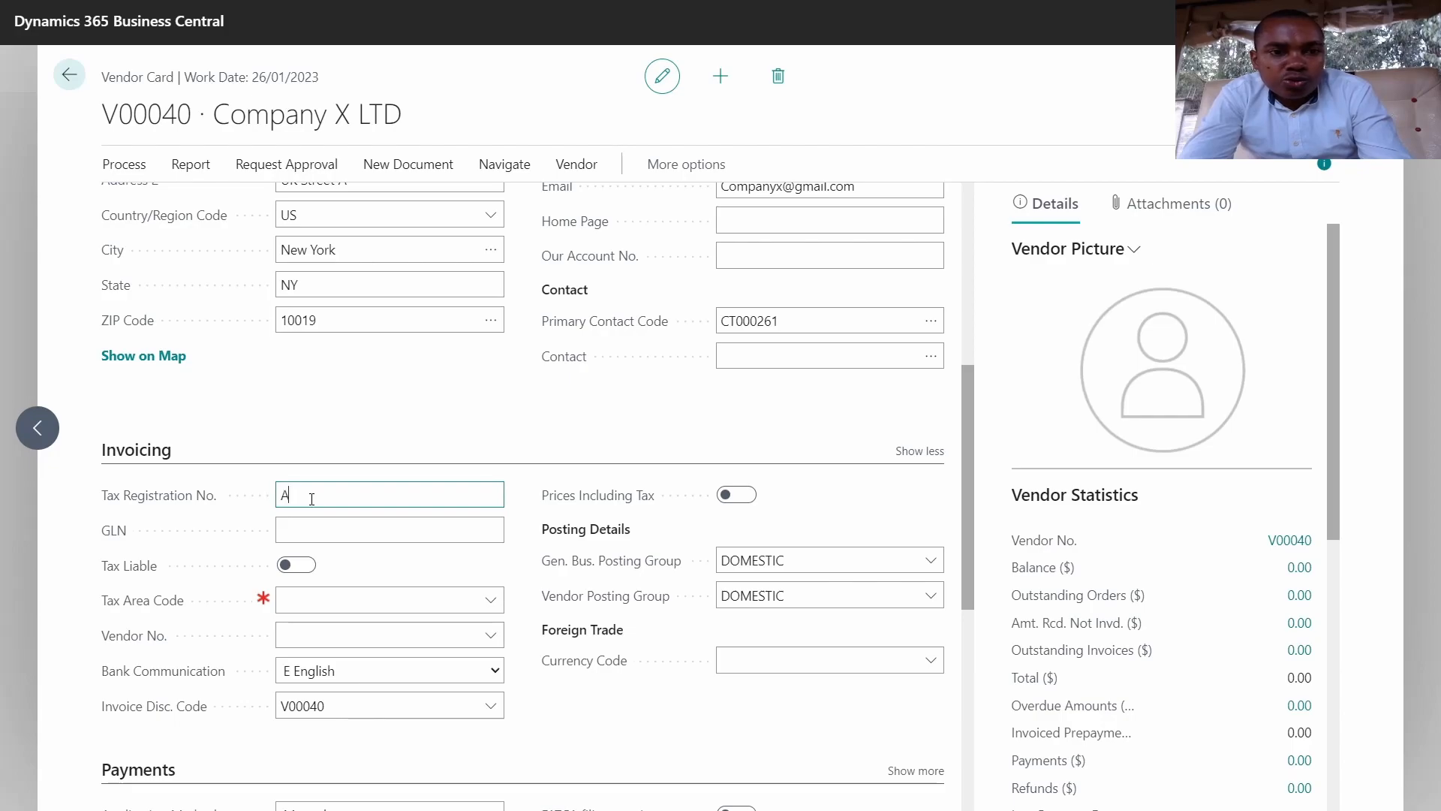
{"action": "type", "text": "123"}
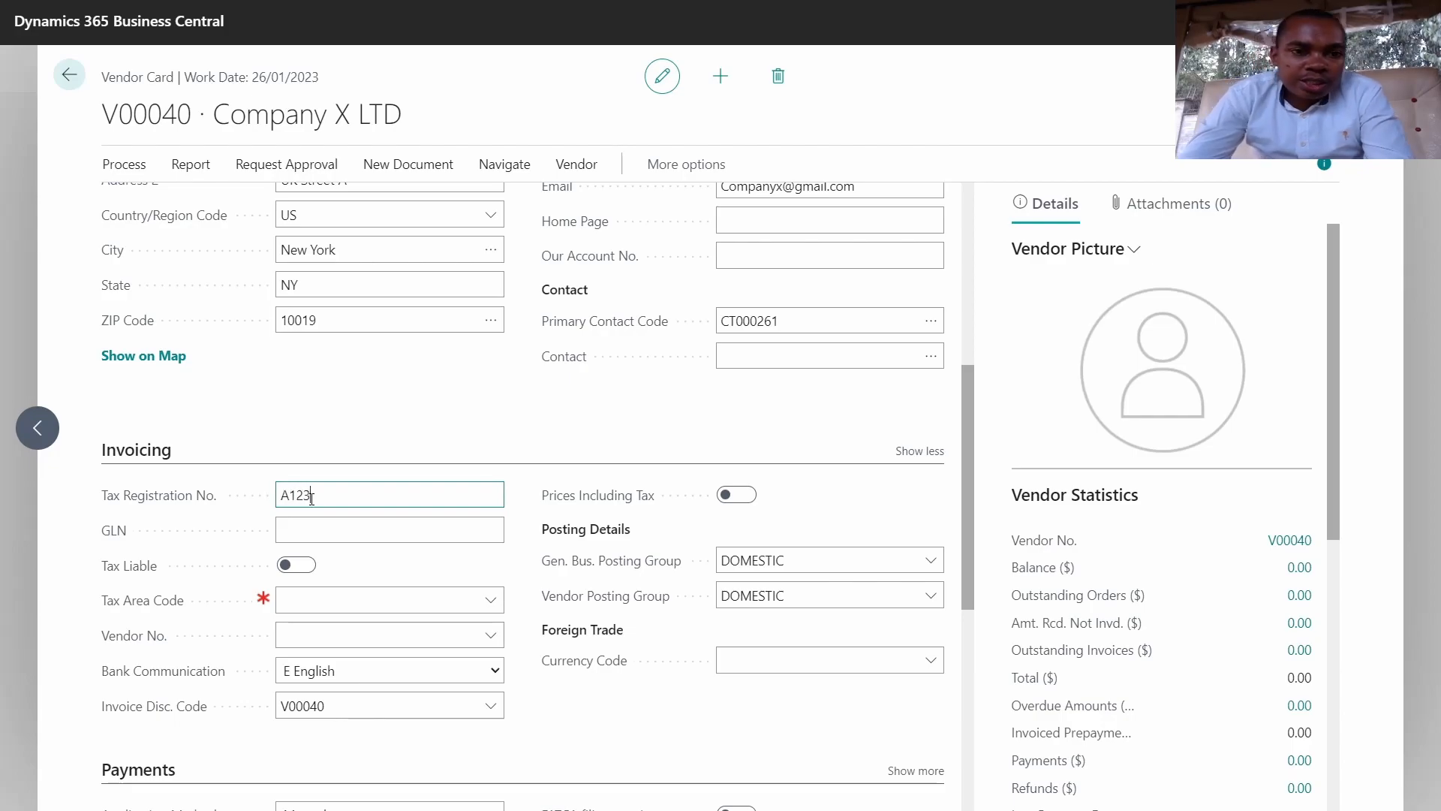
{"action": "scroll", "coordinate": [306, 515], "scroll_direction": "down", "scroll_amount": 1}
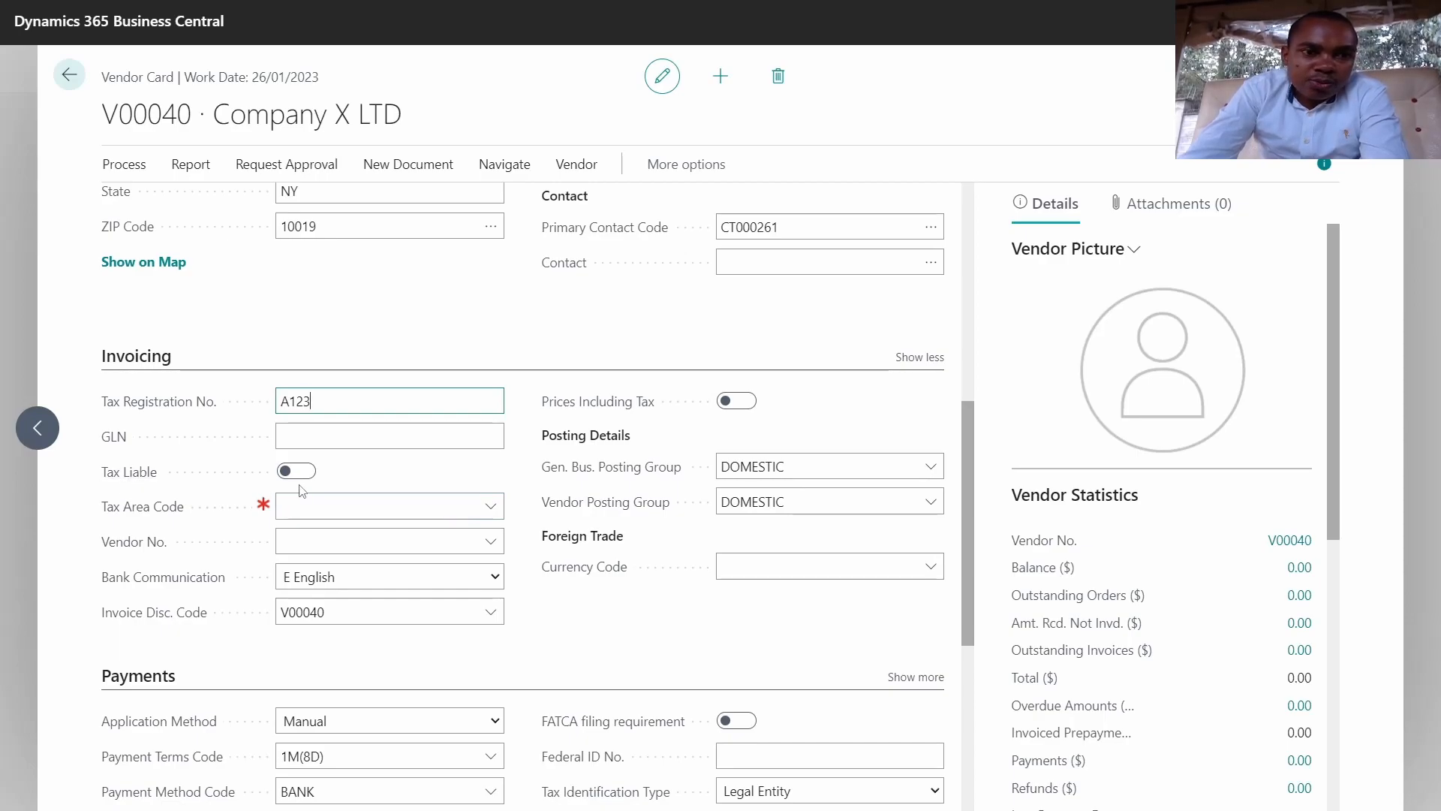
{"action": "left_click", "coordinate": [489, 508]}
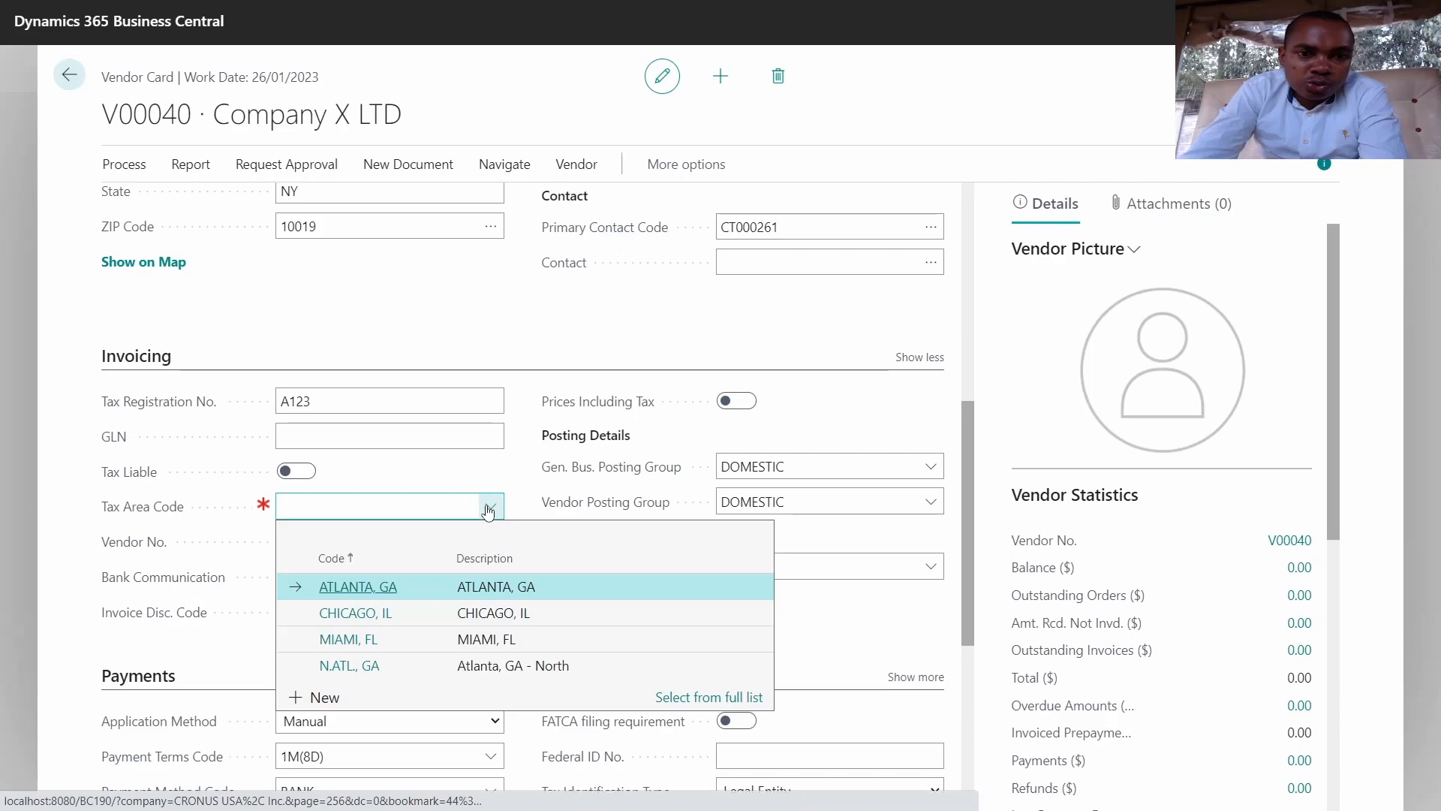
{"action": "left_click", "coordinate": [383, 588]}
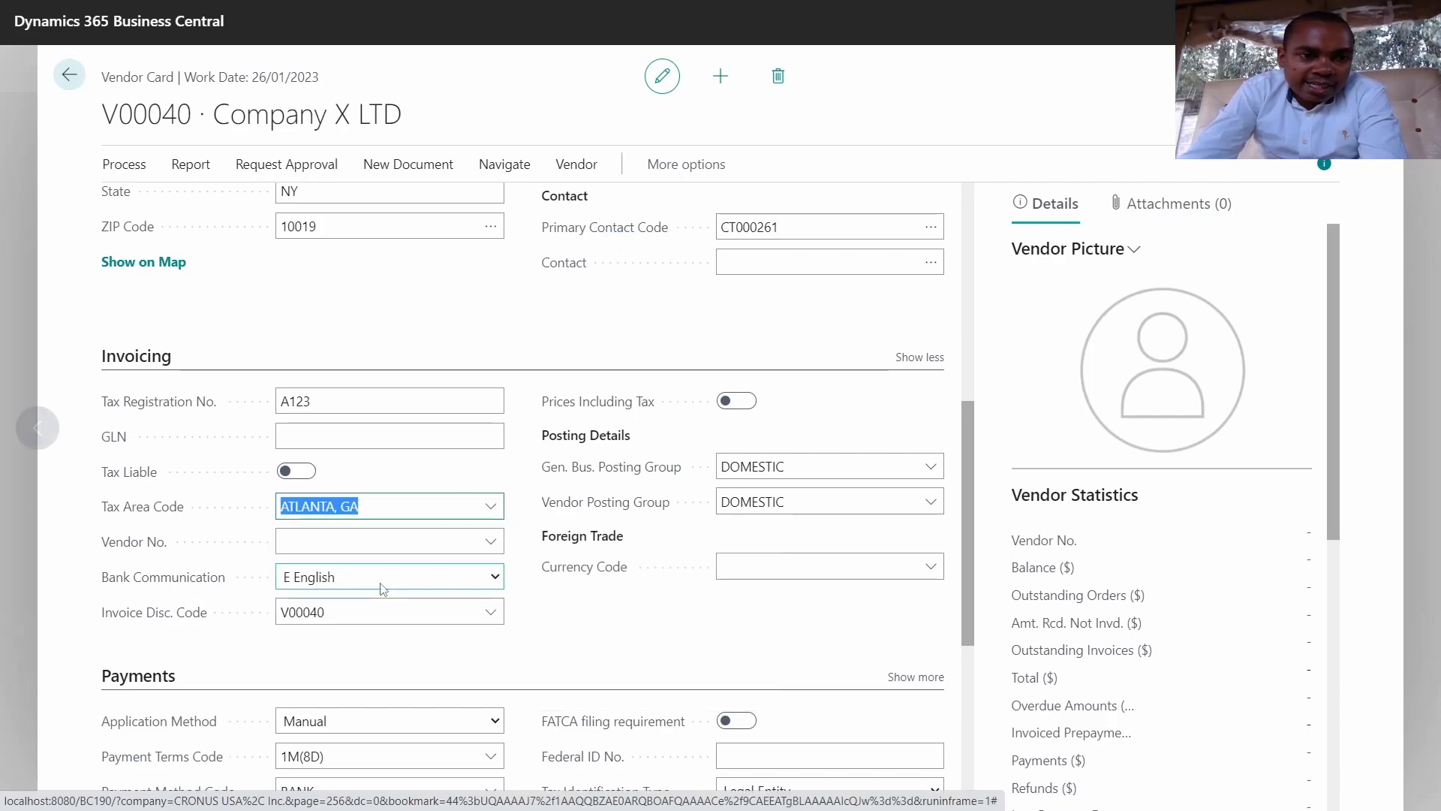
Step: Keep DOMESTIC as the vendor posting group, leaving Vendor No. empty
{"action": "left_click", "coordinate": [377, 545]}
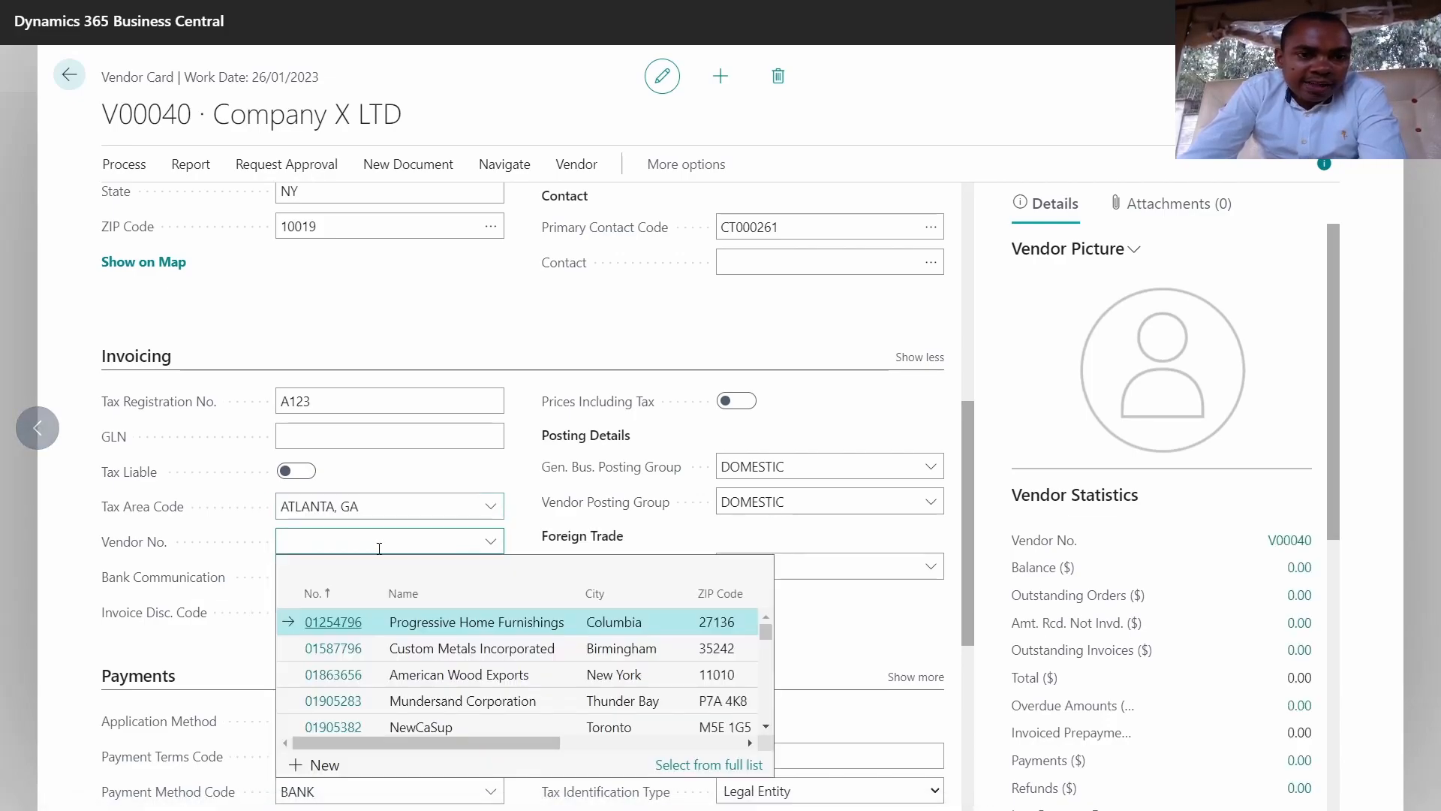
{"action": "left_click", "coordinate": [536, 473]}
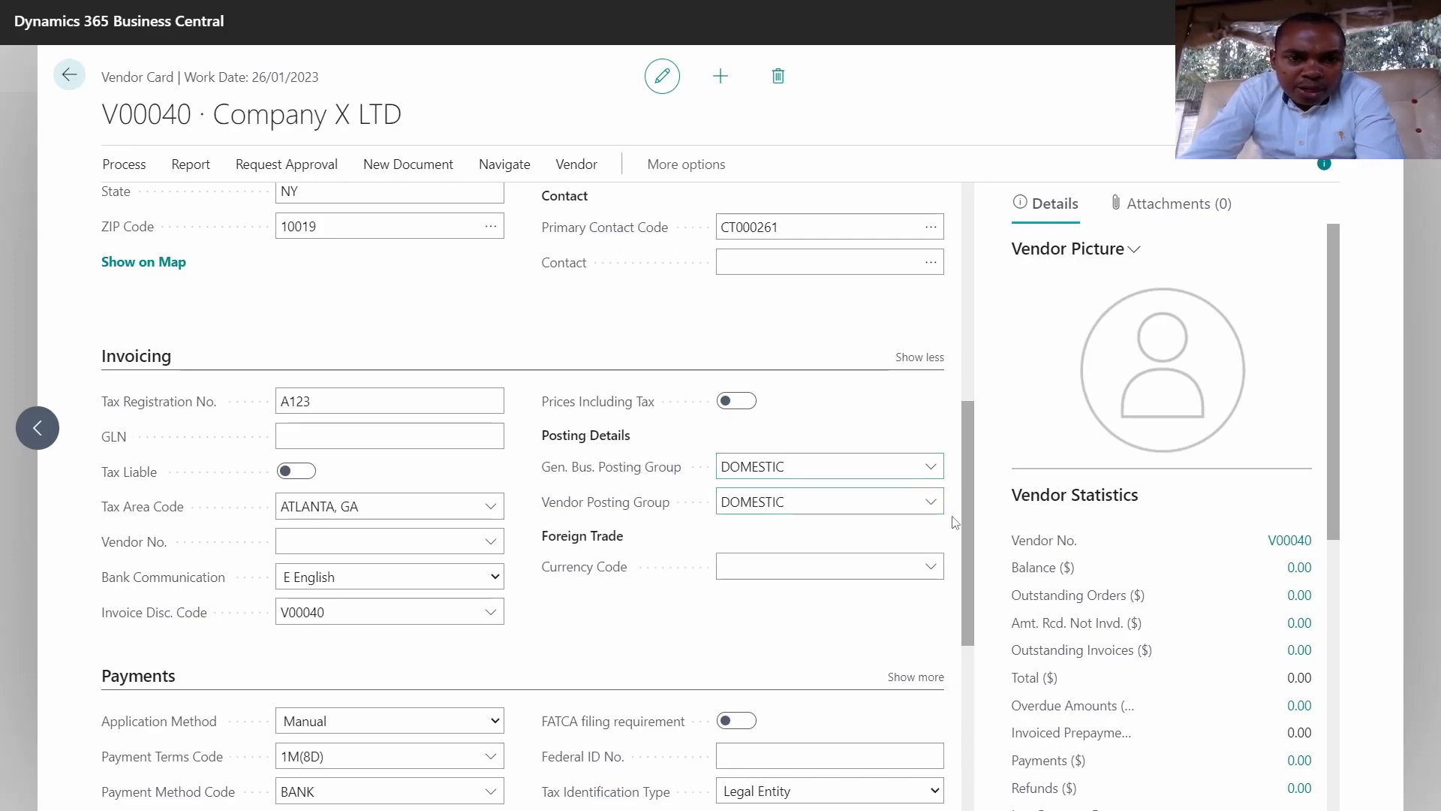
{"action": "left_click", "coordinate": [930, 504]}
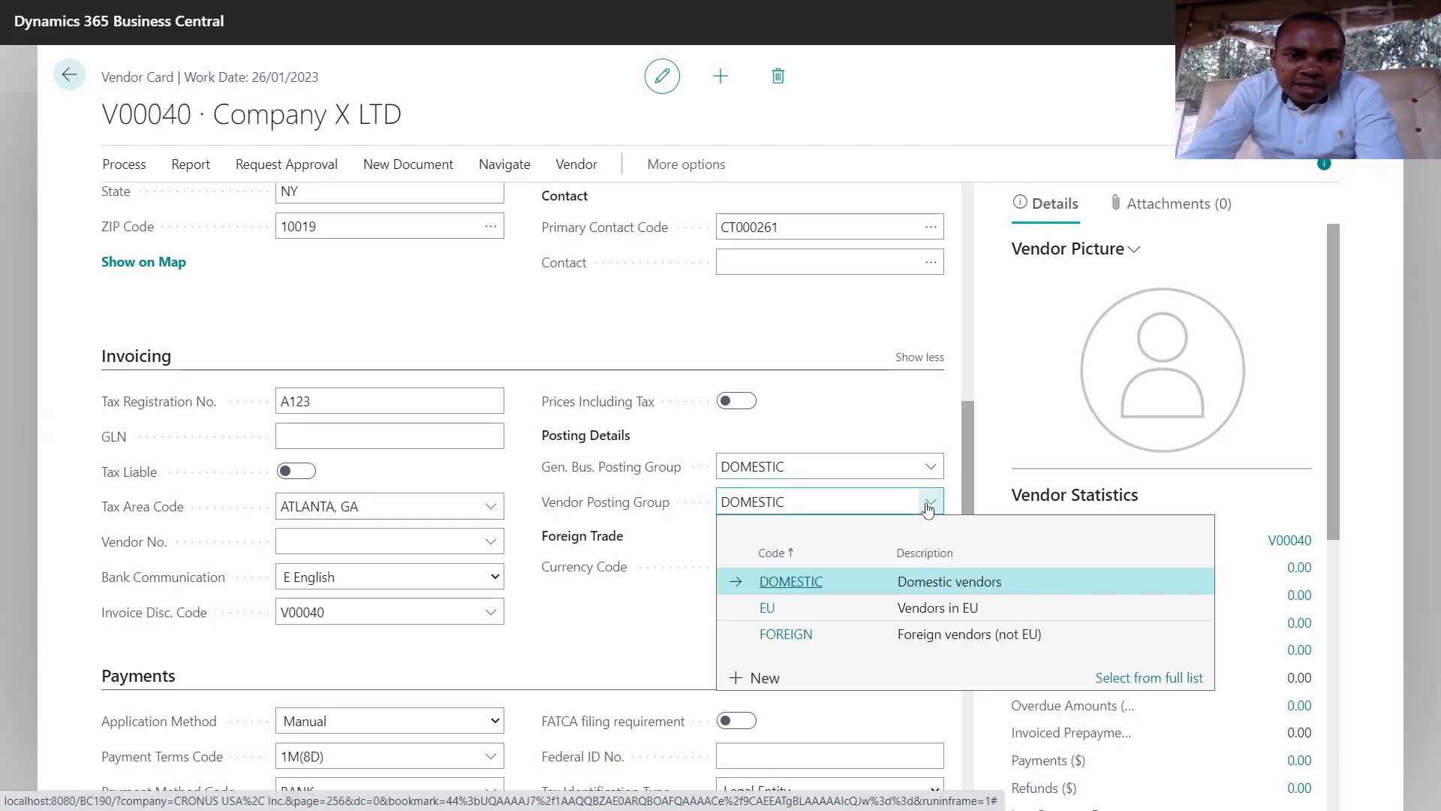
{"action": "left_click", "coordinate": [675, 534]}
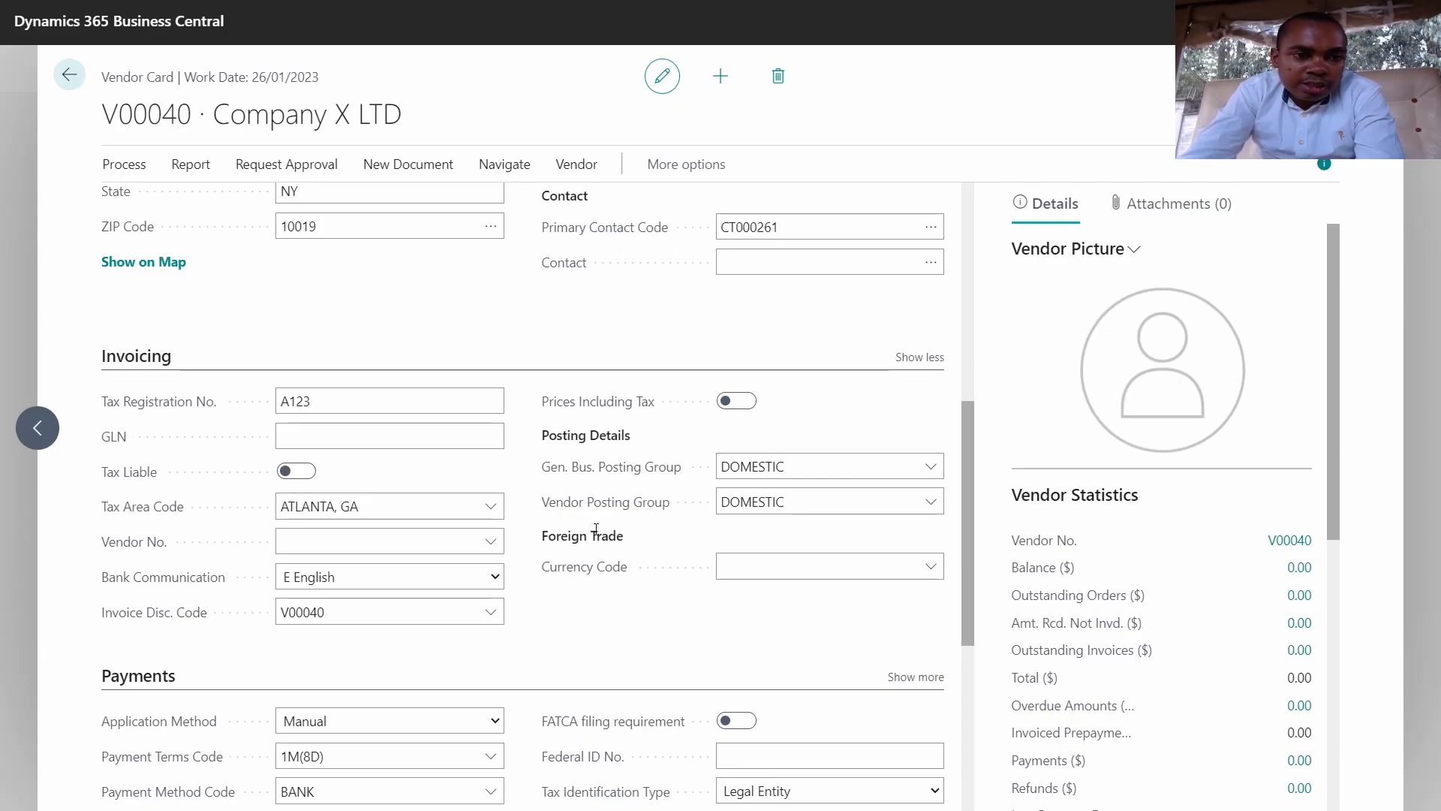
Step: Set payment terms to CM (Current Month) and keep BANK as the payment method
{"action": "left_click", "coordinate": [443, 542]}
{"action": "scroll", "coordinate": [441, 542], "scroll_direction": "down", "scroll_amount": 2}
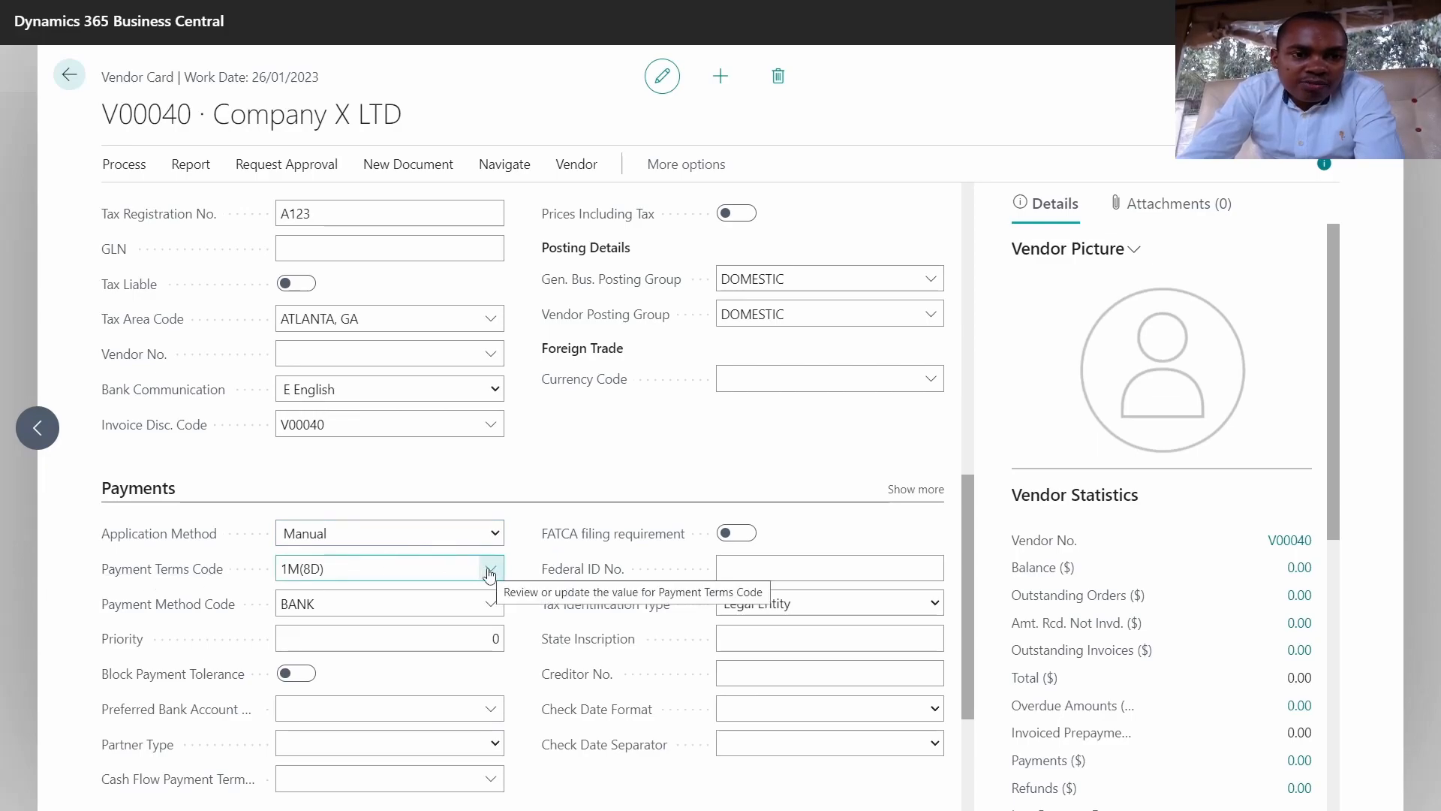
{"action": "left_click", "coordinate": [490, 574]}
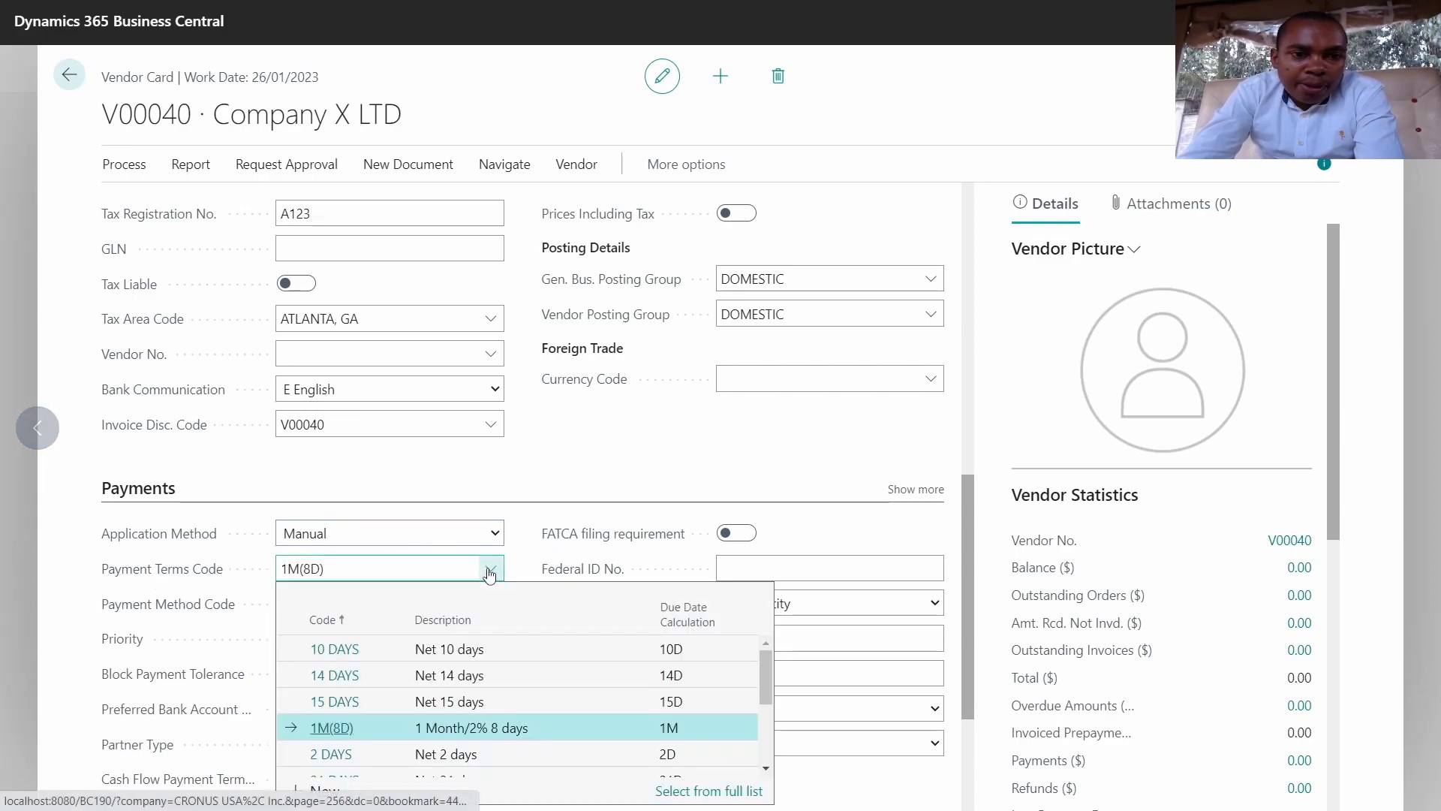
{"action": "scroll", "coordinate": [490, 574], "scroll_direction": "down", "scroll_amount": 2}
{"action": "scroll", "coordinate": [490, 574], "scroll_direction": "down", "scroll_amount": 1}
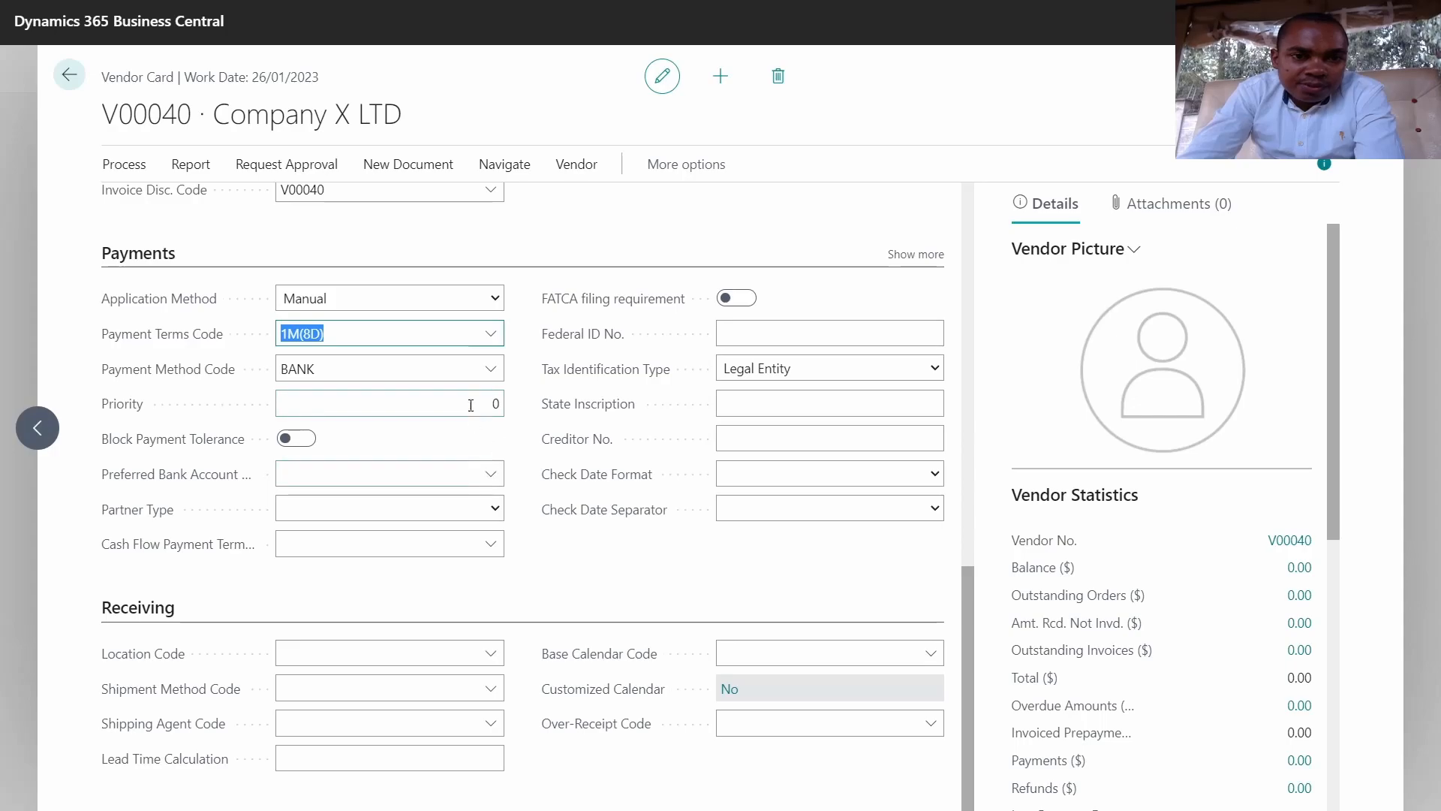
{"action": "left_click", "coordinate": [493, 333]}
{"action": "scroll", "coordinate": [547, 449], "scroll_direction": "down", "scroll_amount": 2}
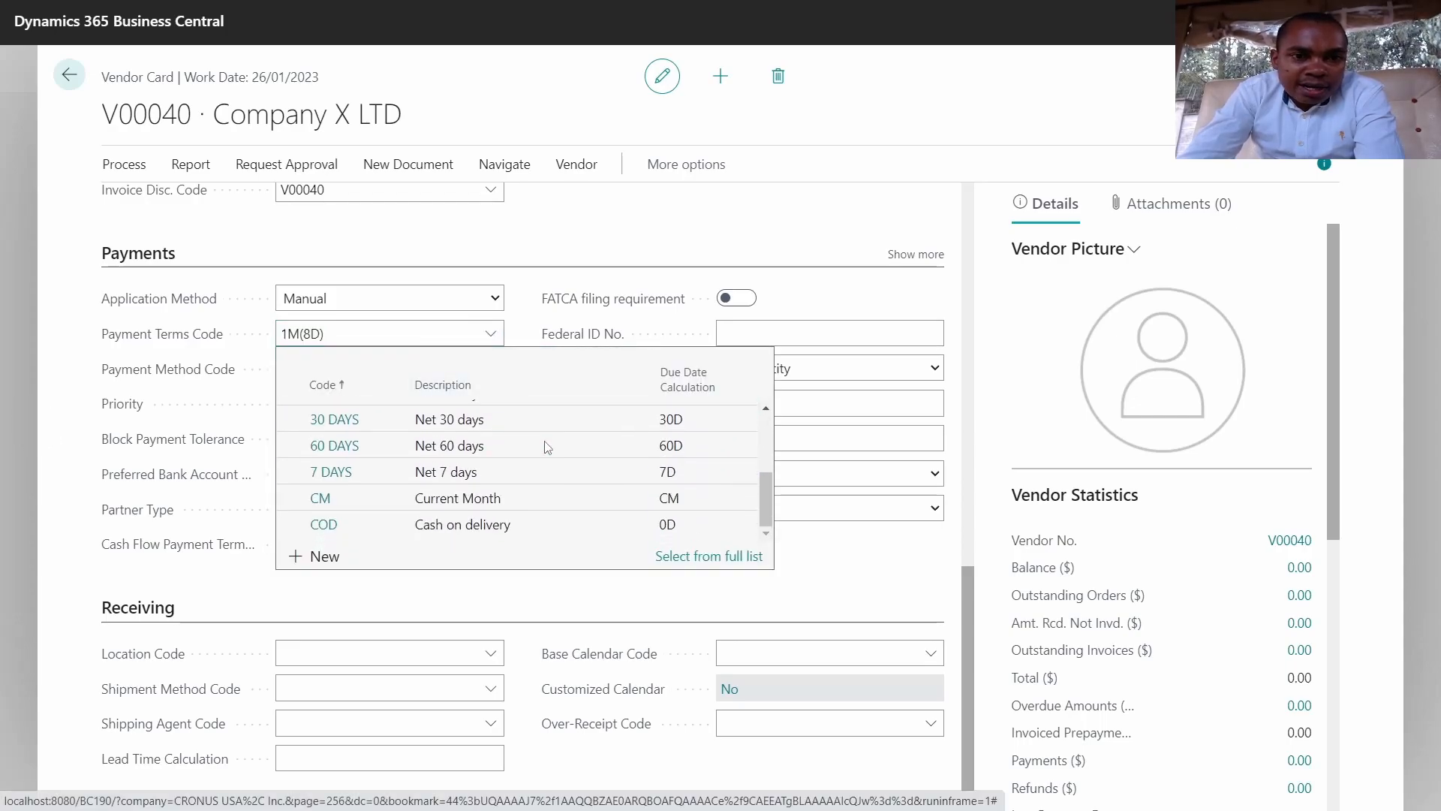
{"action": "left_click", "coordinate": [442, 501]}
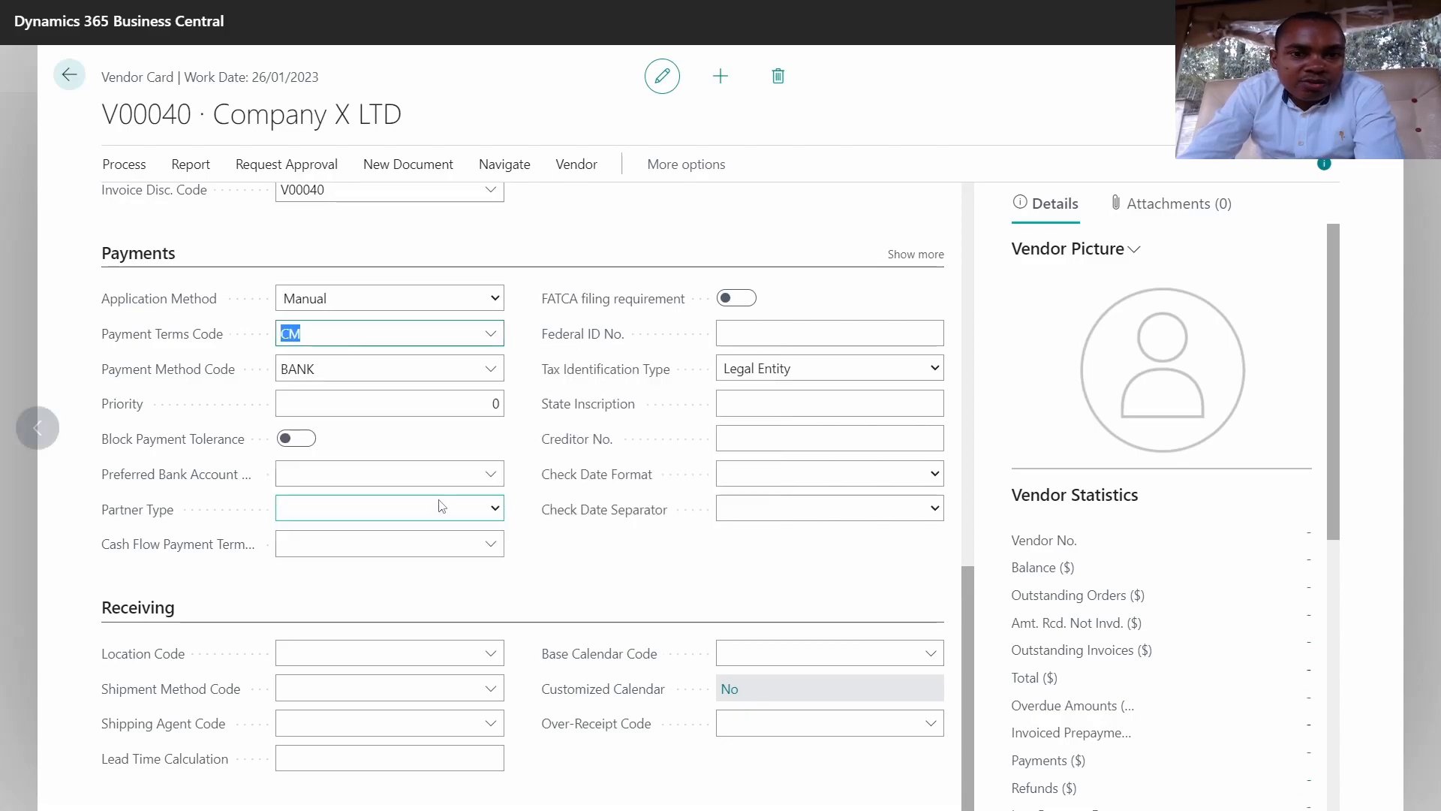
{"action": "left_click", "coordinate": [346, 412]}
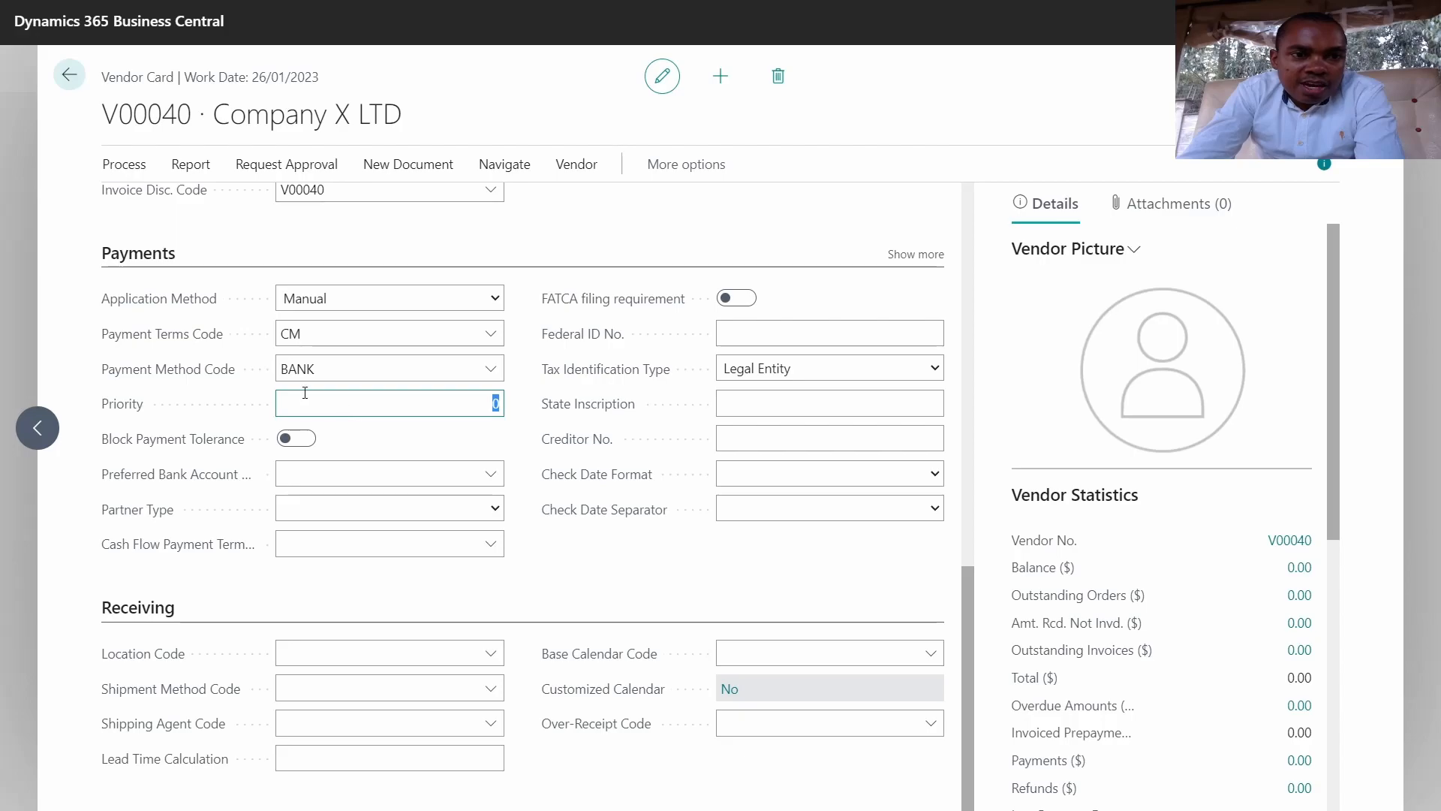
{"action": "left_click", "coordinate": [491, 369]}
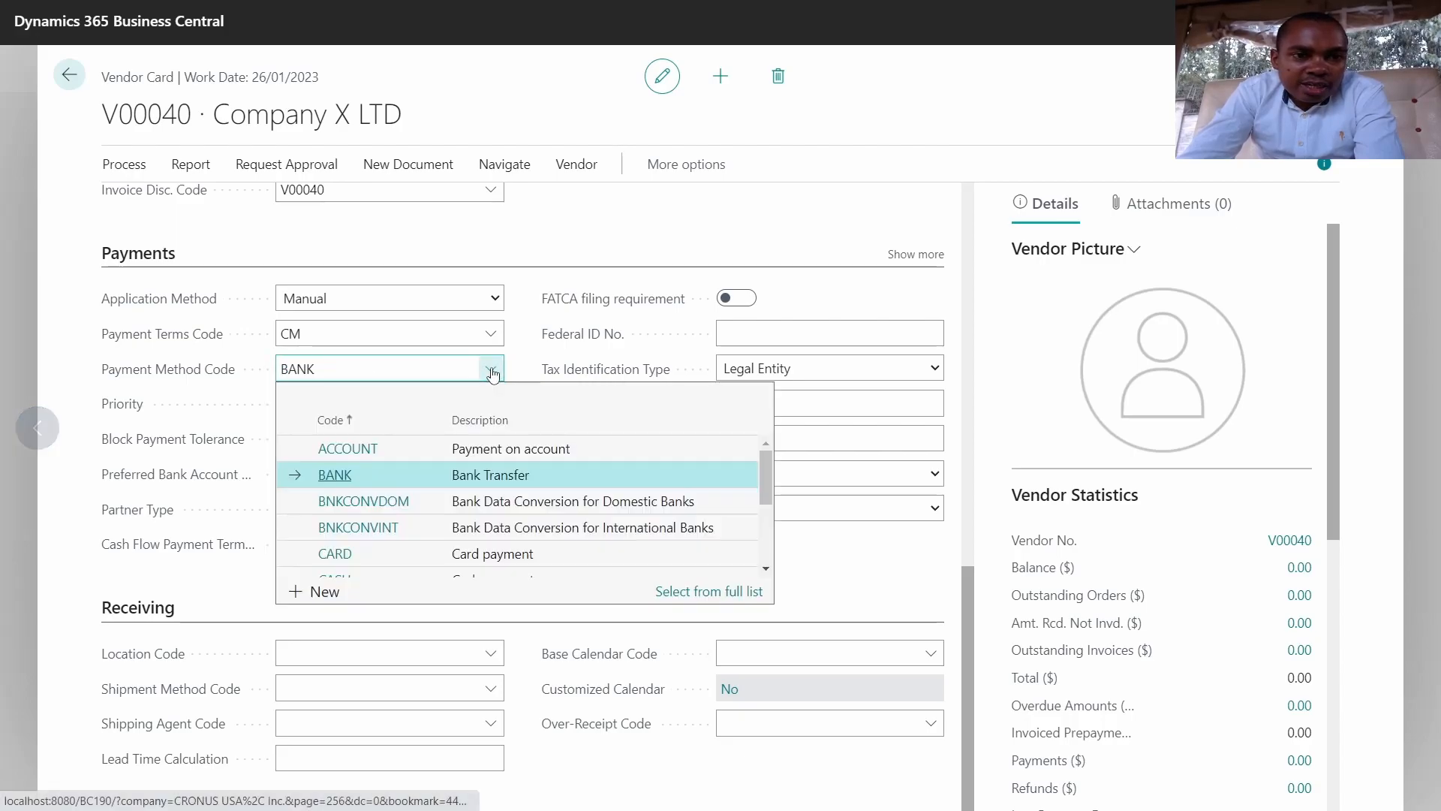
{"action": "left_click", "coordinate": [343, 484]}
Step: Set the vendor's Priority to 1 and check the empty preferred bank account list
{"action": "left_click", "coordinate": [355, 414]}
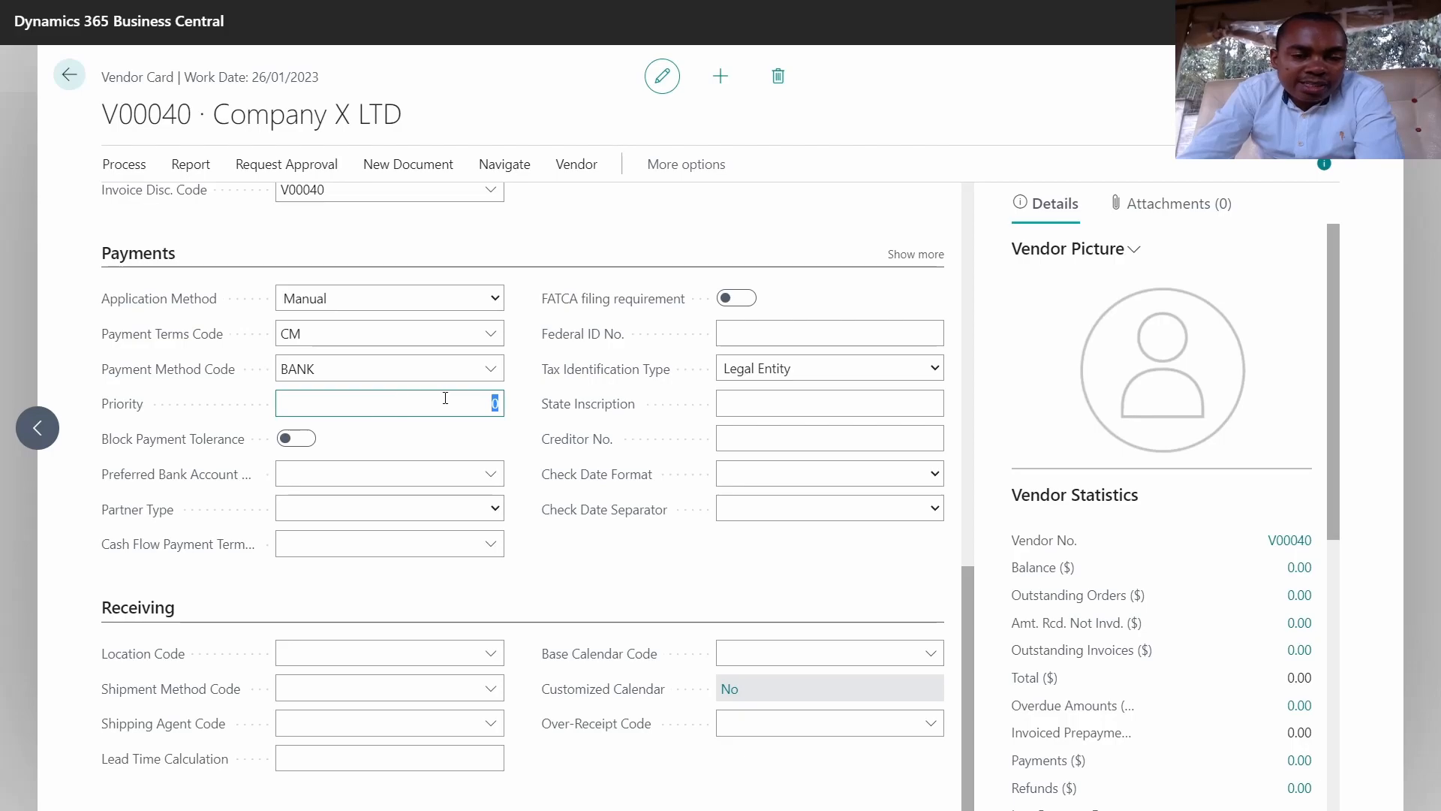
{"action": "type", "text": "1"}
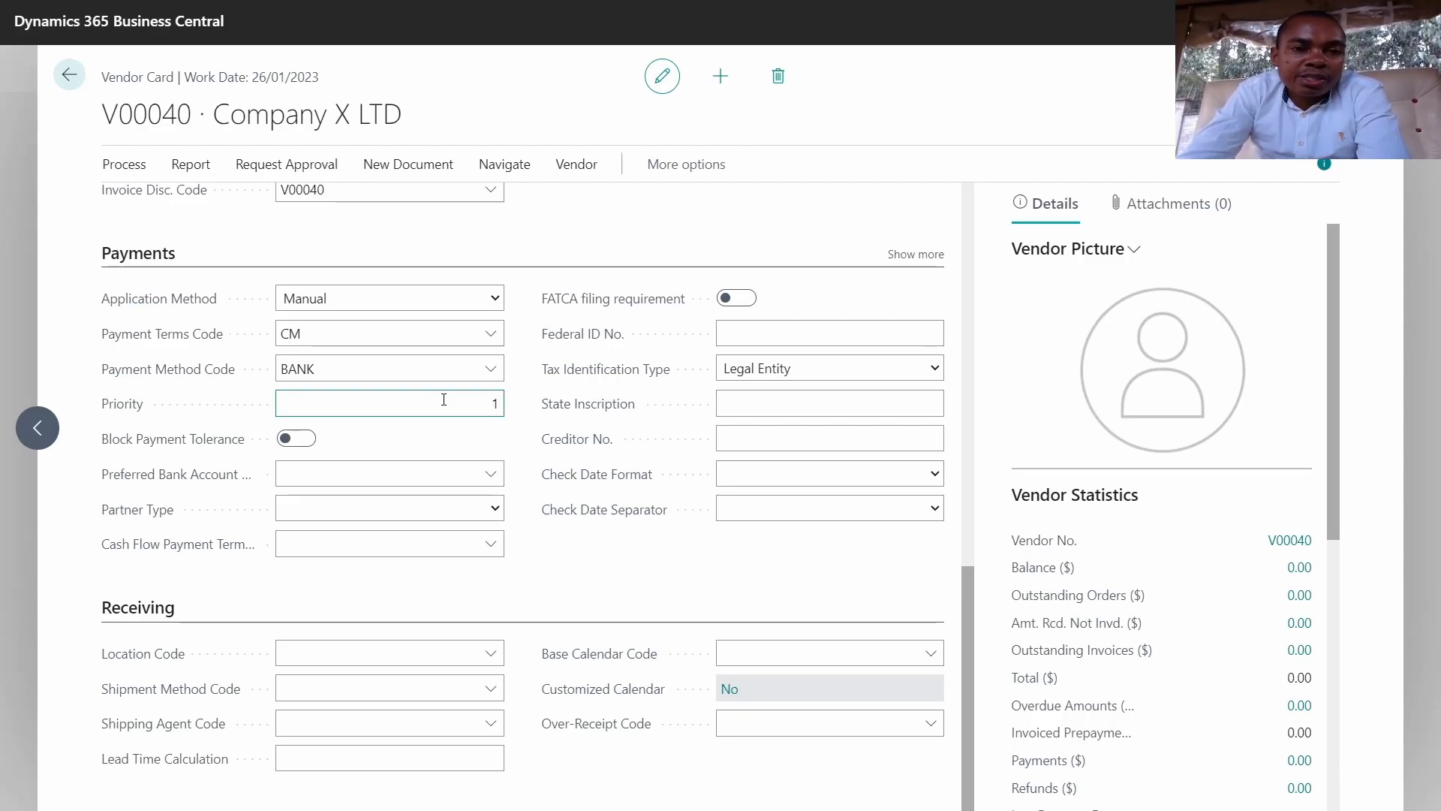
{"action": "double_click", "coordinate": [495, 404]}
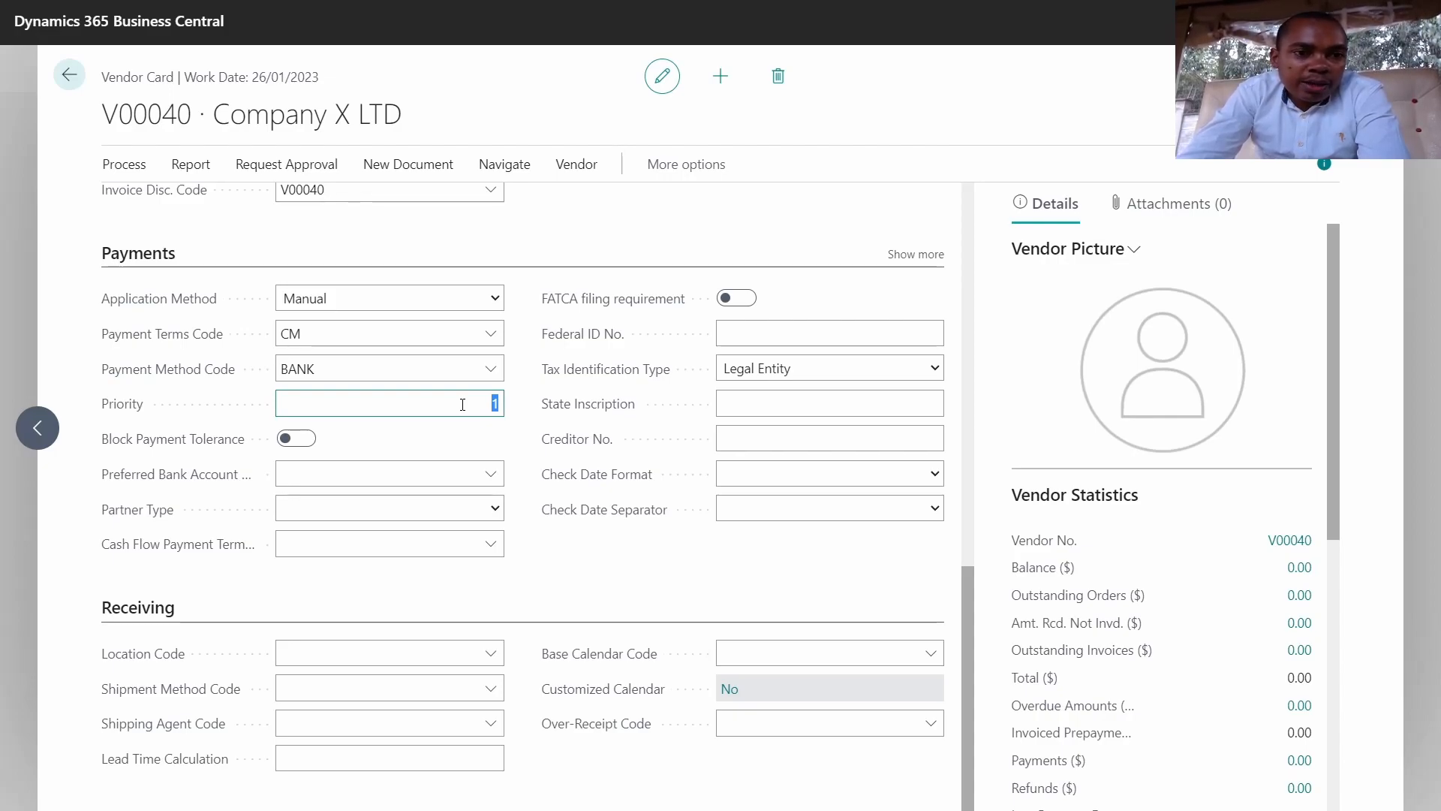
{"action": "left_click", "coordinate": [492, 472]}
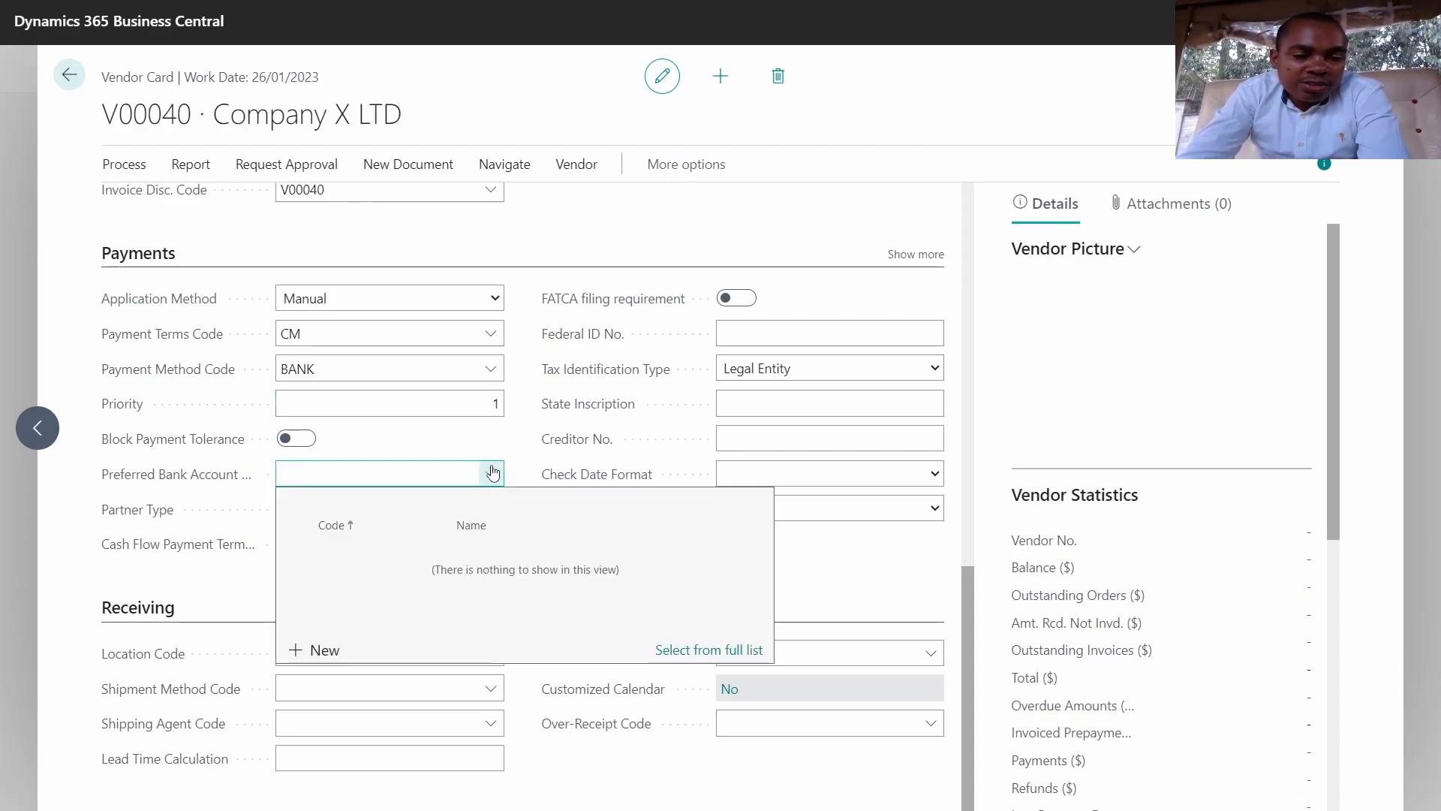
{"action": "left_click", "coordinate": [190, 524]}
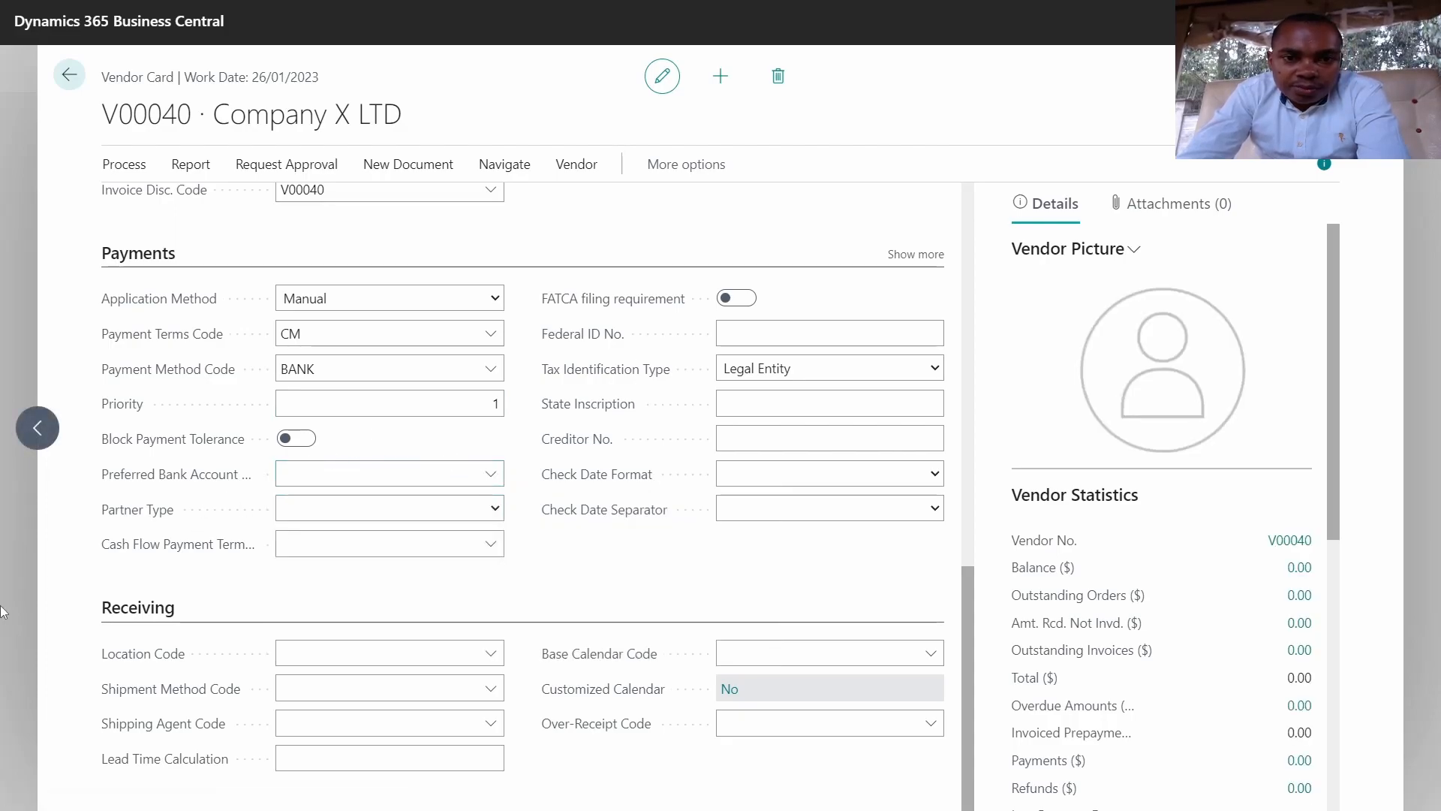
{"action": "mouse_move", "coordinate": [592, 518]}
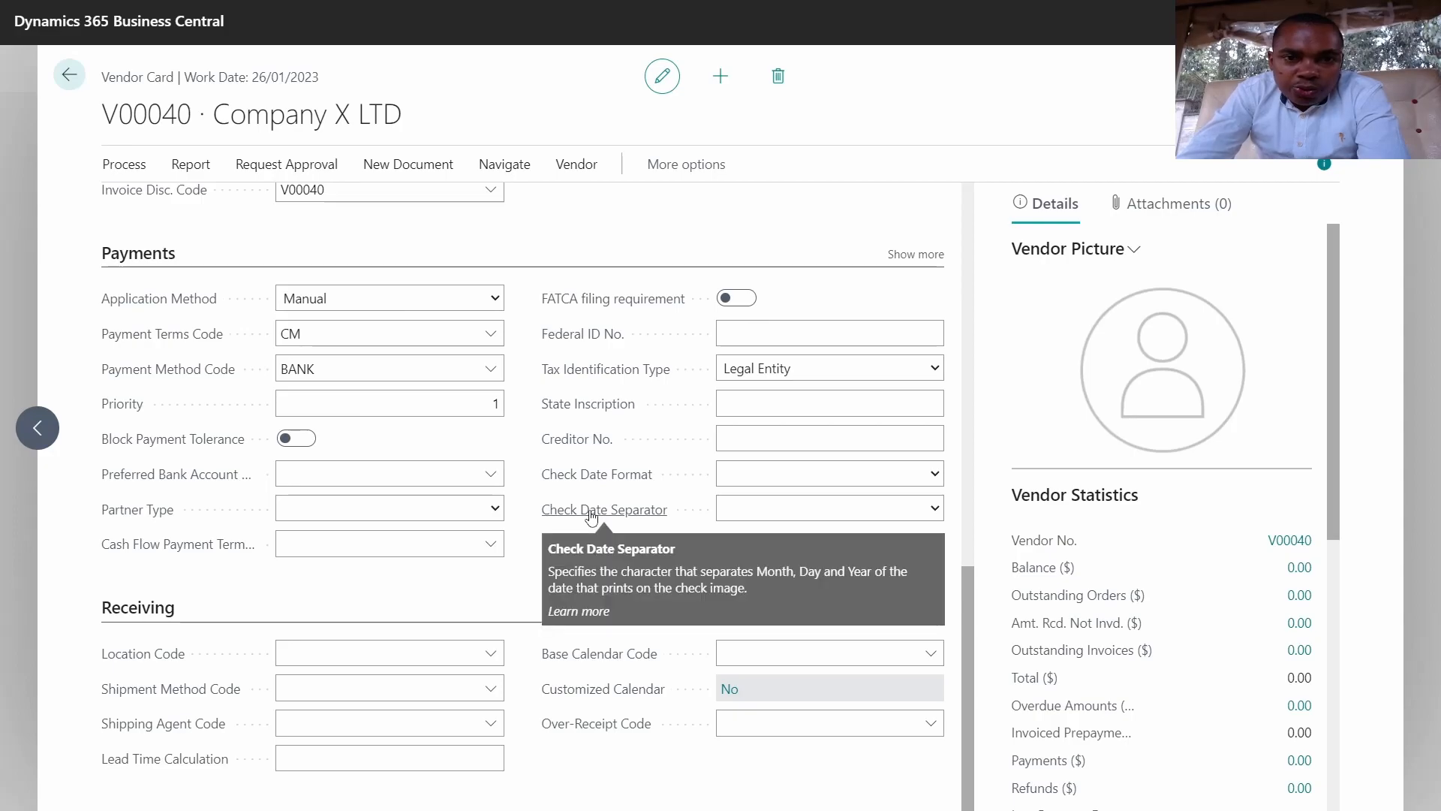
{"action": "left_click", "coordinate": [756, 429]}
{"action": "left_click", "coordinate": [766, 432]}
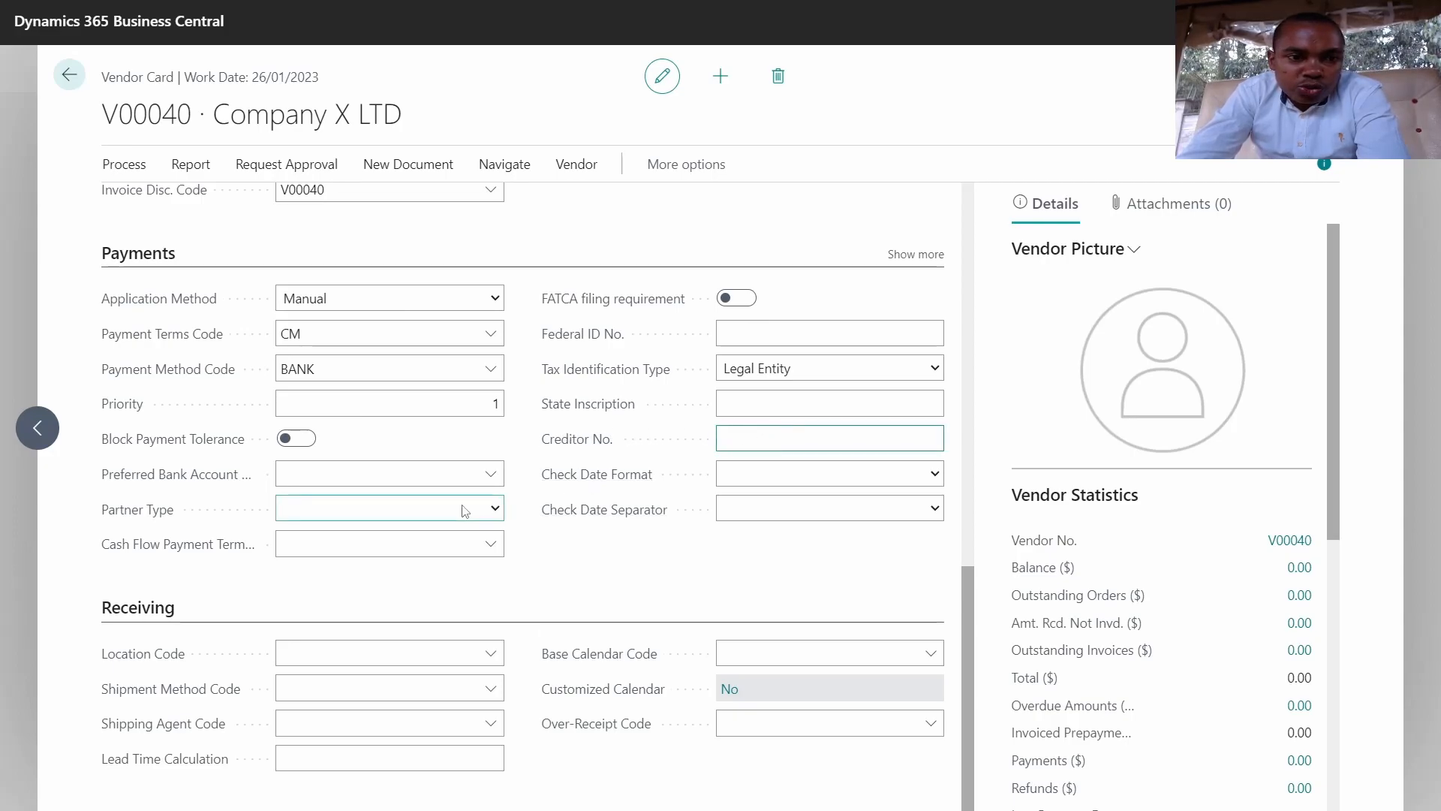
{"action": "scroll", "coordinate": [464, 511], "scroll_direction": "up", "scroll_amount": 5}
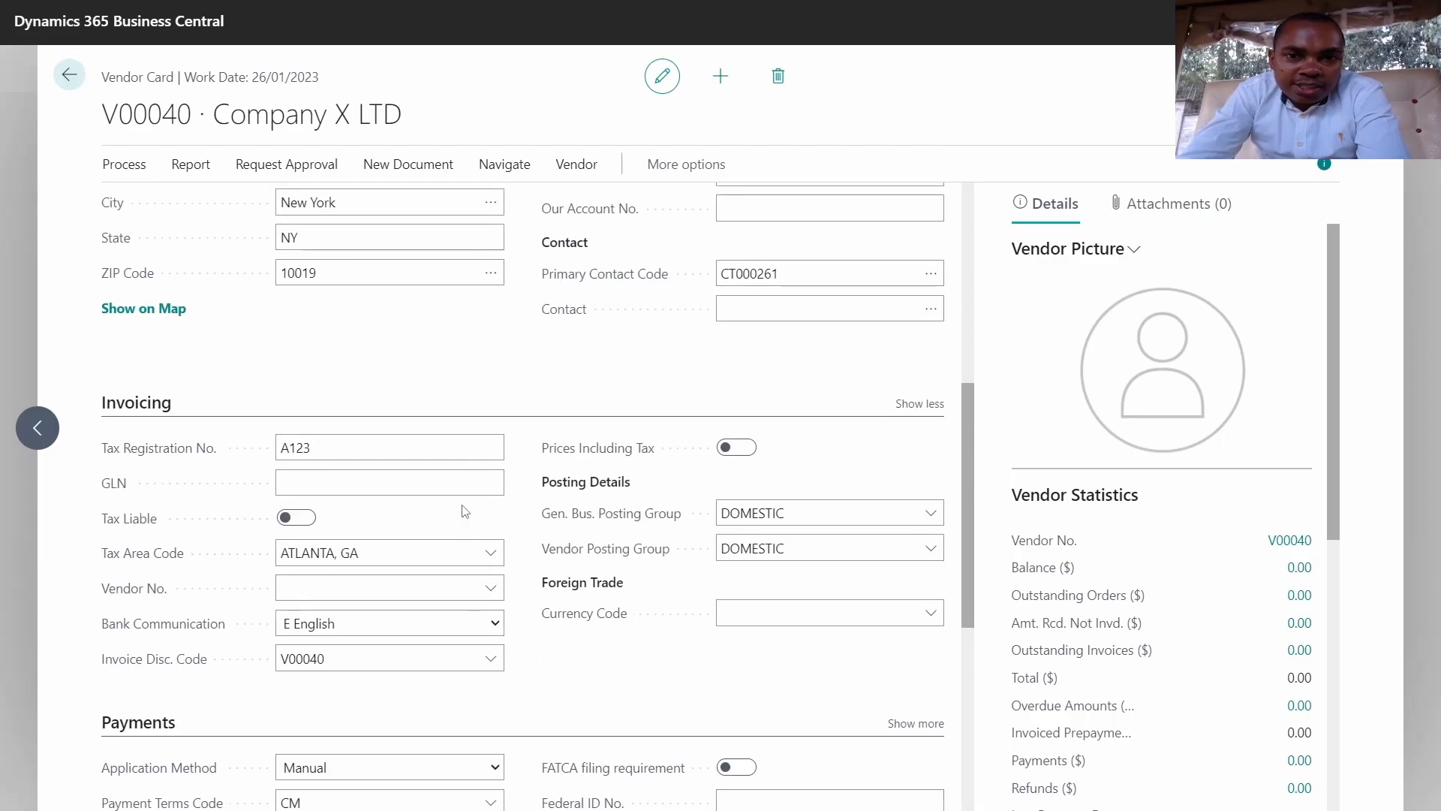
{"action": "scroll", "coordinate": [464, 512], "scroll_direction": "up", "scroll_amount": 3}
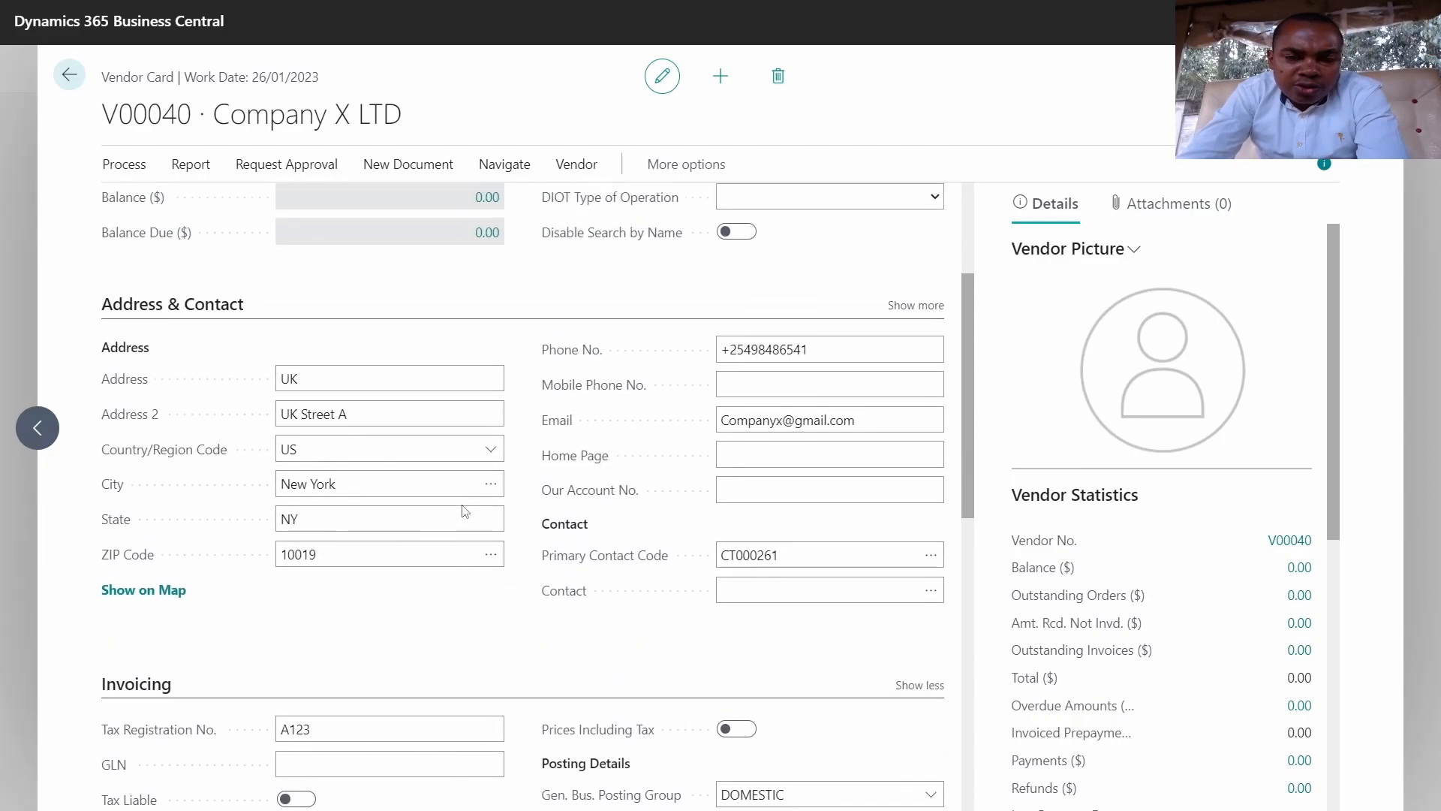
{"action": "scroll", "coordinate": [464, 511], "scroll_direction": "up", "scroll_amount": 3}
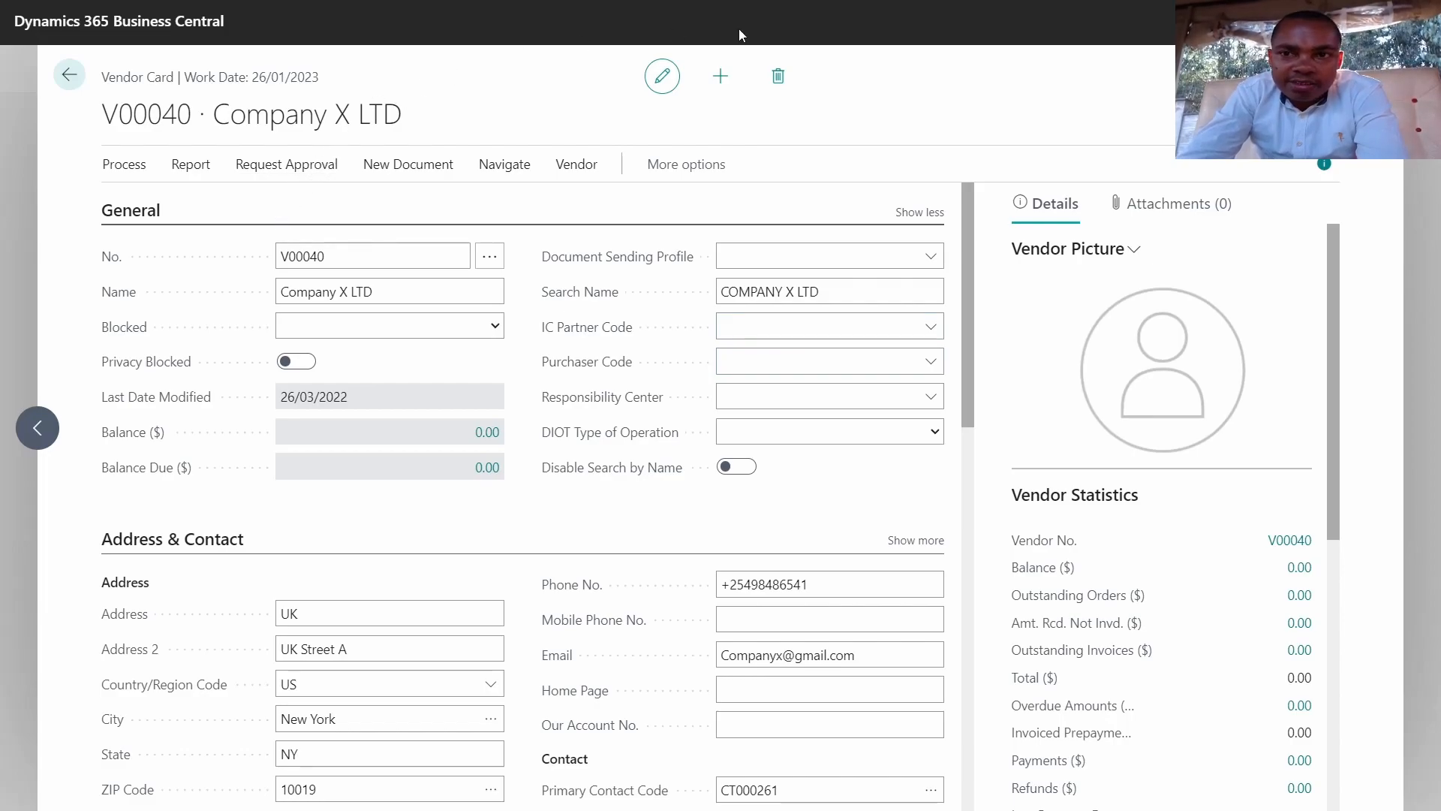
{"action": "left_click", "coordinate": [68, 76]}
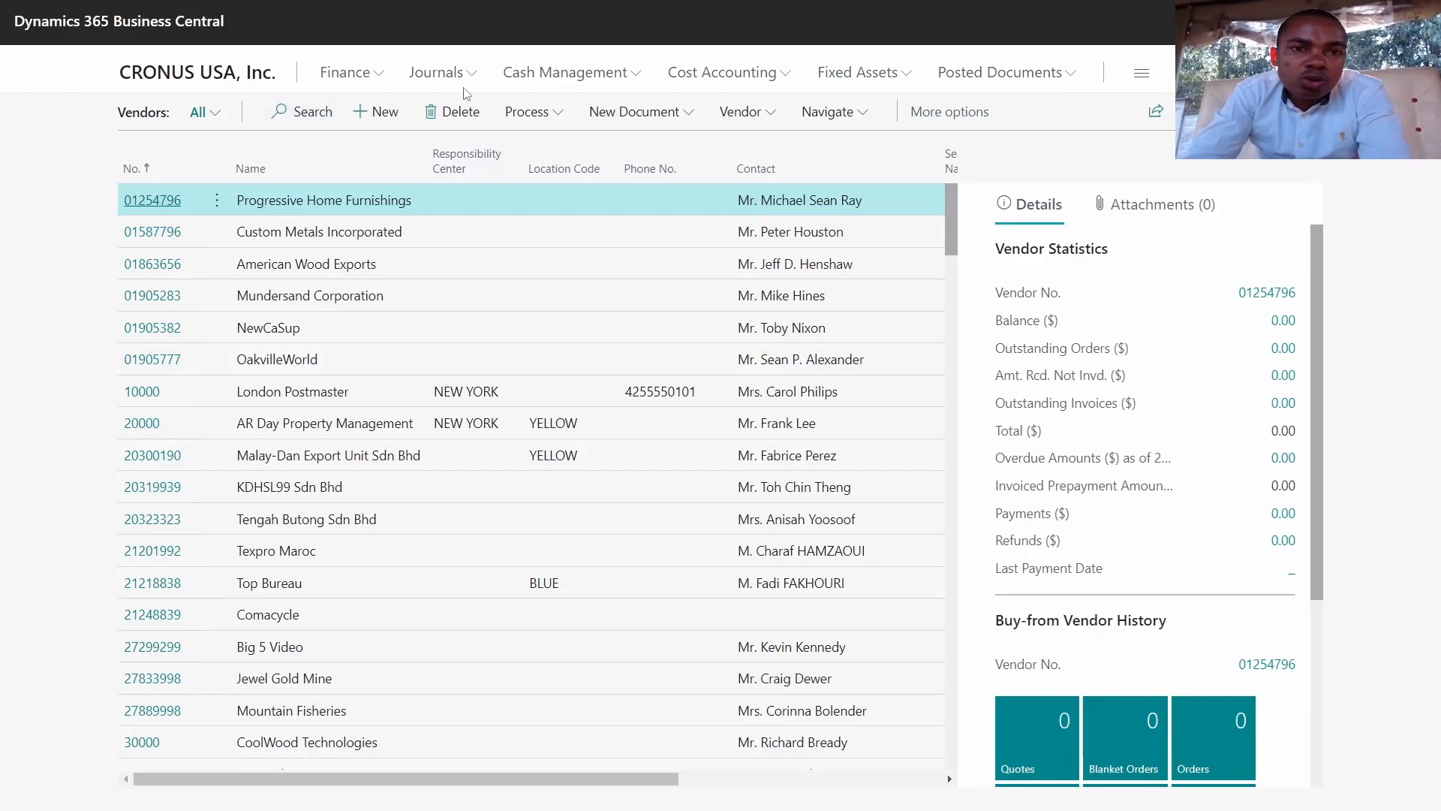
{"action": "left_click", "coordinate": [213, 78]}
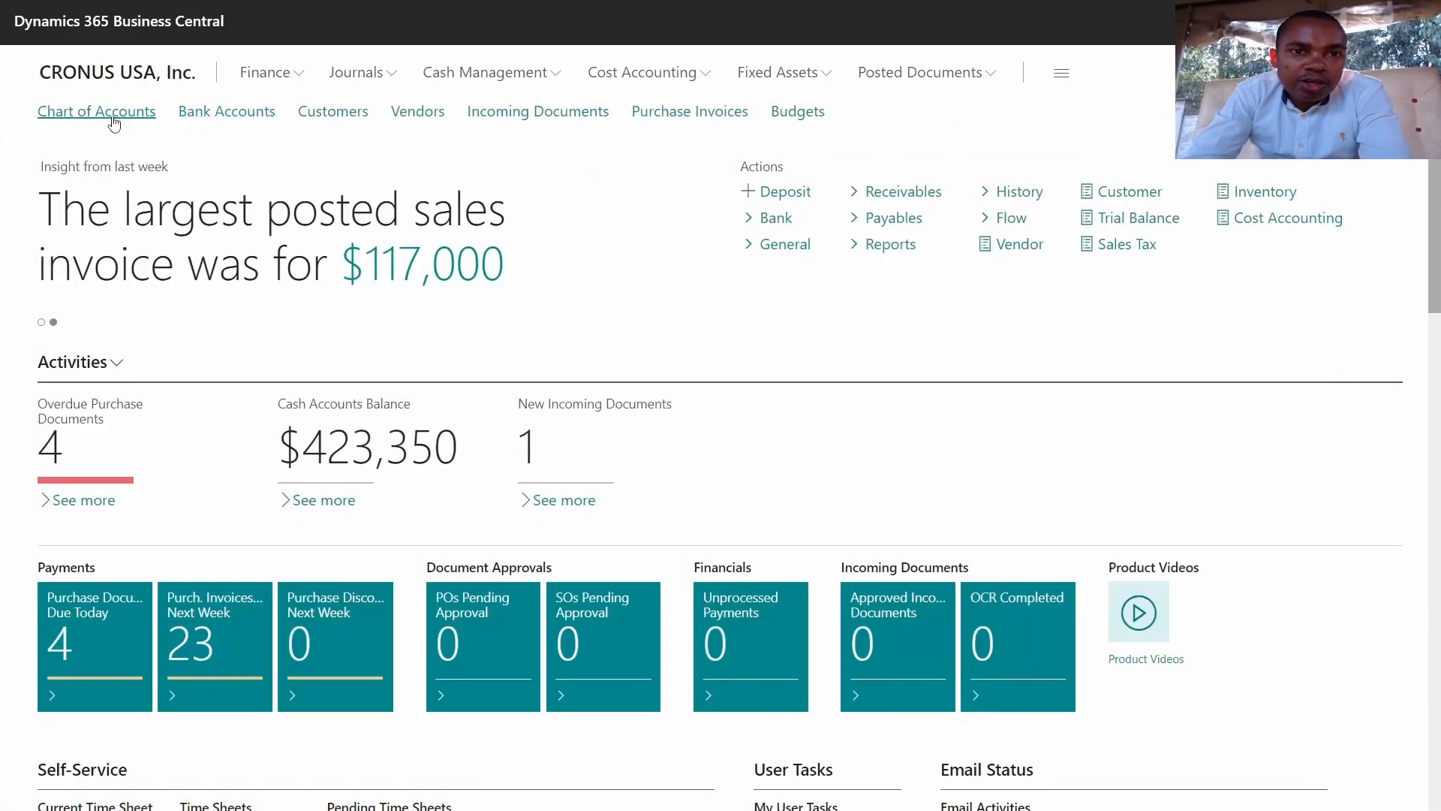
{"action": "left_click", "coordinate": [441, 119]}
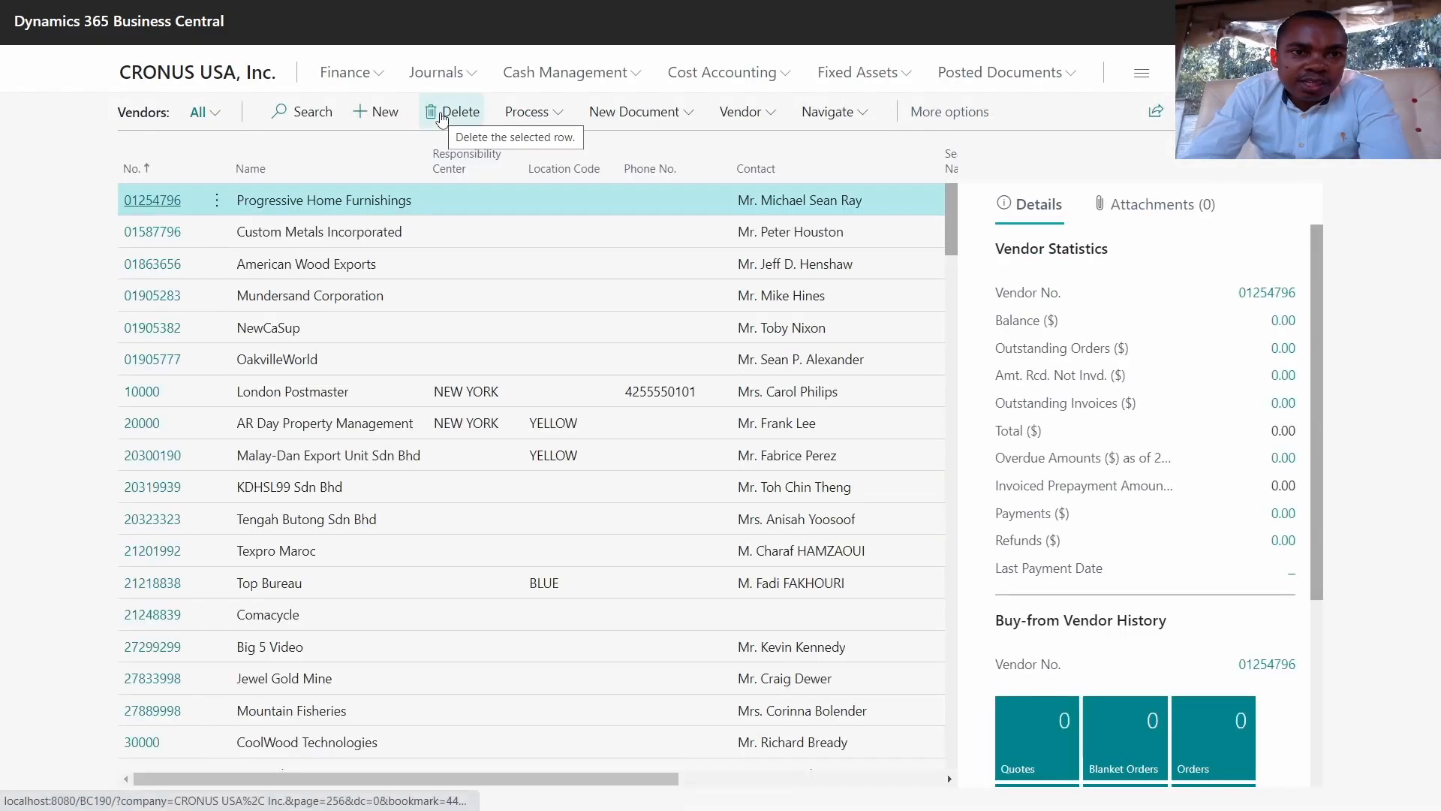
{"action": "left_click", "coordinate": [291, 113]}
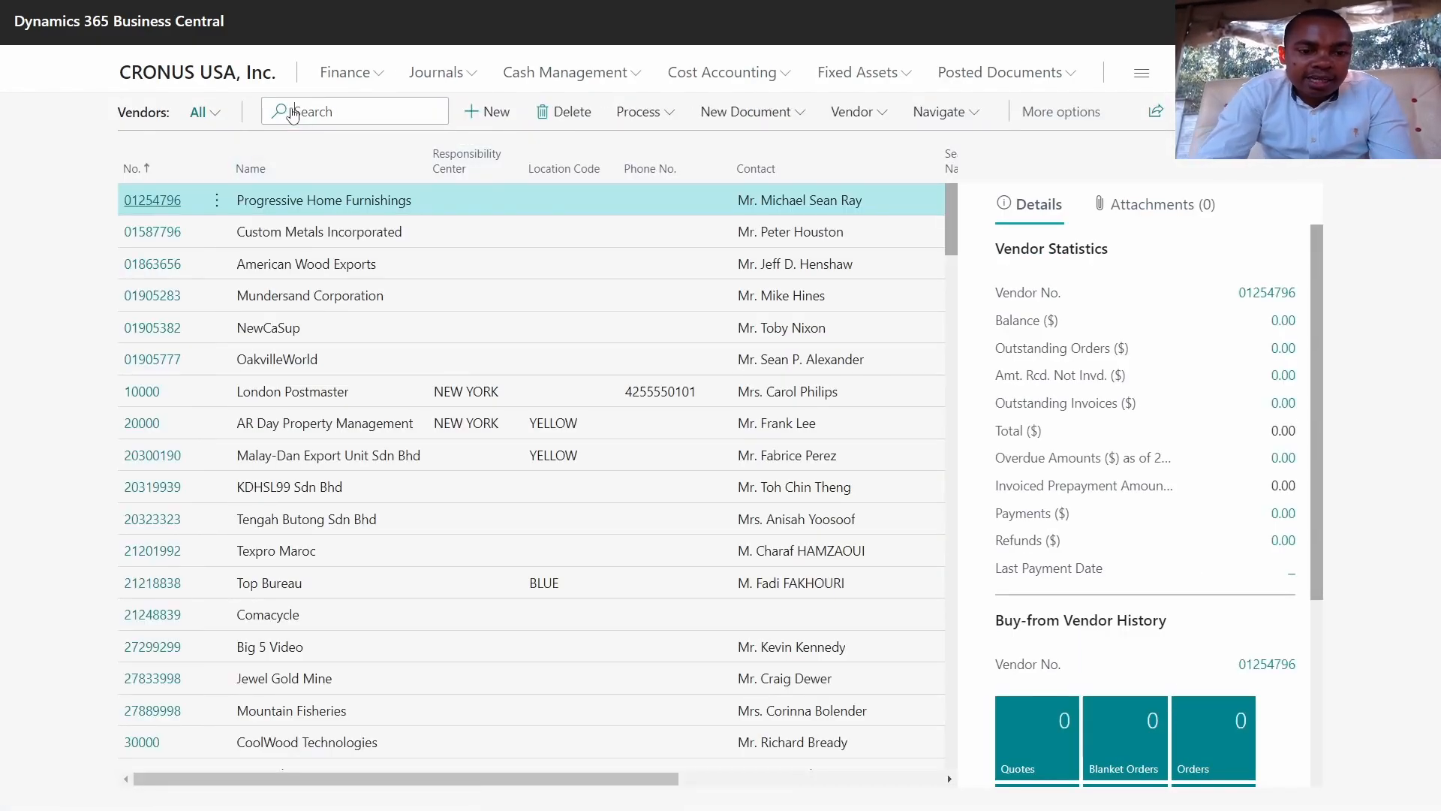
{"action": "type", "text": "compa"}
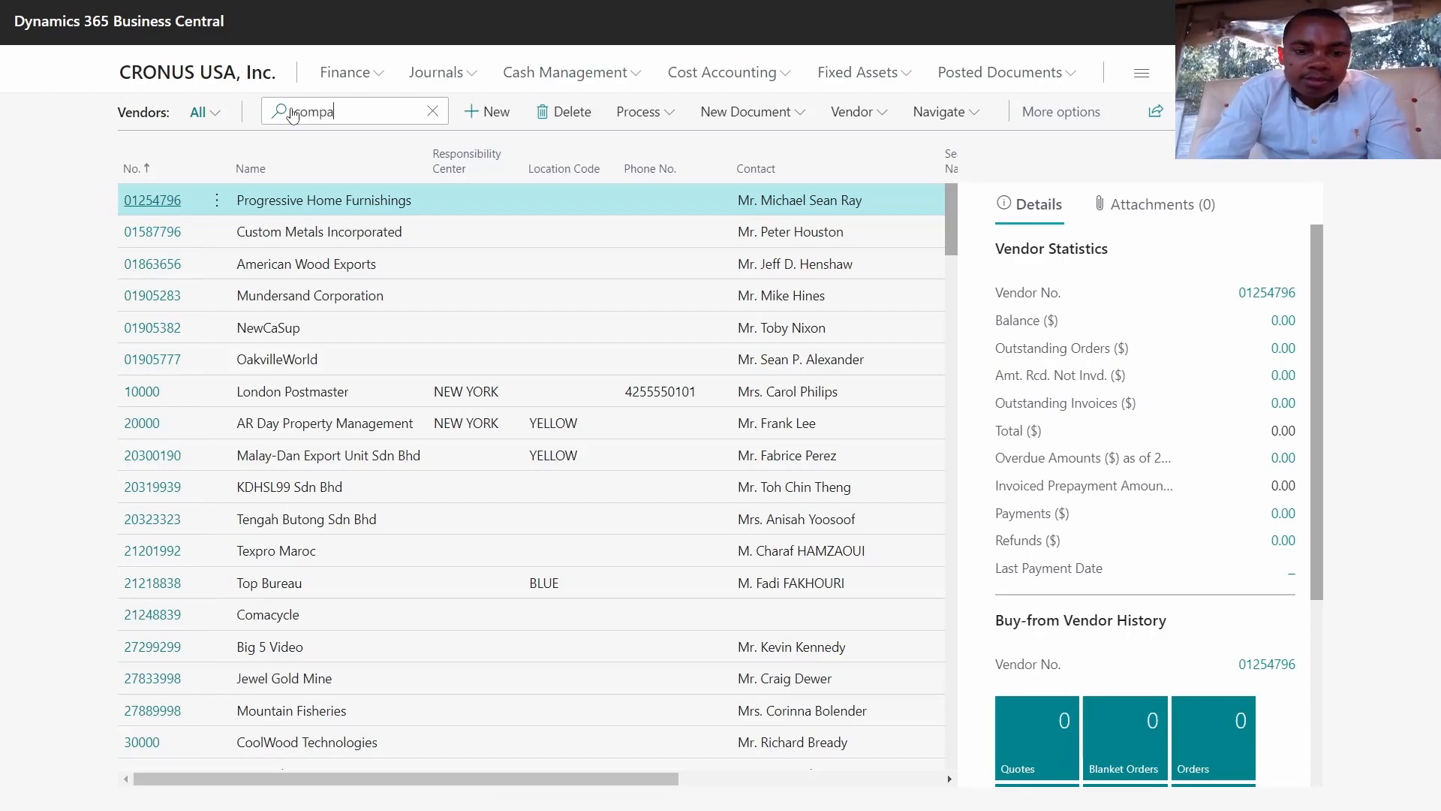
{"action": "type", "text": "ny"}
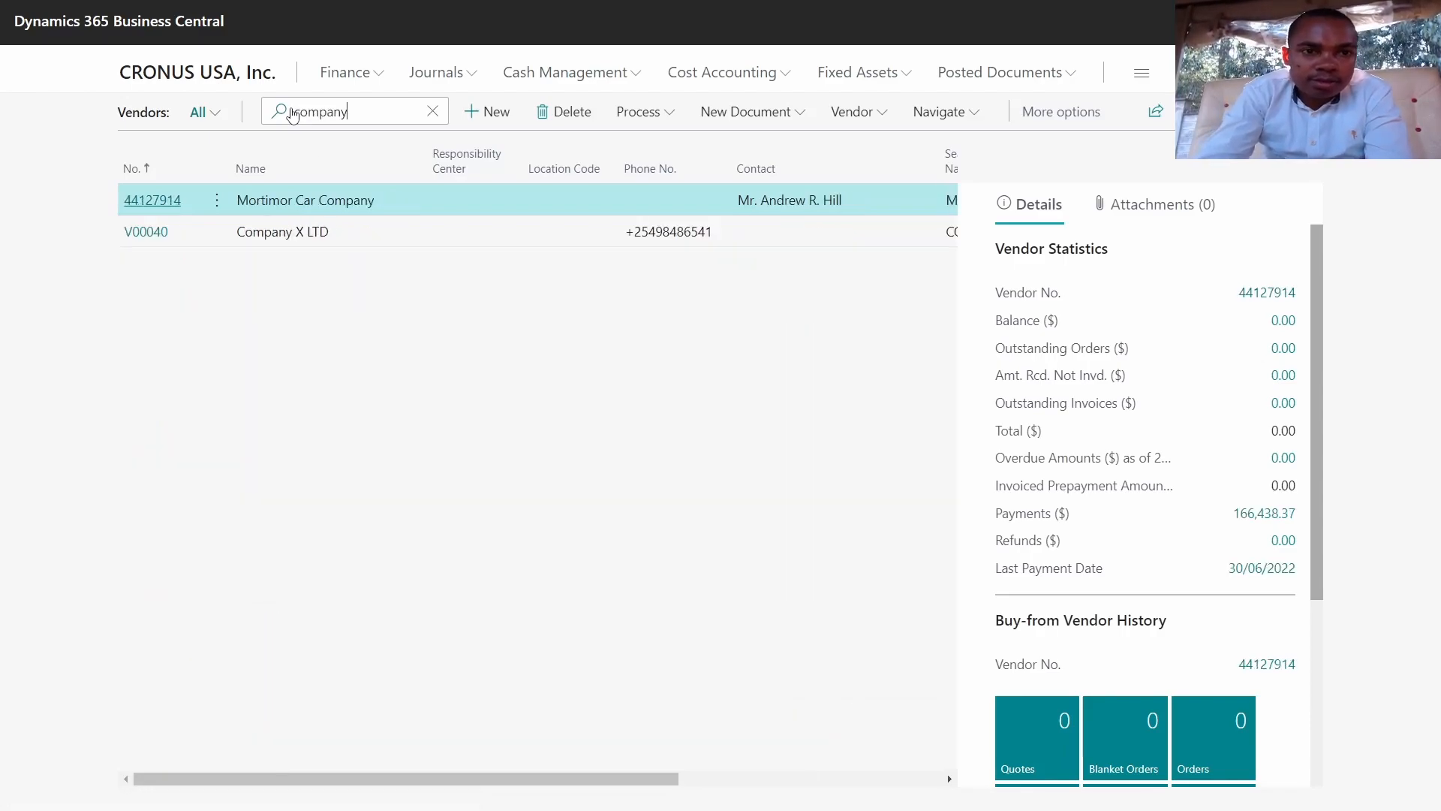
{"action": "left_click", "coordinate": [144, 232]}
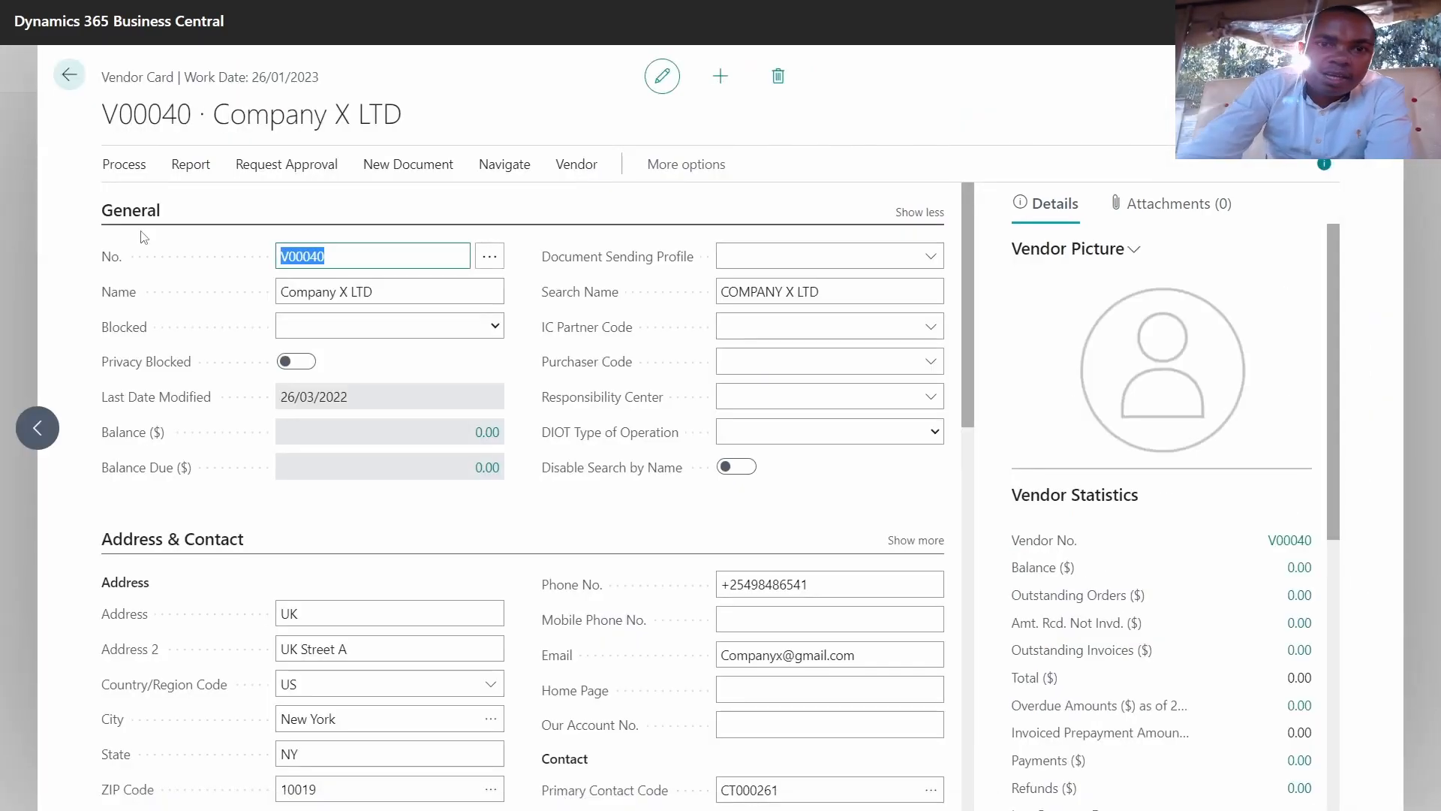
Step: Review the vendor's purchases by period from the Navigate options
{"action": "left_click", "coordinate": [507, 167]}
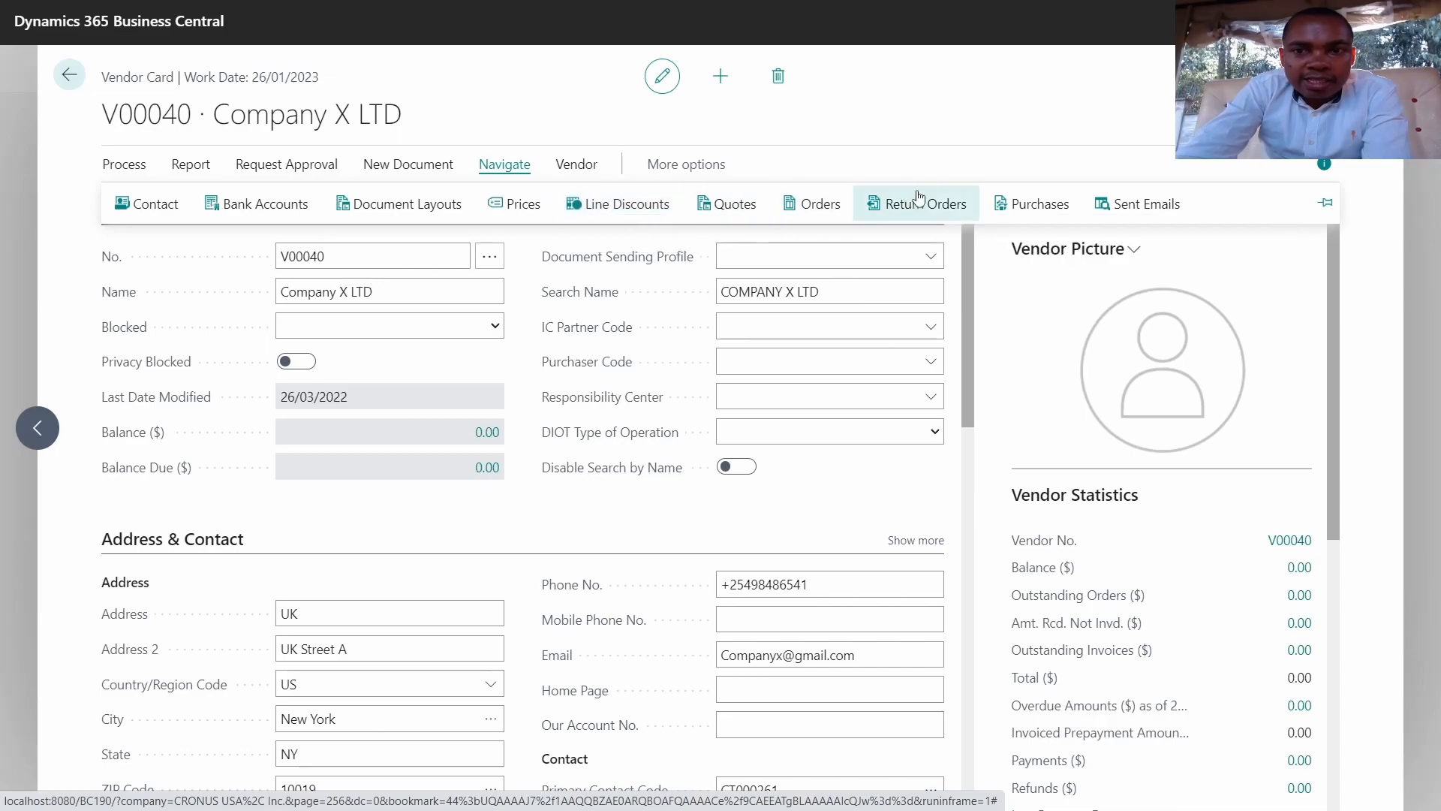
{"action": "left_click", "coordinate": [1019, 204]}
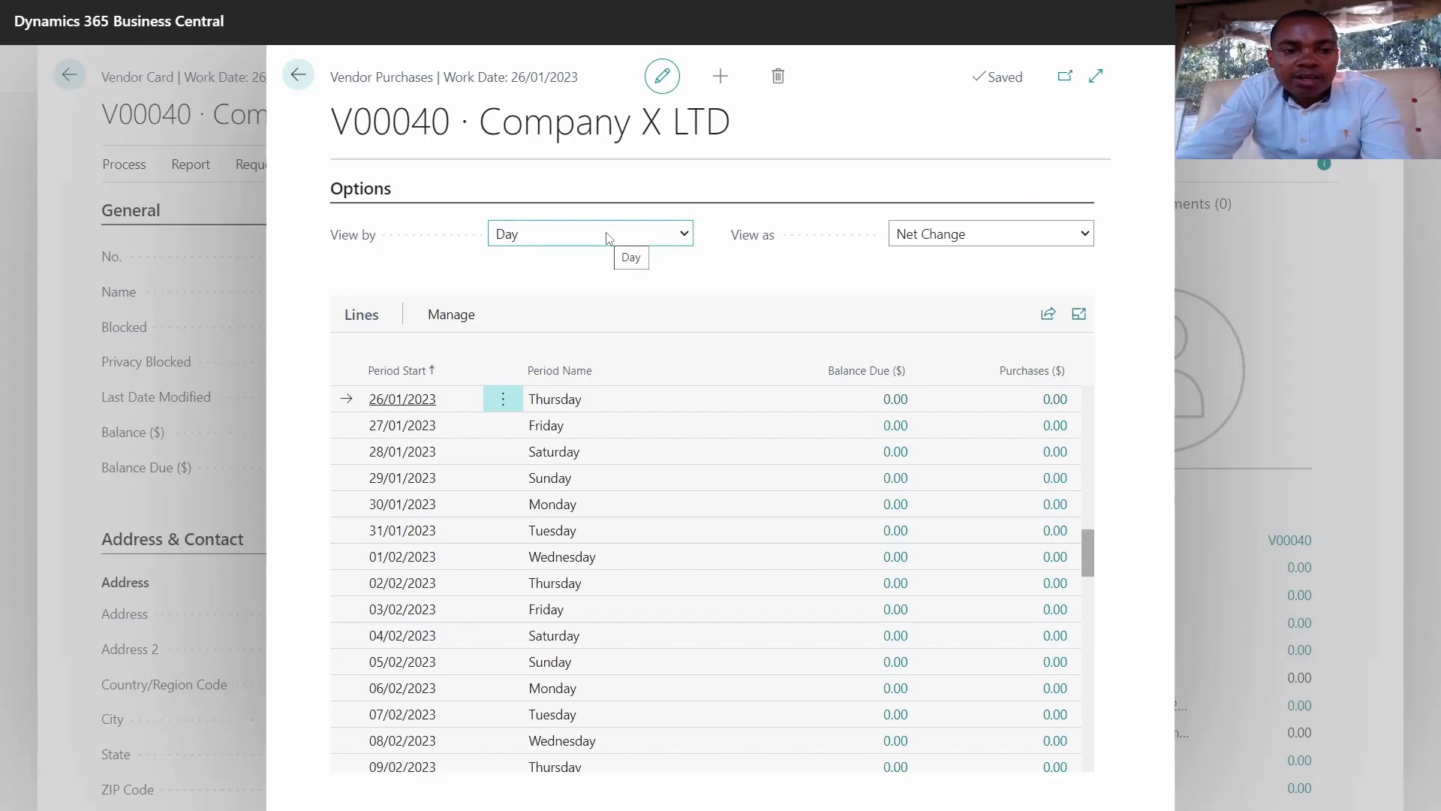
{"action": "key", "text": "Escape"}
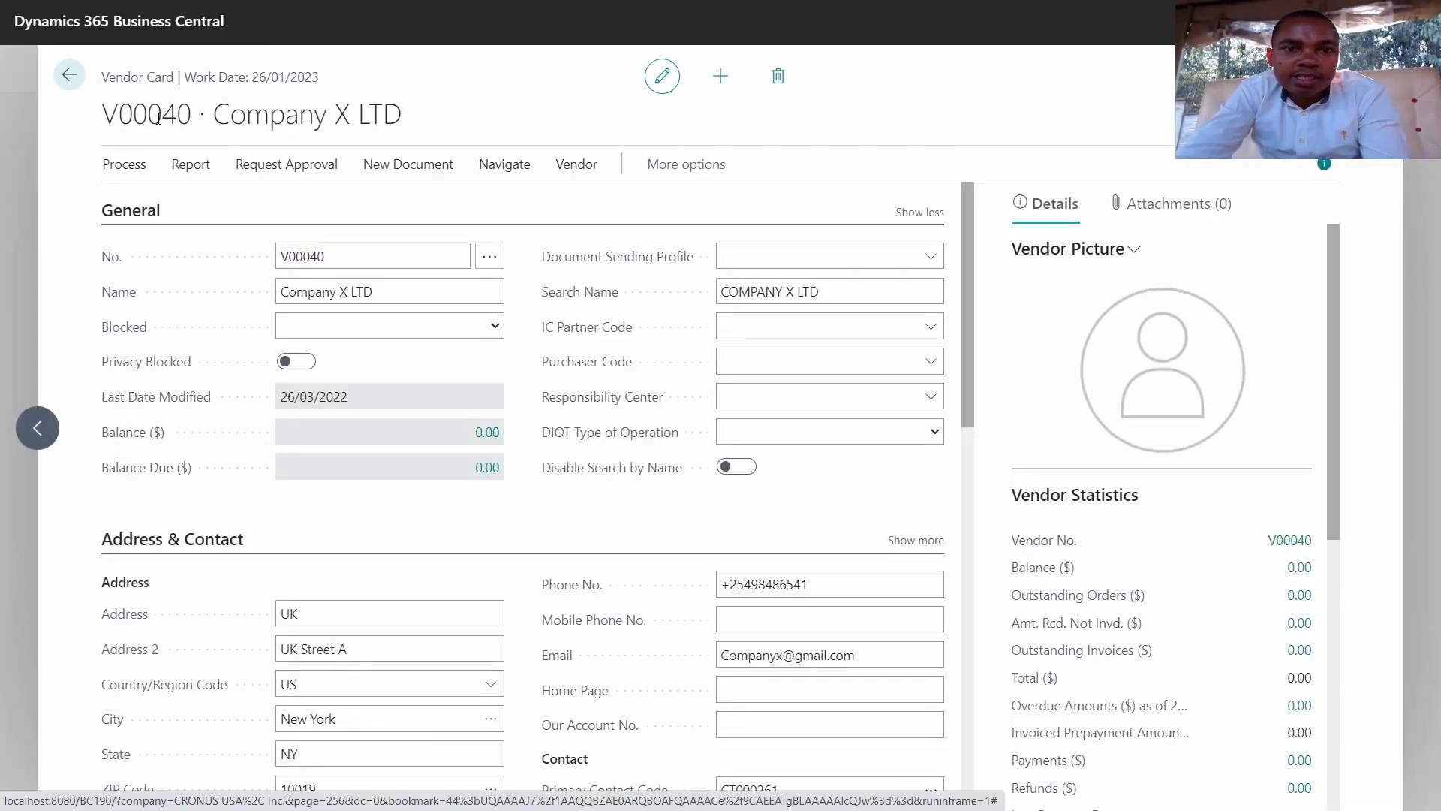
Step: Browse the vendor's Process, Report and Approval actions, then create a new purchase order
{"action": "left_click", "coordinate": [576, 164]}
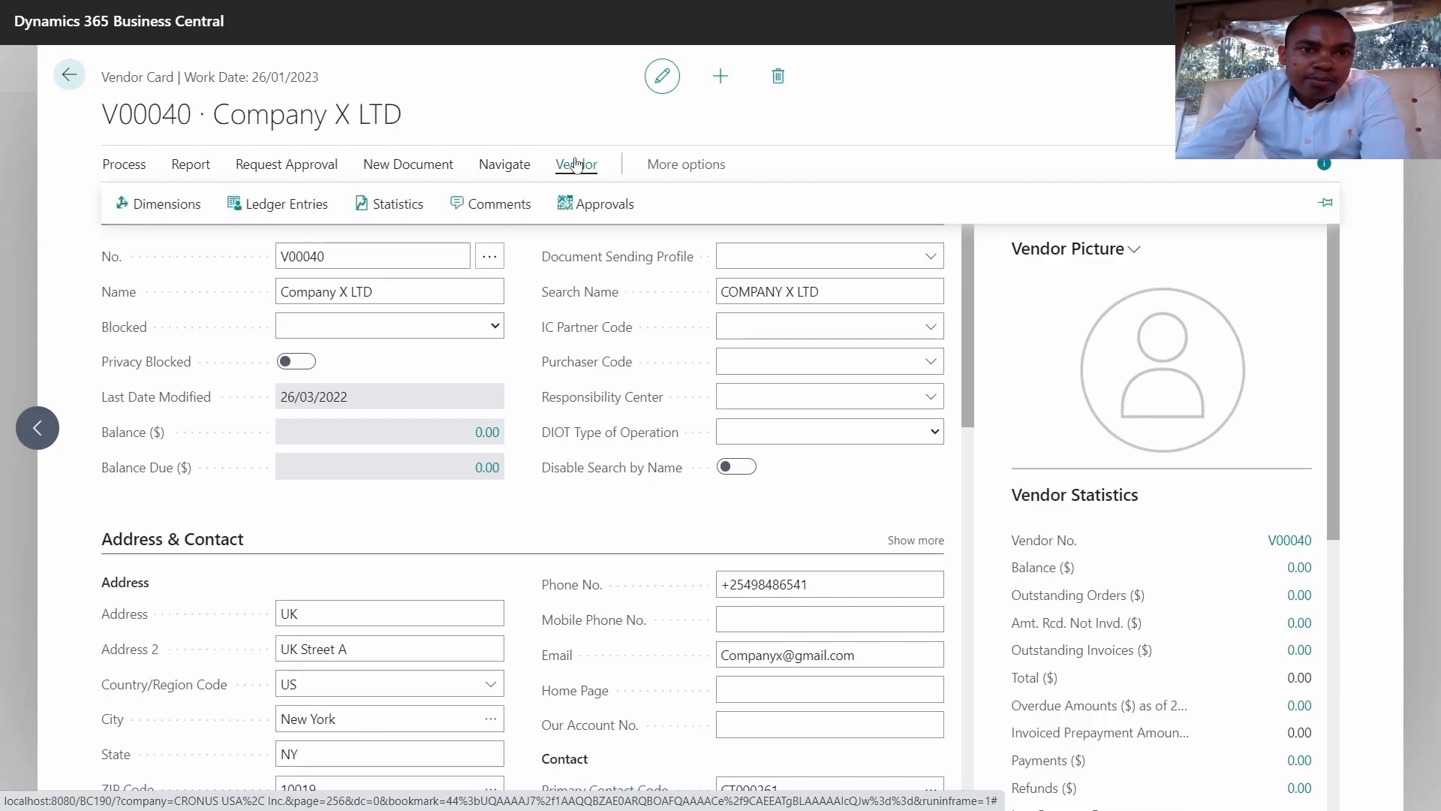
{"action": "left_click", "coordinate": [141, 169]}
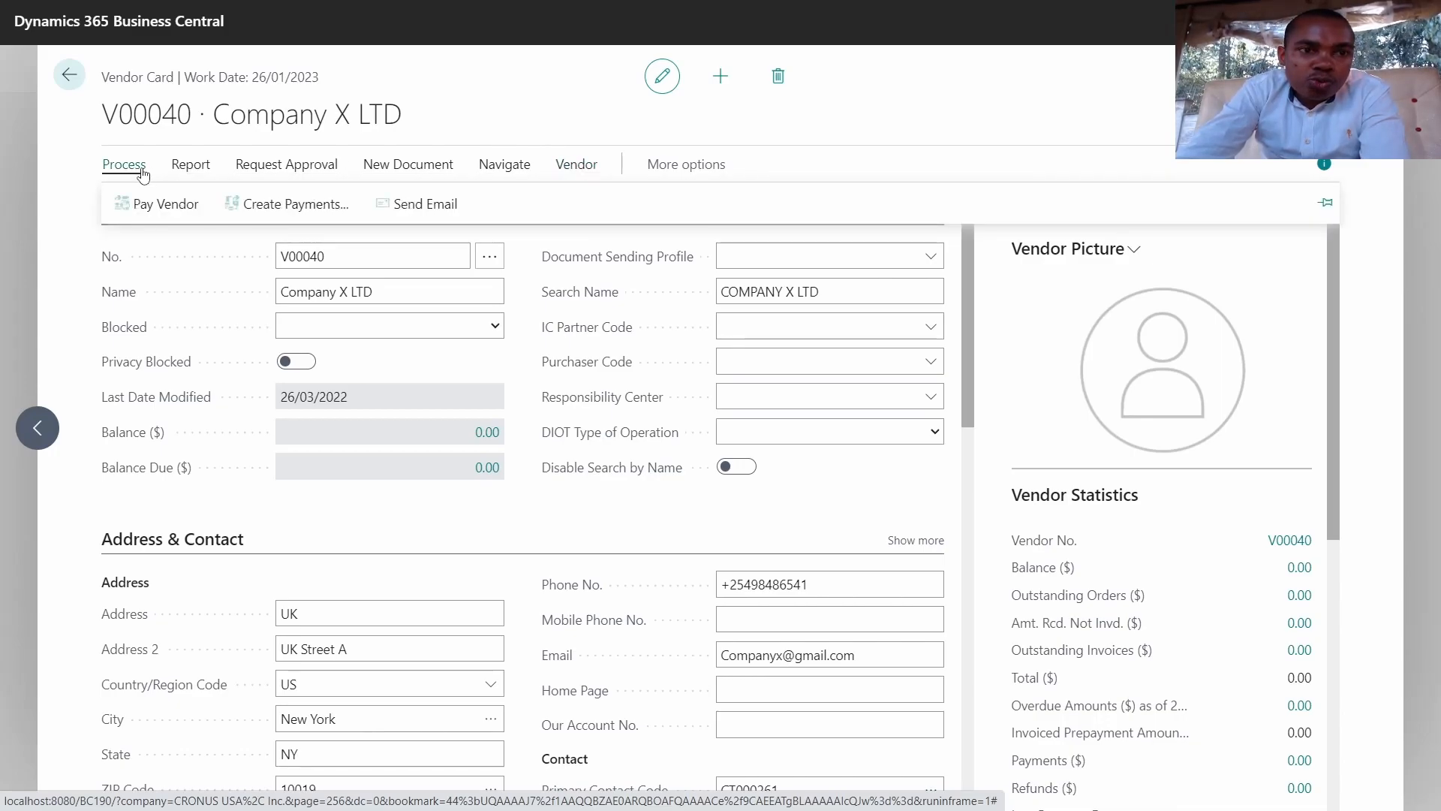
{"action": "left_click", "coordinate": [181, 169]}
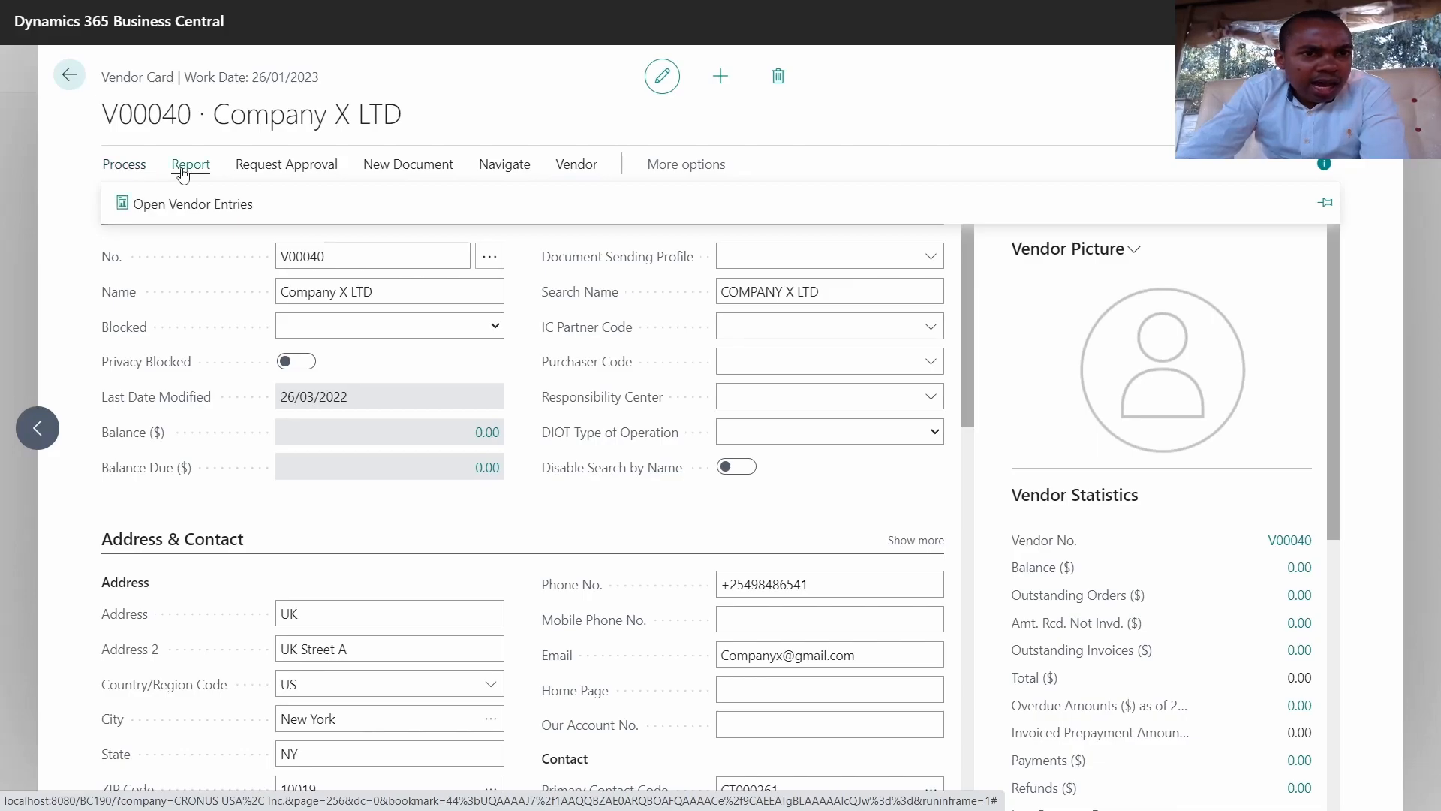
{"action": "left_click", "coordinate": [255, 170]}
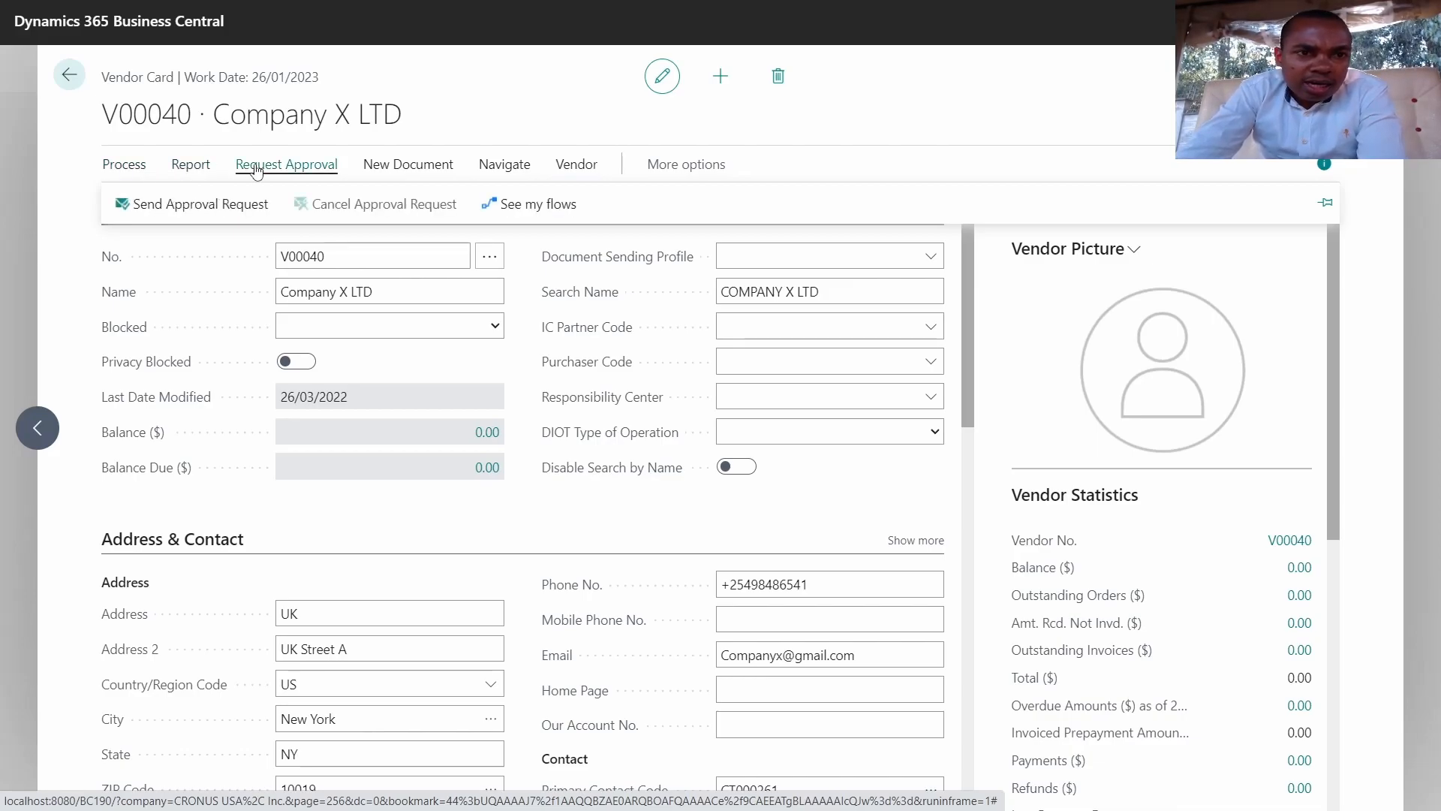
{"action": "left_click", "coordinate": [402, 168]}
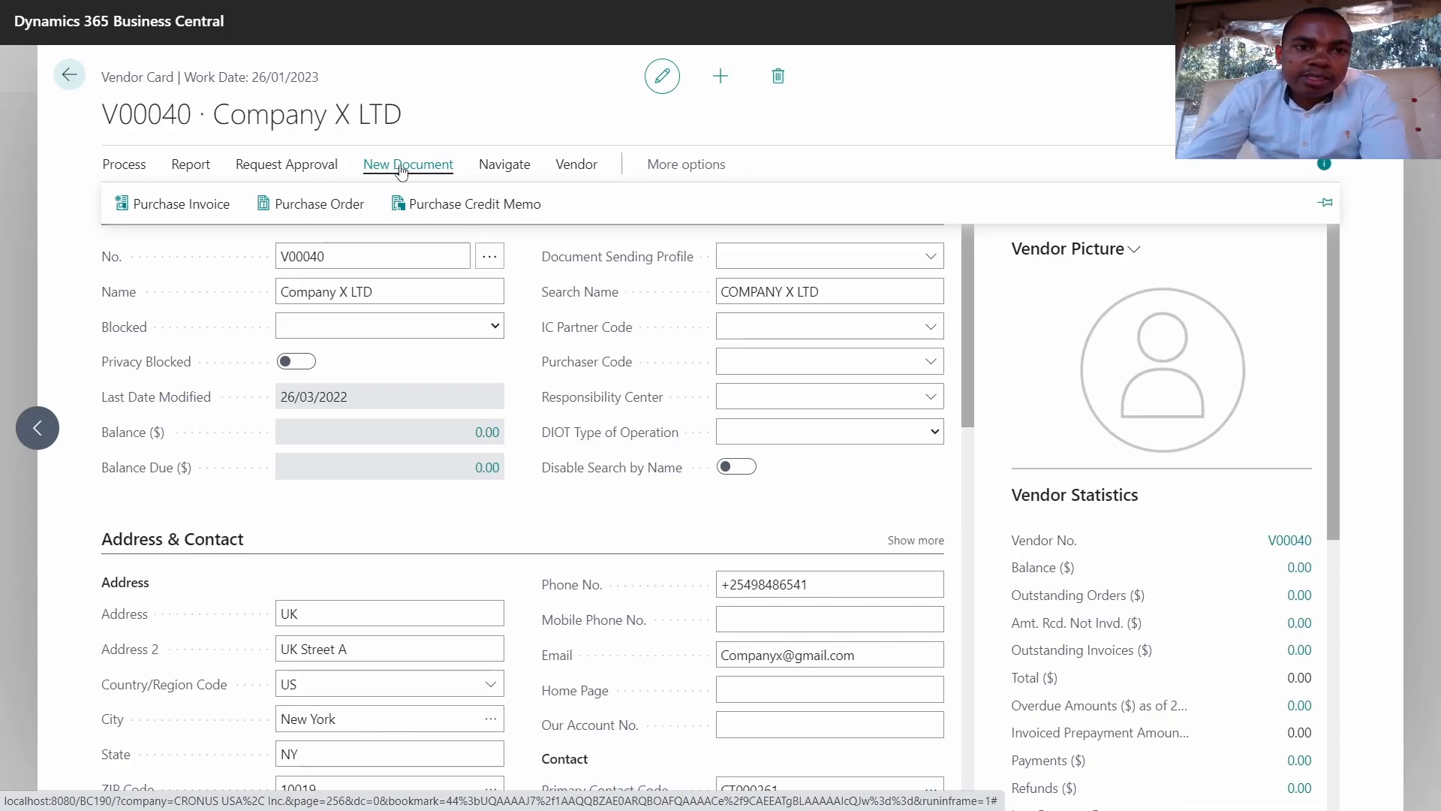
{"action": "left_click", "coordinate": [315, 206]}
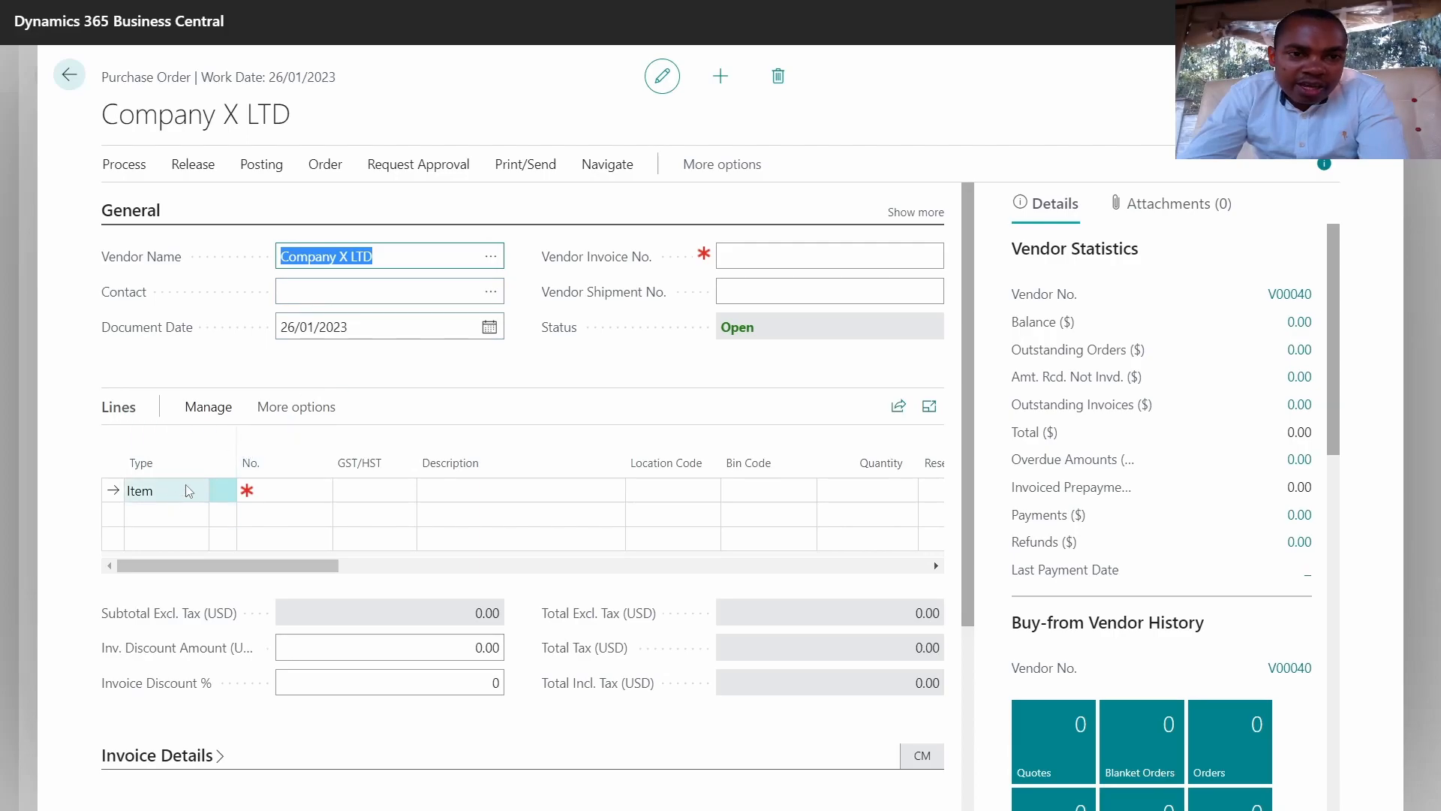
Step: Confirm vendor V00040 on the order header so it gets numbered 106028
{"action": "left_click", "coordinate": [915, 213]}
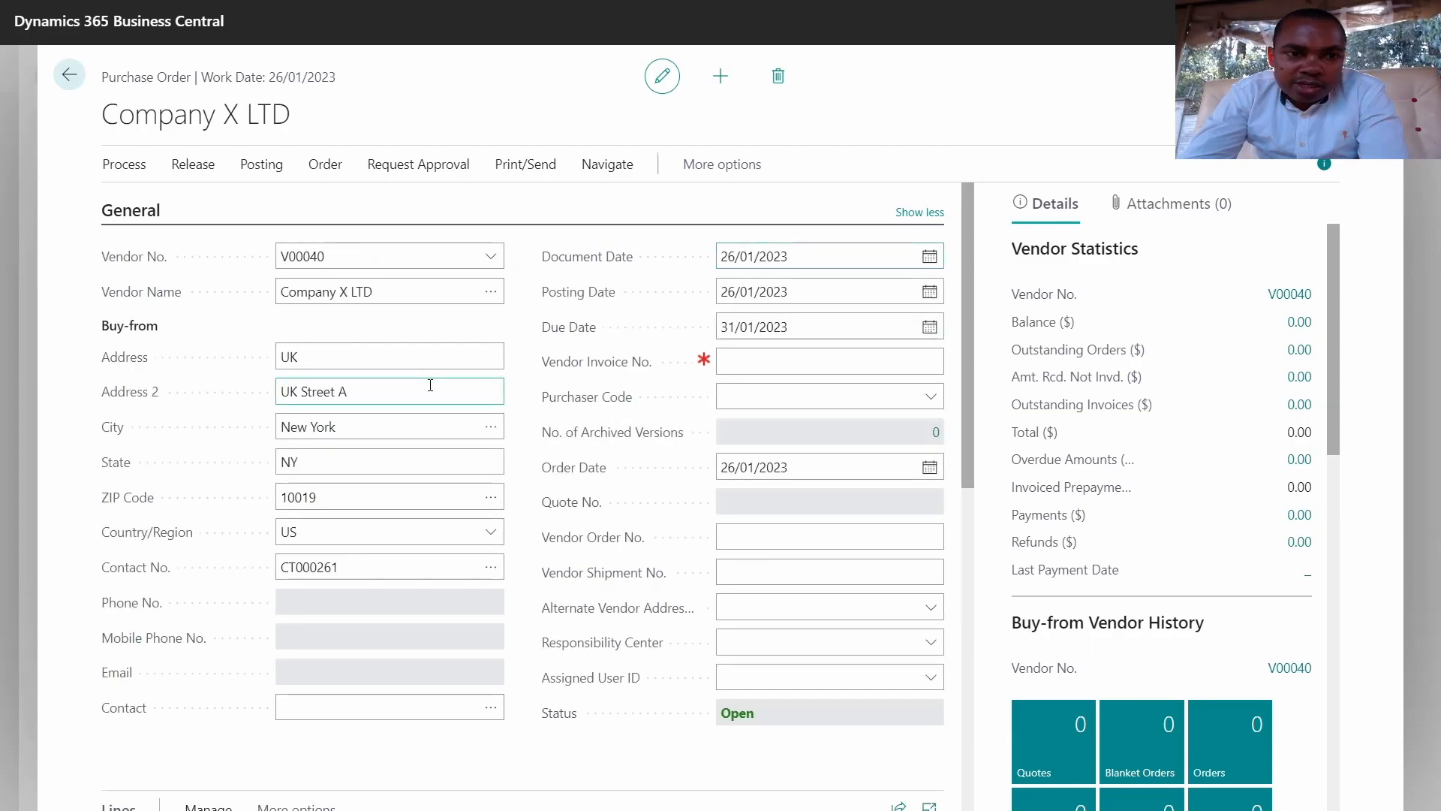
{"action": "left_click", "coordinate": [285, 256]}
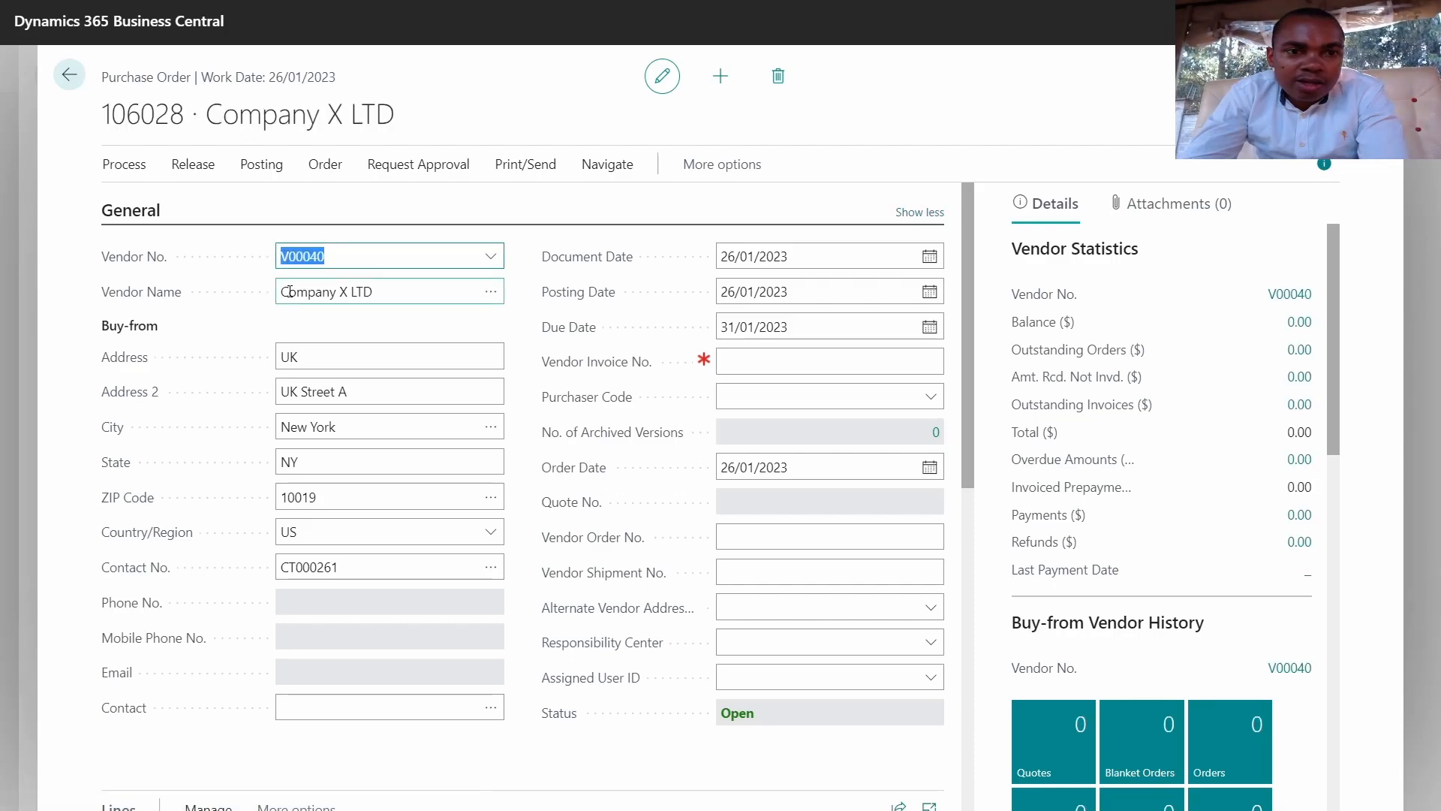
{"action": "left_click", "coordinate": [290, 292]}
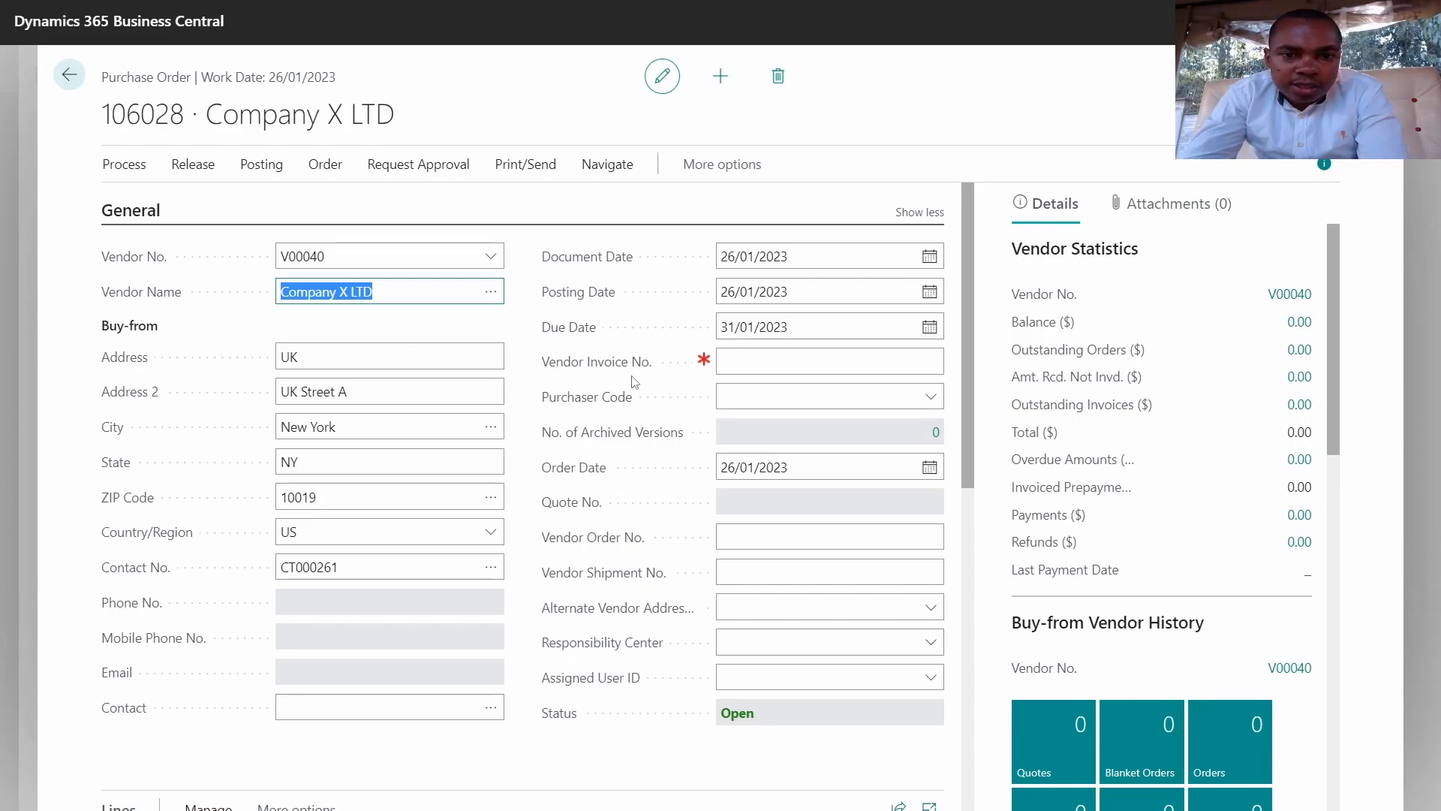
{"action": "scroll", "coordinate": [633, 381], "scroll_direction": "down", "scroll_amount": 3}
{"action": "scroll", "coordinate": [633, 382], "scroll_direction": "down", "scroll_amount": 3}
{"action": "left_click", "coordinate": [453, 331]}
{"action": "scroll", "coordinate": [455, 336], "scroll_direction": "up", "scroll_amount": 2}
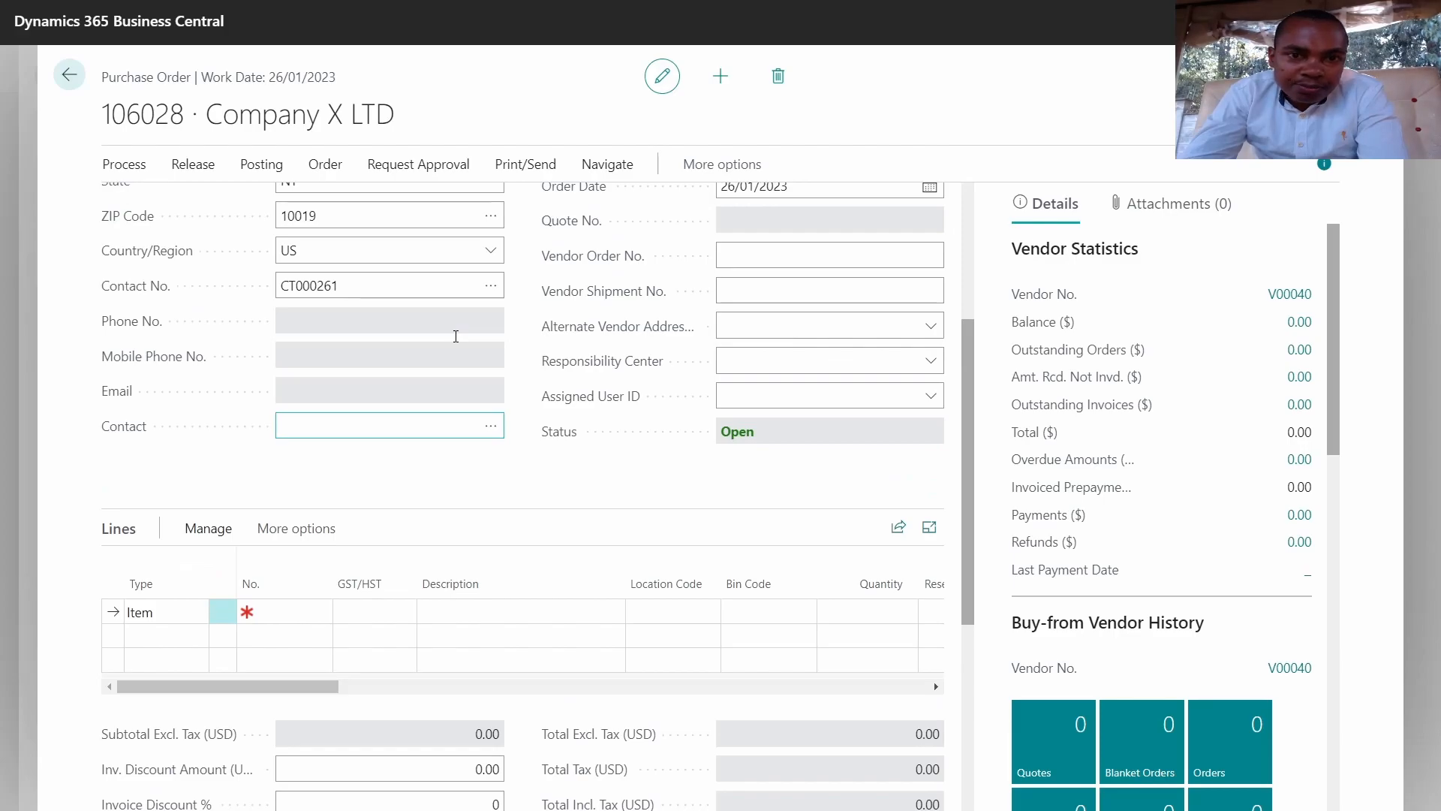
Step: Add item 70062 NoteBook A5 as the first line at location BLUE
{"action": "left_click", "coordinate": [287, 607]}
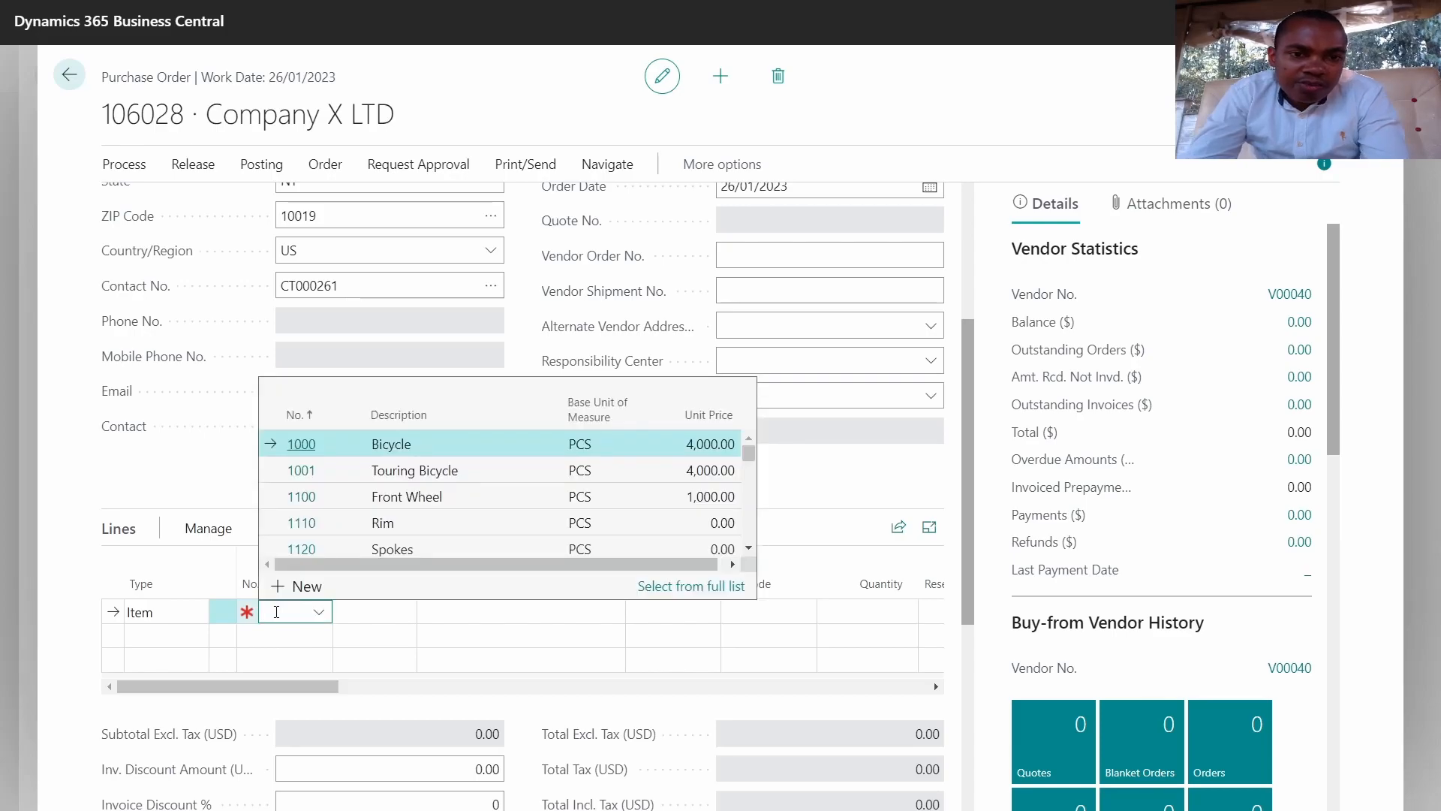
{"action": "type", "text": "note"}
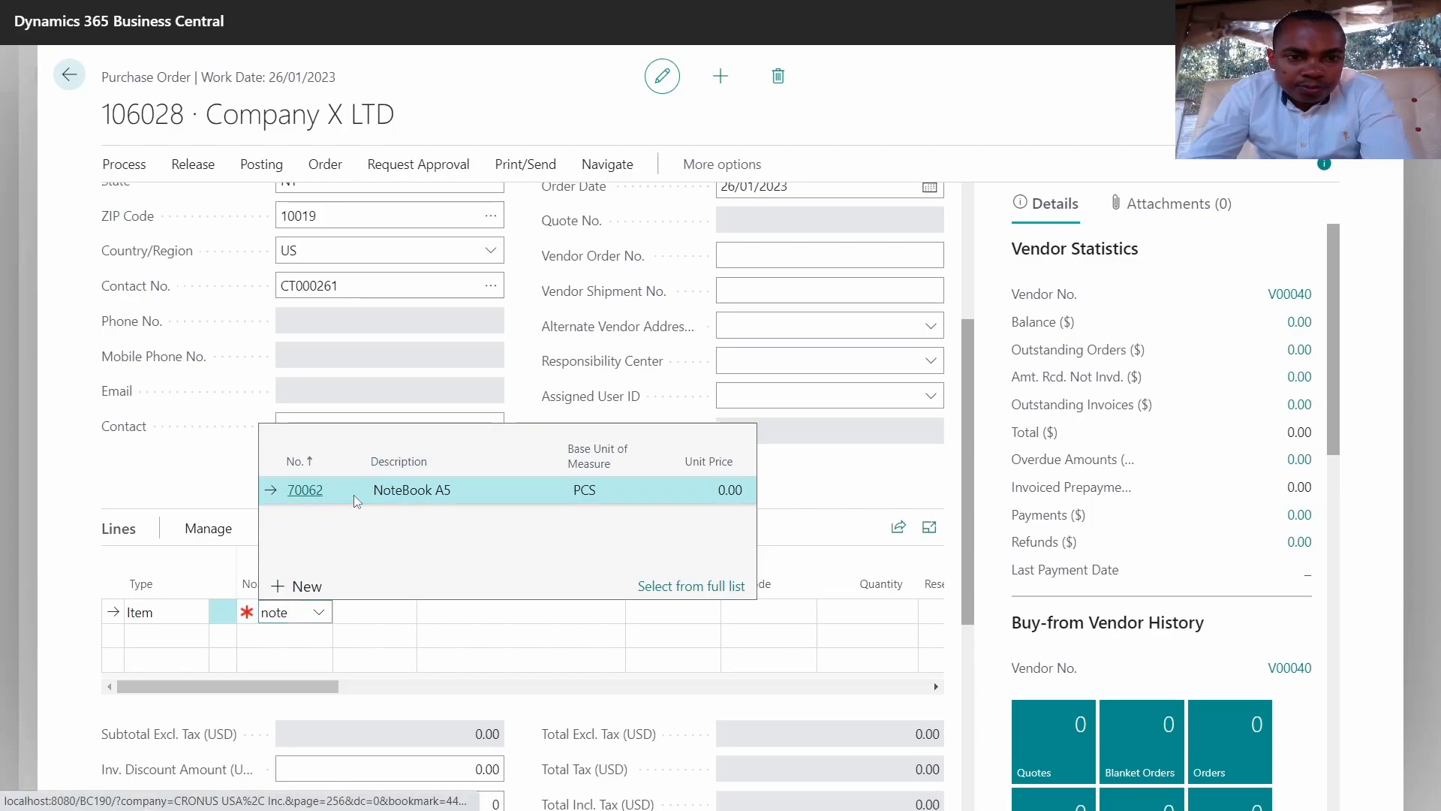
{"action": "left_click", "coordinate": [406, 494]}
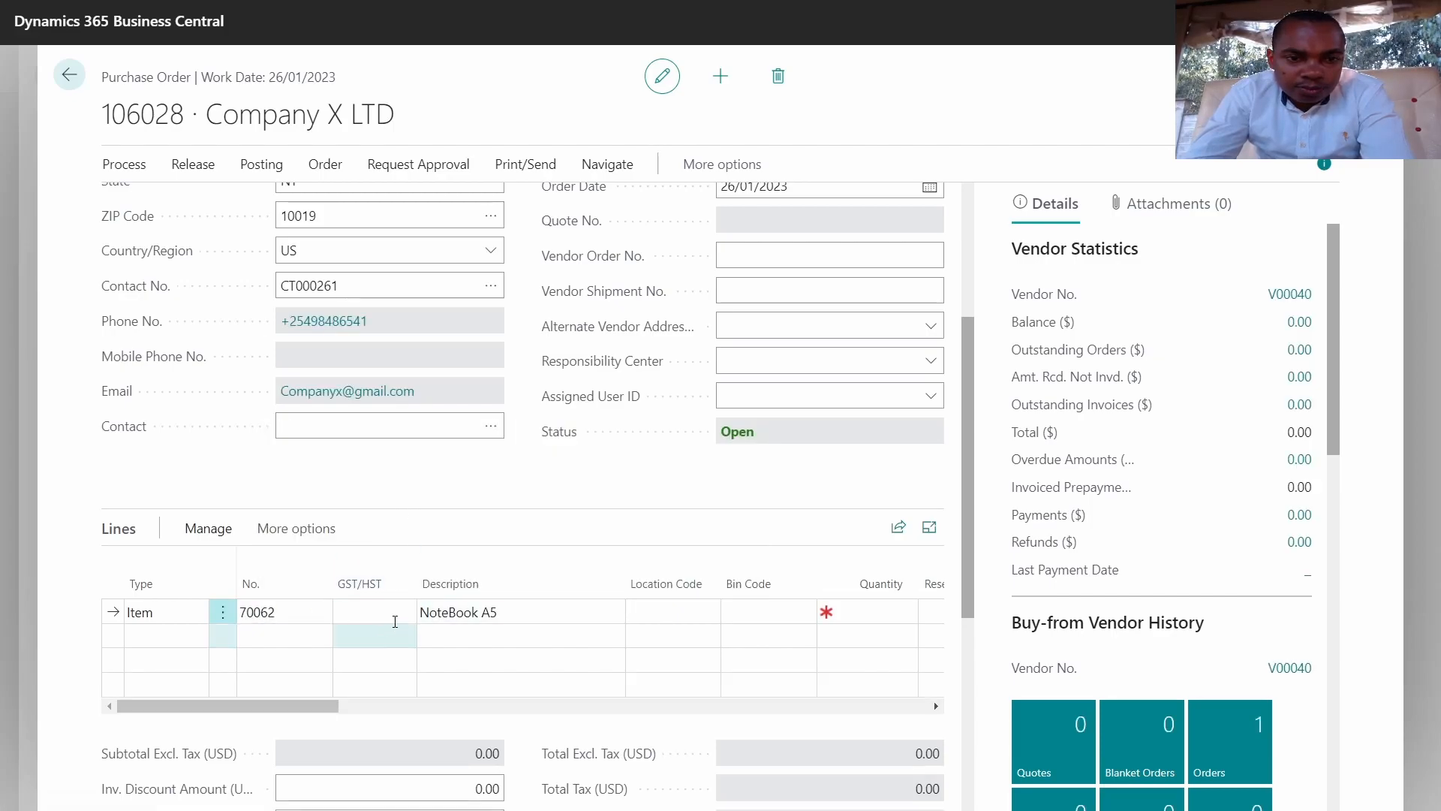
{"action": "left_click", "coordinate": [681, 607]}
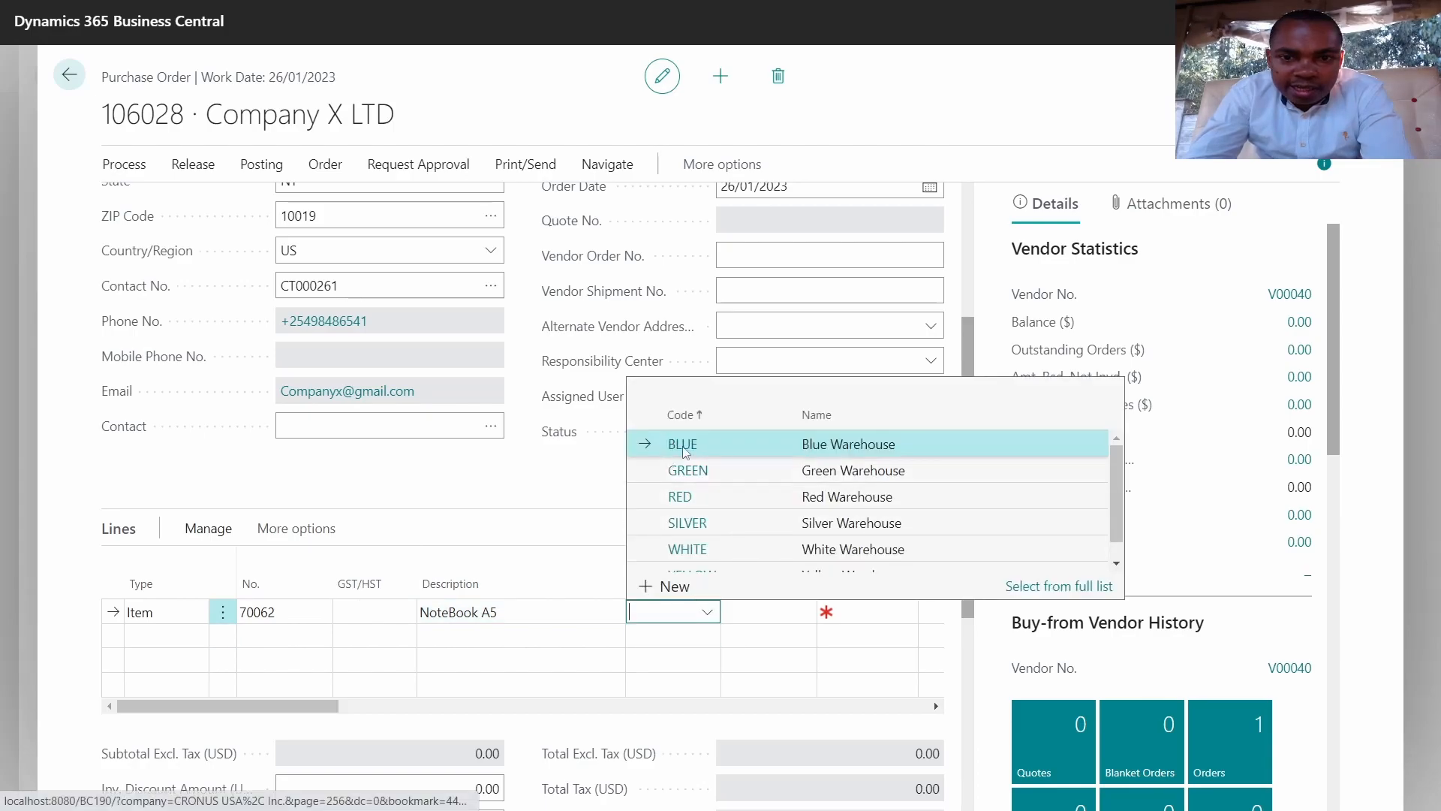
{"action": "scroll", "coordinate": [733, 477], "scroll_direction": "down", "scroll_amount": 1}
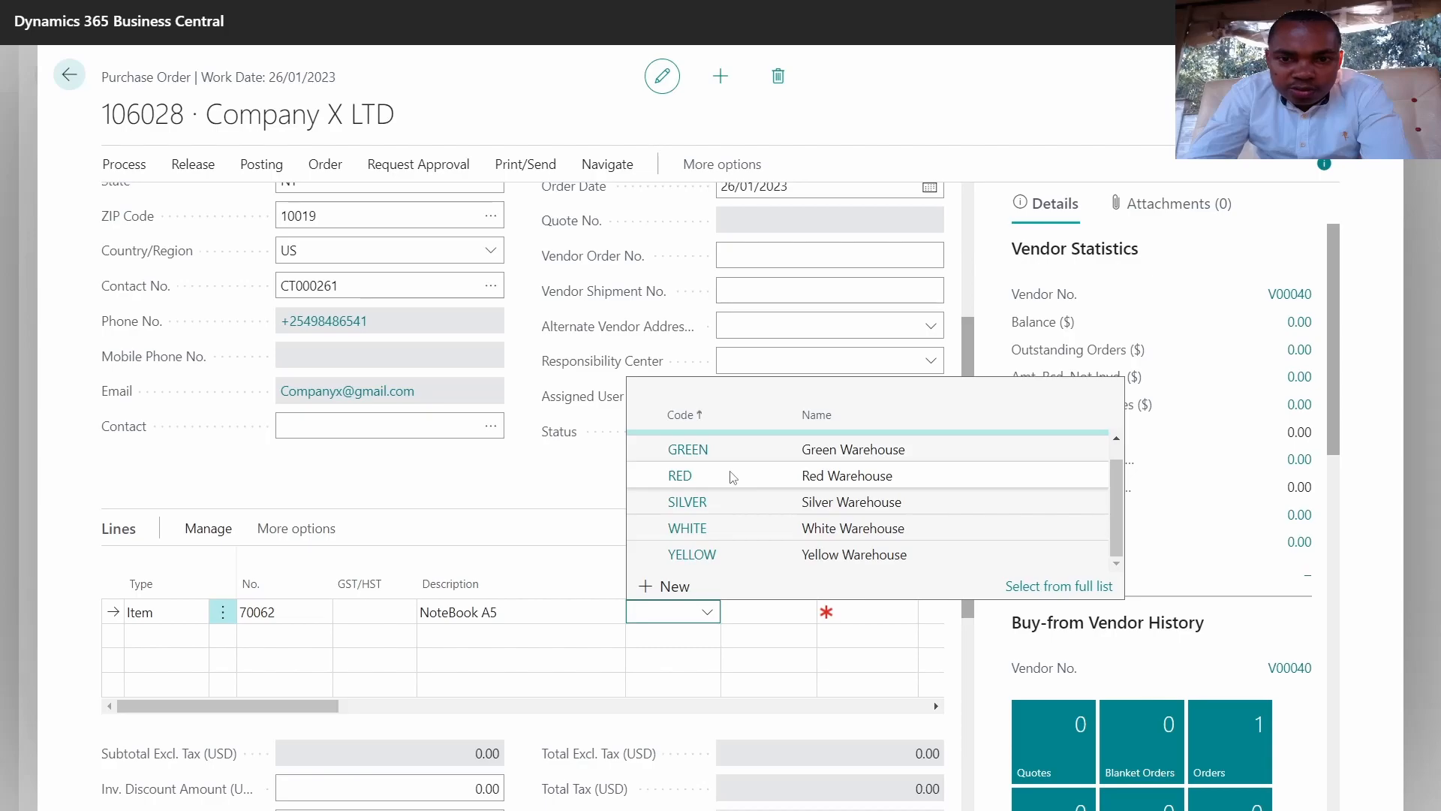
{"action": "scroll", "coordinate": [734, 477], "scroll_direction": "up", "scroll_amount": 1}
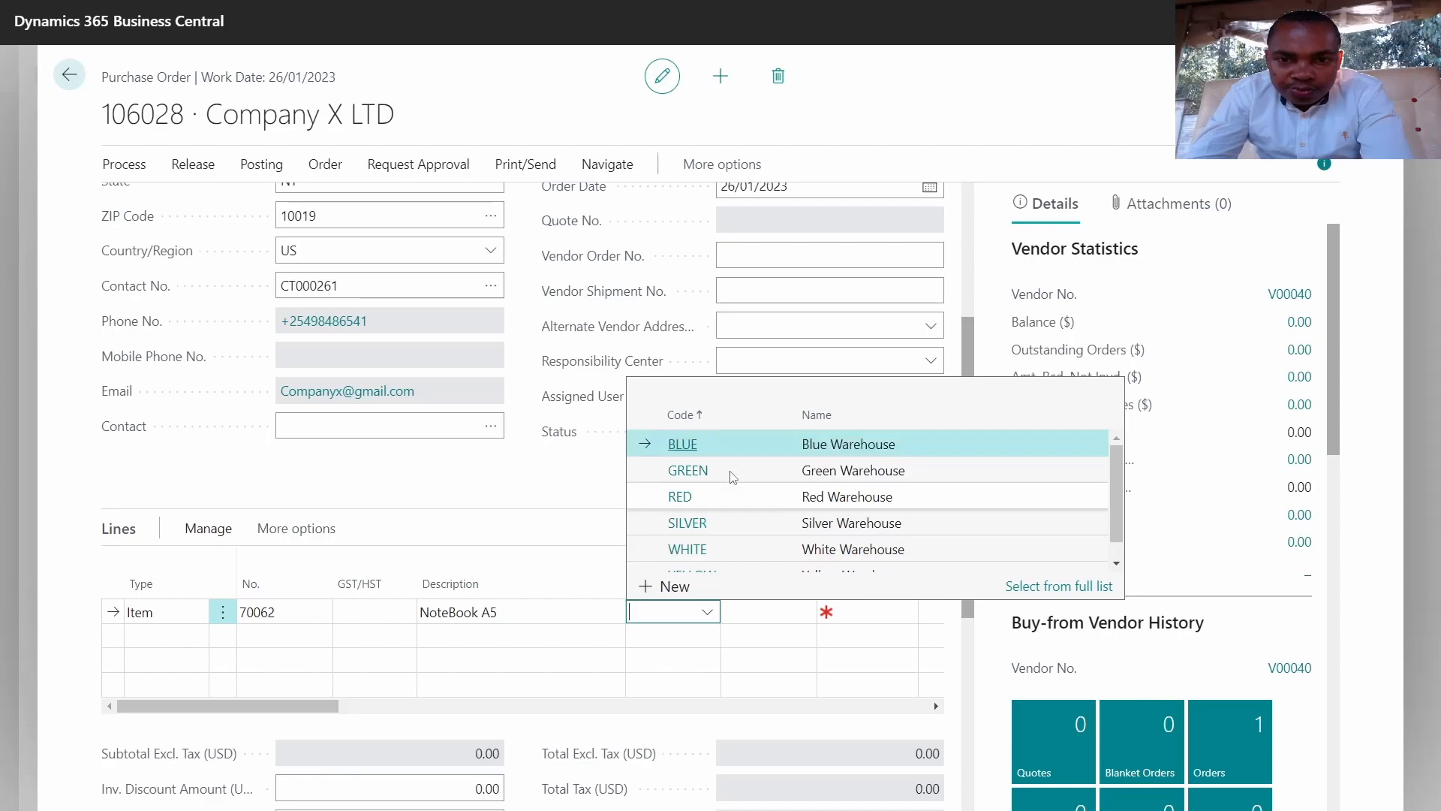
{"action": "left_click", "coordinate": [688, 453]}
{"action": "left_click", "coordinate": [768, 611]}
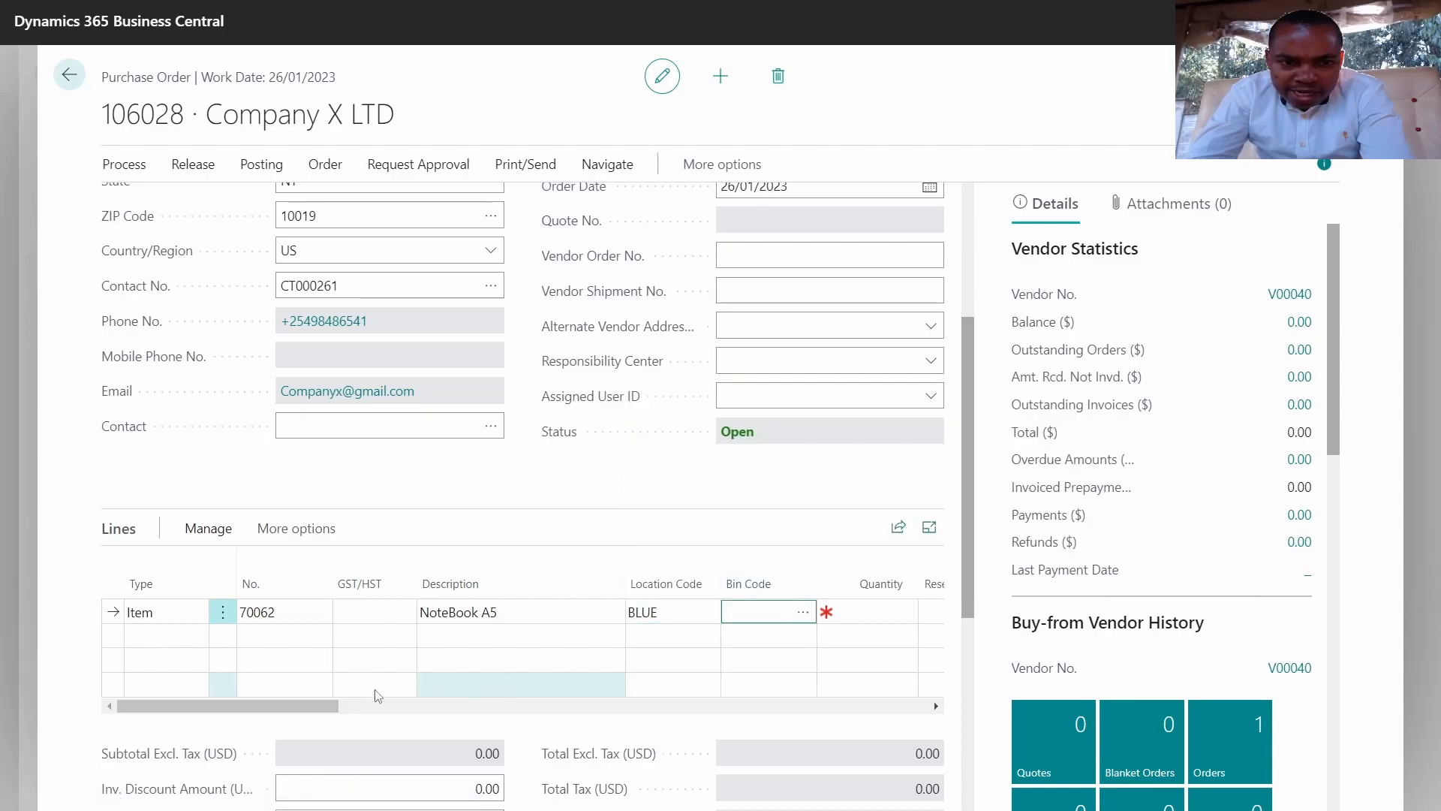
{"action": "left_click_drag", "start_coordinate": [313, 707], "coordinate": [412, 676]}
Step: Give the NoteBook A5 line quantity 50 at direct unit cost 890, totalling 44,500.00
{"action": "left_click", "coordinate": [495, 615]}
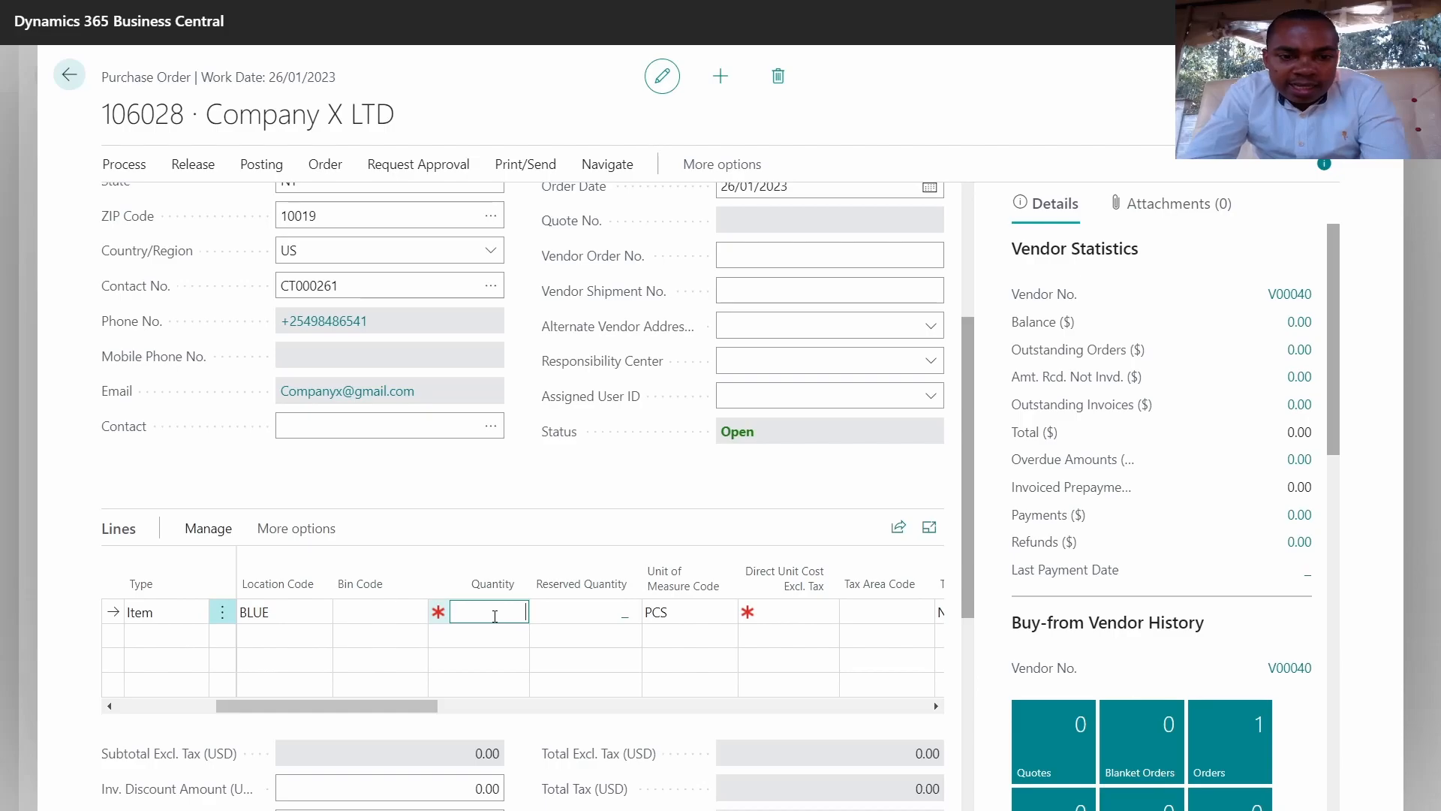
{"action": "type", "text": "50"}
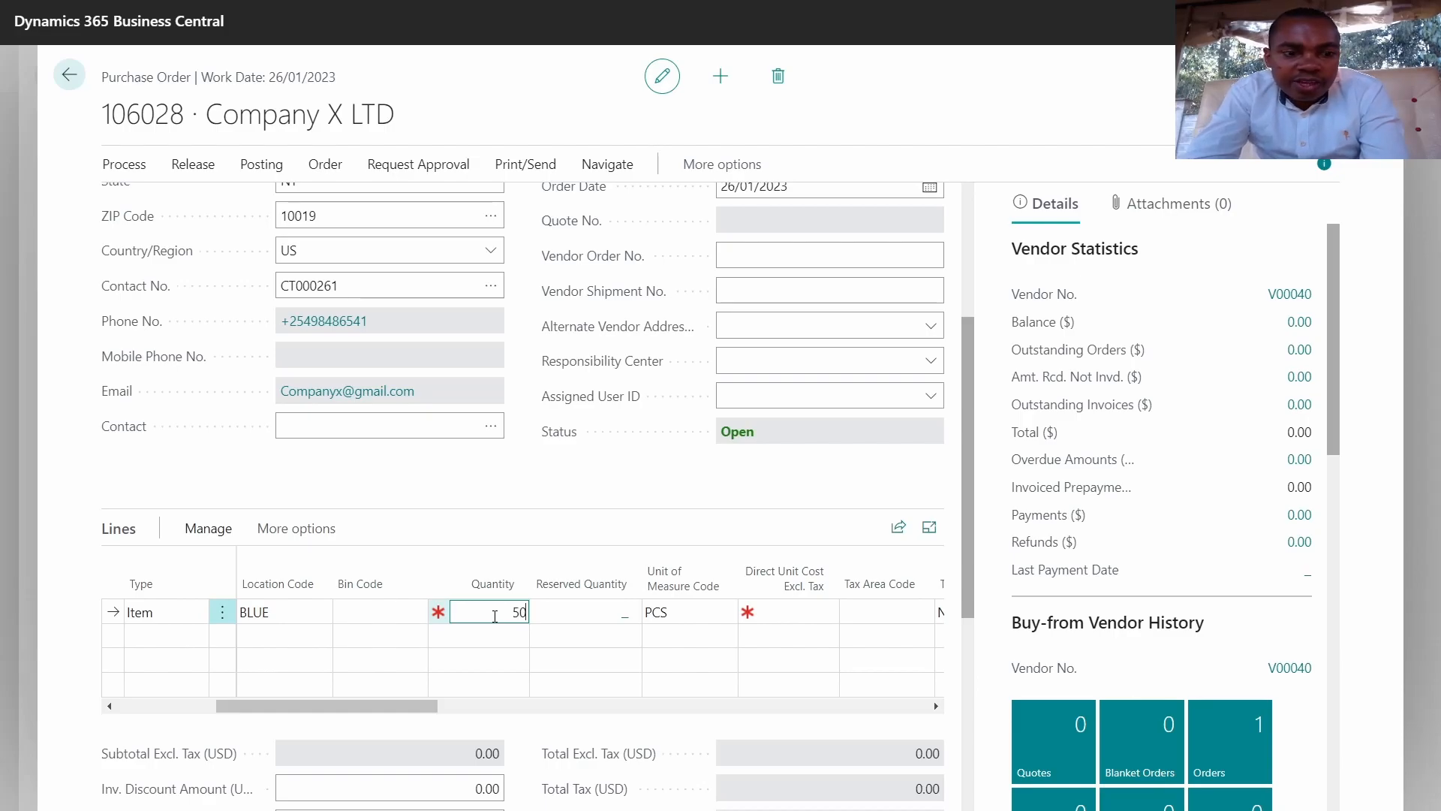
{"action": "key", "text": "Tab"}
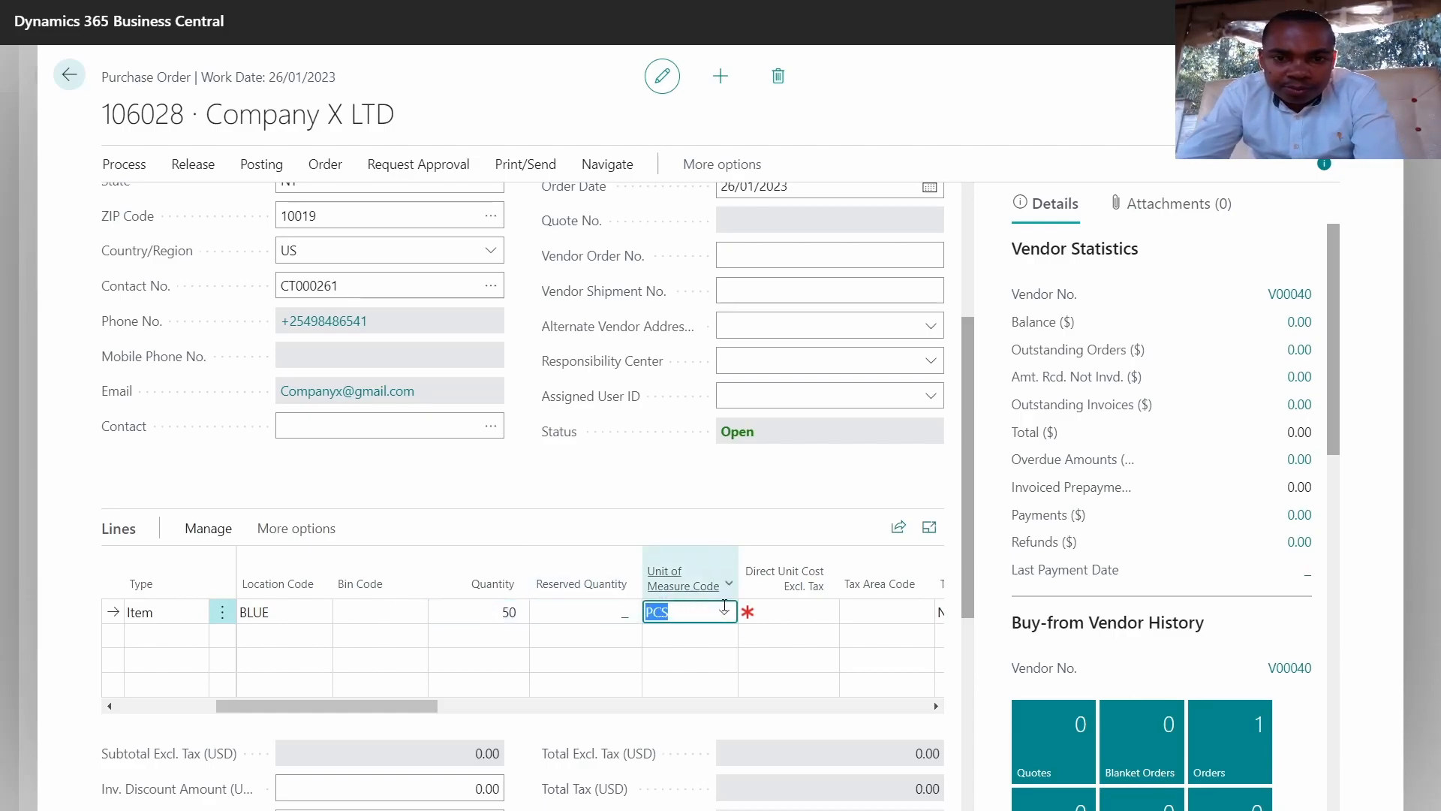
{"action": "left_click", "coordinate": [790, 611]}
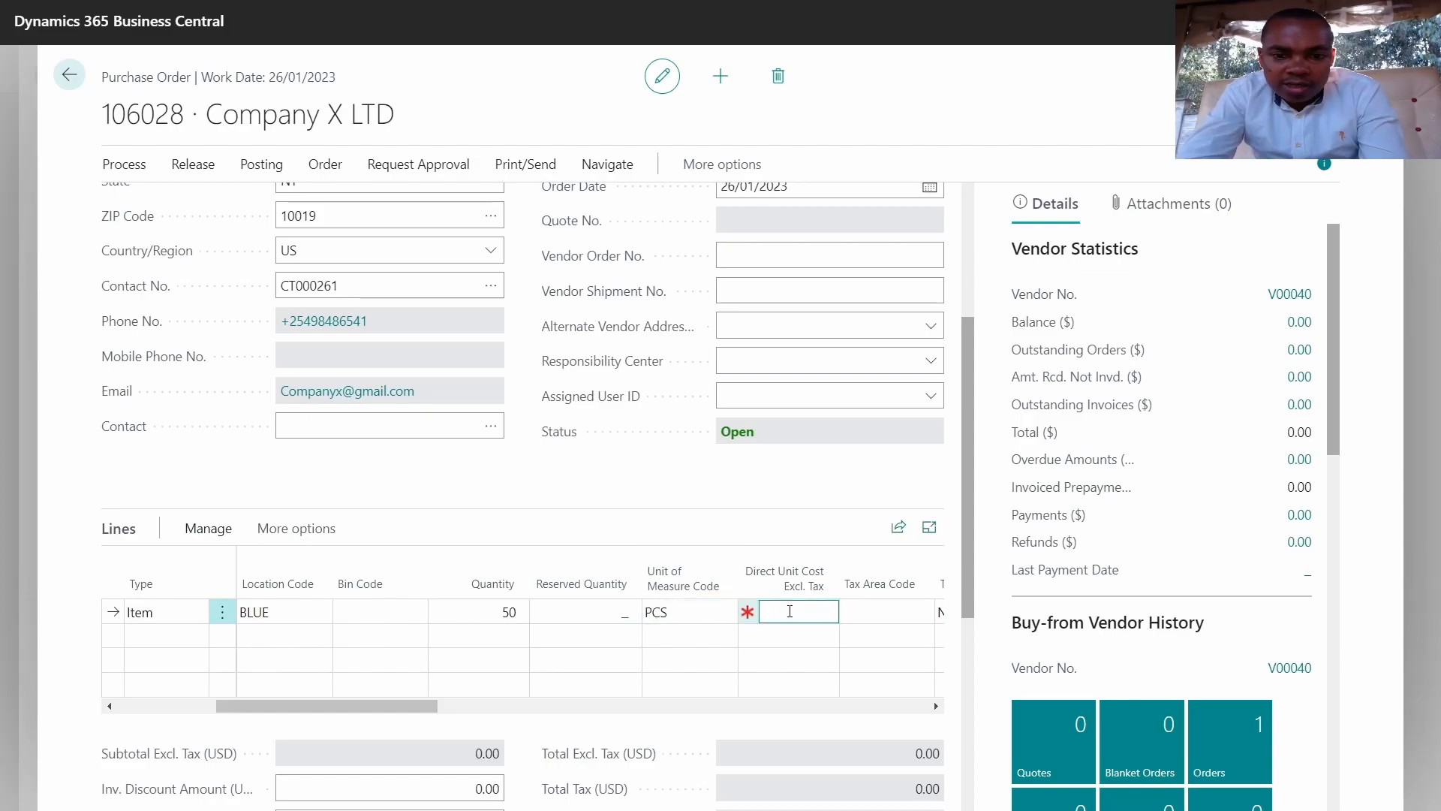
{"action": "type", "text": "890"}
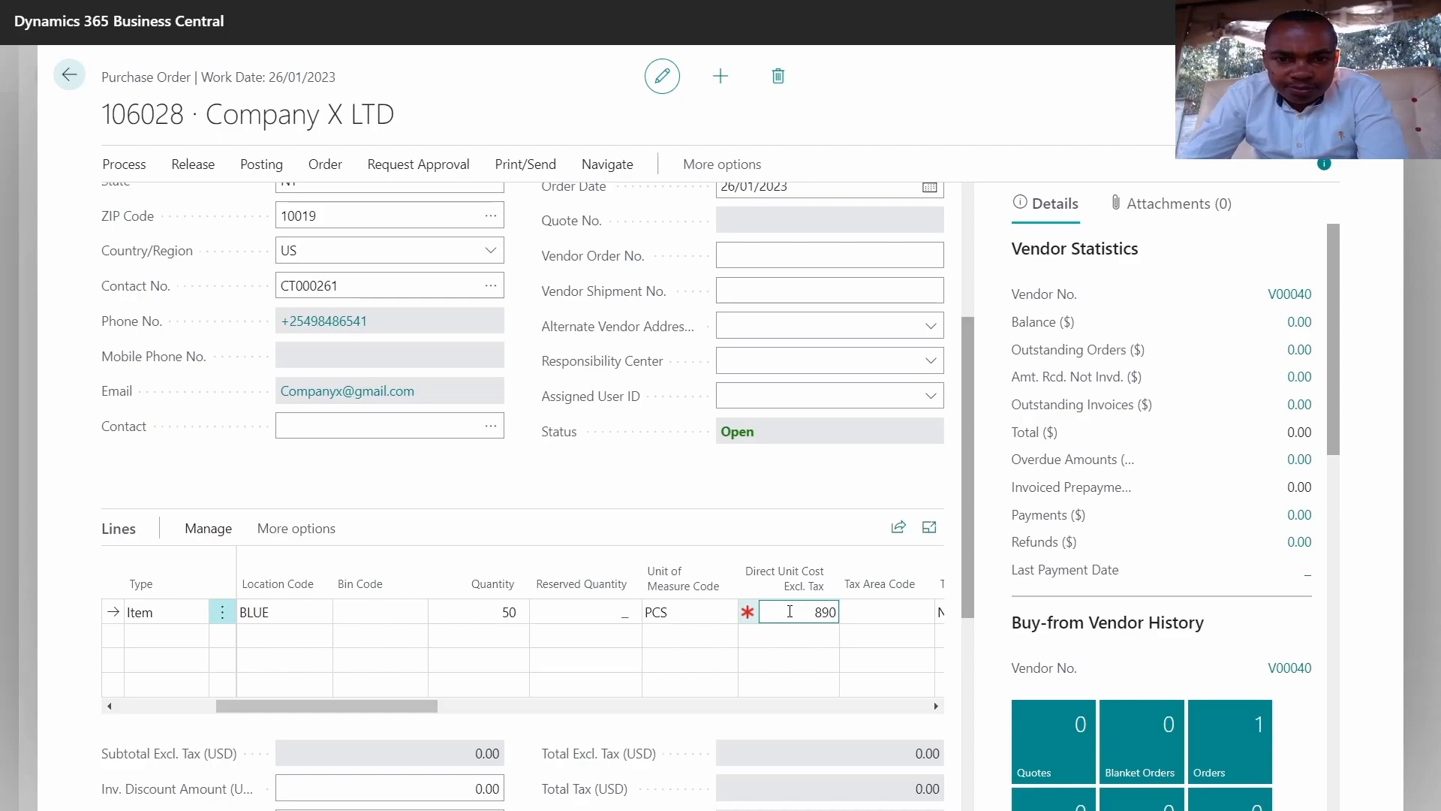
{"action": "left_click_drag", "start_coordinate": [430, 707], "coordinate": [249, 713]}
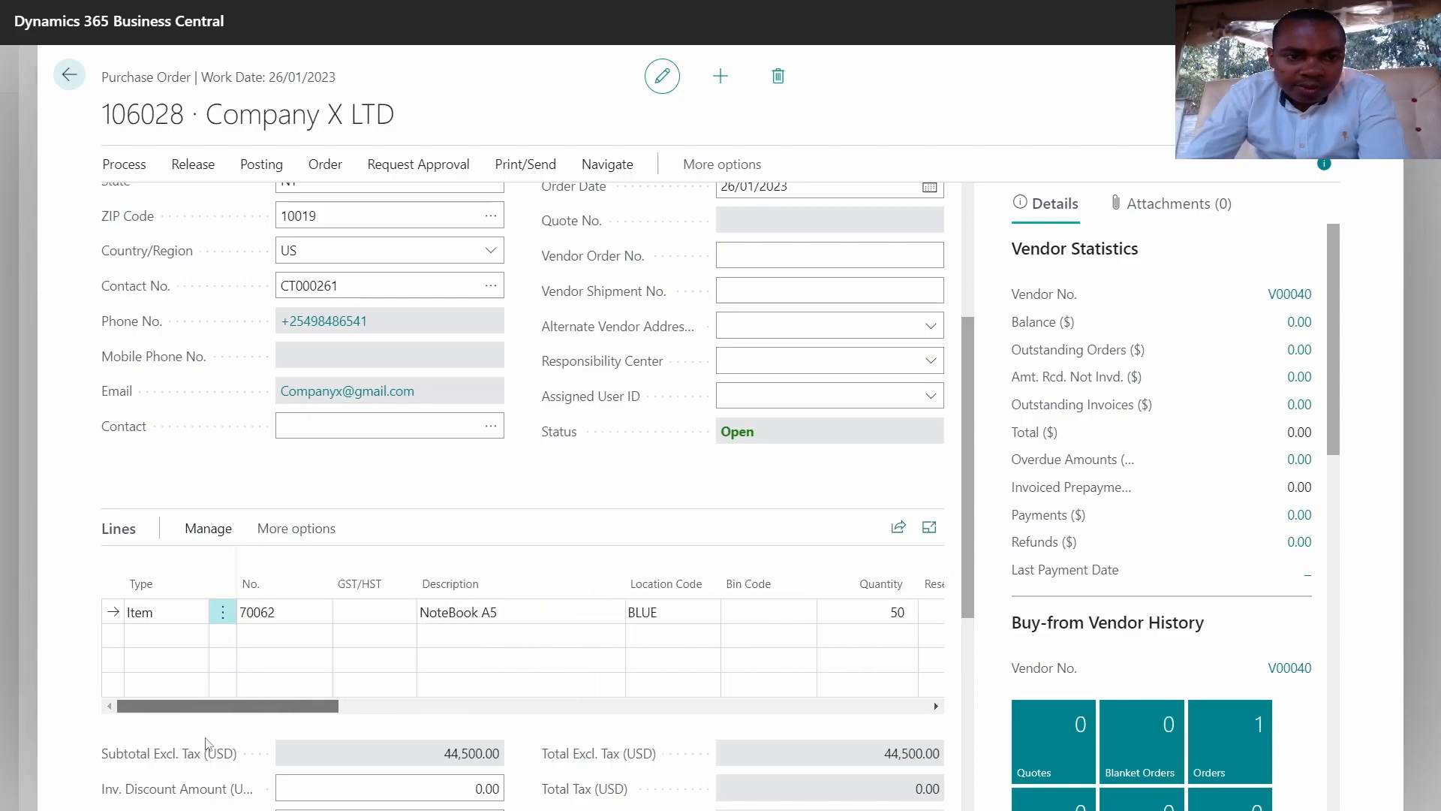
{"action": "left_click", "coordinate": [148, 643]}
{"action": "left_click", "coordinate": [171, 638]}
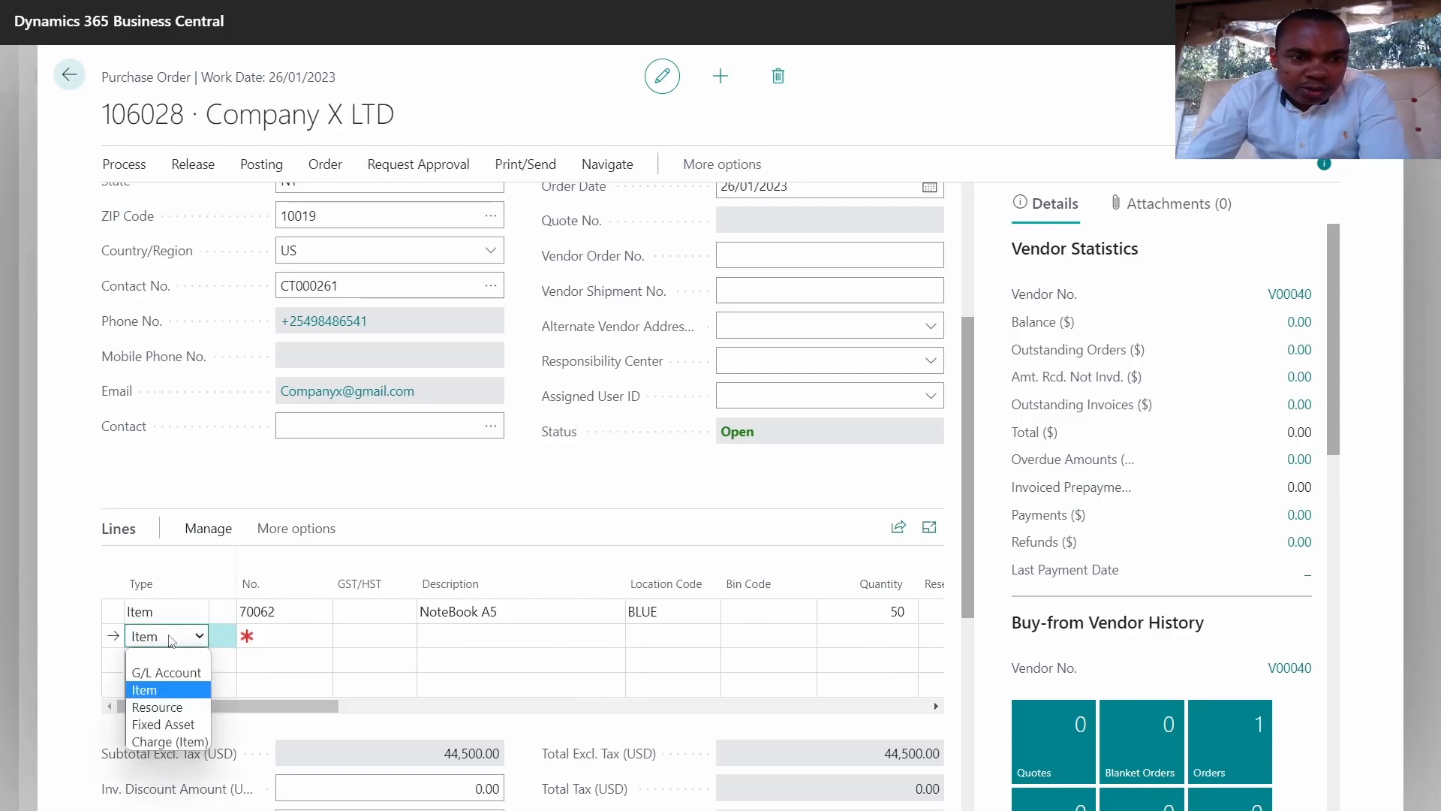
{"action": "left_click", "coordinate": [187, 725]}
{"action": "left_click", "coordinate": [267, 638]}
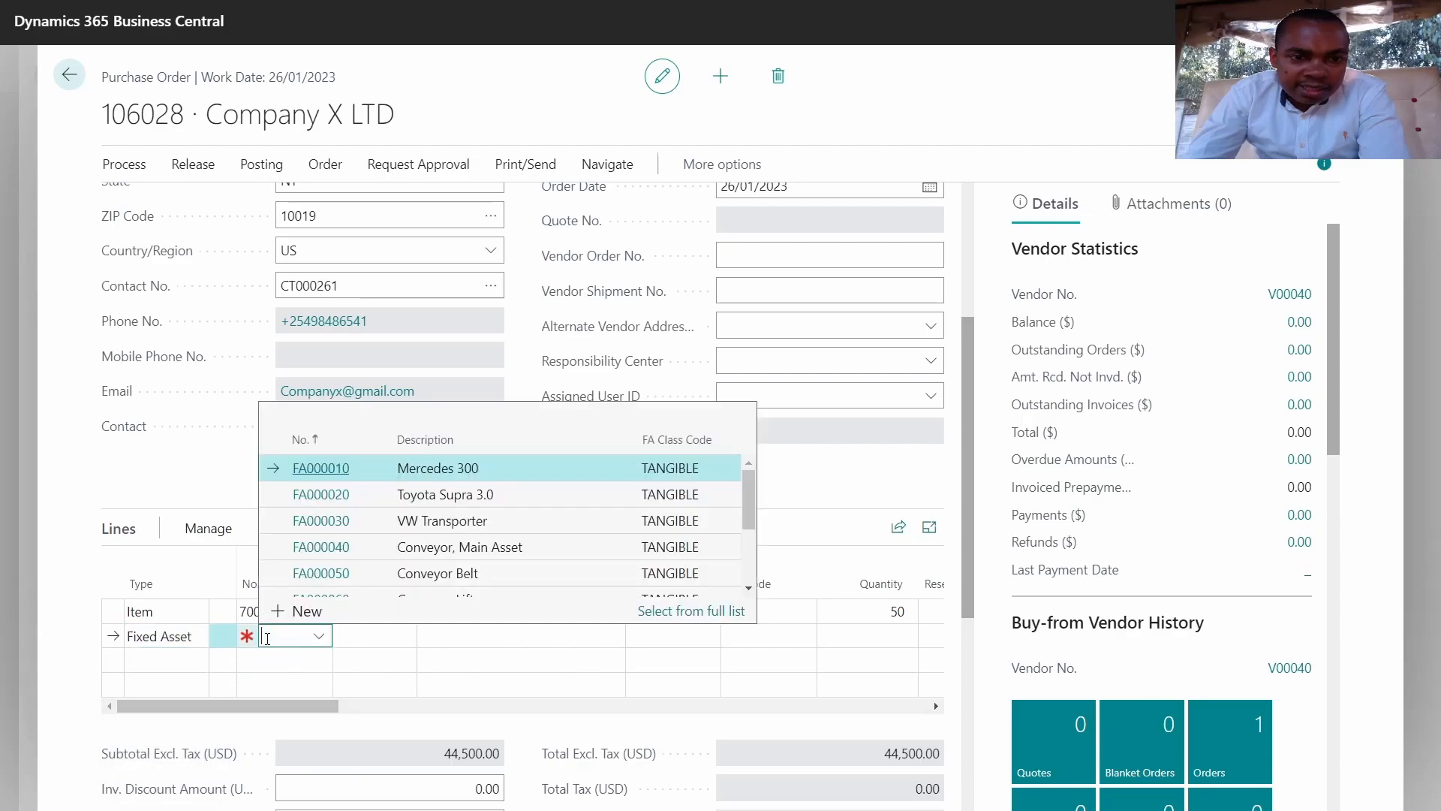
{"action": "type", "text": "toyo"}
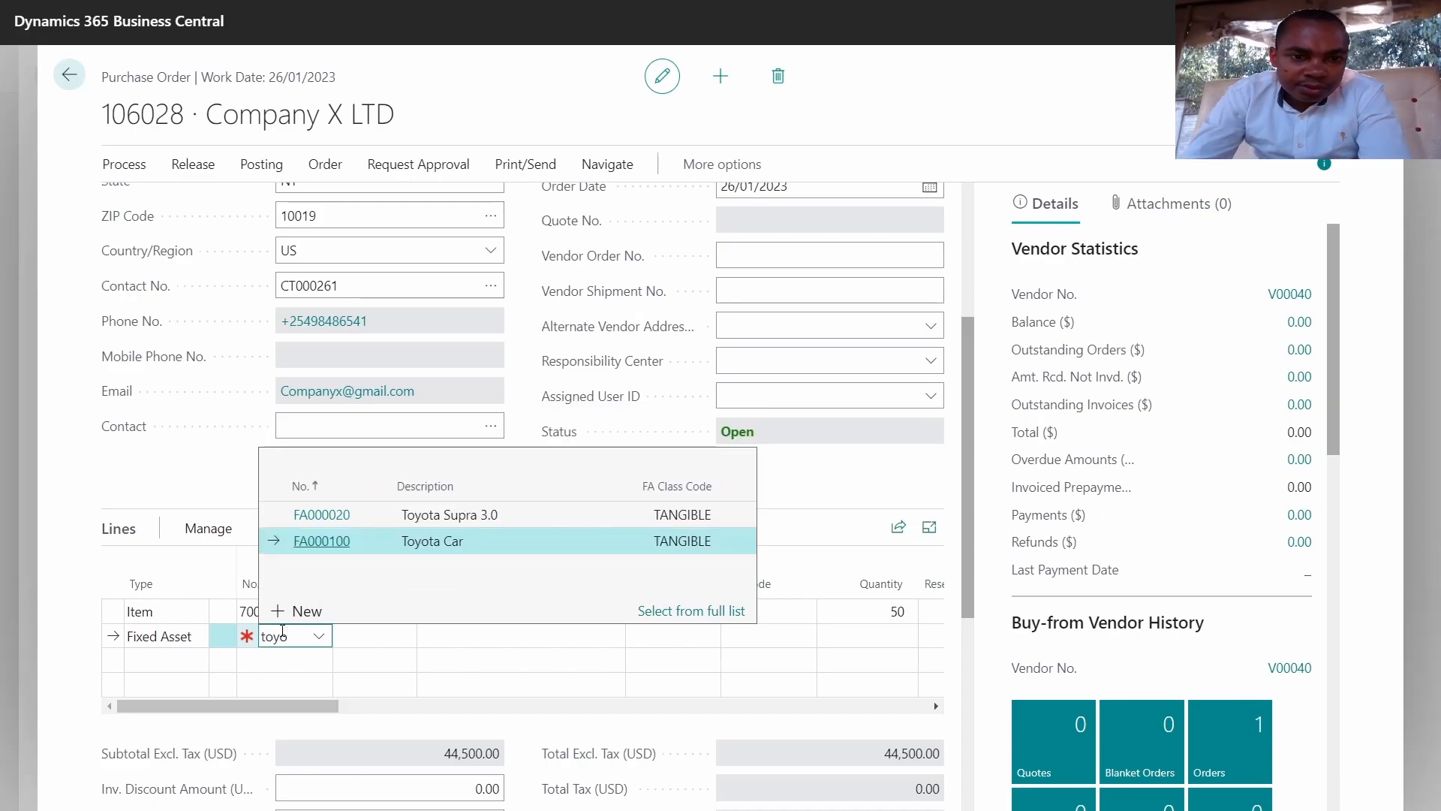
{"action": "left_click", "coordinate": [324, 540]}
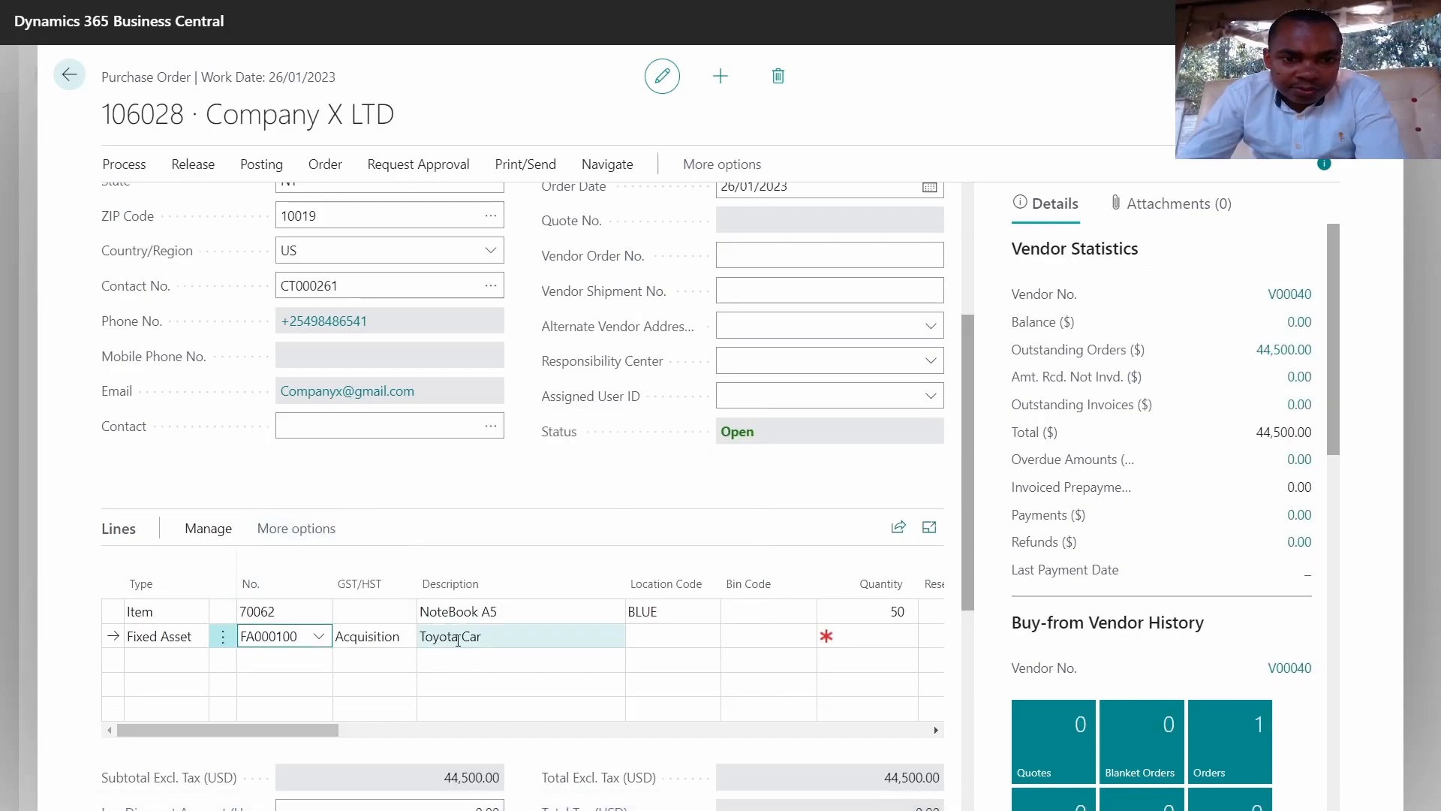
{"action": "left_click", "coordinate": [514, 632]}
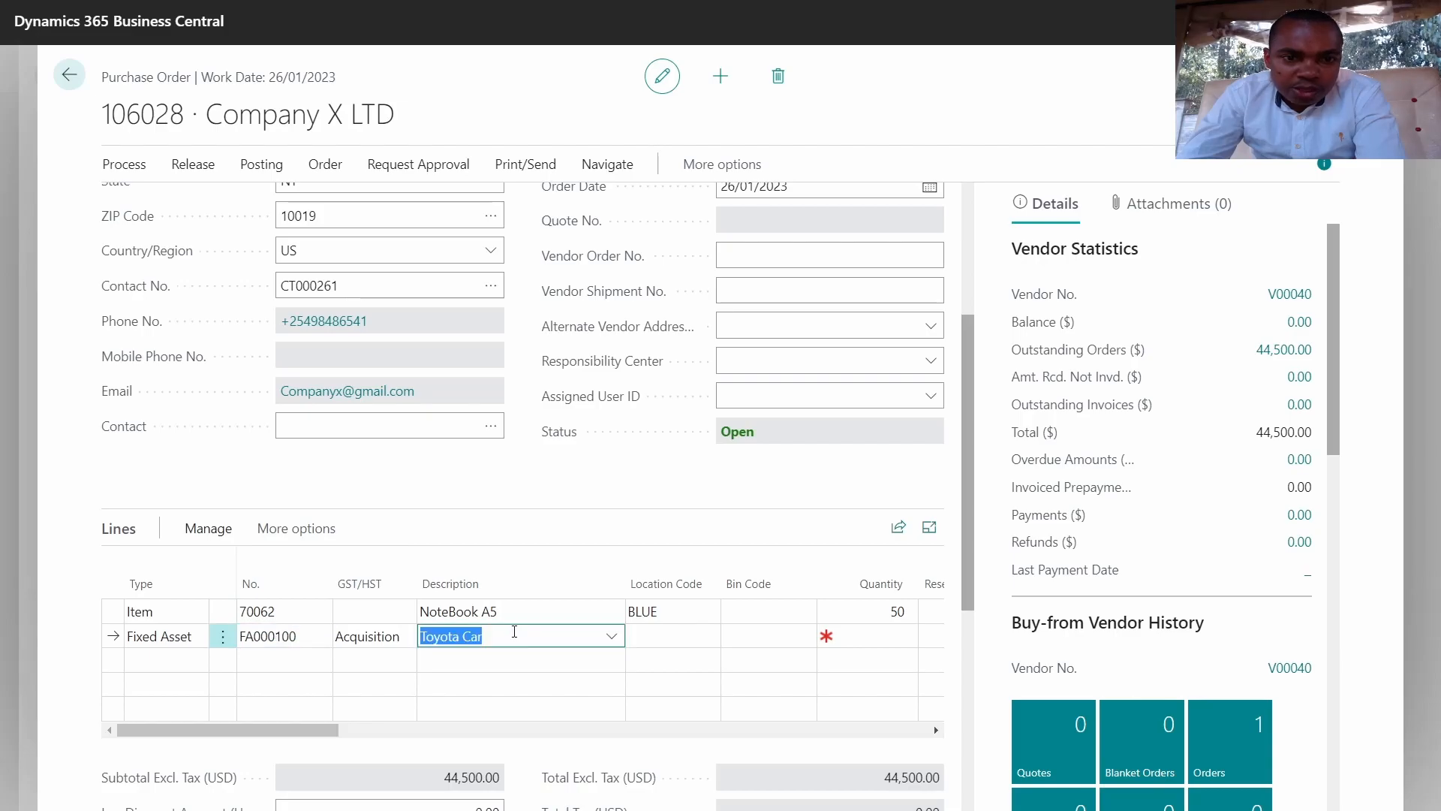
{"action": "left_click", "coordinate": [514, 632]}
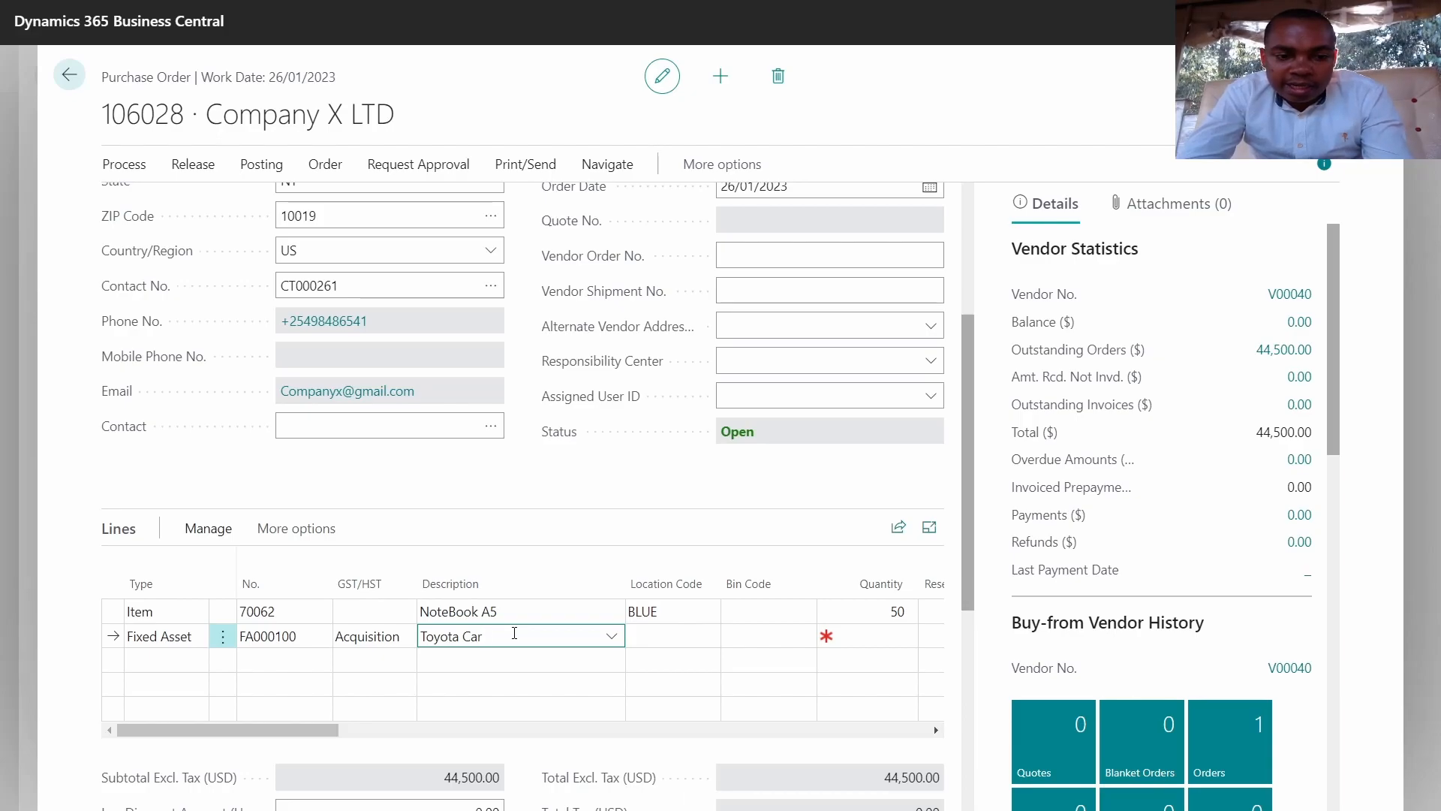
{"action": "type", "text": "DD"}
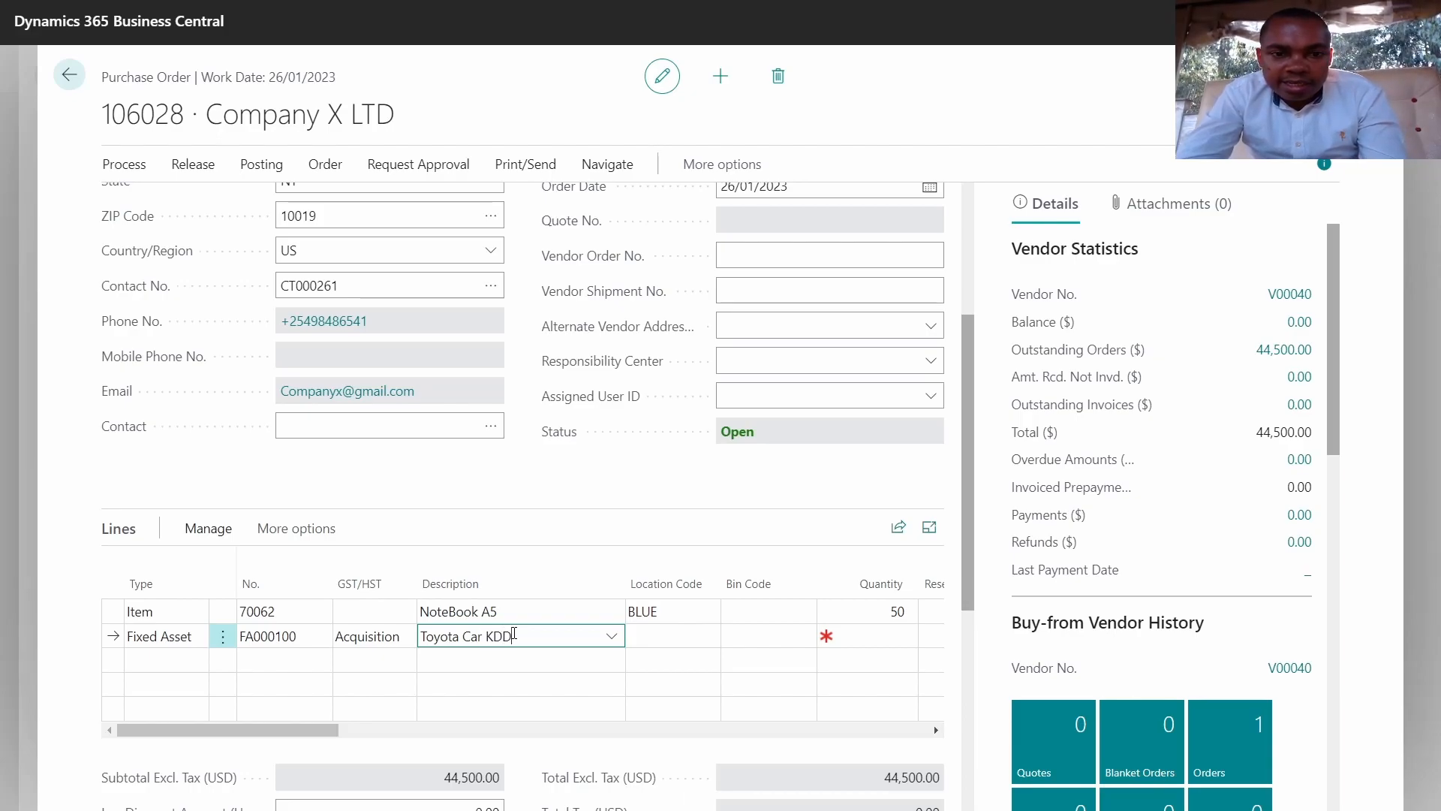
{"action": "type", "text": "001t"}
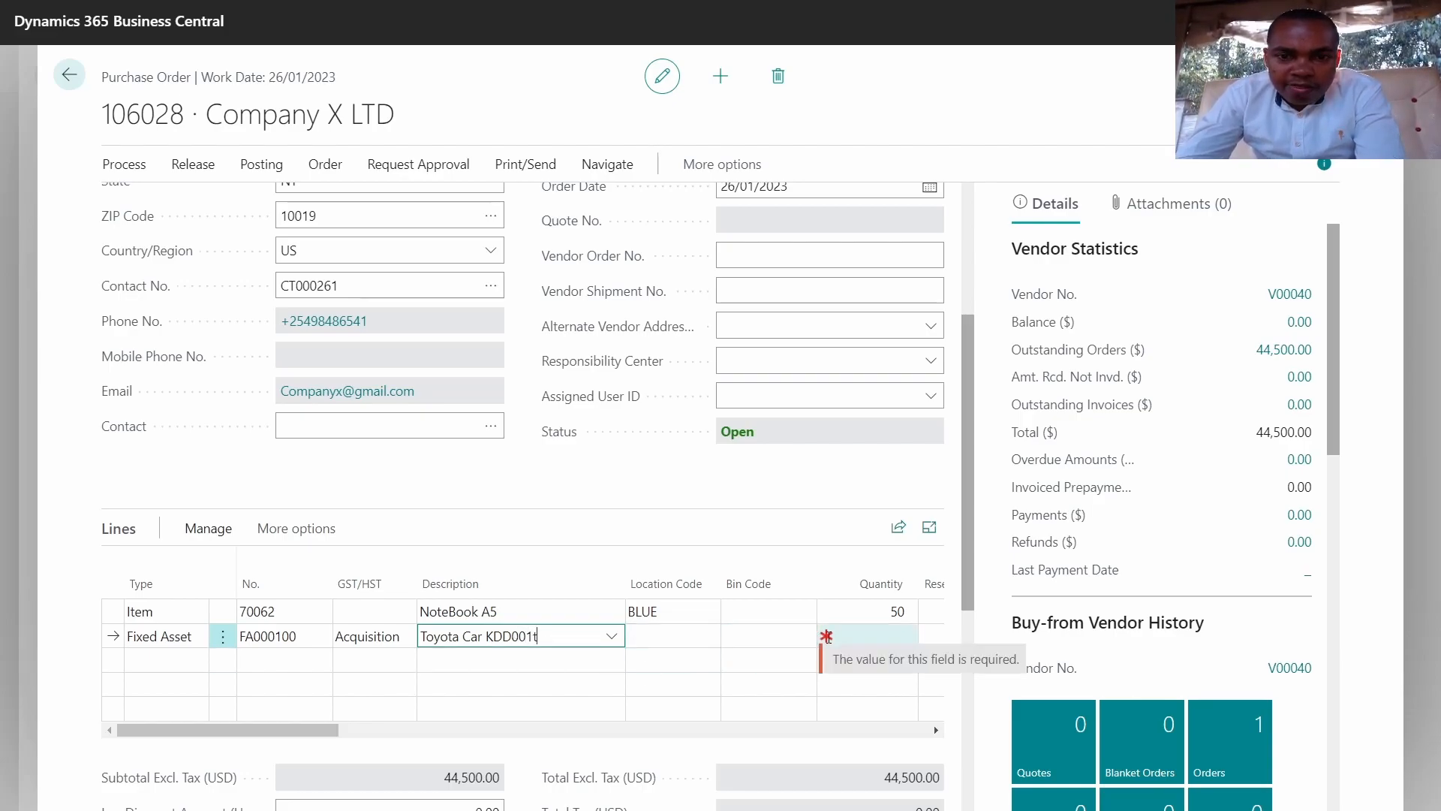
Step: Give the fixed asset line quantity 1 at unit cost 3,500,000.00, bringing the subtotal to 3,544,500.00
{"action": "left_click", "coordinate": [850, 632]}
{"action": "type", "text": "1"}
{"action": "left_click_drag", "start_coordinate": [331, 735], "coordinate": [448, 708]}
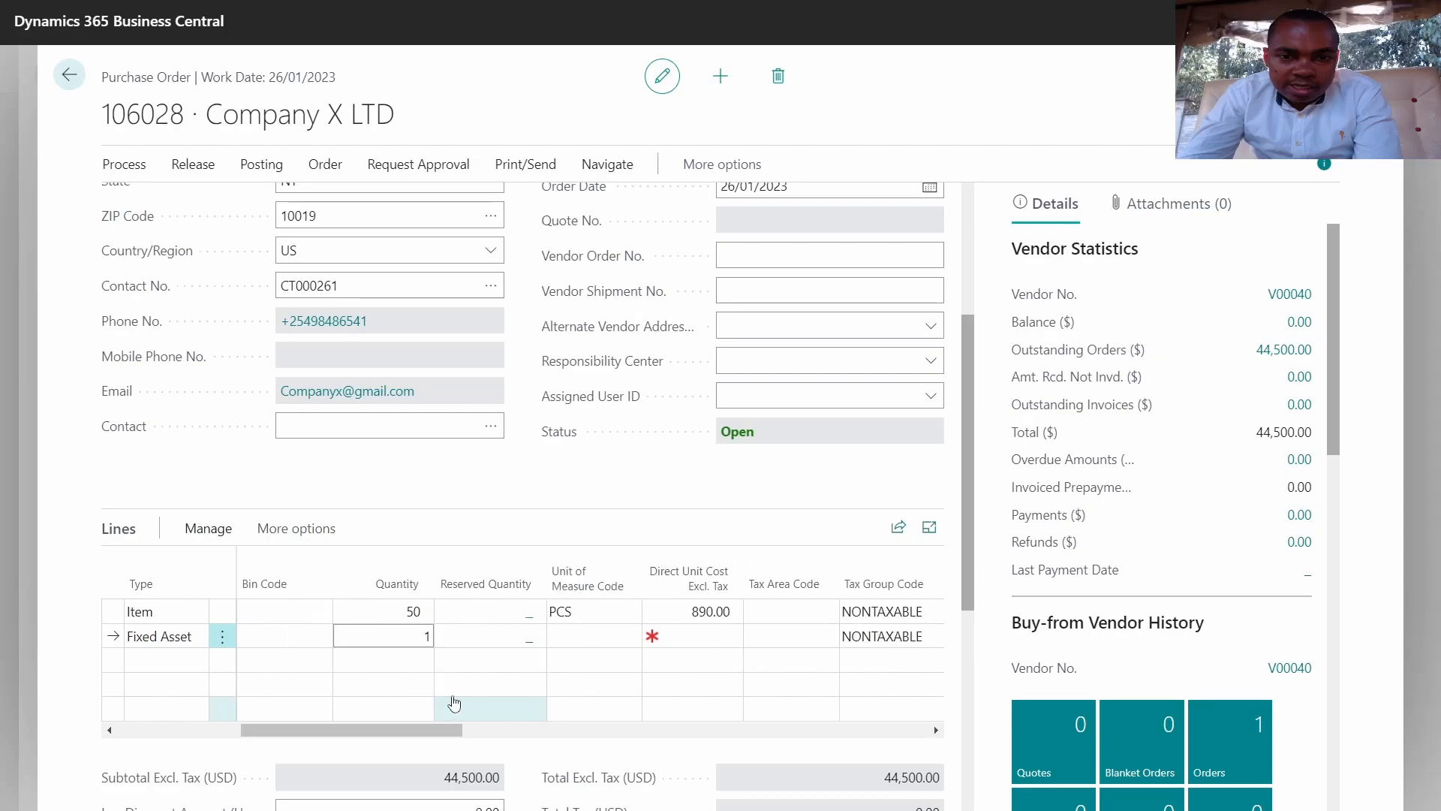
{"action": "left_click", "coordinate": [682, 638]}
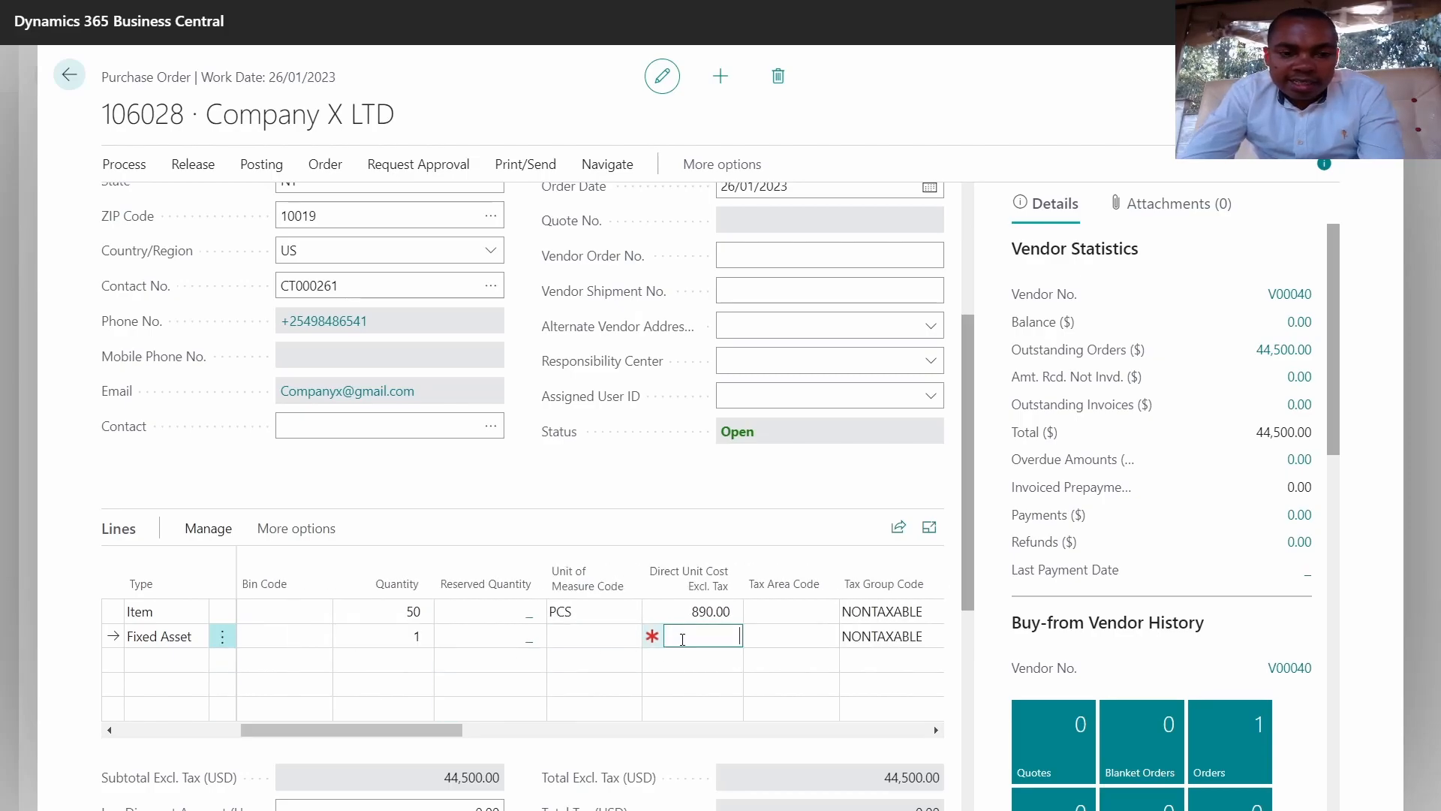
{"action": "type", "text": "35"}
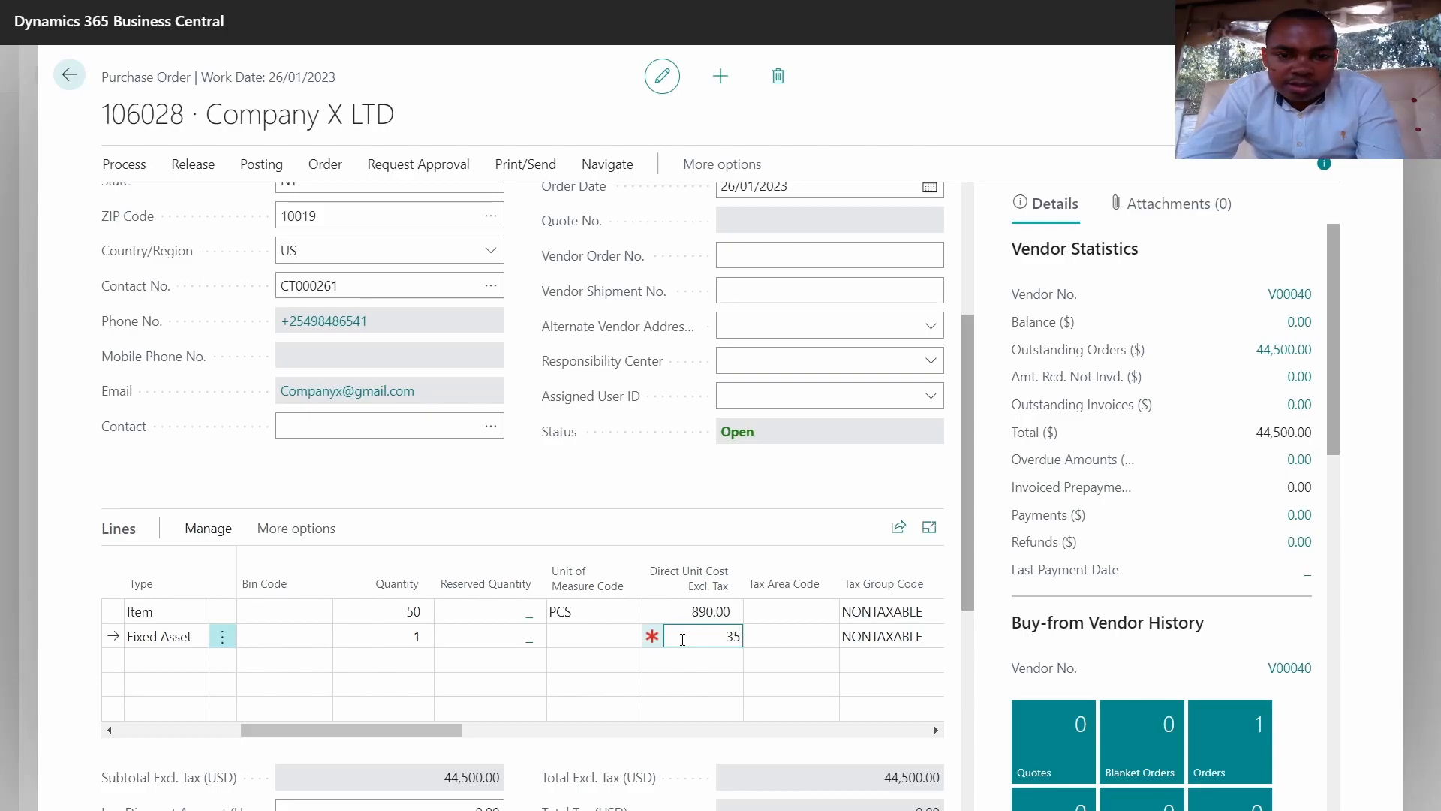
{"action": "type", "text": "00000"}
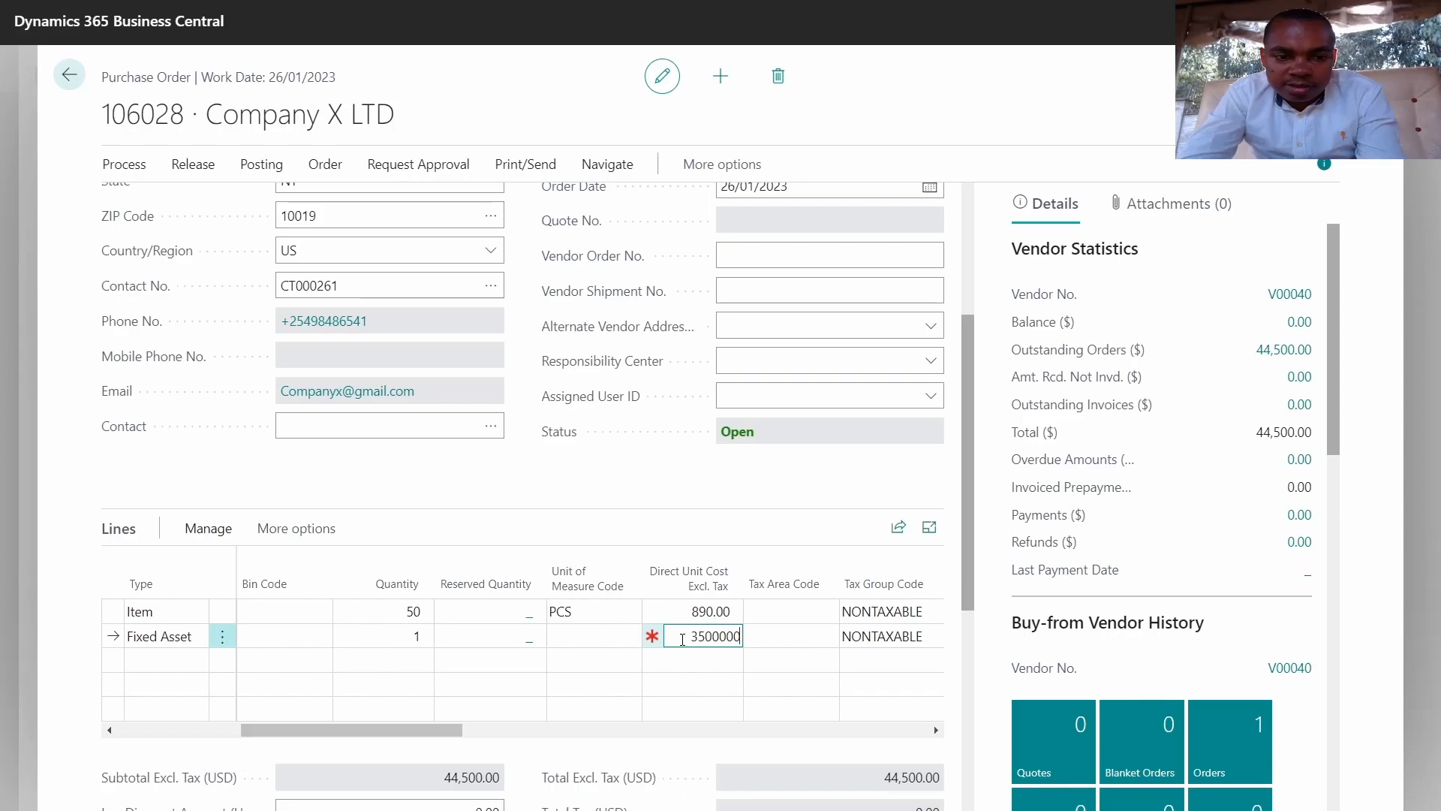
{"action": "key", "text": "Tab"}
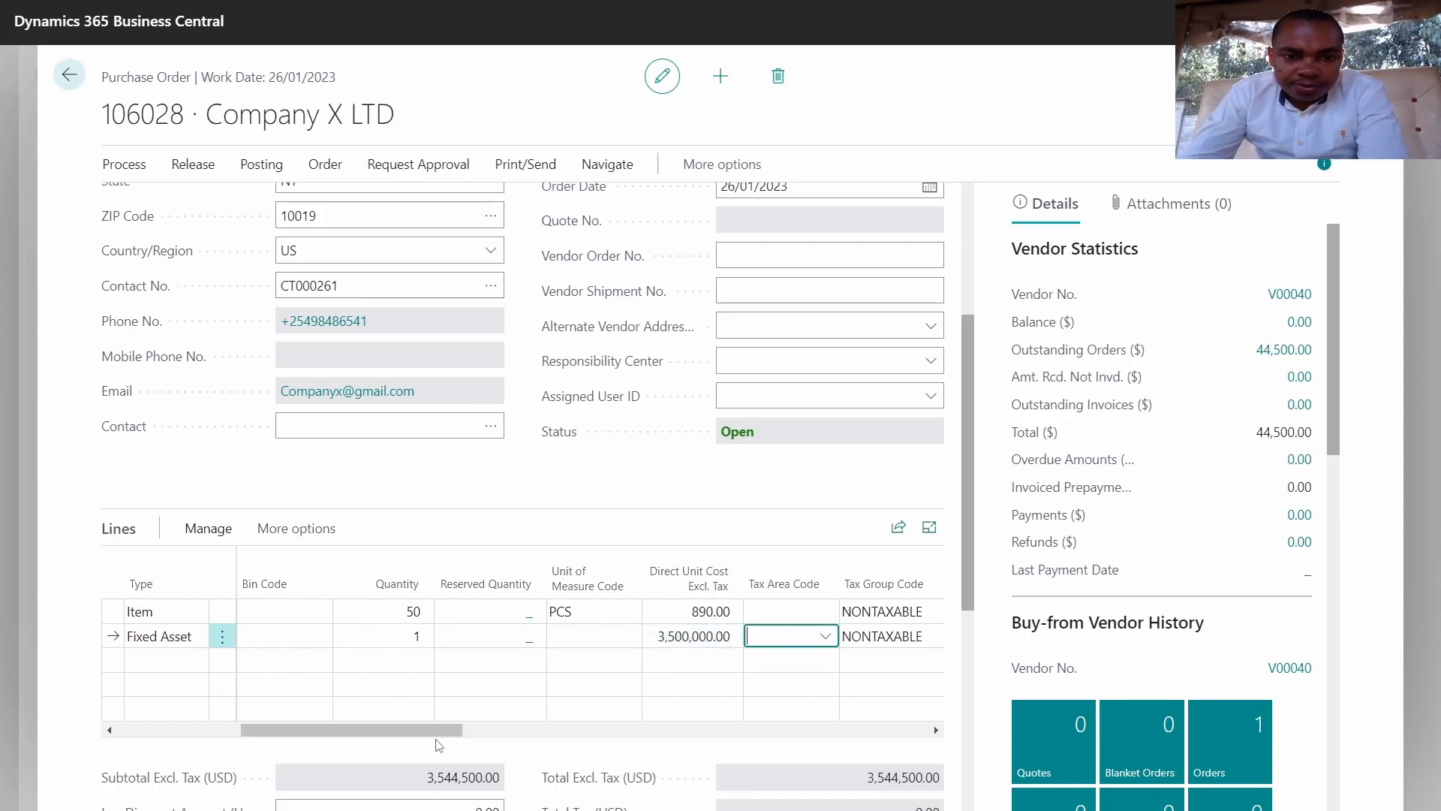
{"action": "left_click_drag", "start_coordinate": [437, 728], "coordinate": [204, 750]}
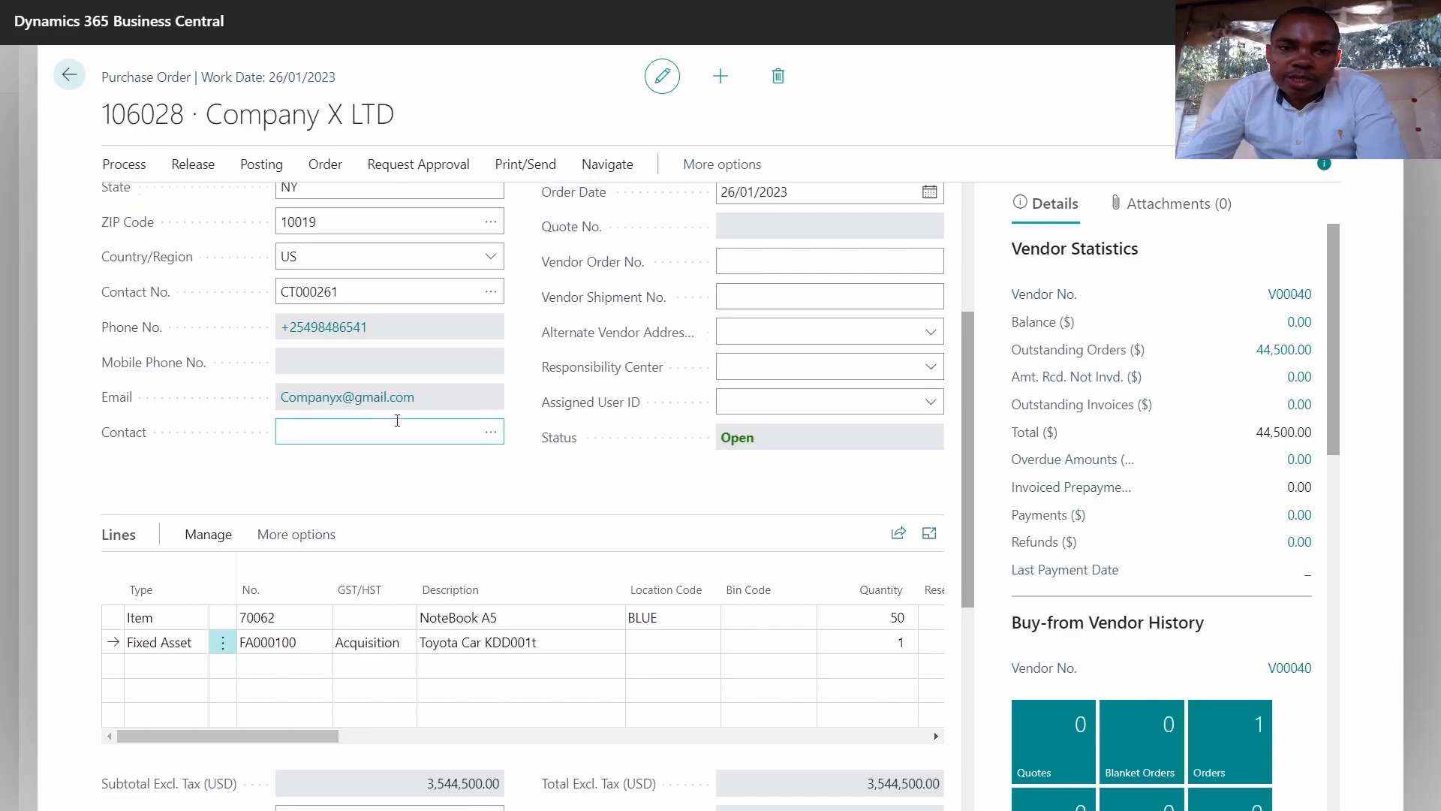
Step: Release purchase order 106028 so its status becomes Released
{"action": "scroll", "coordinate": [398, 420], "scroll_direction": "up", "scroll_amount": 2}
{"action": "scroll", "coordinate": [397, 419], "scroll_direction": "down", "scroll_amount": 1}
{"action": "scroll", "coordinate": [397, 424], "scroll_direction": "up", "scroll_amount": 1}
{"action": "scroll", "coordinate": [397, 428], "scroll_direction": "up", "scroll_amount": 1}
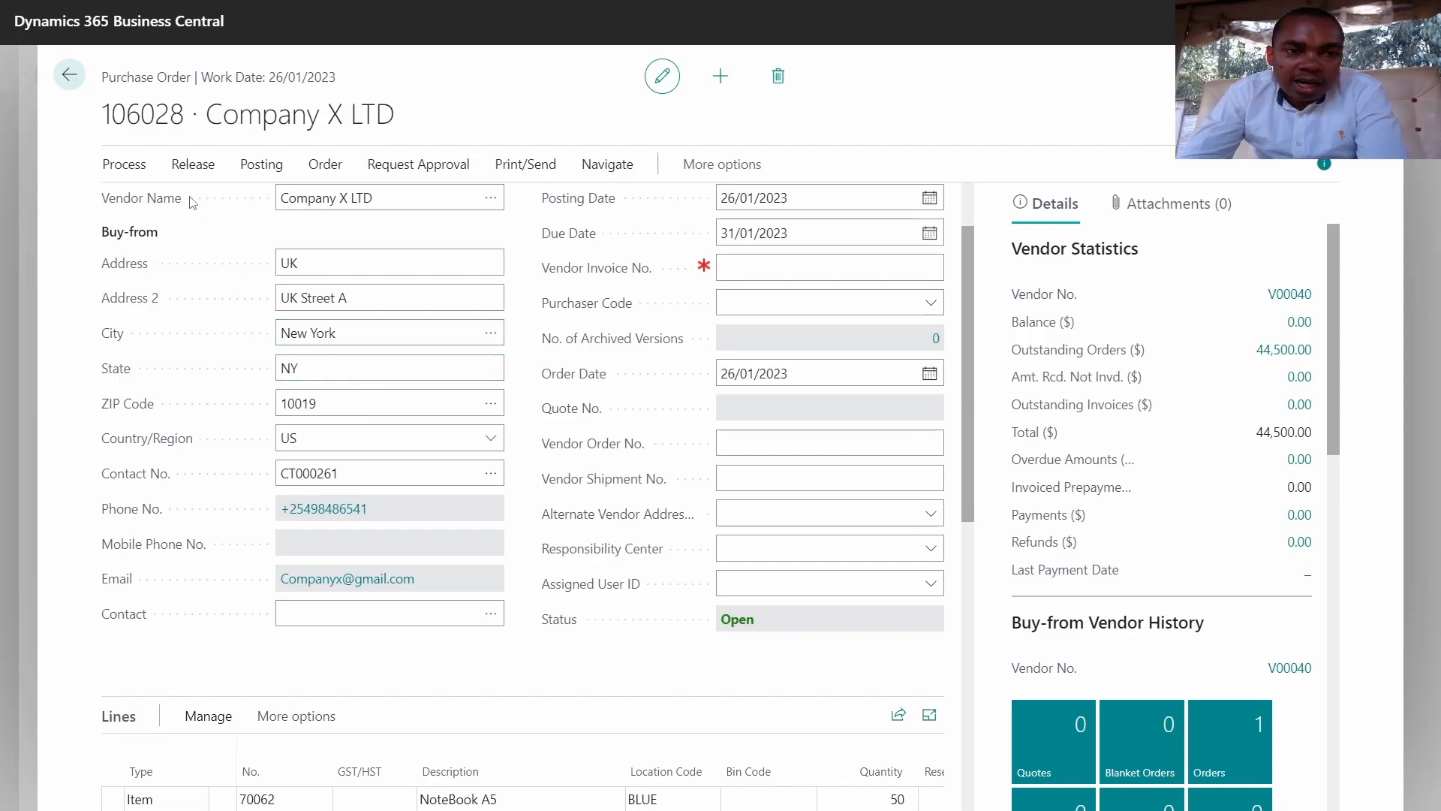
{"action": "left_click", "coordinate": [191, 167]}
{"action": "left_click", "coordinate": [146, 203]}
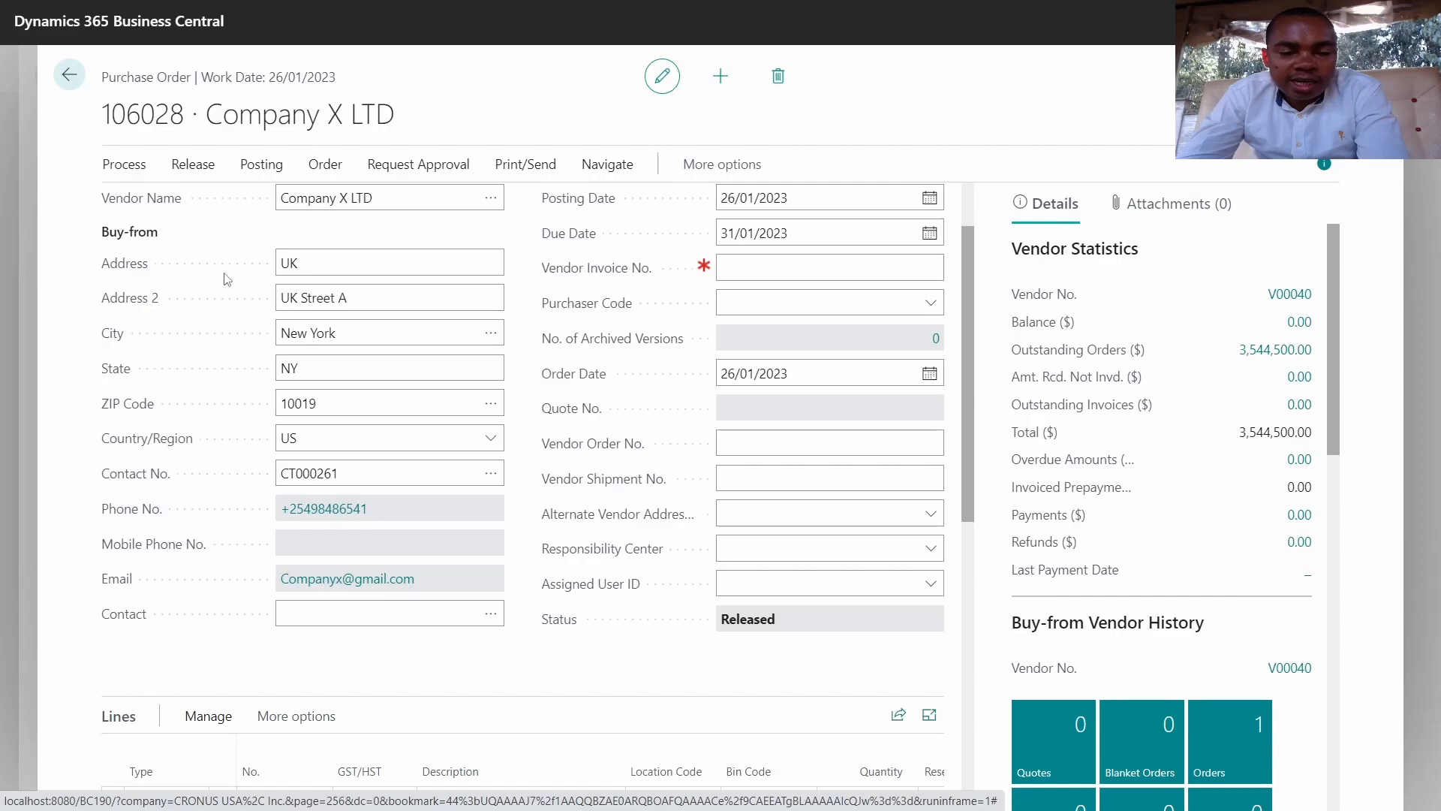
Step: Enter INV0004 as the order's vendor invoice number
{"action": "left_click", "coordinate": [310, 265]}
{"action": "double_click", "coordinate": [323, 264]}
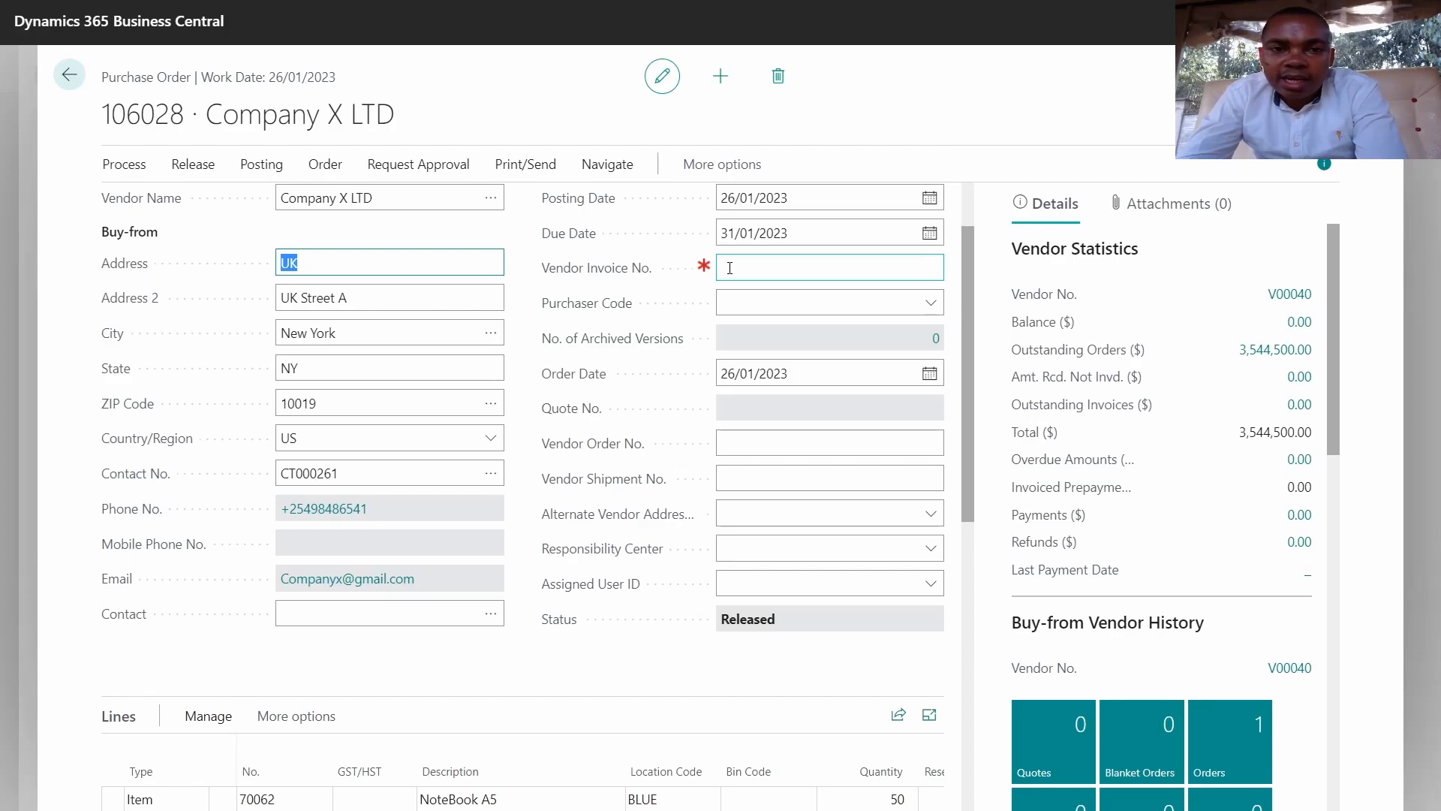
{"action": "scroll", "coordinate": [117, 434], "scroll_direction": "down", "scroll_amount": 3}
{"action": "mouse_move", "coordinate": [117, 433]}
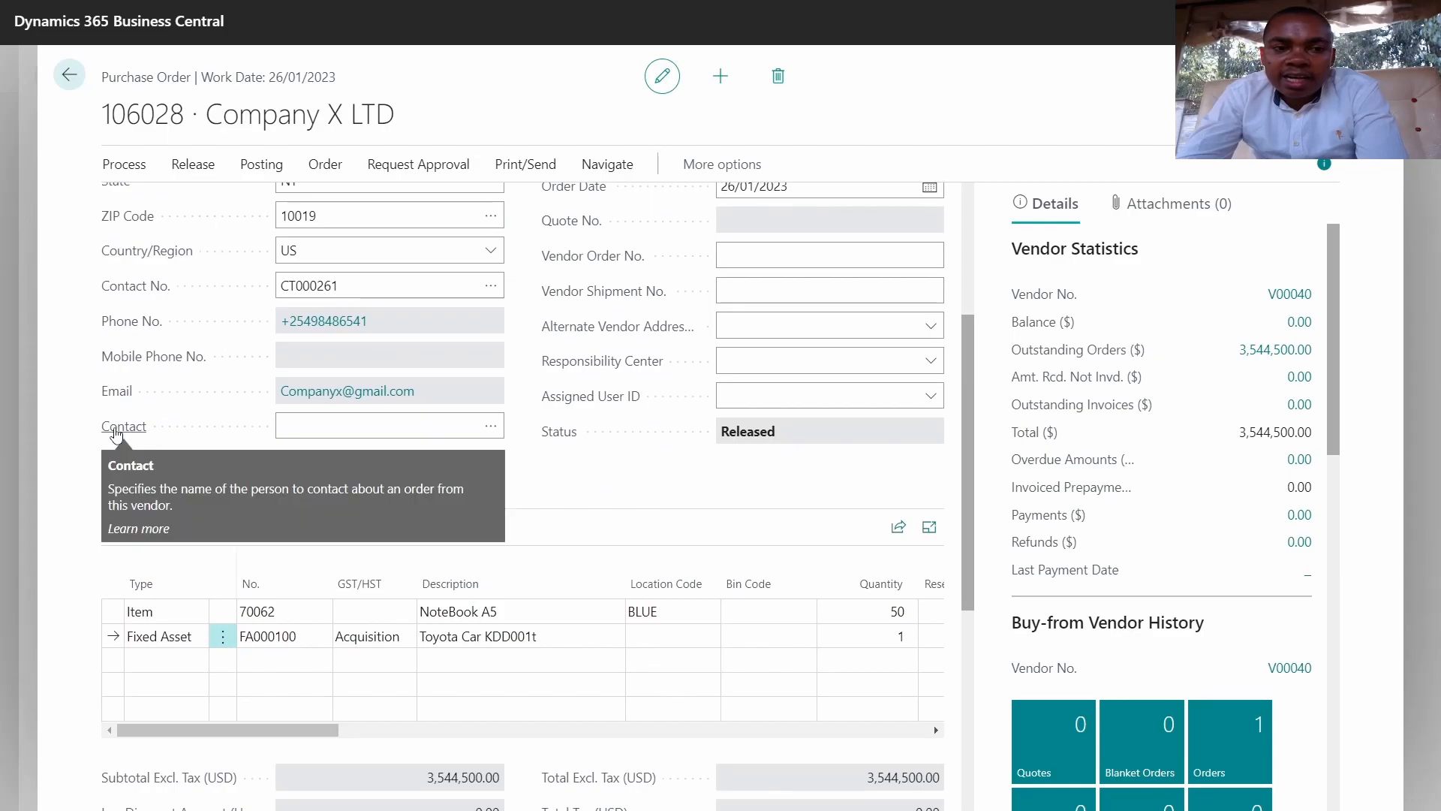
{"action": "scroll", "coordinate": [116, 435], "scroll_direction": "up", "scroll_amount": 3}
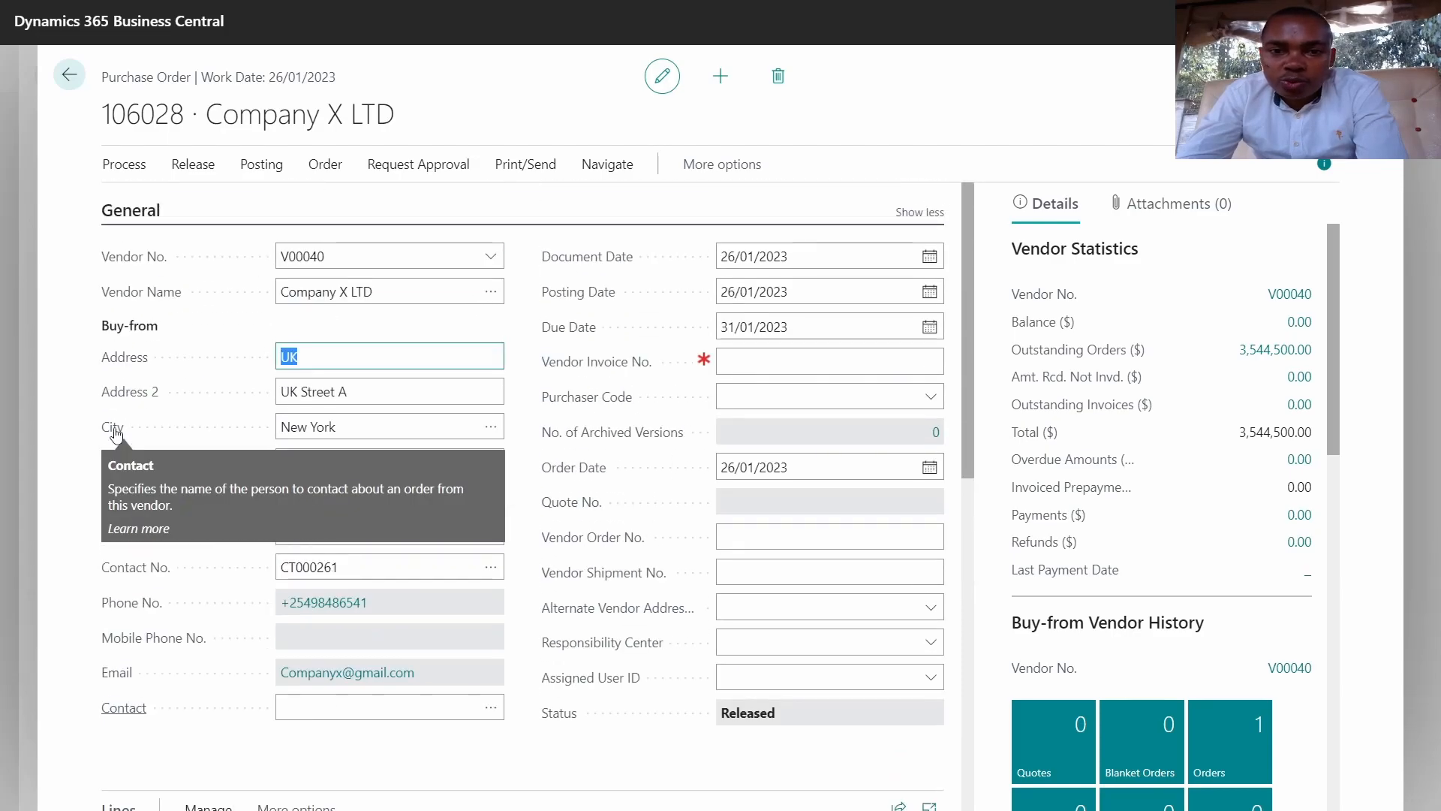
{"action": "left_click", "coordinate": [752, 361]}
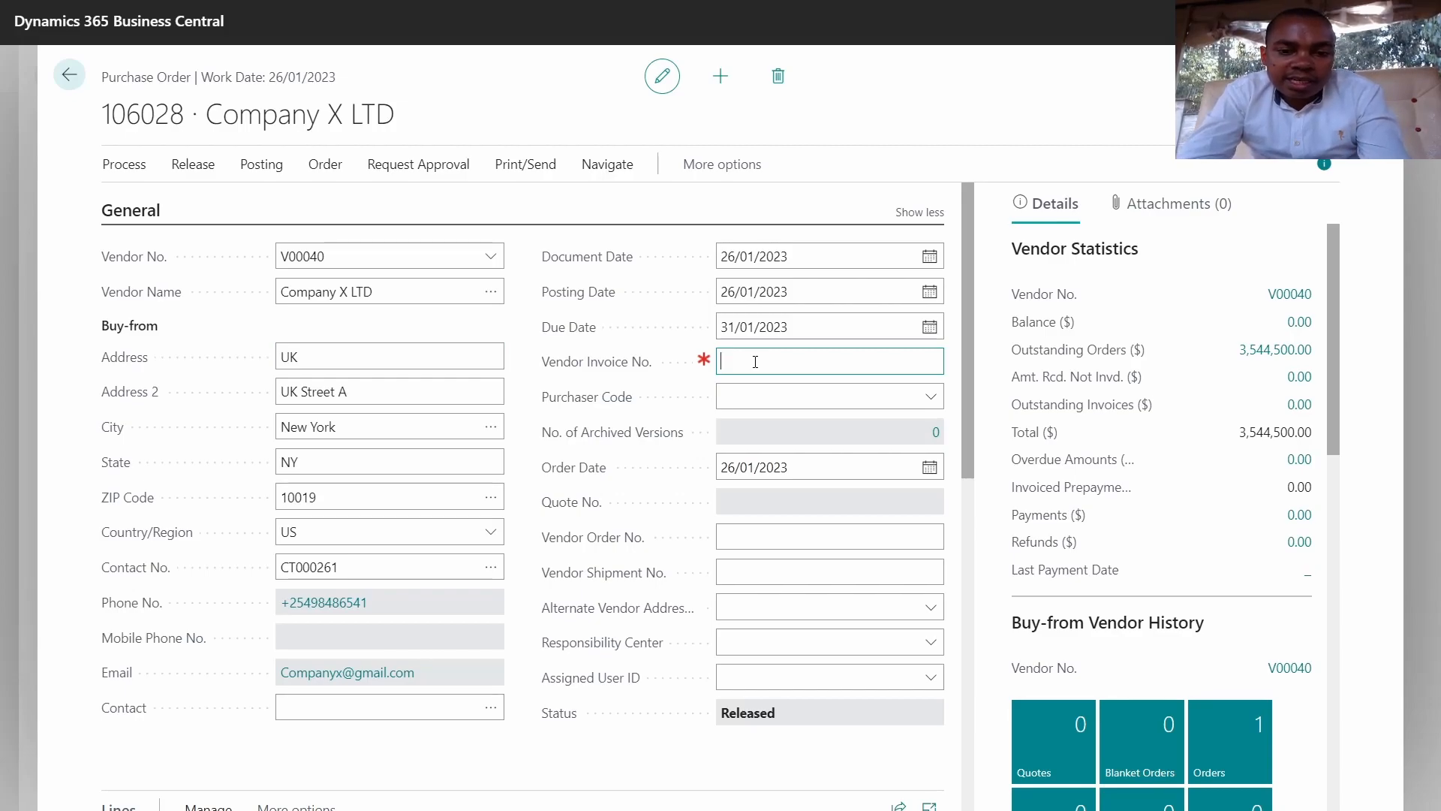
{"action": "type", "text": "INV"}
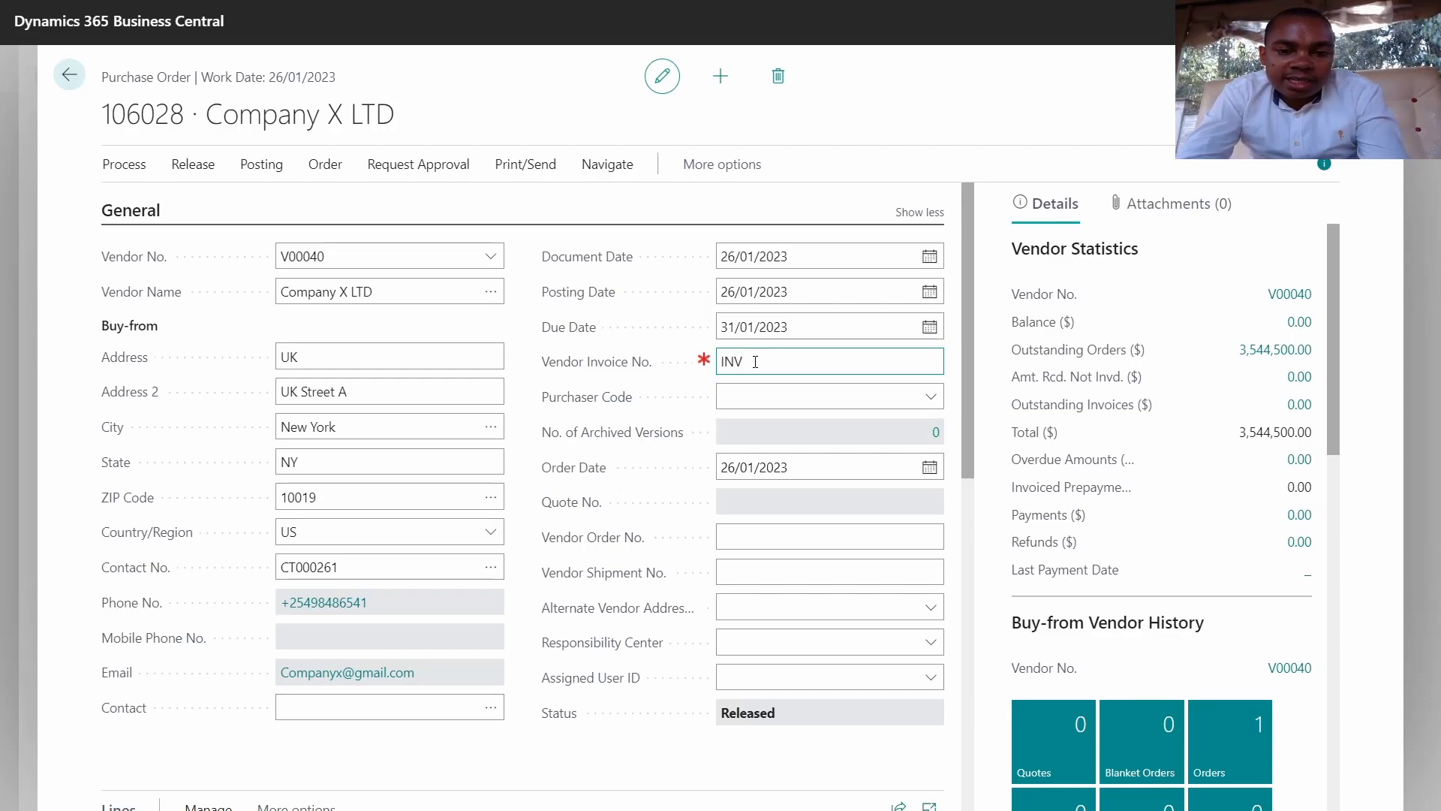
{"action": "type", "text": "0004"}
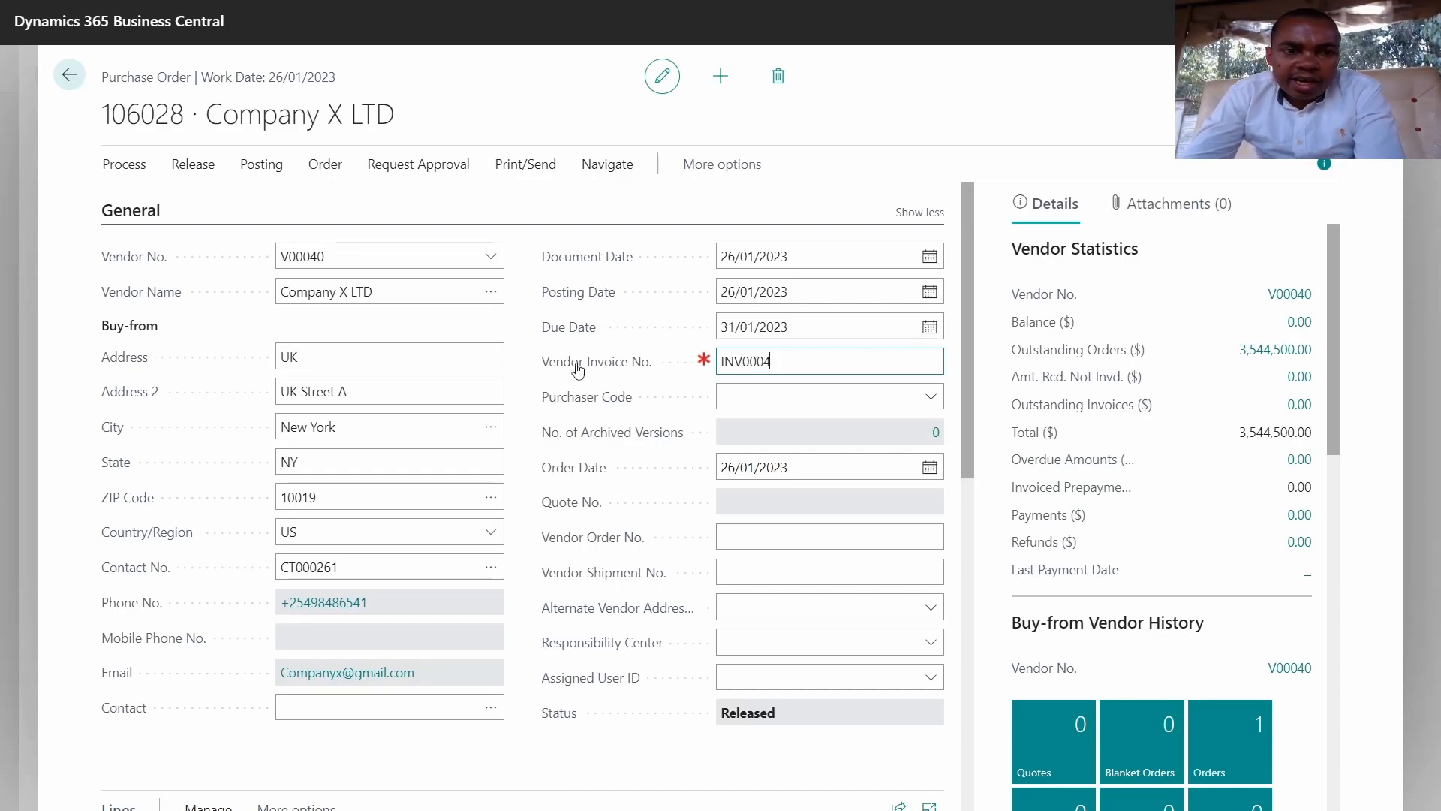
Step: Post order 106028 with Receive and Invoice as invoice 108041, declining to open the posted invoice
{"action": "left_click", "coordinate": [149, 170]}
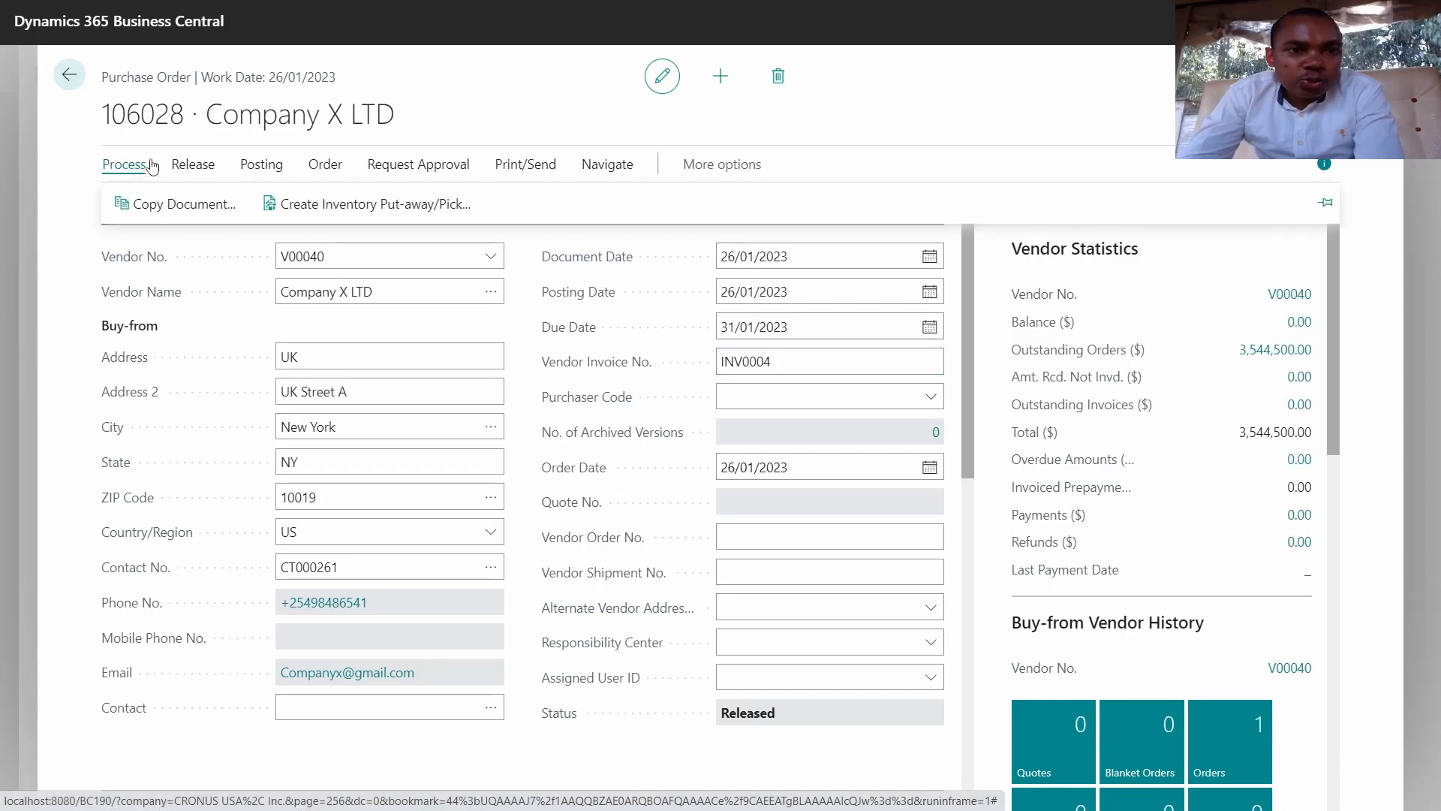
{"action": "left_click", "coordinate": [256, 171]}
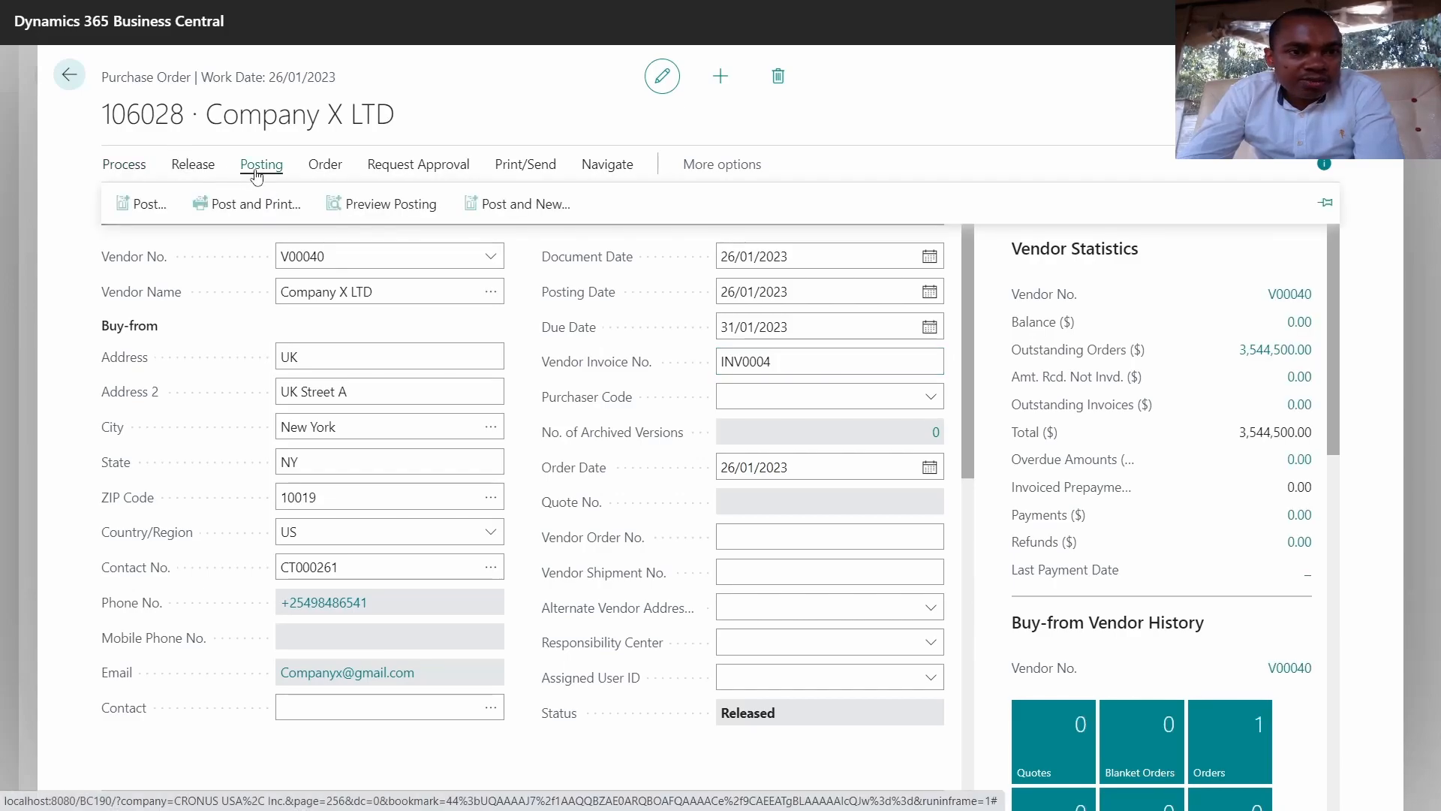
{"action": "left_click", "coordinate": [142, 206]}
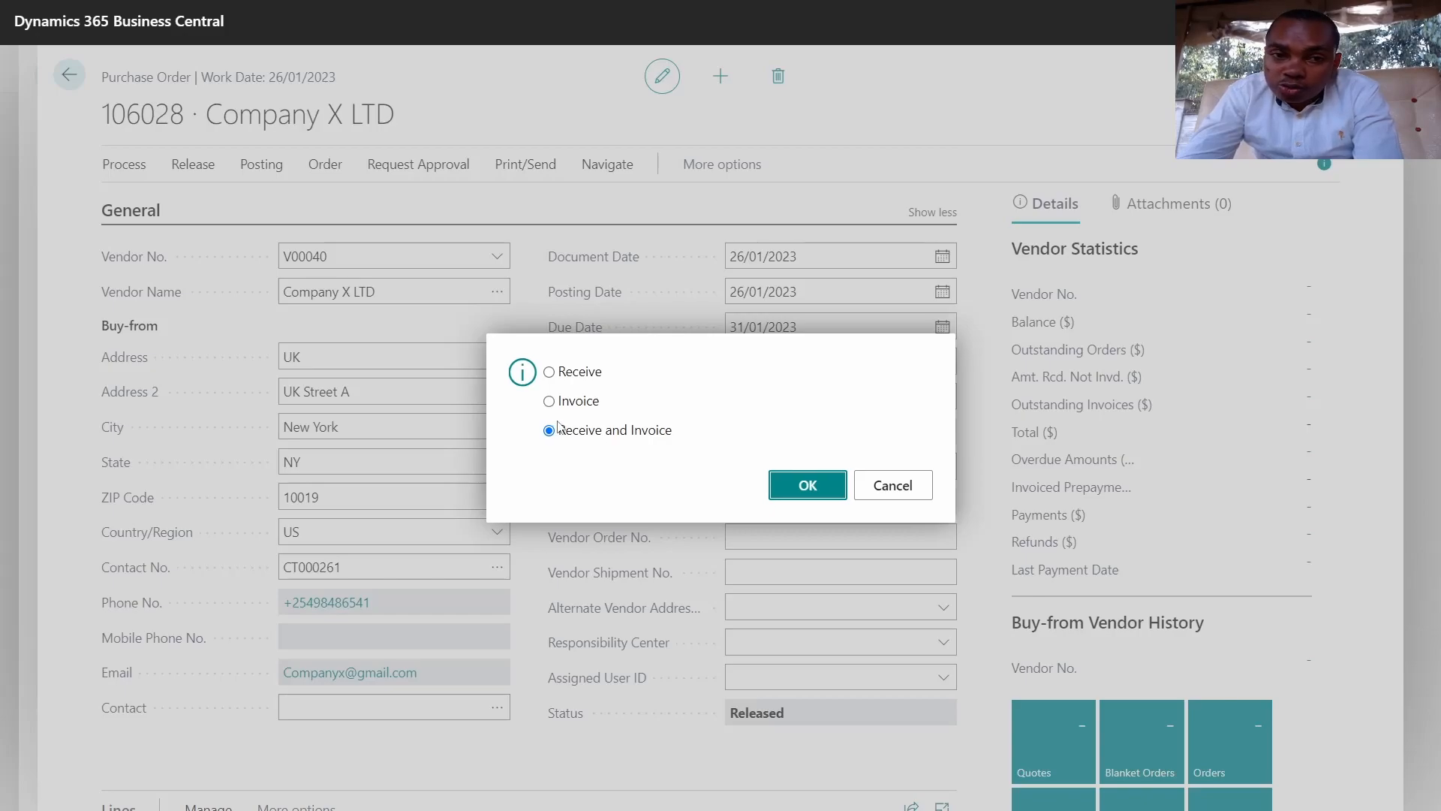
{"action": "left_click", "coordinate": [579, 373]}
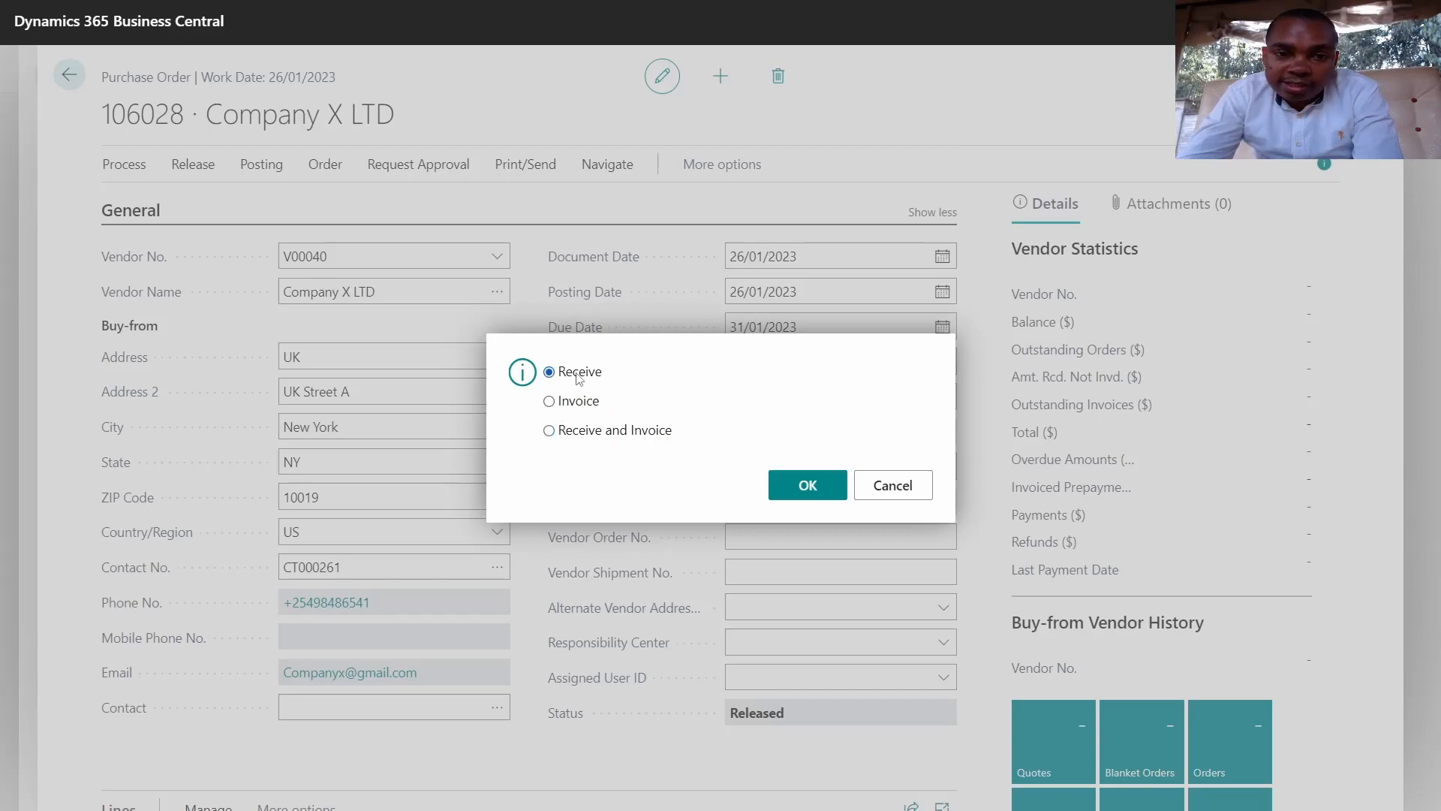
{"action": "left_click", "coordinate": [568, 402]}
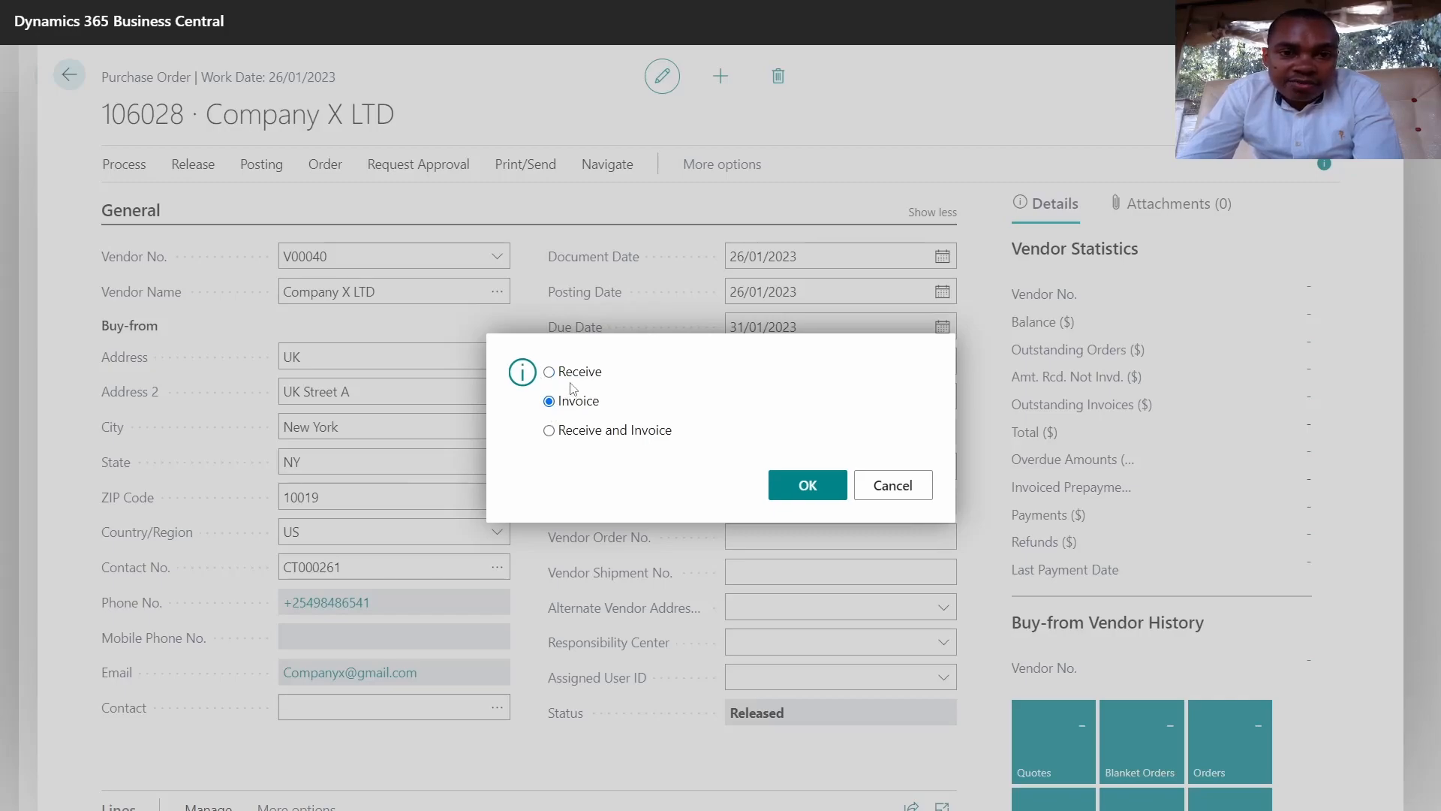
{"action": "left_click", "coordinate": [574, 377]}
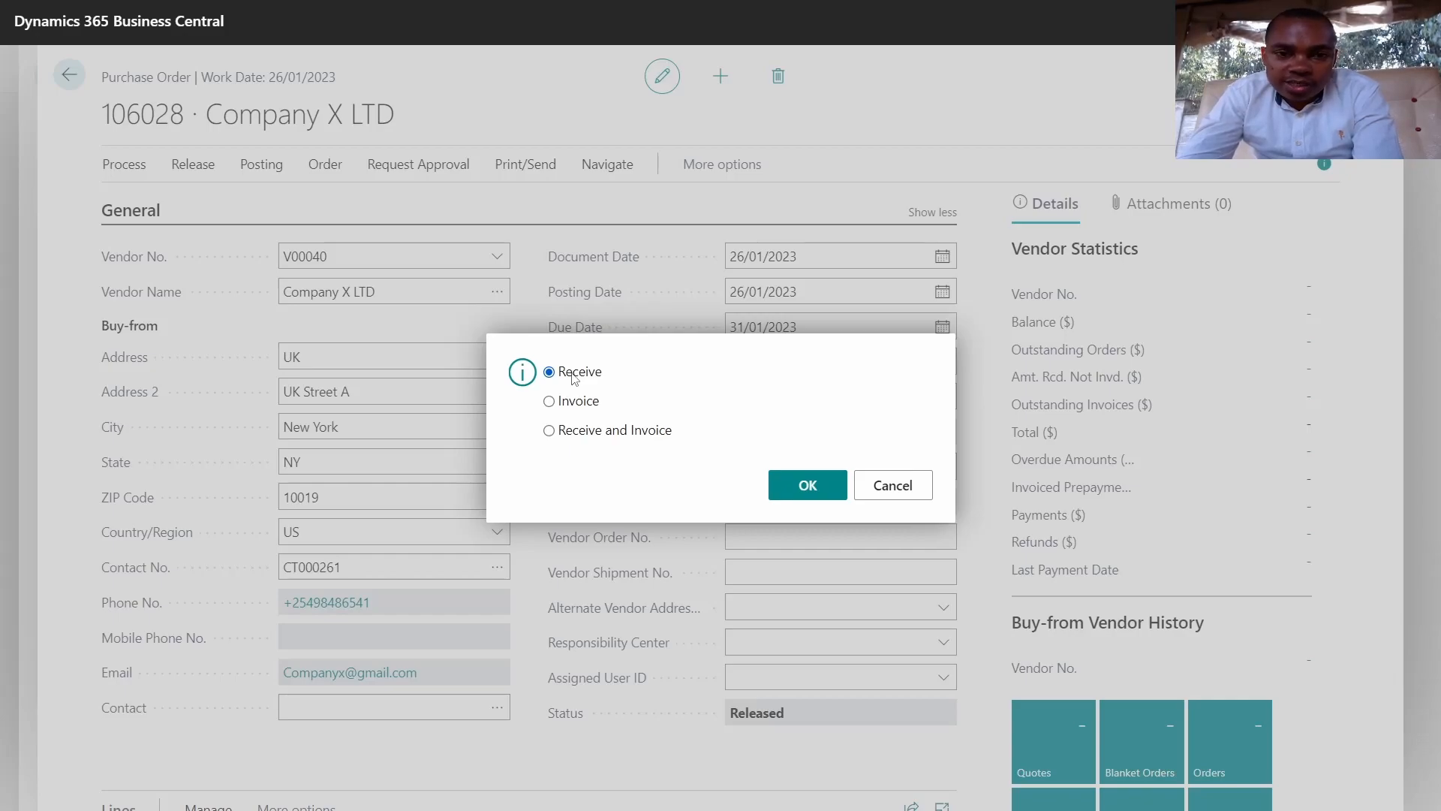
{"action": "left_click", "coordinate": [568, 403]}
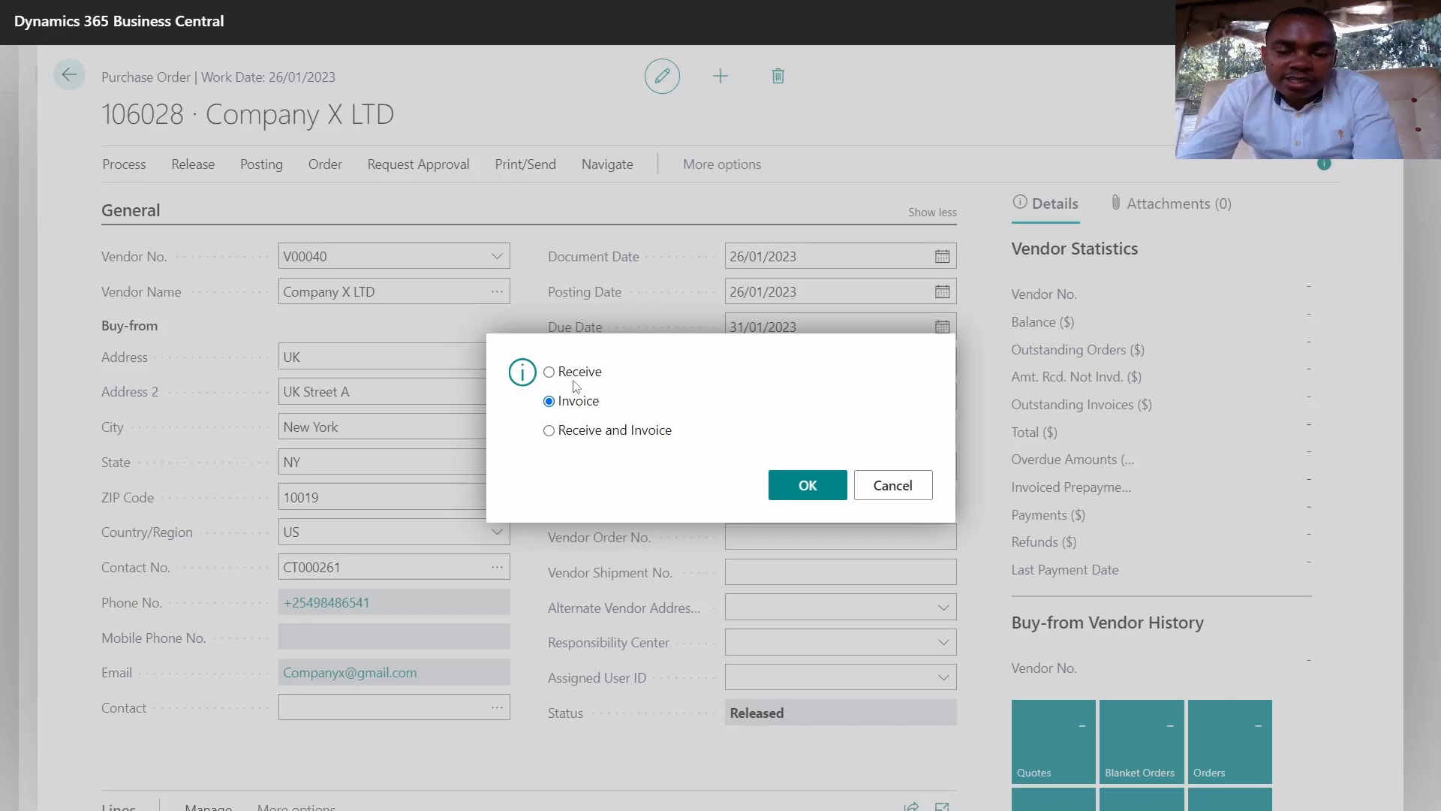
{"action": "left_click", "coordinate": [572, 399]}
{"action": "left_click", "coordinate": [572, 374]}
{"action": "left_click", "coordinate": [565, 404]}
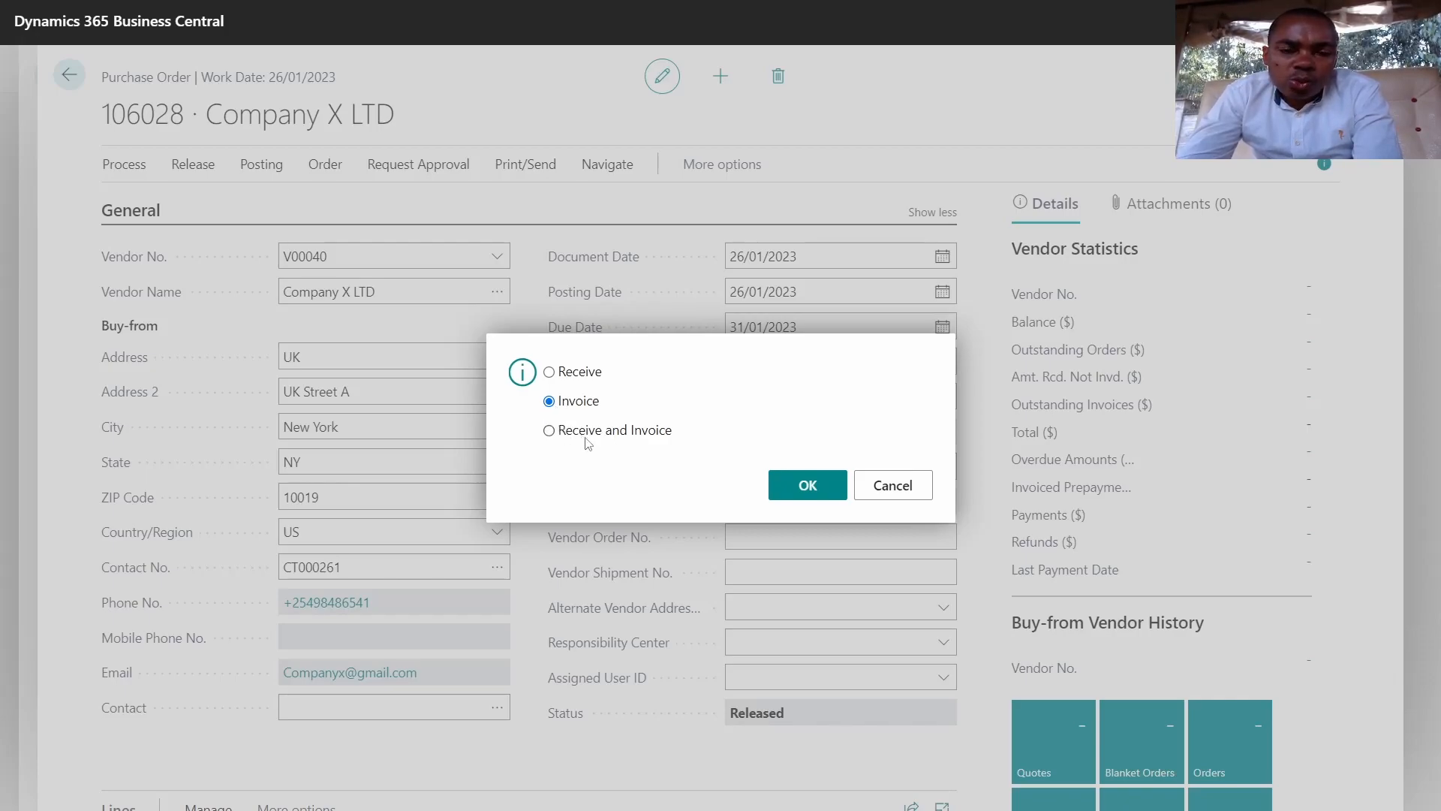
{"action": "left_click", "coordinate": [550, 431]}
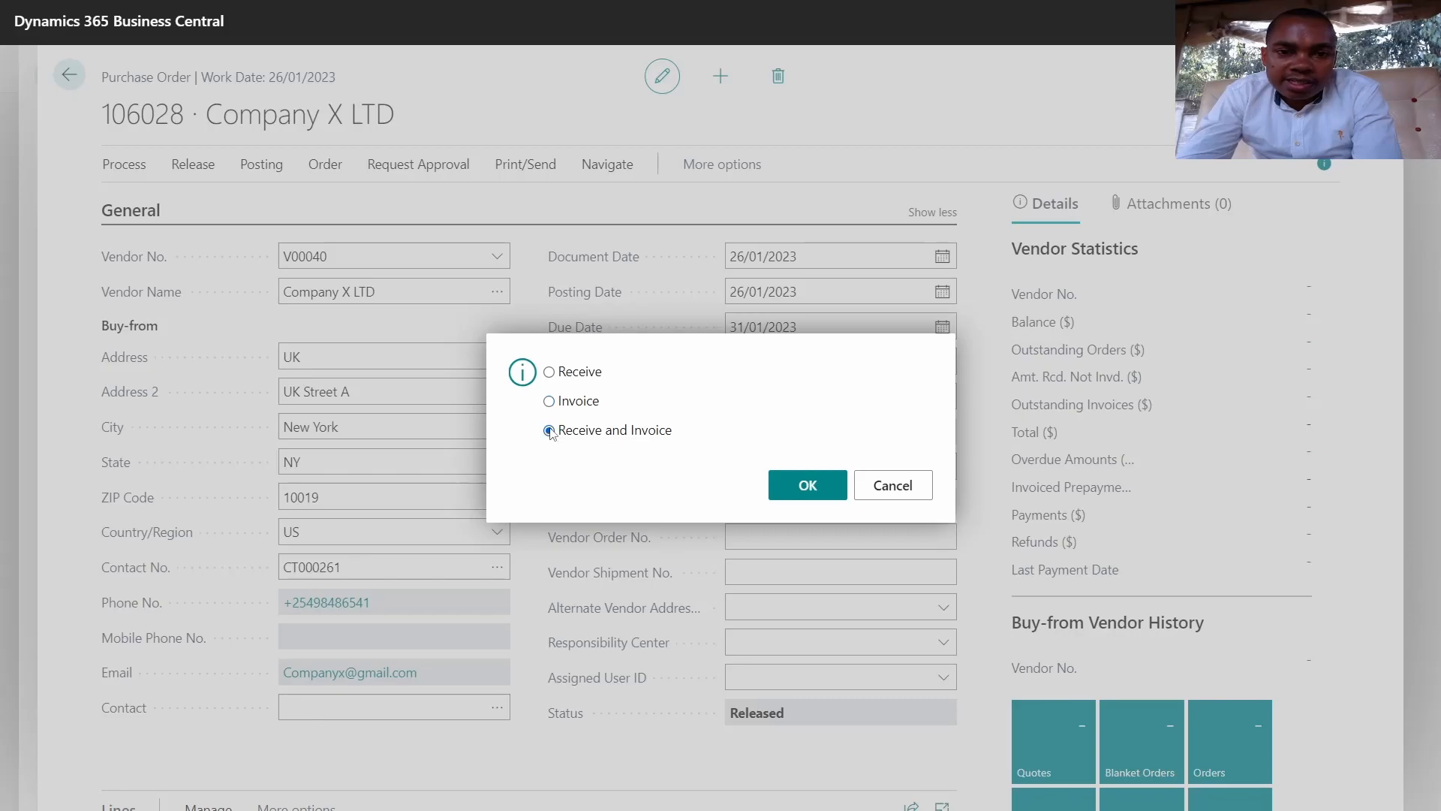
{"action": "left_click", "coordinate": [804, 490]}
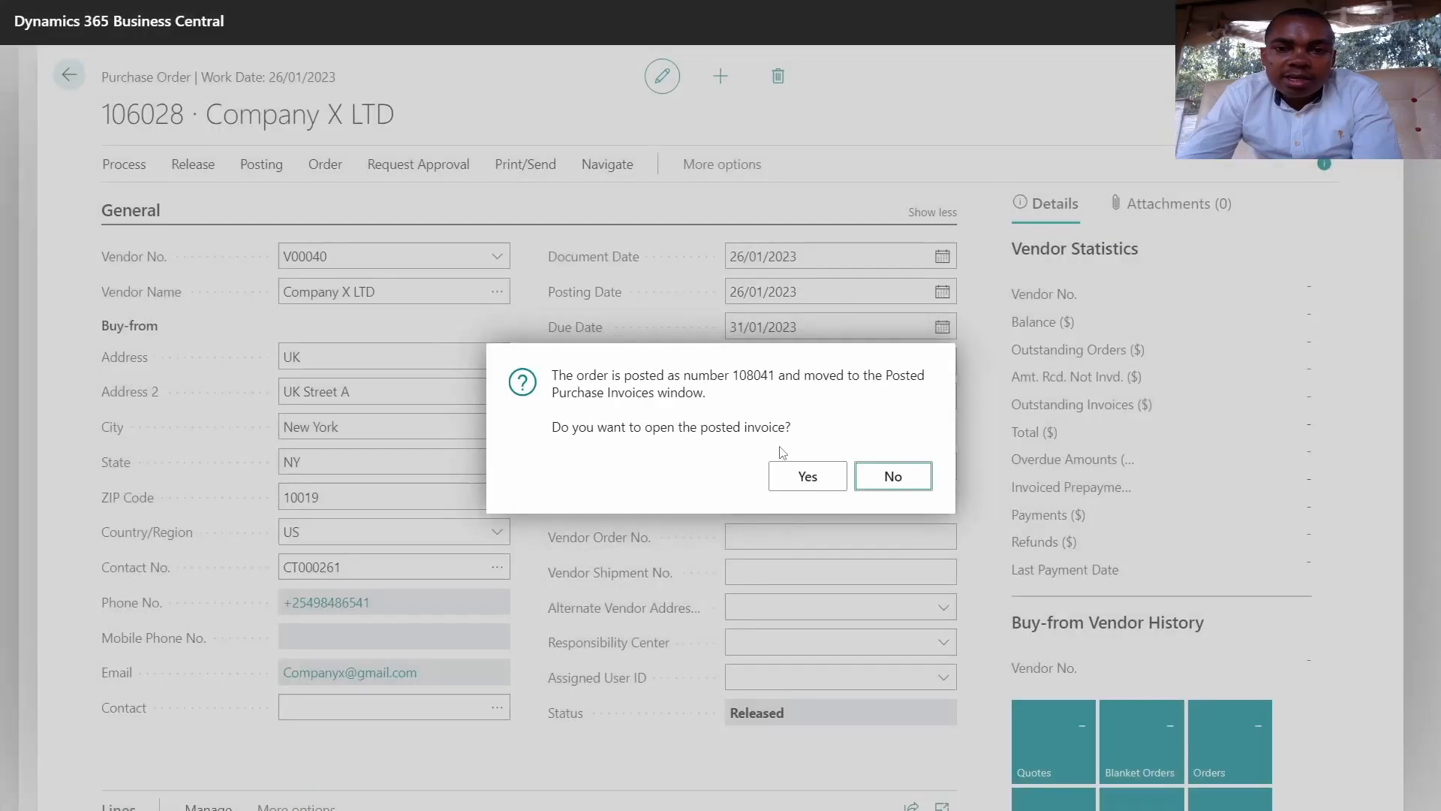
{"action": "left_click", "coordinate": [875, 478]}
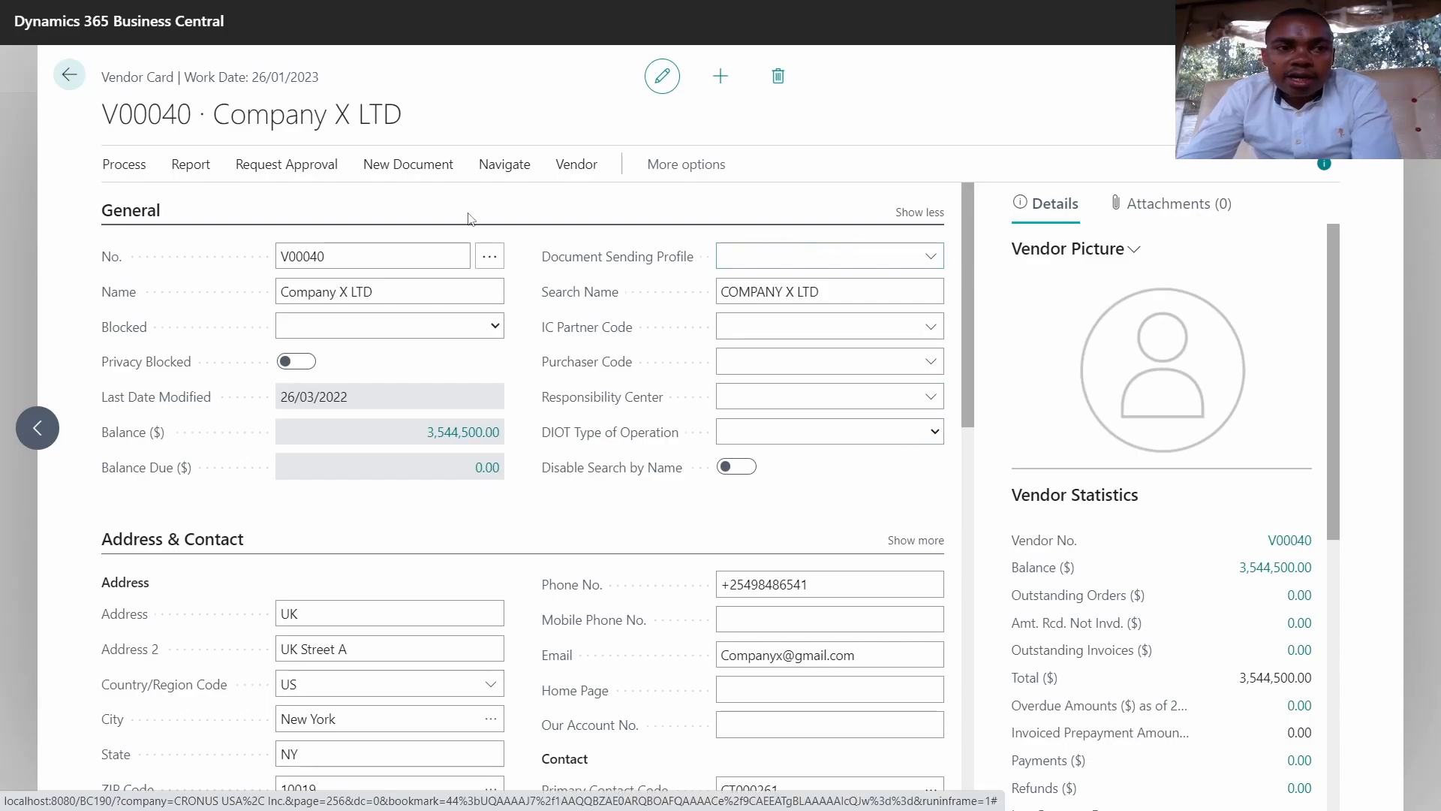
Step: Check V00040's ledger entry for invoice 108041 (external INV0004) behind its balance, then return to Vendors
{"action": "left_click", "coordinate": [69, 77]}
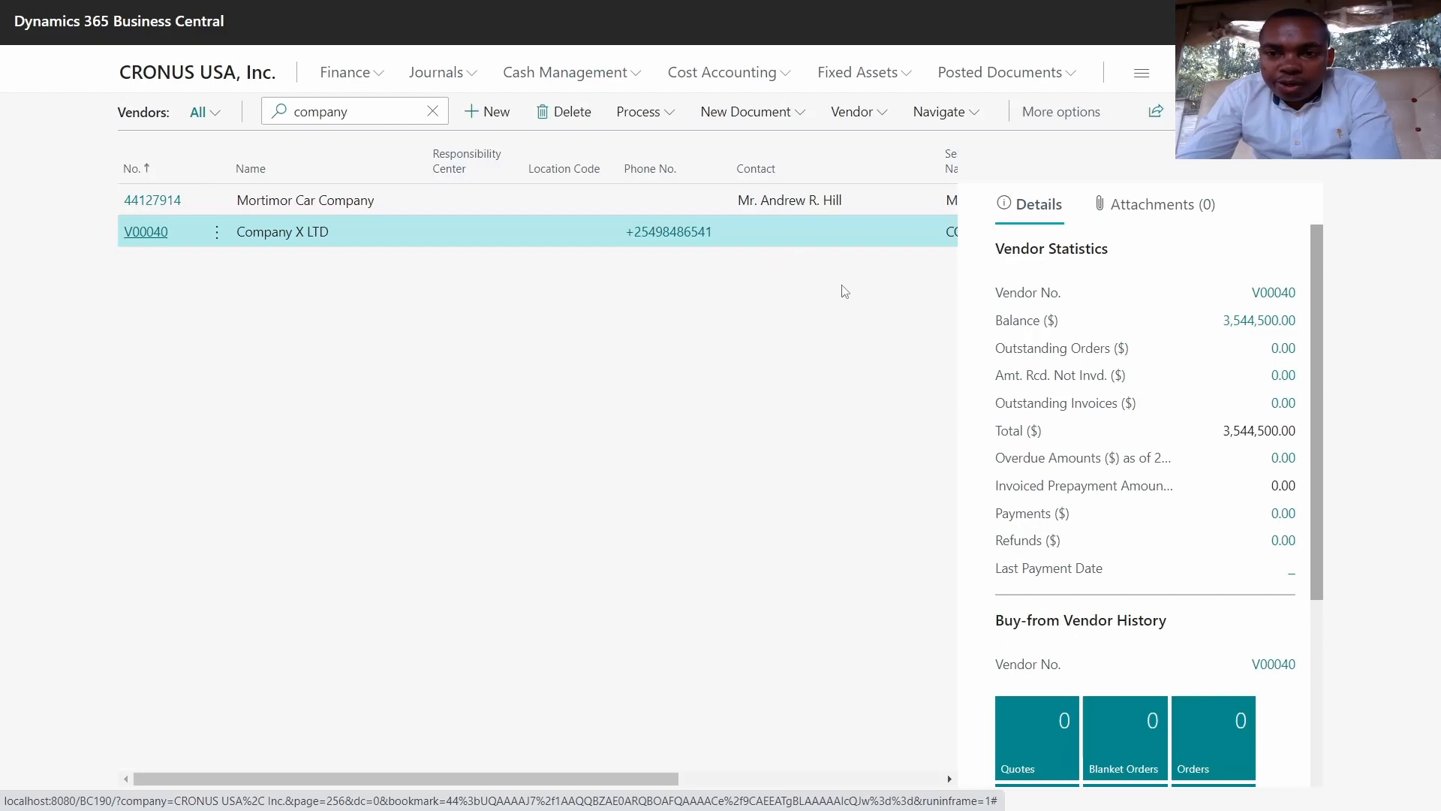
{"action": "left_click", "coordinate": [1246, 320]}
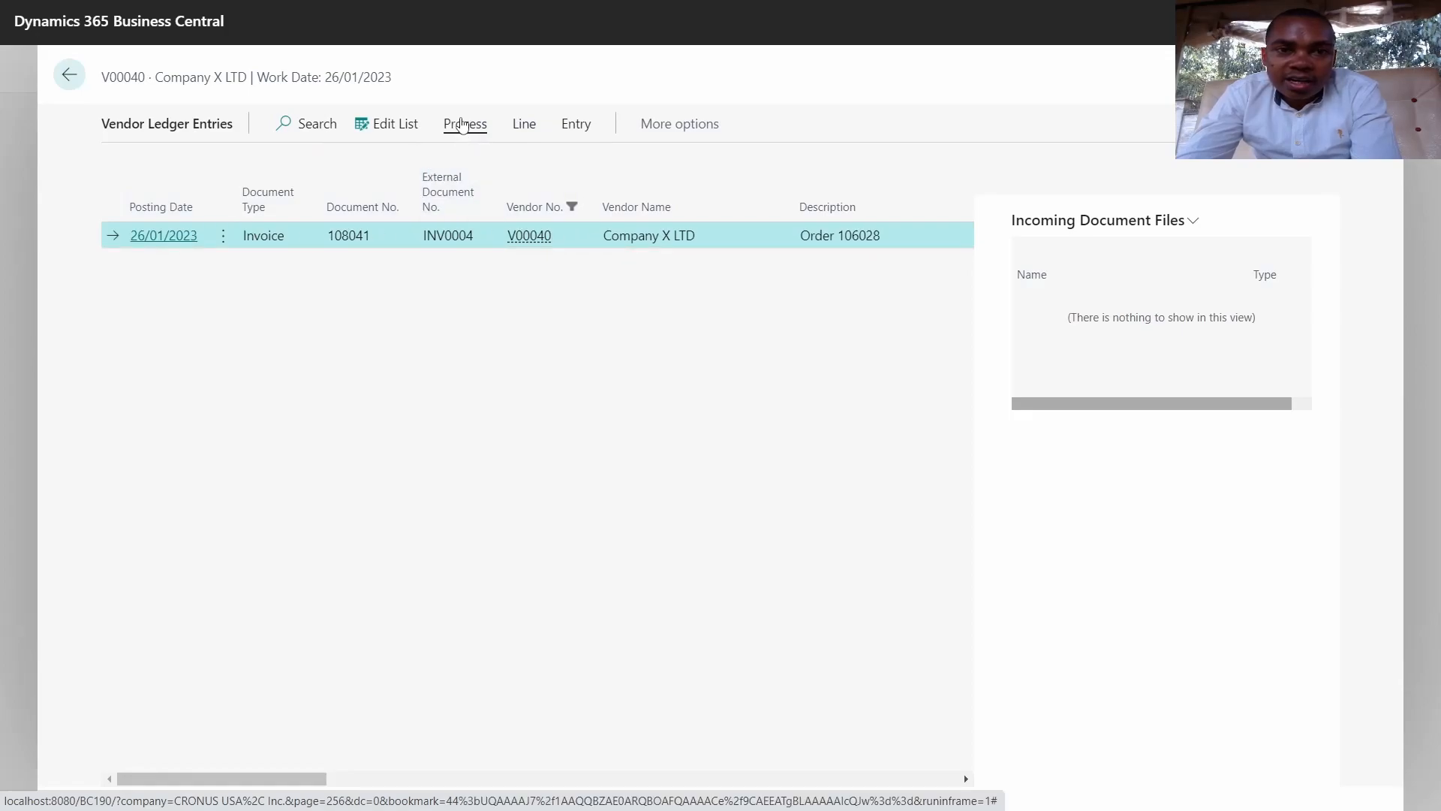
{"action": "left_click", "coordinate": [463, 125]}
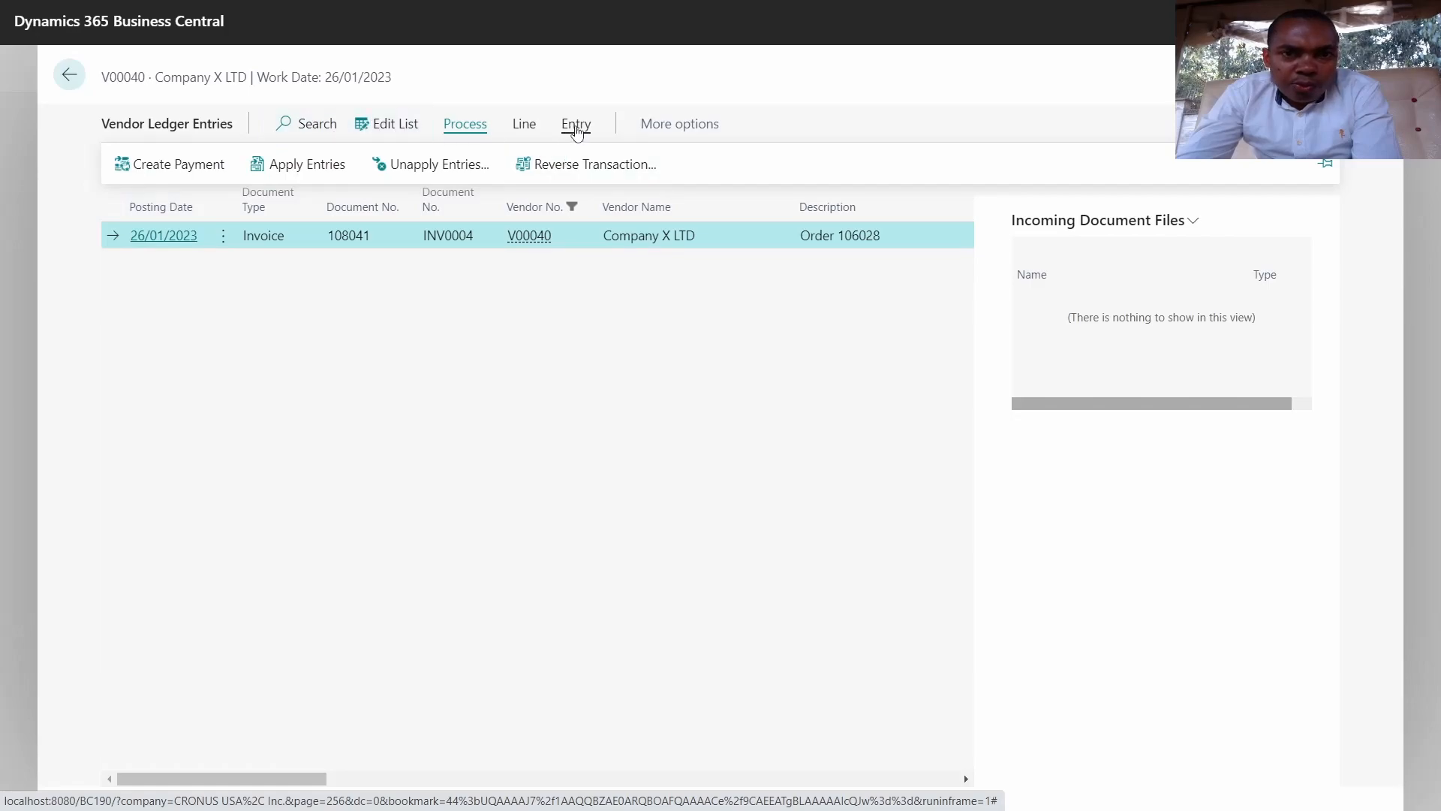
{"action": "left_click", "coordinate": [576, 124]}
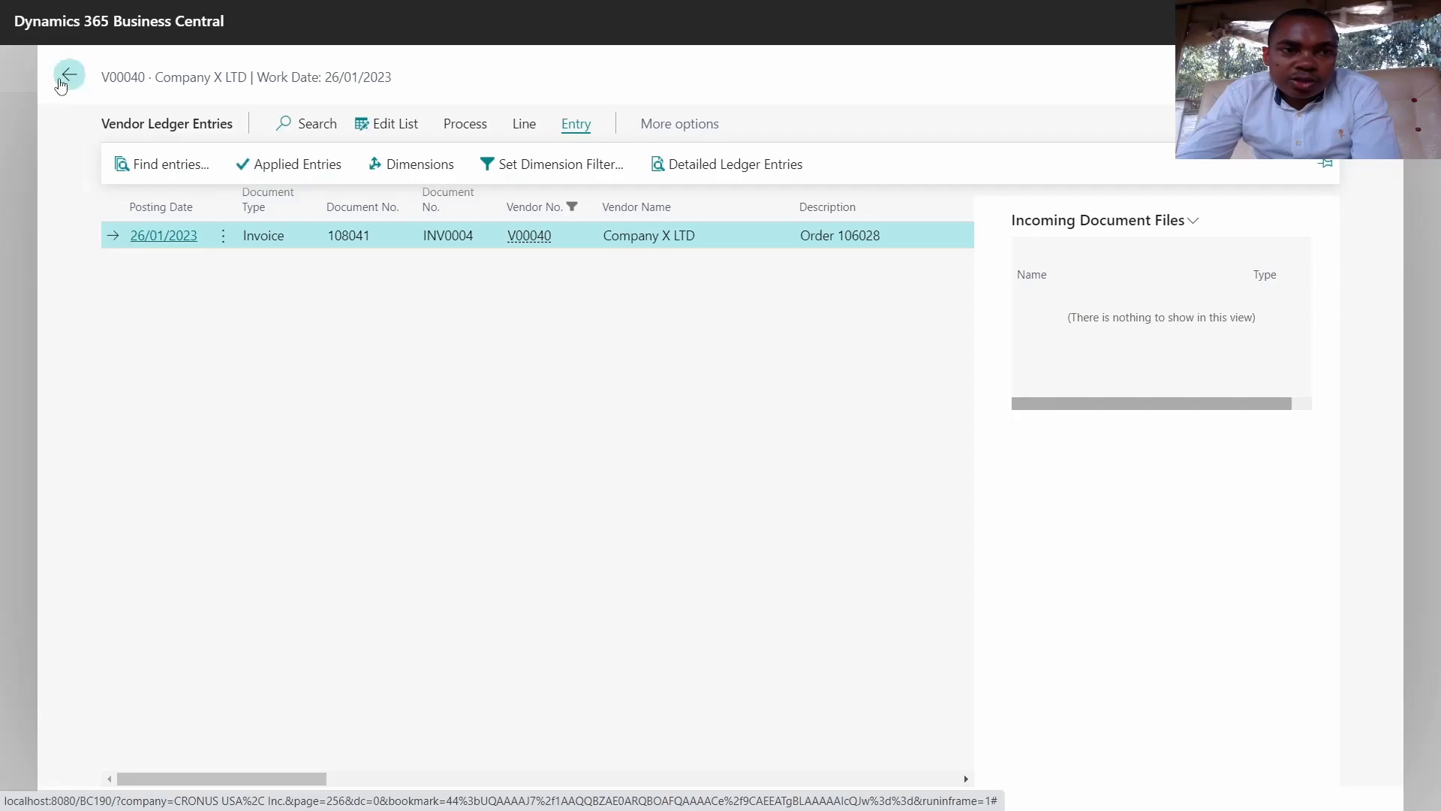
{"action": "left_click", "coordinate": [68, 76]}
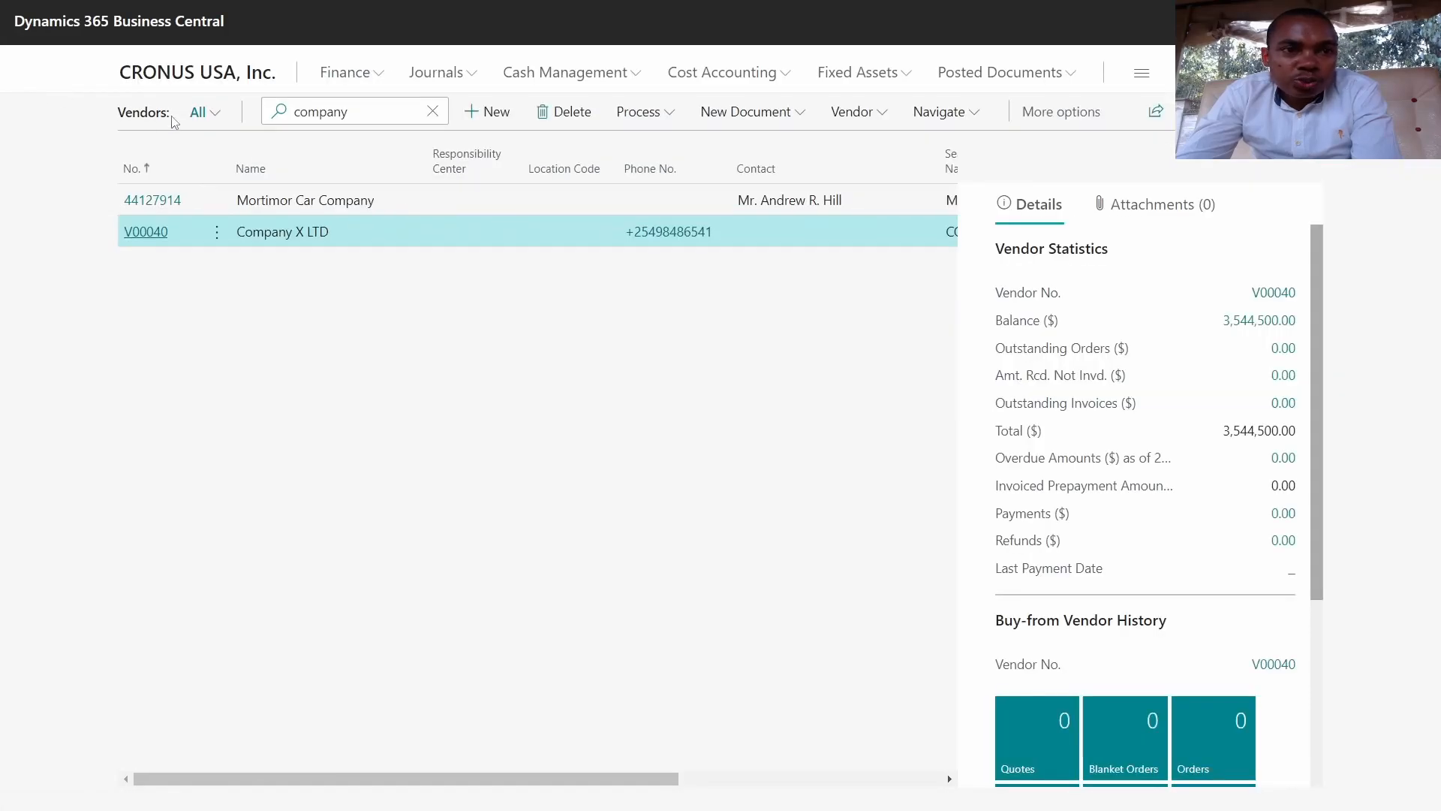
Step: Open the card for fixed asset FA000100 Toyota Car from the Fixed Assets list
{"action": "left_click", "coordinate": [182, 84]}
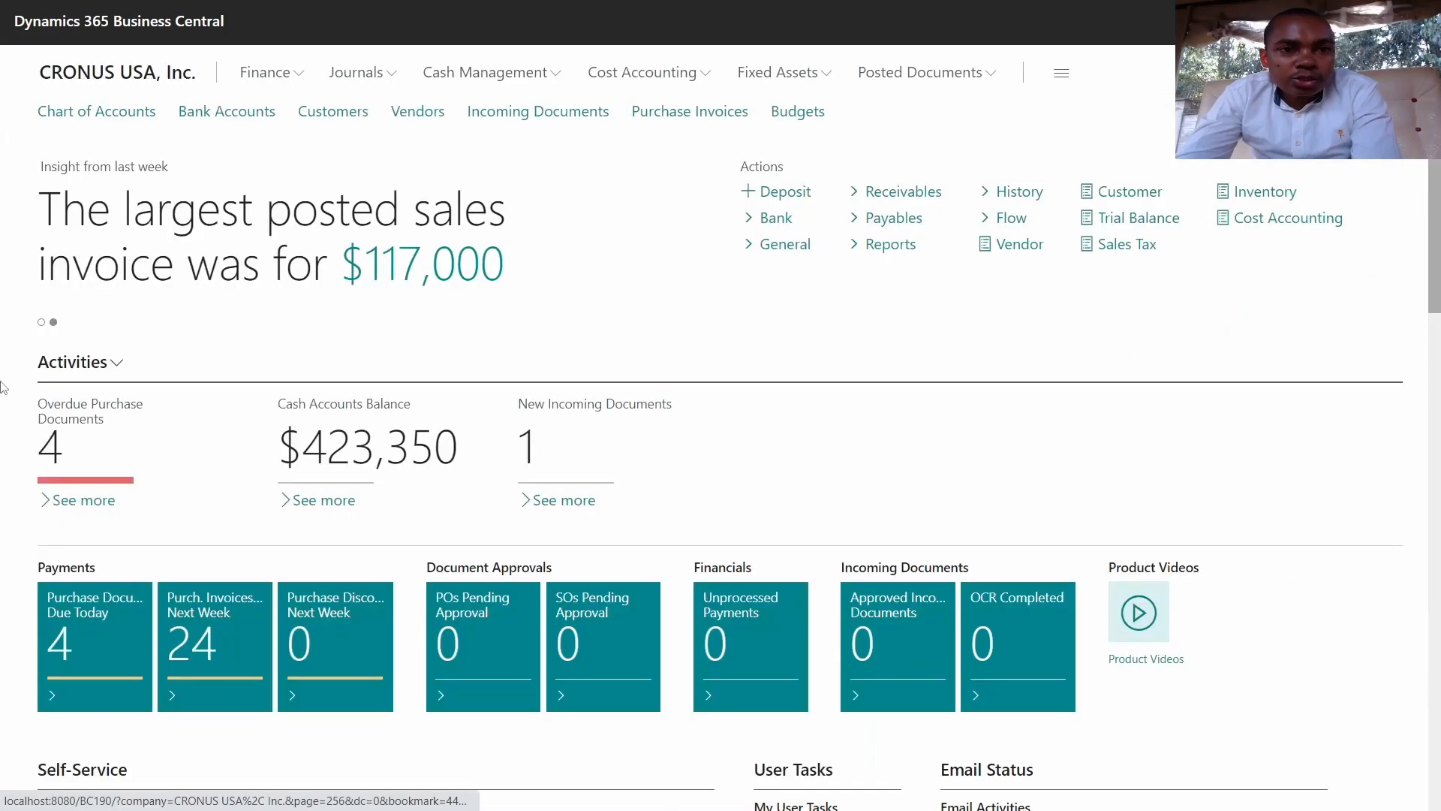
{"action": "left_click", "coordinate": [764, 81]}
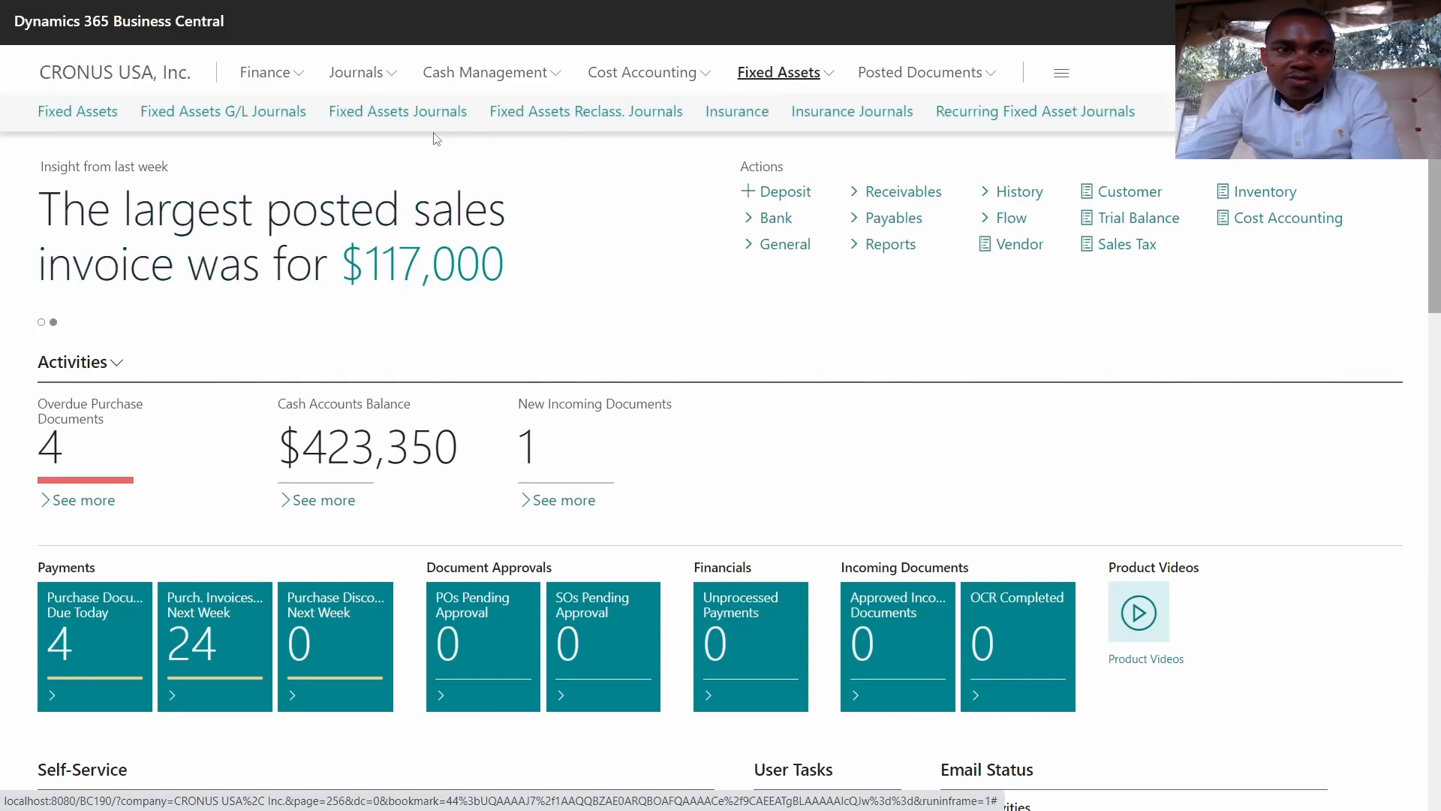
{"action": "left_click", "coordinate": [89, 116]}
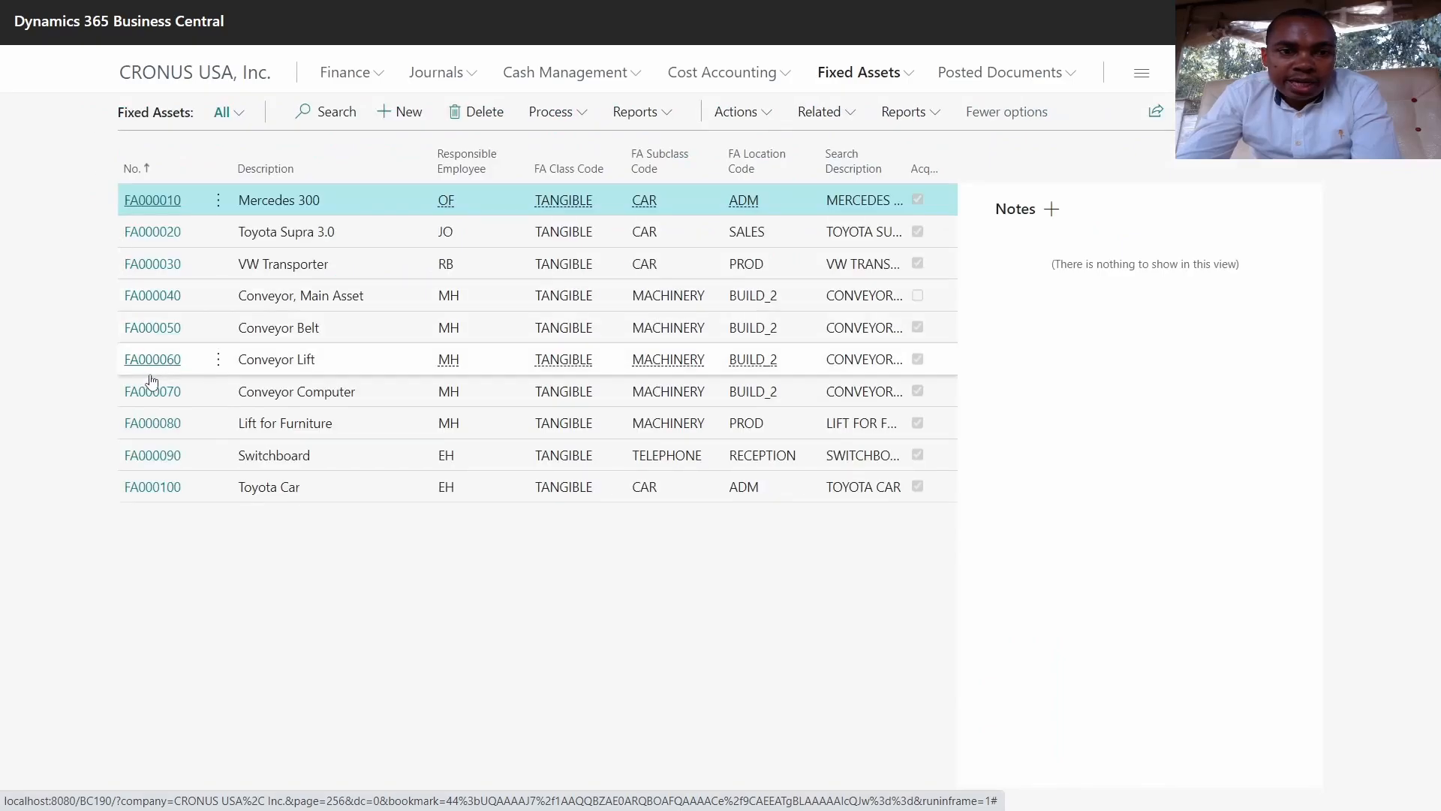
{"action": "left_click", "coordinate": [145, 493]}
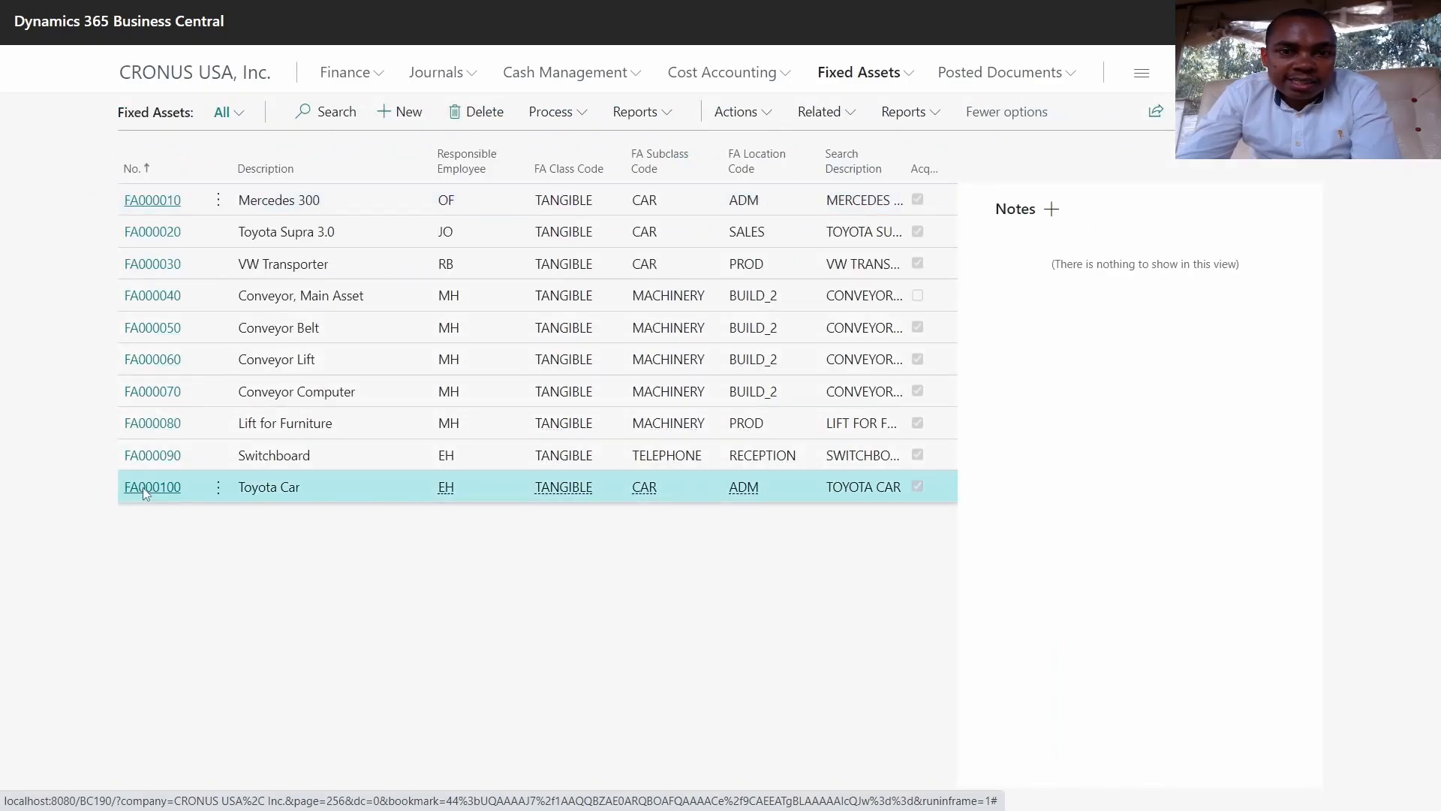
{"action": "left_click", "coordinate": [145, 488]}
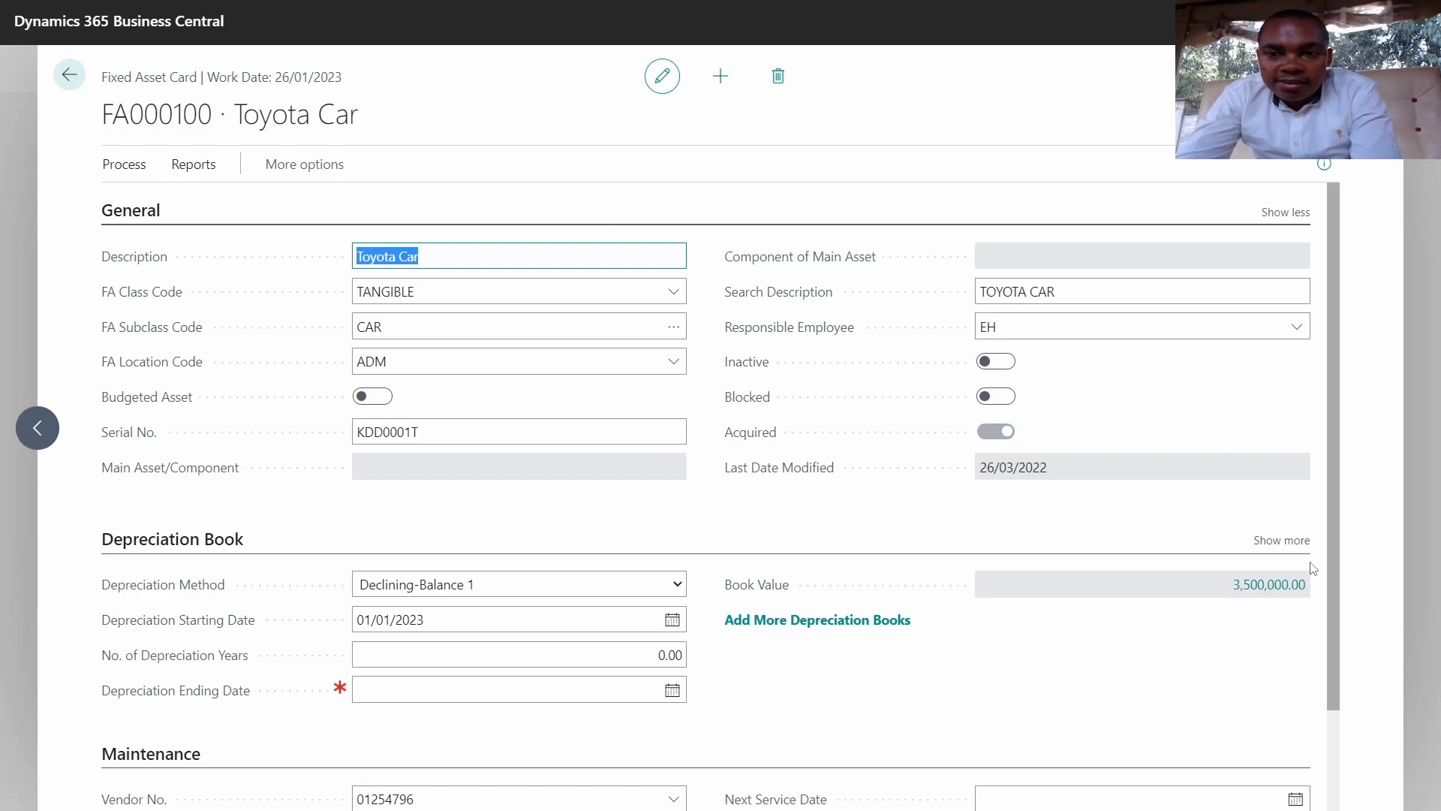
Step: Trace the 3,500,000.00 book value to posted invoice 108041 through Find entries, then return to the card
{"action": "left_click", "coordinate": [1264, 593]}
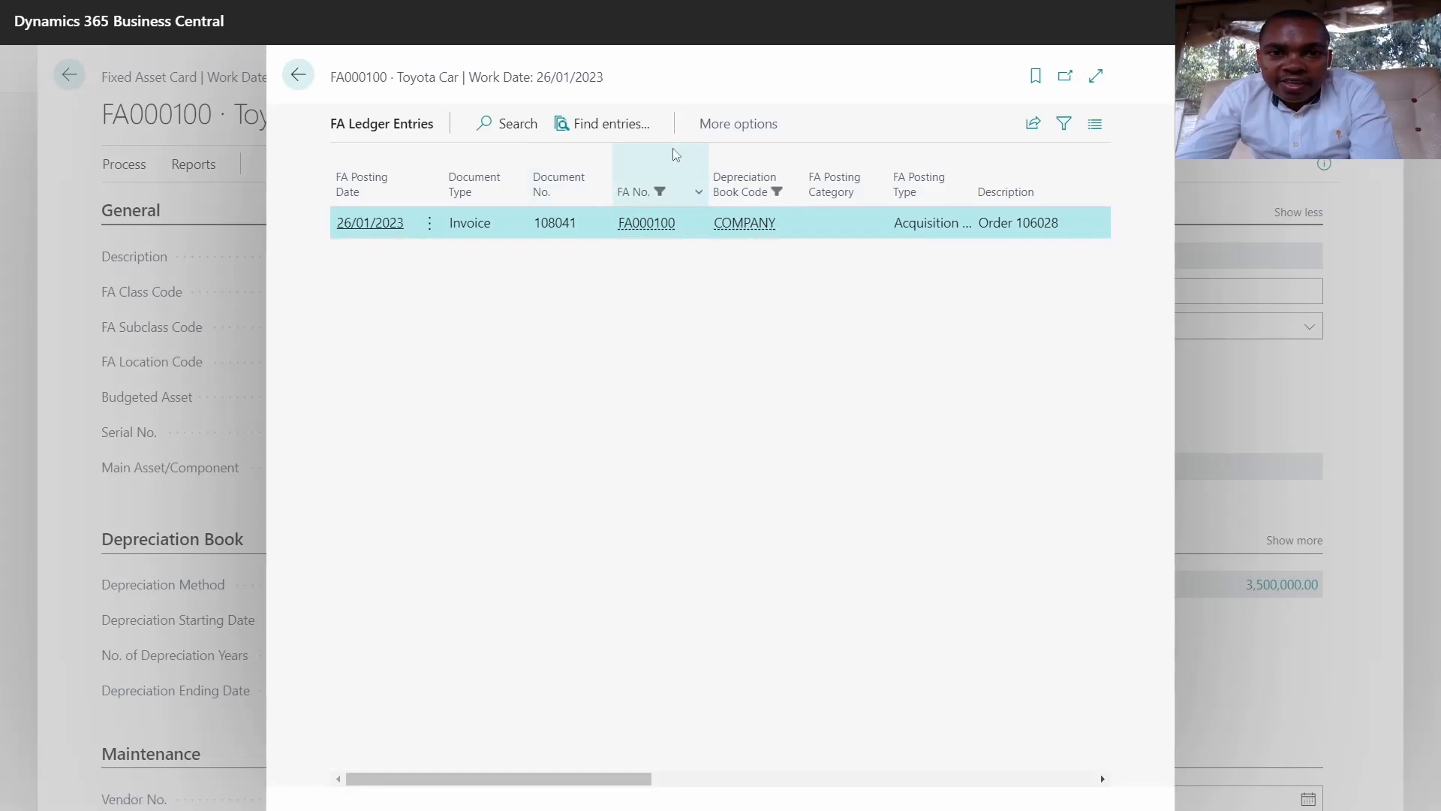
{"action": "left_click", "coordinate": [616, 126]}
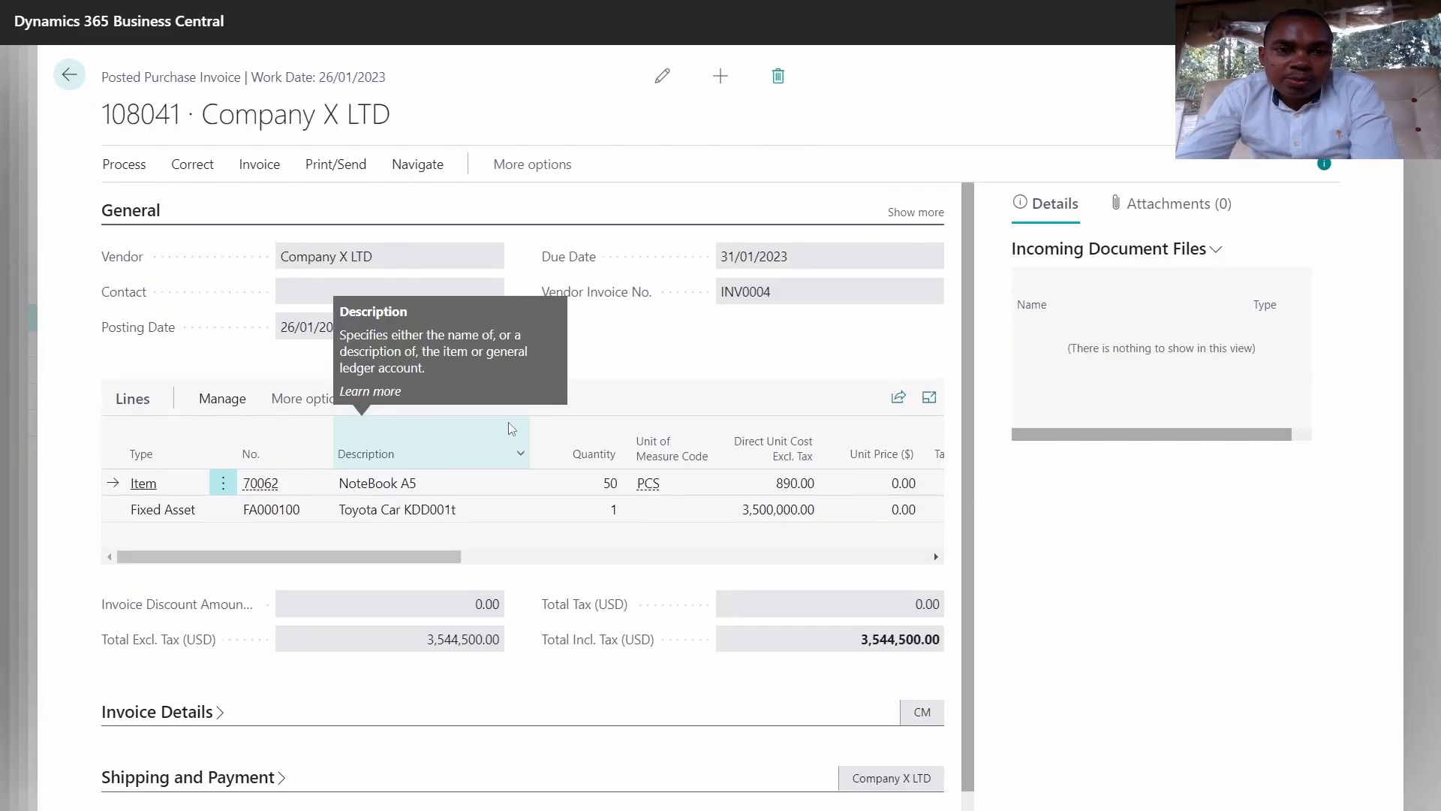
{"action": "left_click", "coordinate": [68, 77]}
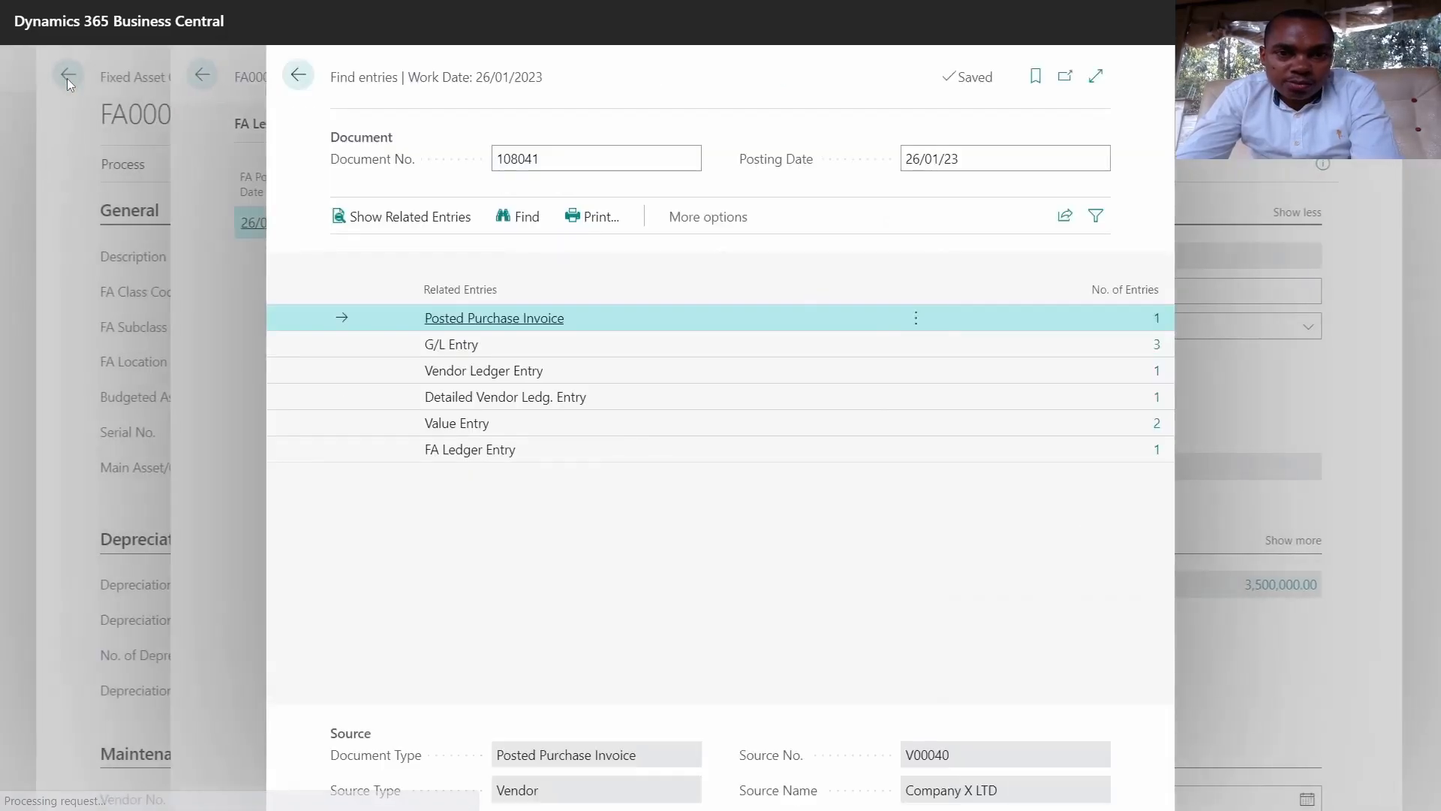
{"action": "left_click", "coordinate": [295, 77]}
{"action": "left_click", "coordinate": [295, 77]}
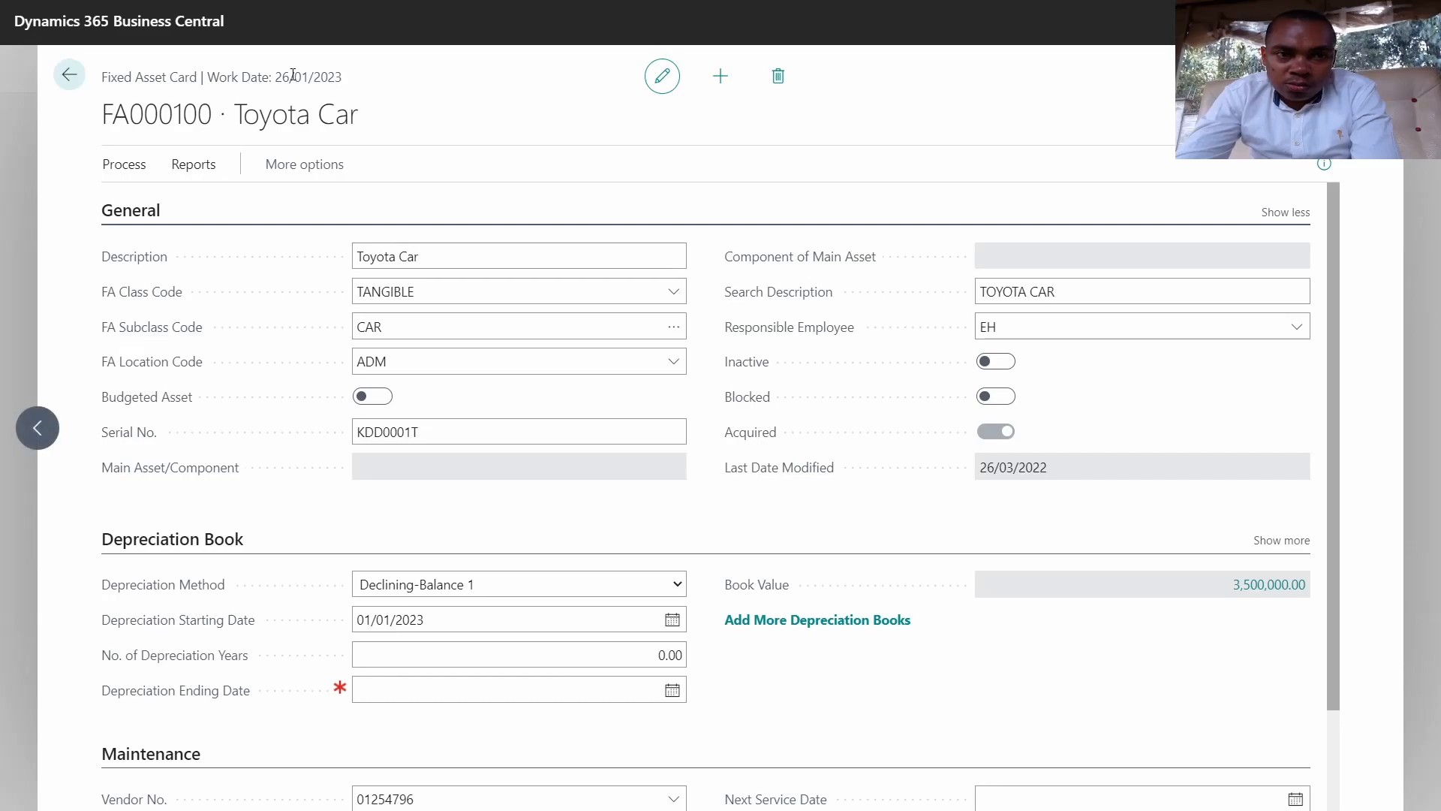
Step: Go to the home page and open the Items list via search for 'item'
{"action": "left_click", "coordinate": [69, 75]}
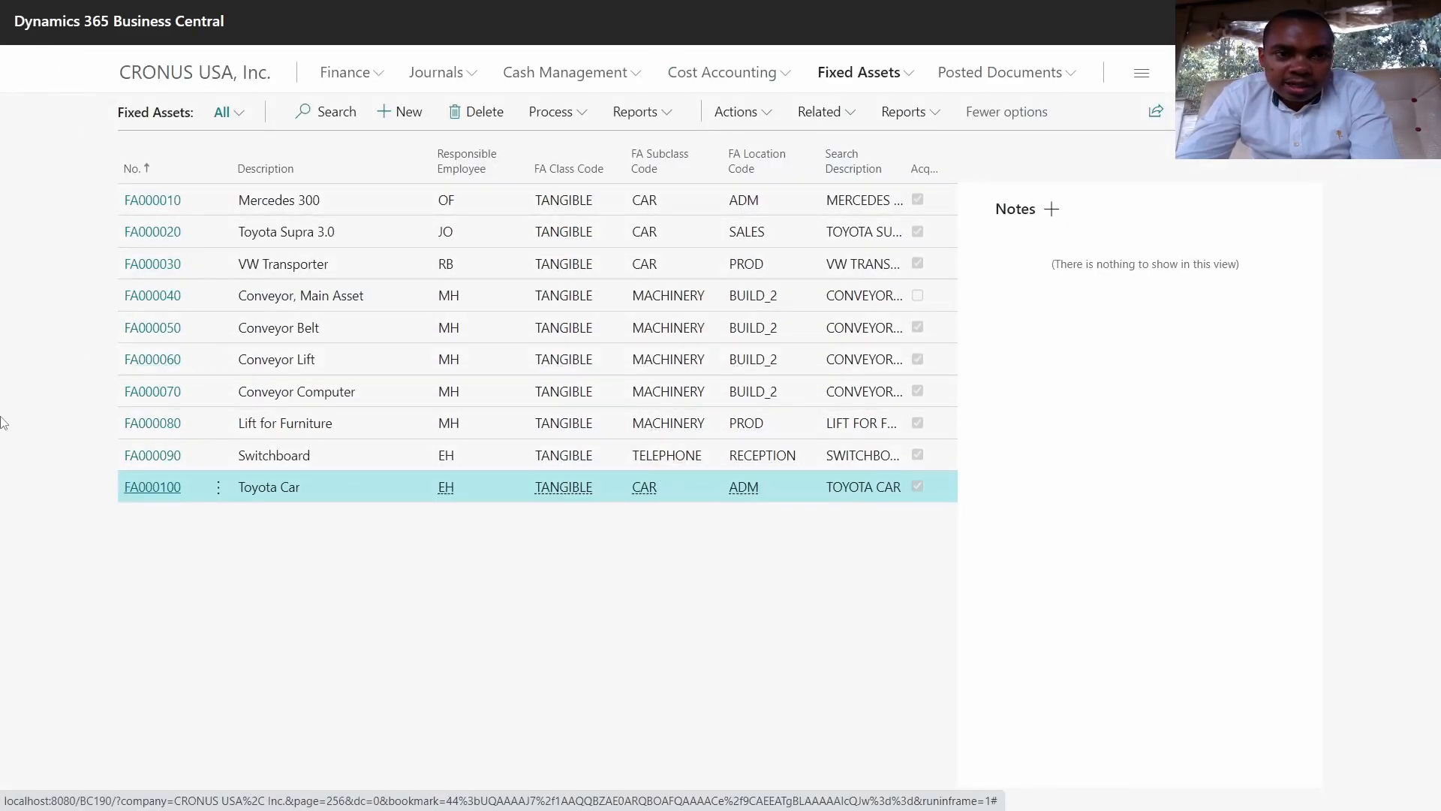
{"action": "left_click", "coordinate": [182, 88]}
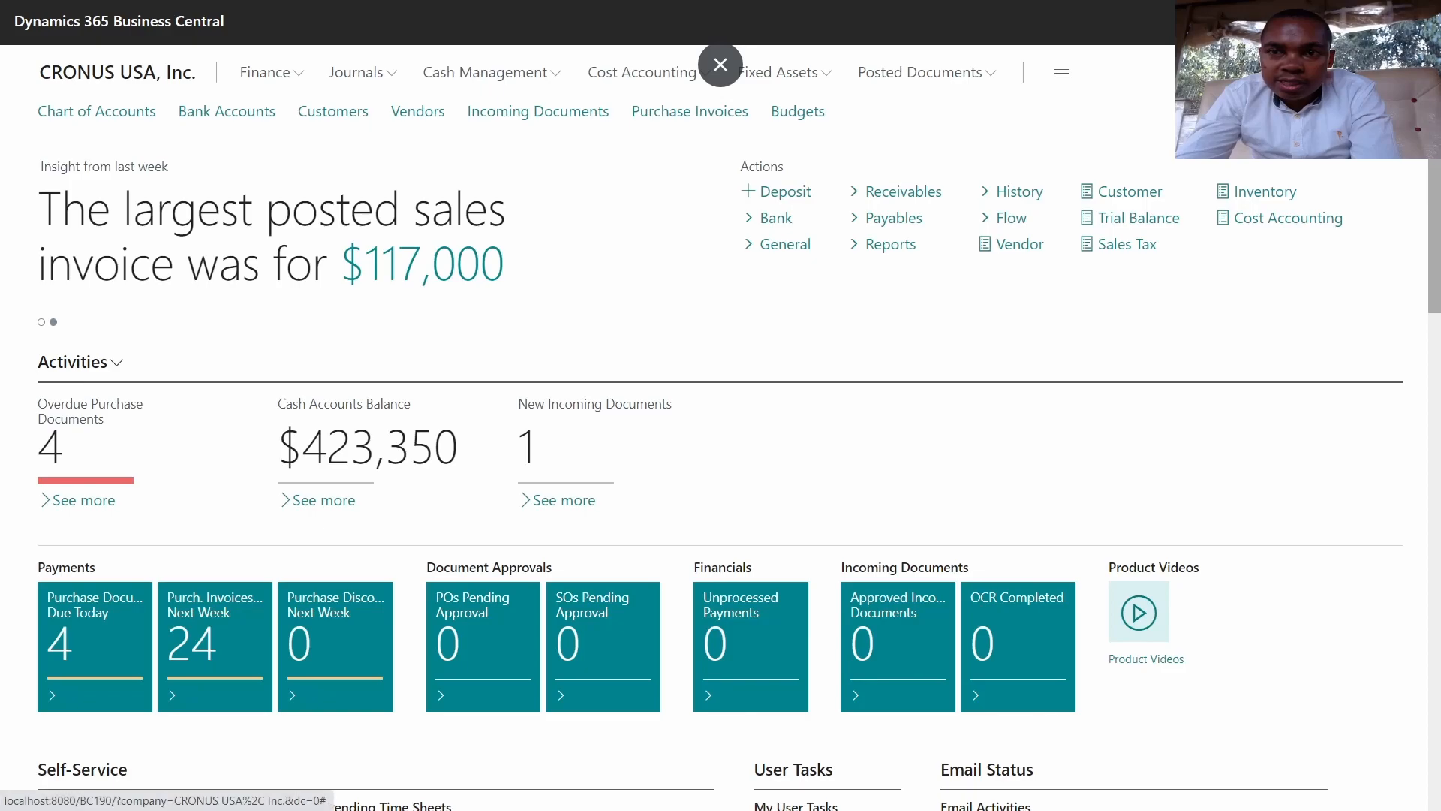
{"action": "key", "text": "alt+q"}
{"action": "type", "text": "item"}
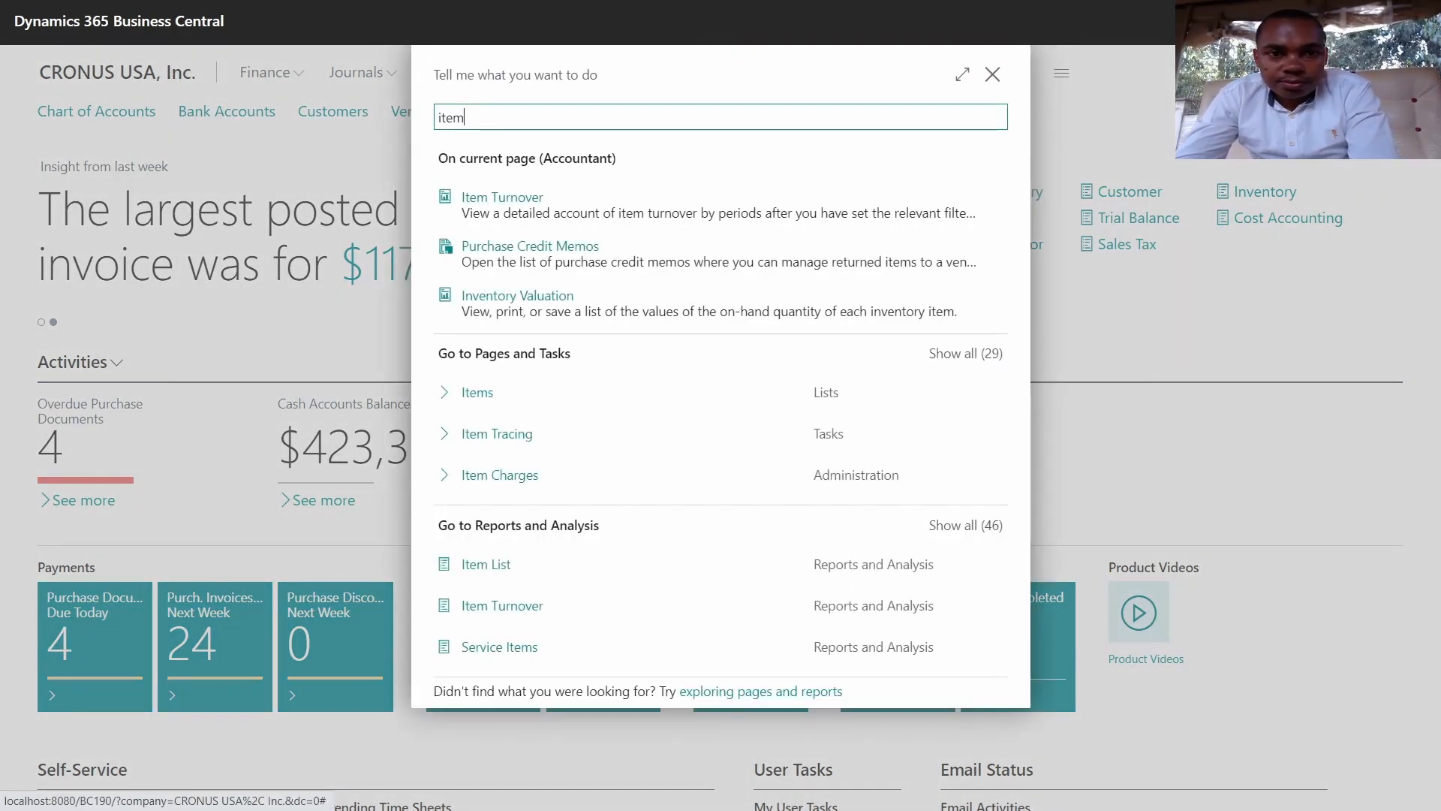
{"action": "left_click", "coordinate": [488, 401]}
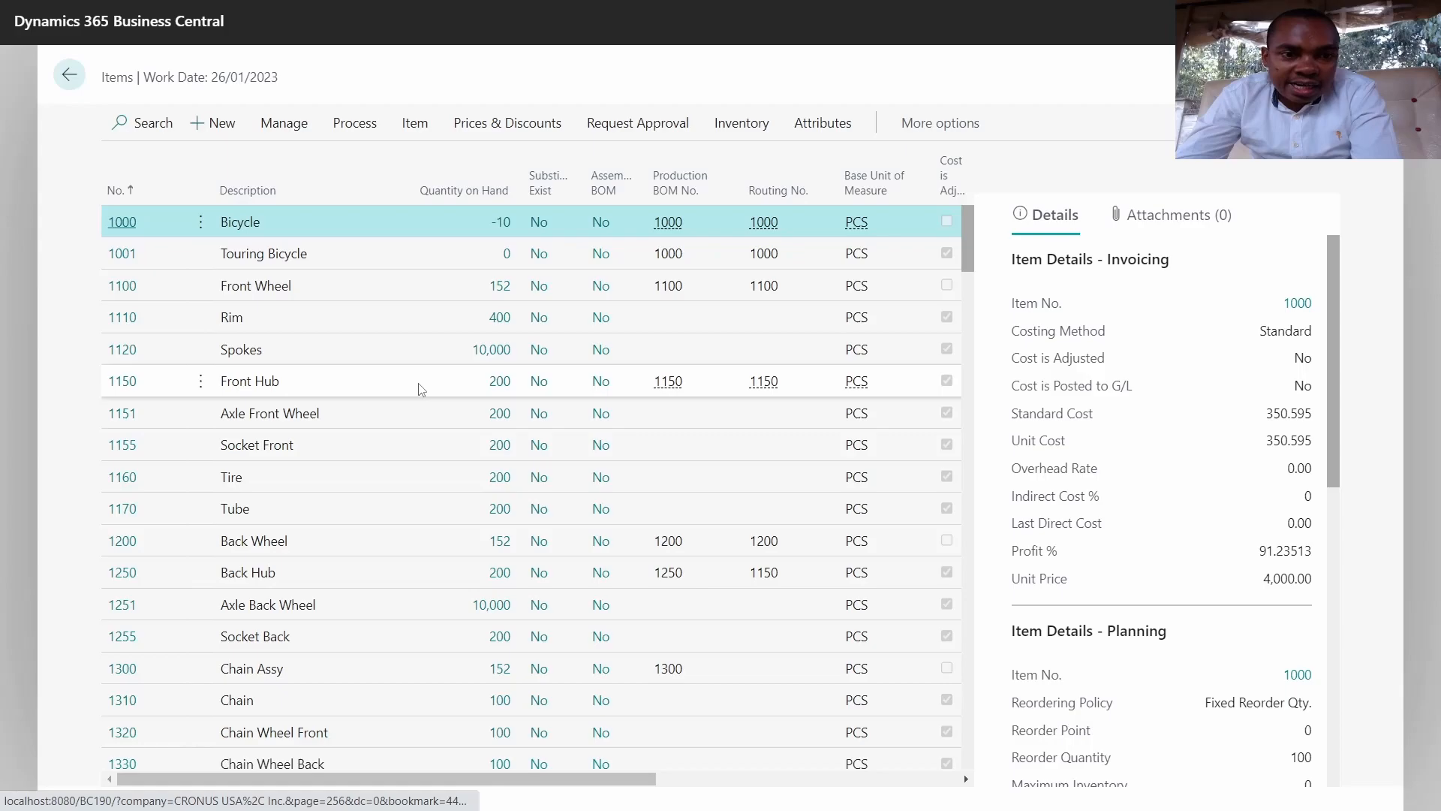
{"action": "scroll", "coordinate": [419, 387], "scroll_direction": "down", "scroll_amount": 15}
{"action": "scroll", "coordinate": [419, 388], "scroll_direction": "down", "scroll_amount": 5}
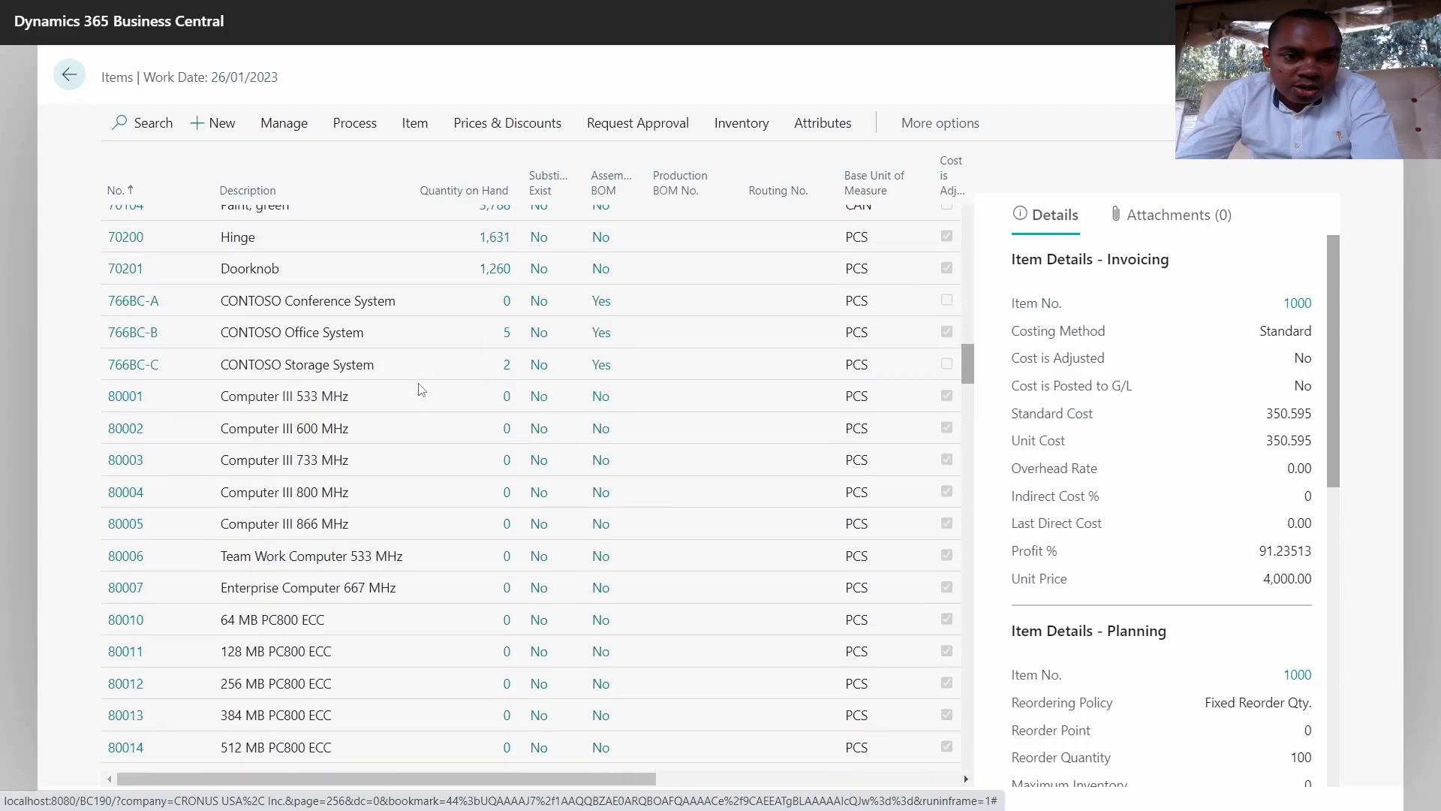
{"action": "scroll", "coordinate": [418, 386], "scroll_direction": "up", "scroll_amount": 10}
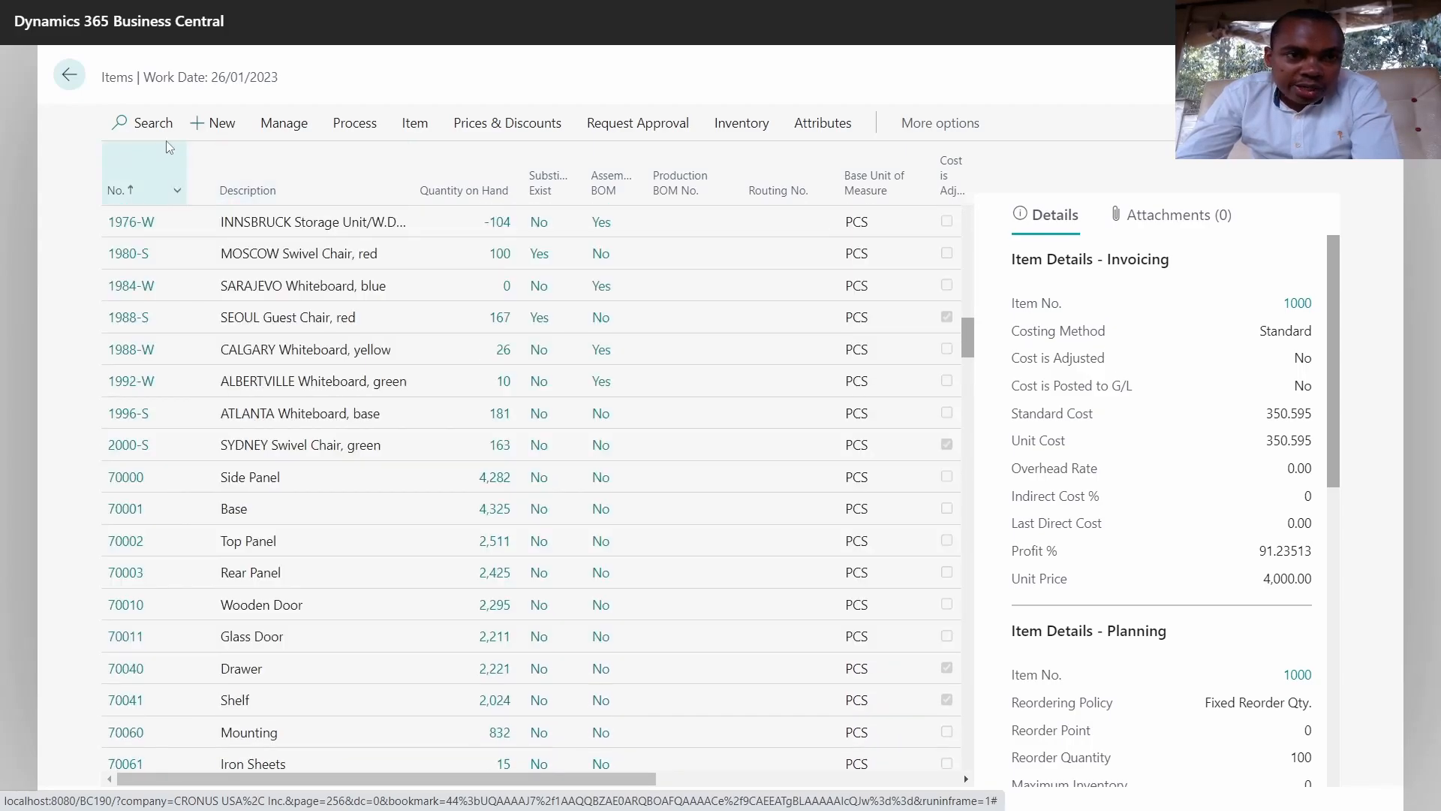
Step: Find NoteBook A5 (70062) by searching 'note' and open the ledger entries behind inventory 50
{"action": "left_click", "coordinate": [145, 122]}
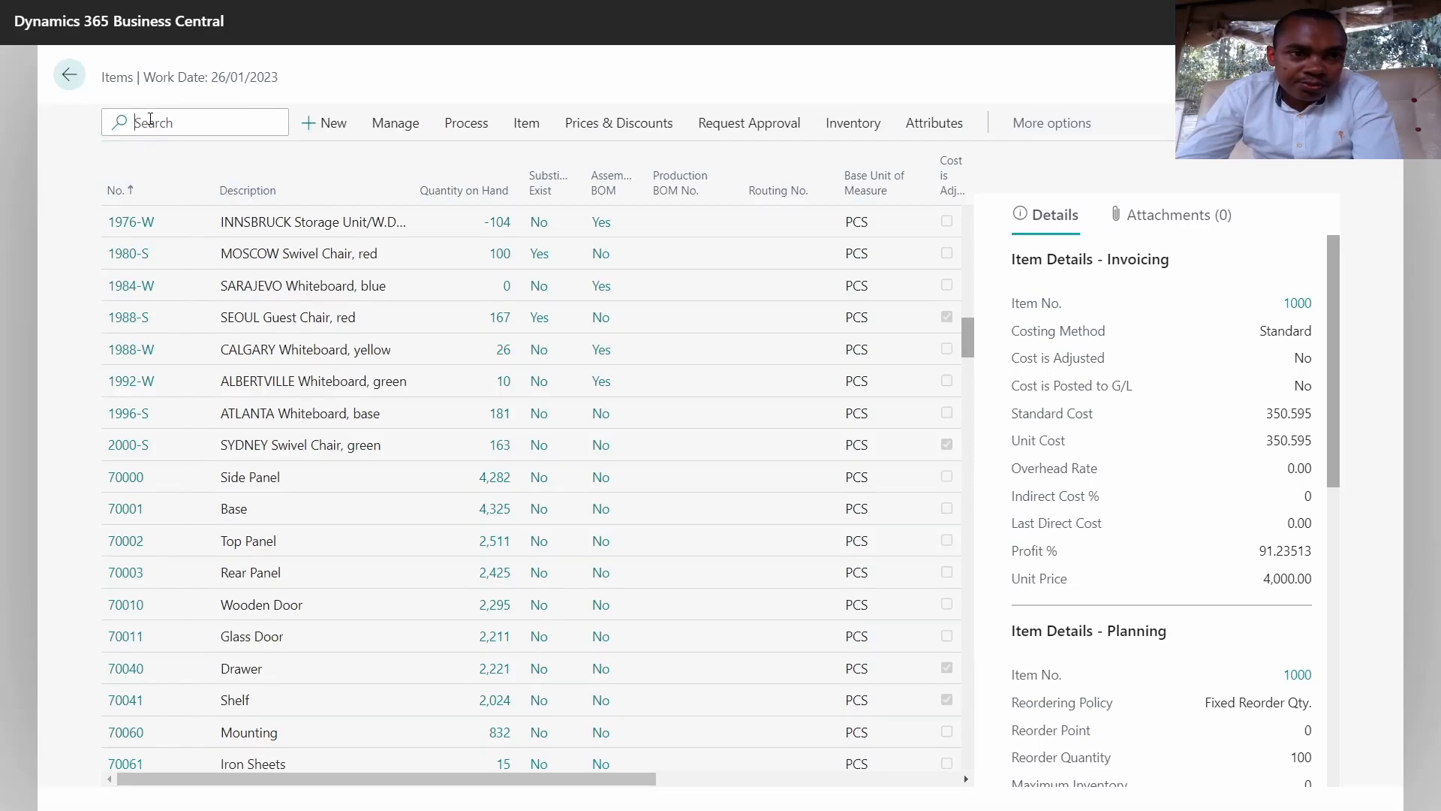
{"action": "type", "text": "note"}
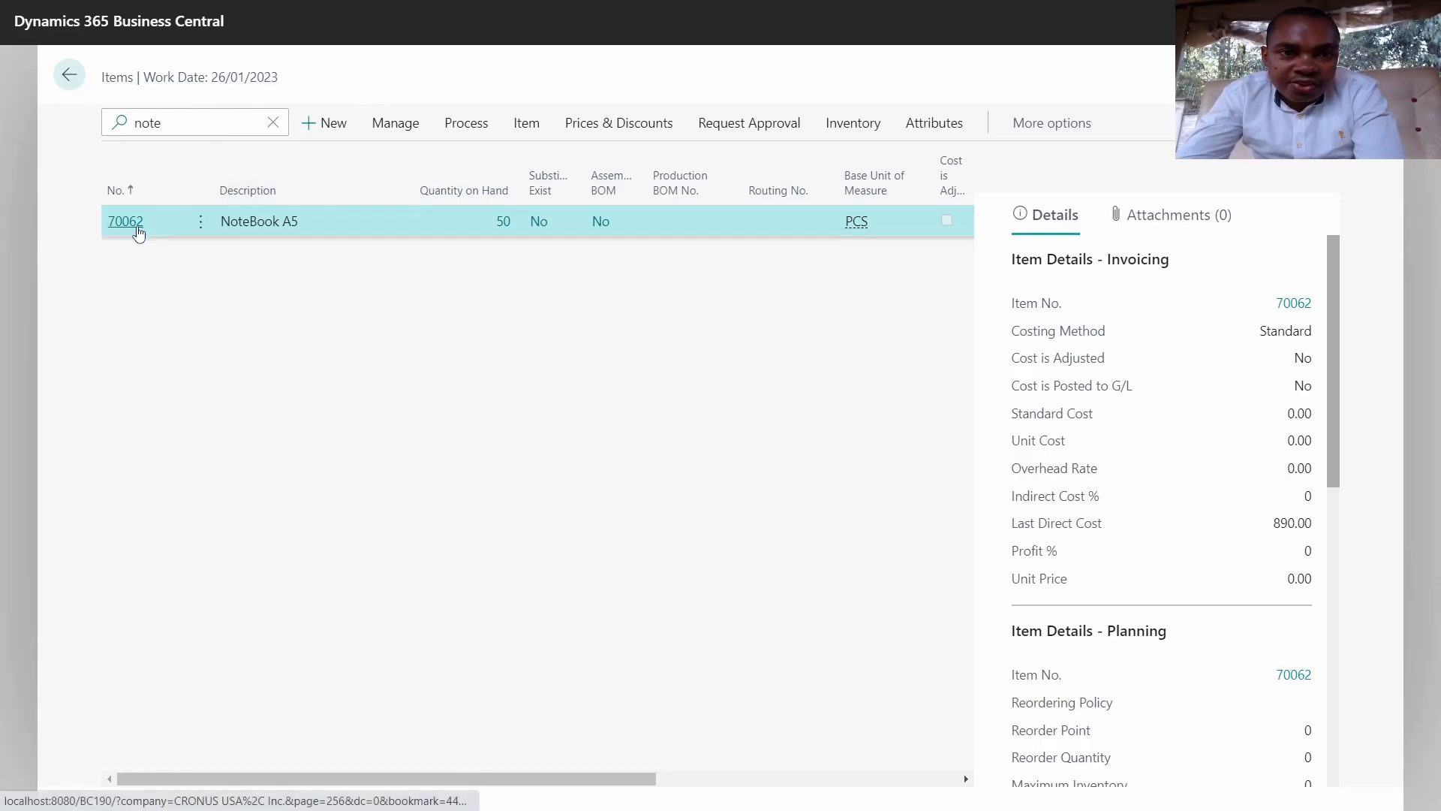
{"action": "left_click", "coordinate": [137, 228]}
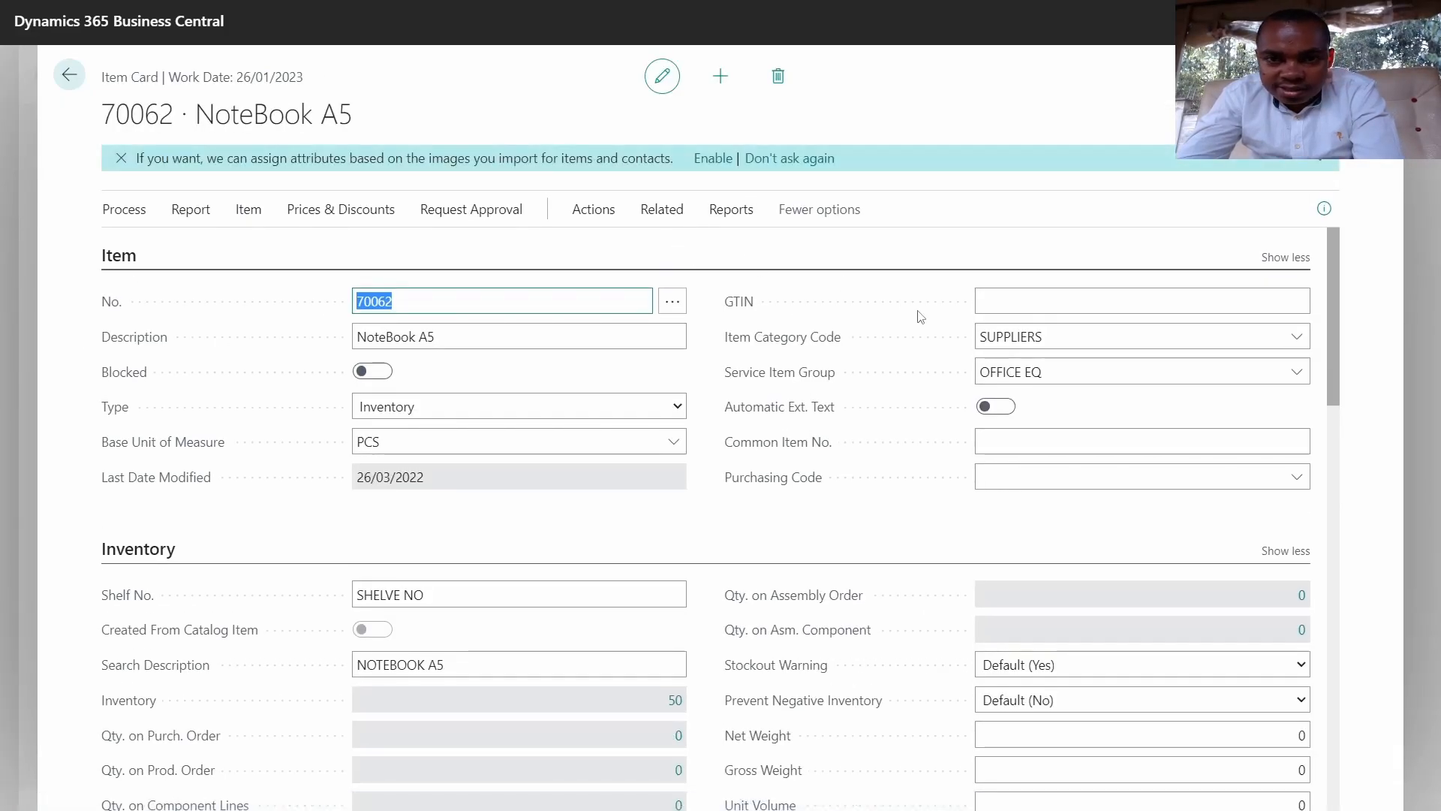
{"action": "scroll", "coordinate": [866, 337], "scroll_direction": "down", "scroll_amount": 6}
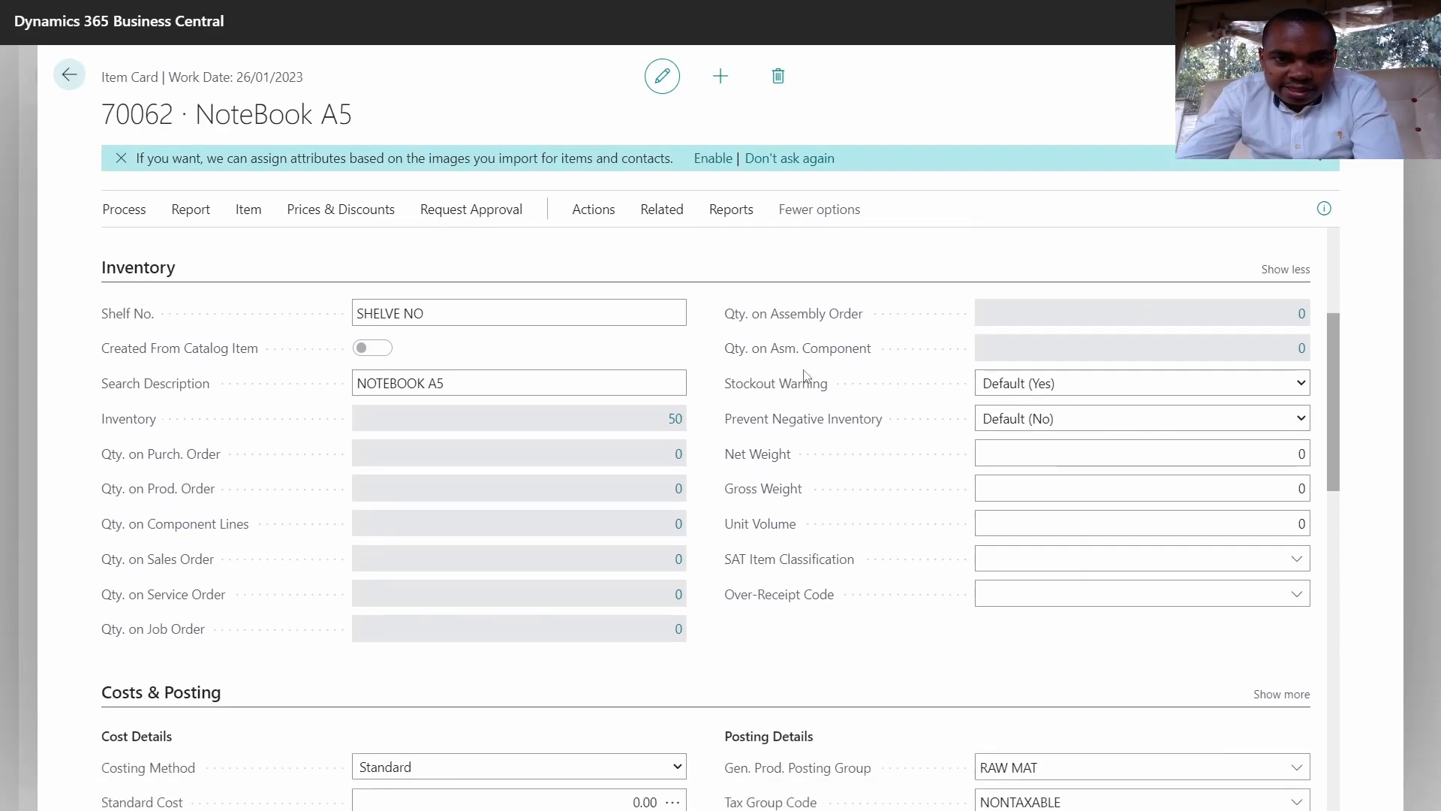
{"action": "scroll", "coordinate": [806, 375], "scroll_direction": "up", "scroll_amount": 3}
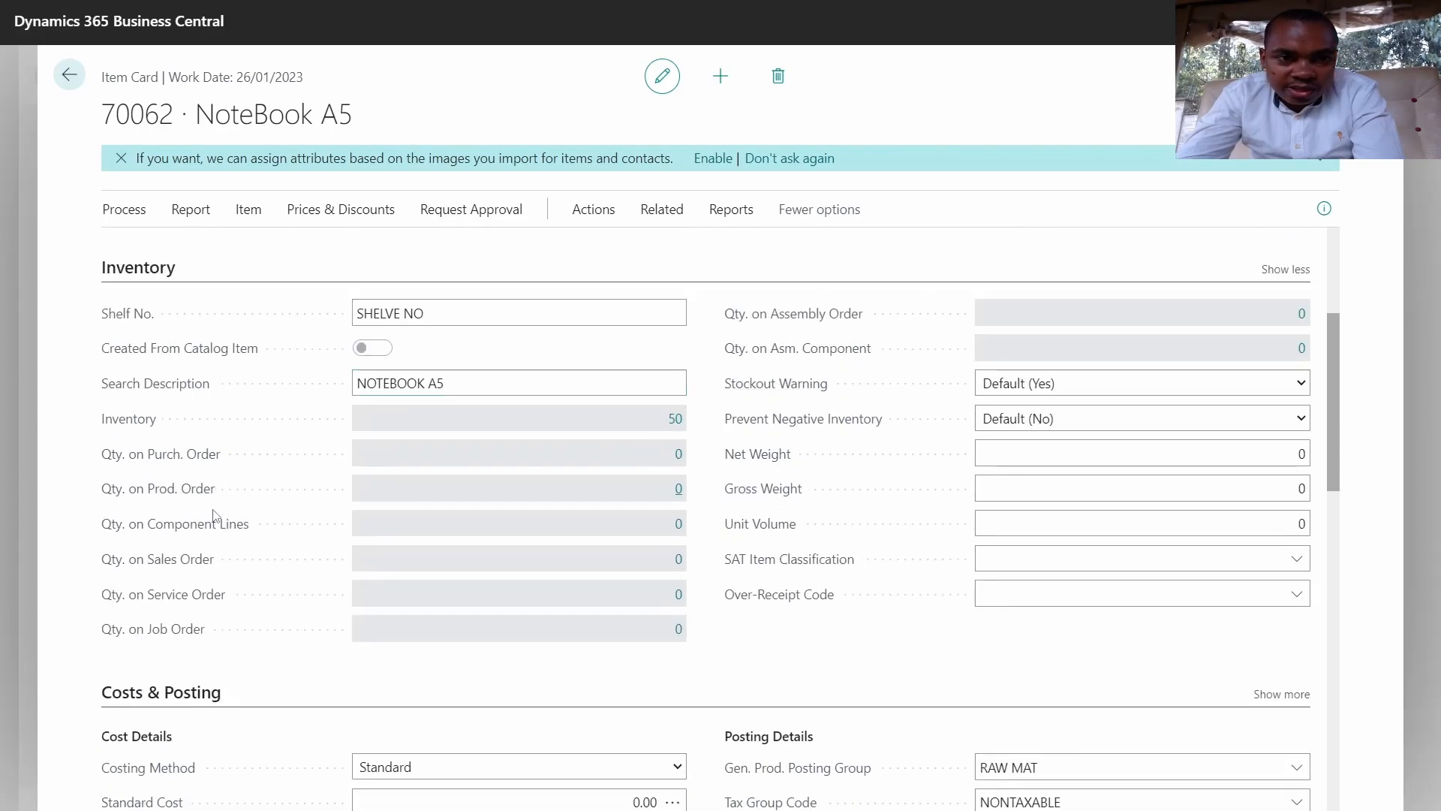
{"action": "left_click", "coordinate": [678, 420]}
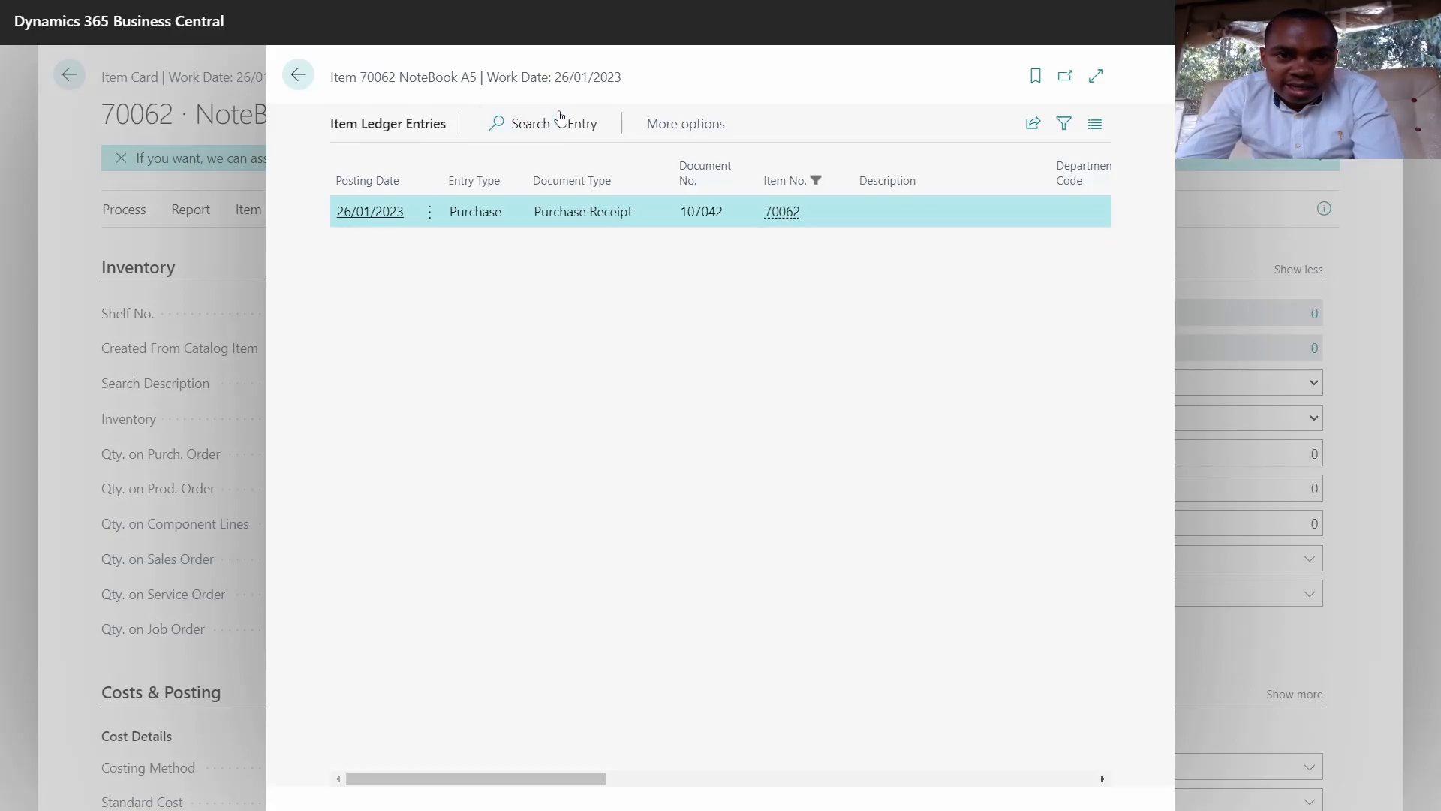
Step: Review posted receipt 107042's NoteBook A5 and FA000100 Toyota Car lines via Find entries, then close back home
{"action": "left_click", "coordinate": [584, 130]}
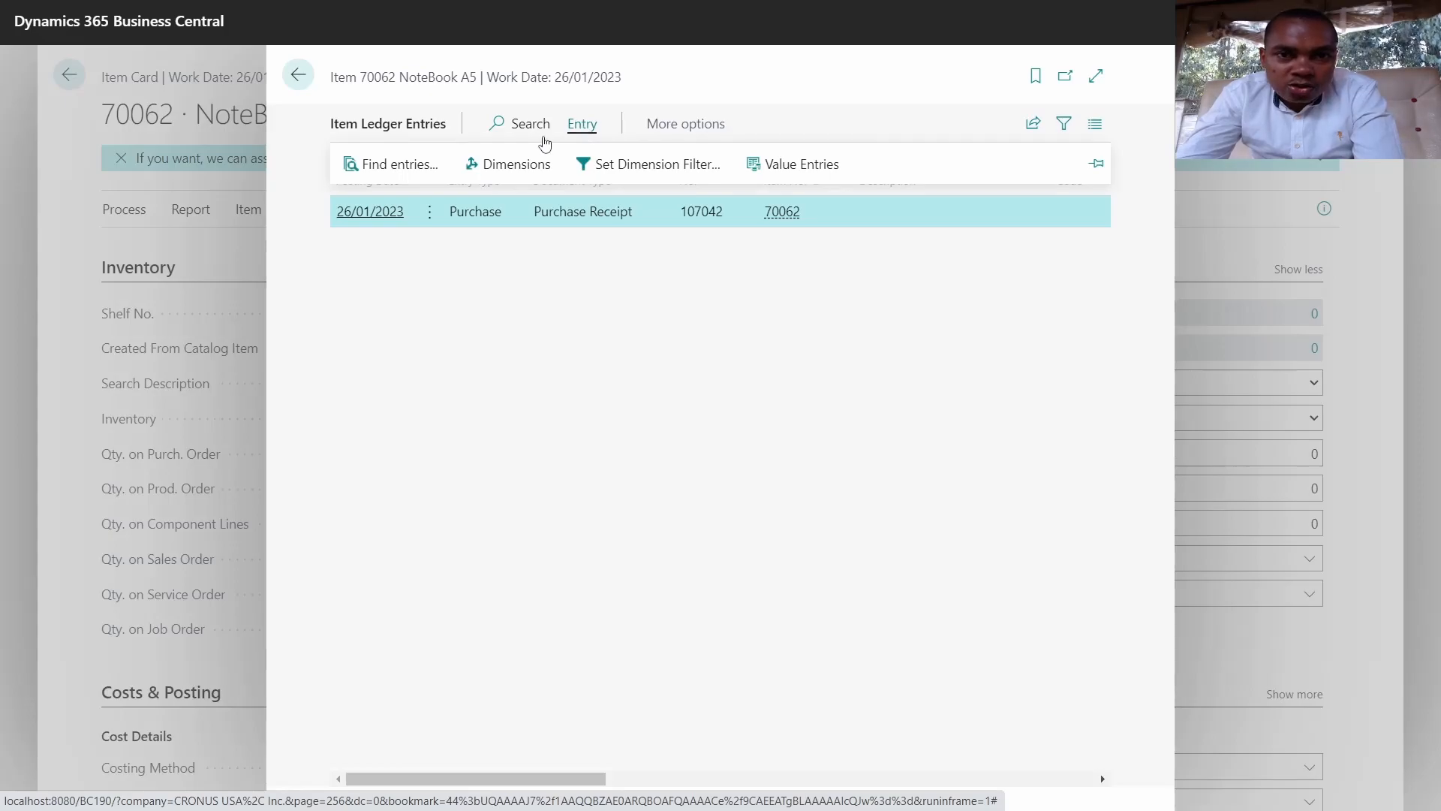
{"action": "left_click", "coordinate": [406, 172]}
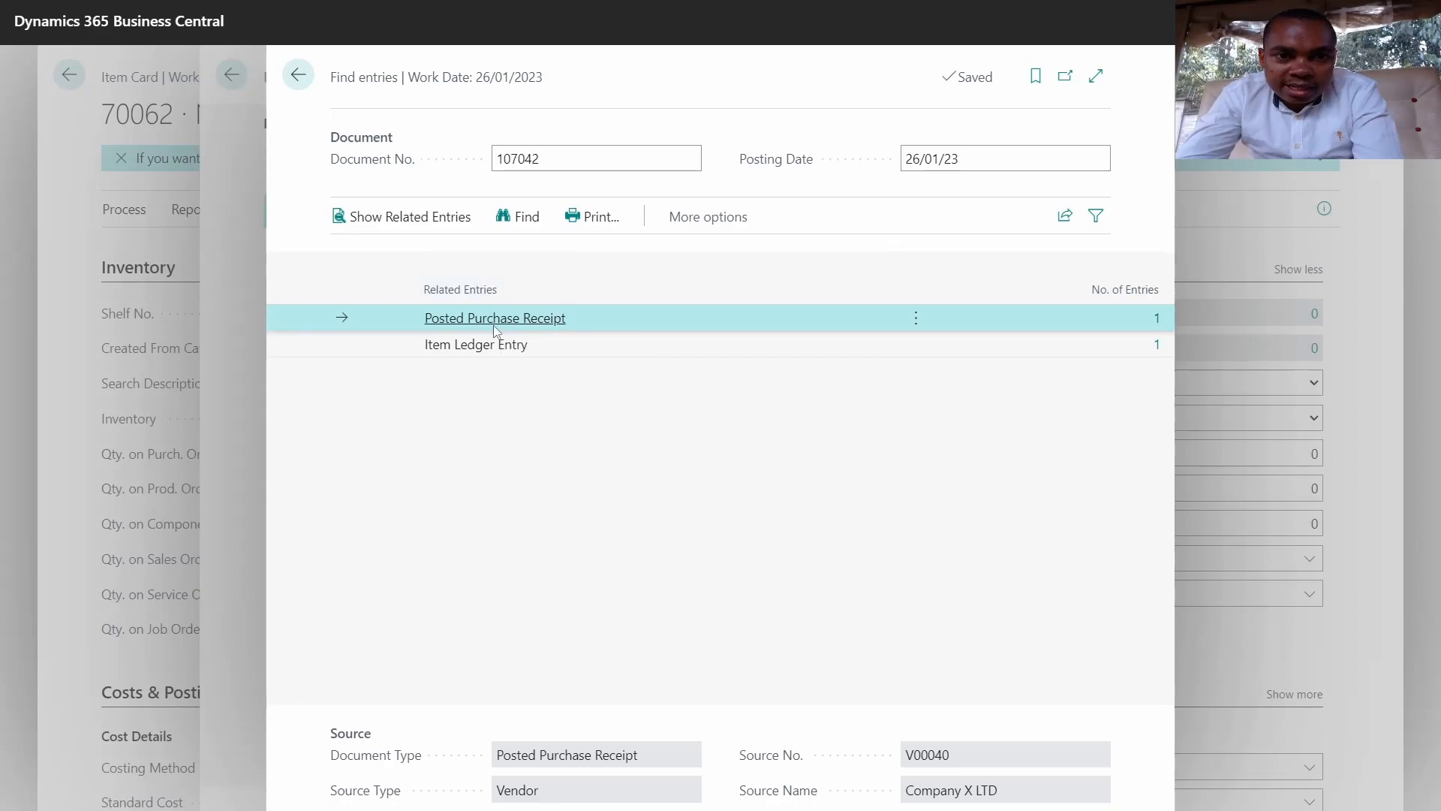
{"action": "left_click", "coordinate": [1159, 322]}
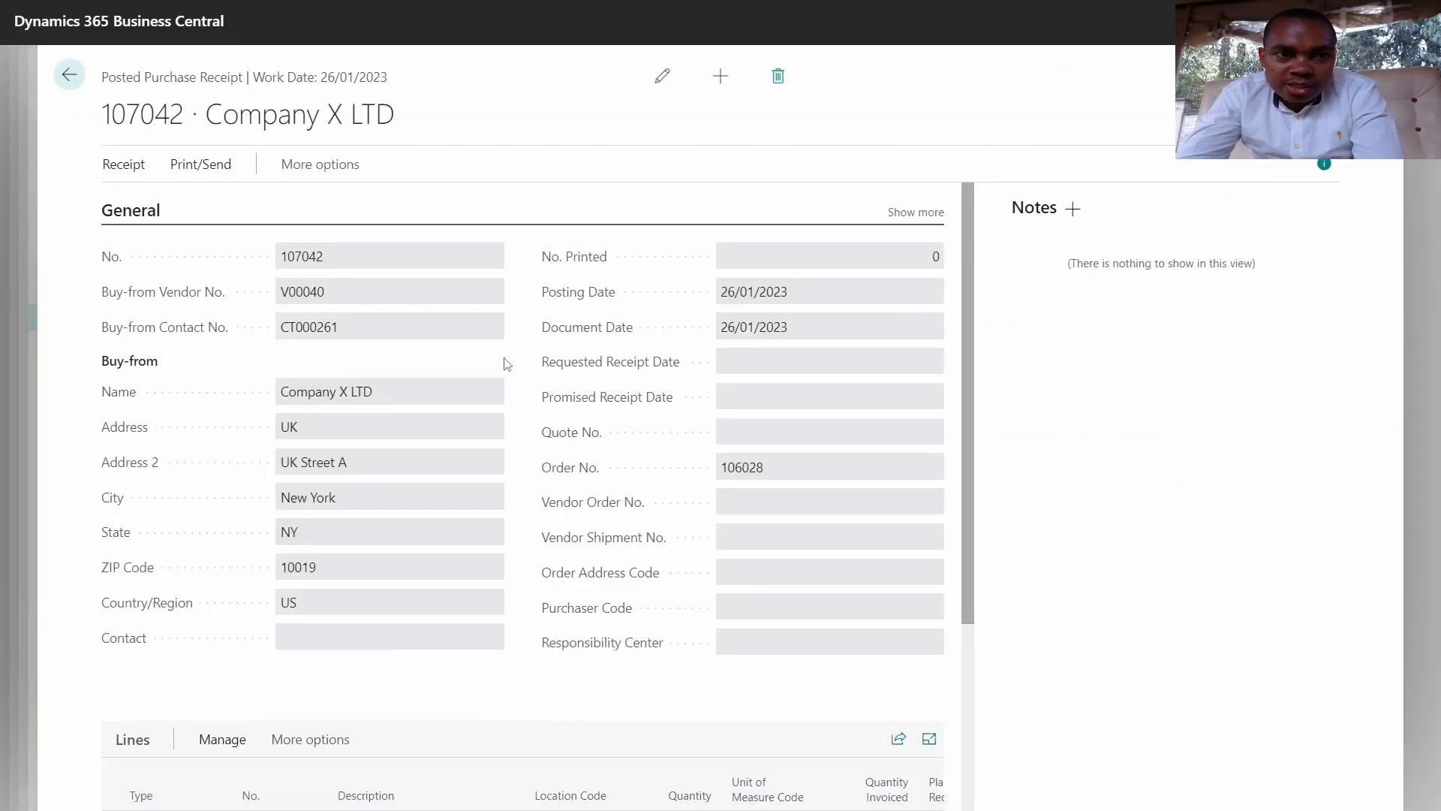
{"action": "scroll", "coordinate": [462, 416], "scroll_direction": "down", "scroll_amount": 3}
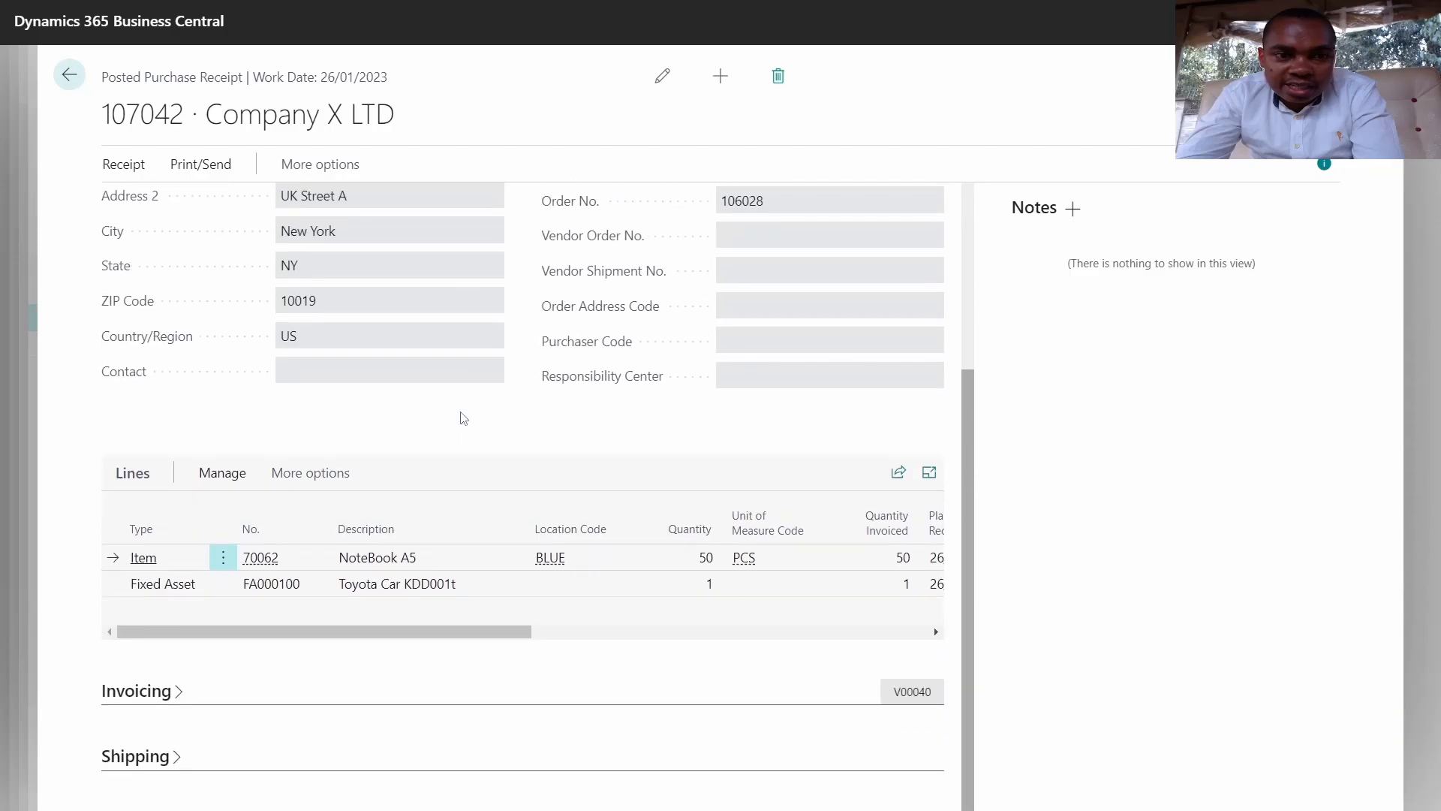
{"action": "scroll", "coordinate": [461, 418], "scroll_direction": "up", "scroll_amount": 3}
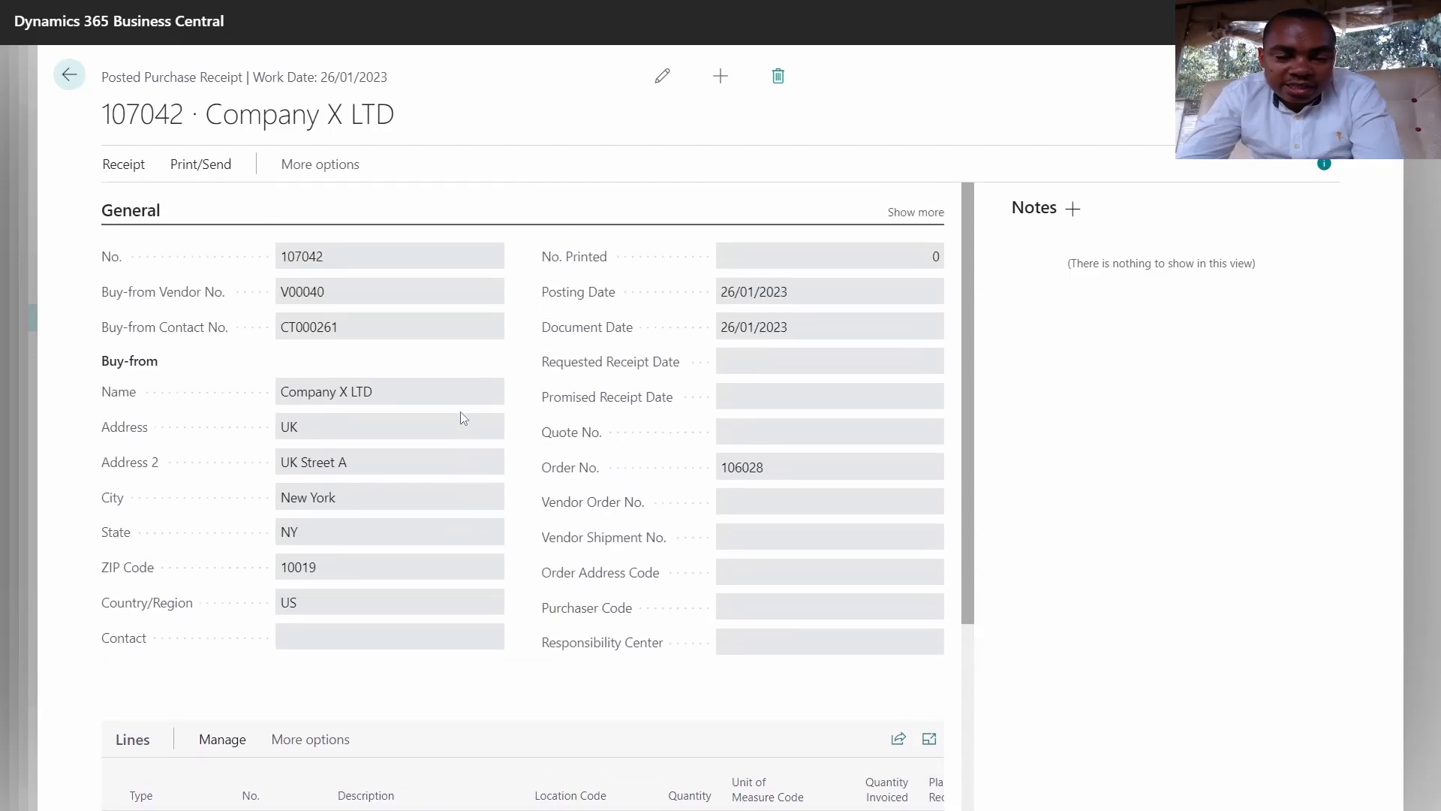
{"action": "scroll", "coordinate": [461, 416], "scroll_direction": "down", "scroll_amount": 3}
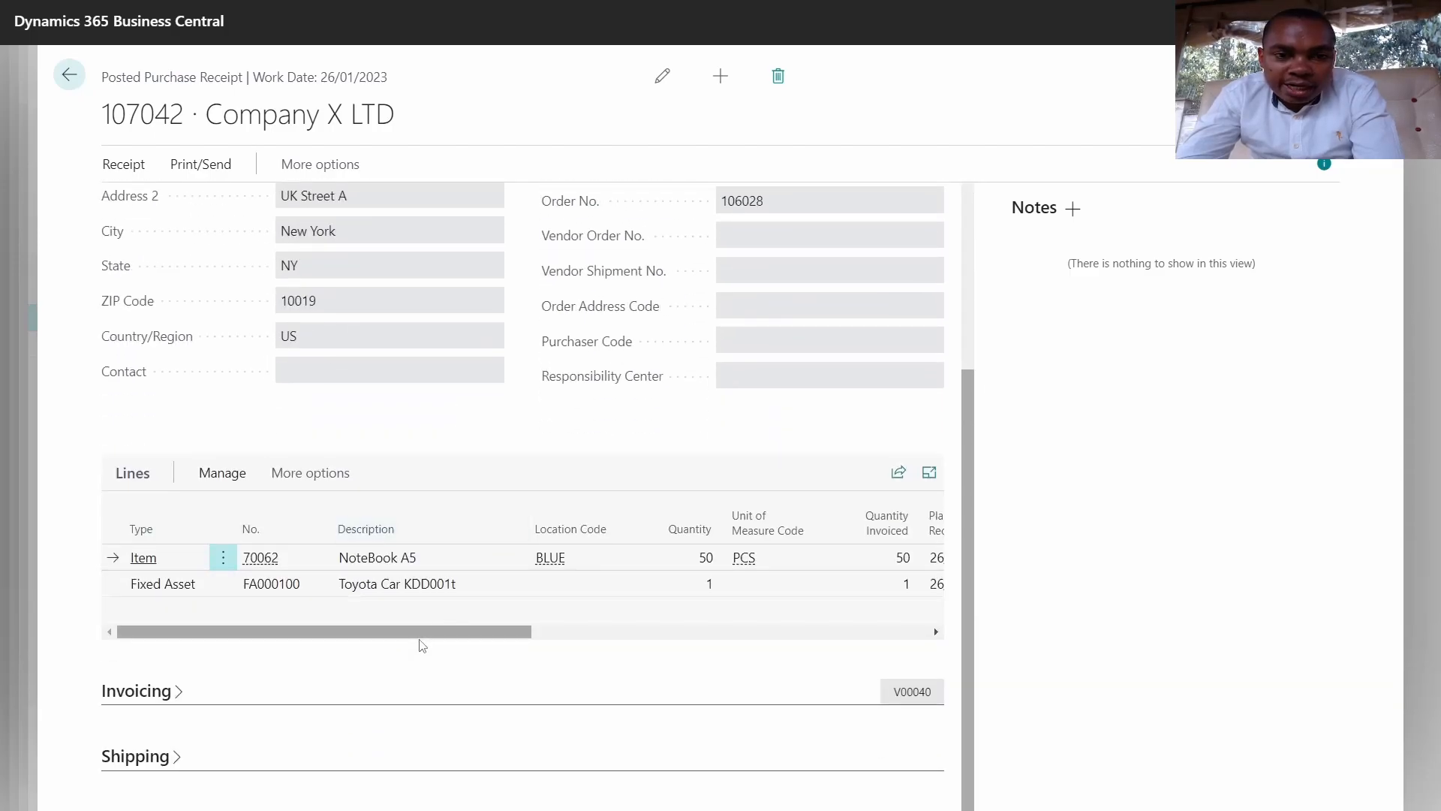
{"action": "left_click_drag", "start_coordinate": [411, 632], "coordinate": [356, 635]}
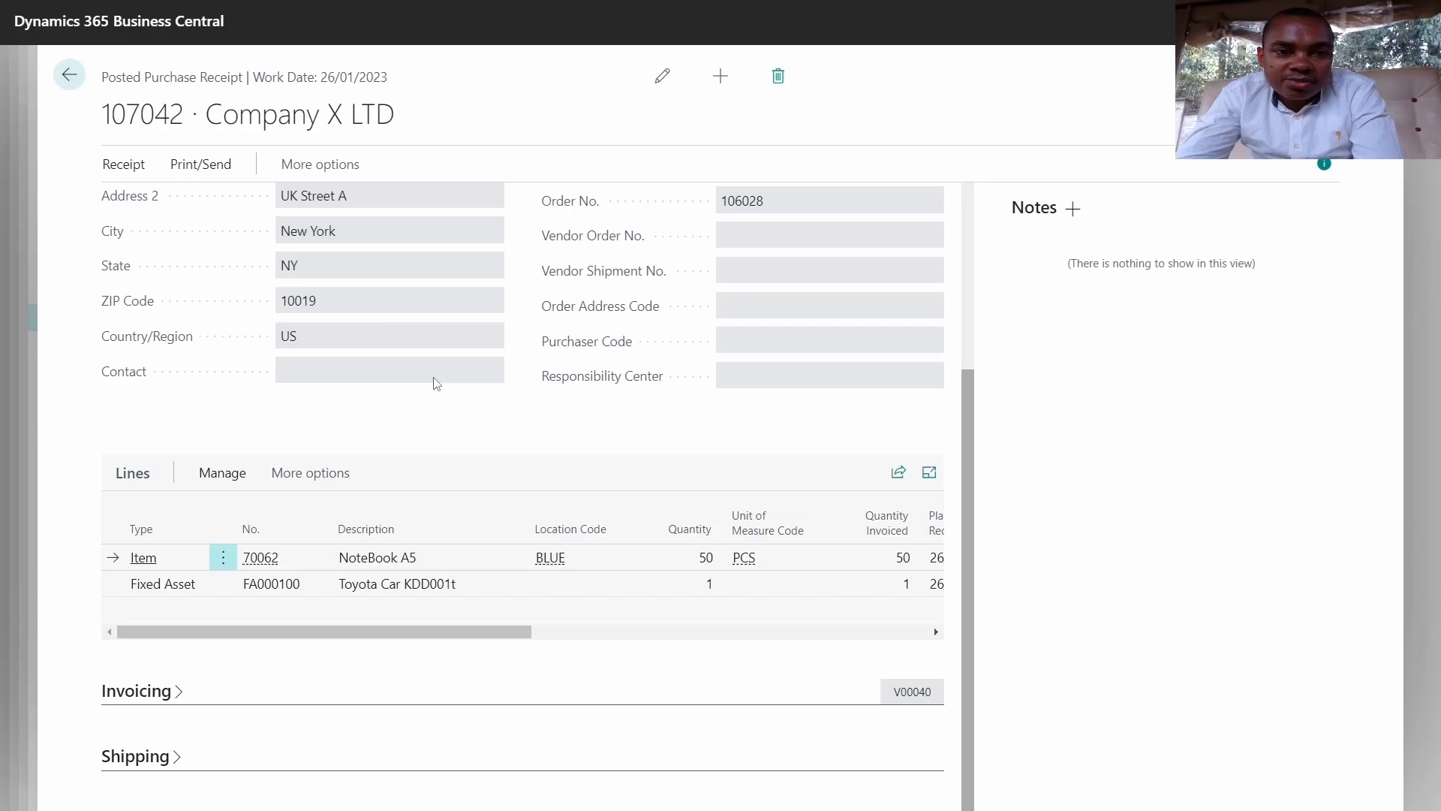
{"action": "key", "text": "Escape"}
{"action": "key", "text": "Escape"}
{"action": "key", "text": "Escape"}
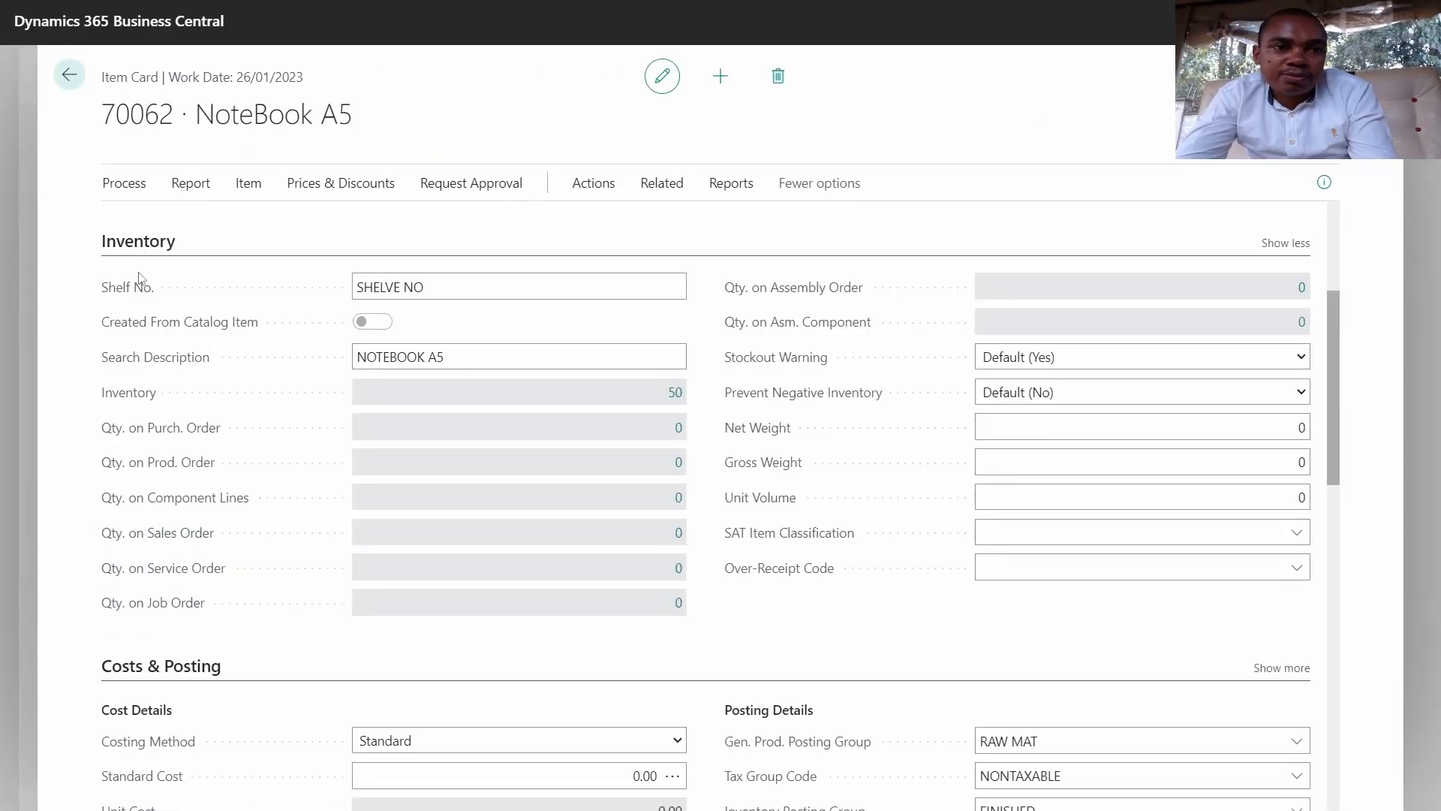
{"action": "key", "text": "Escape"}
{"action": "key", "text": "Escape"}
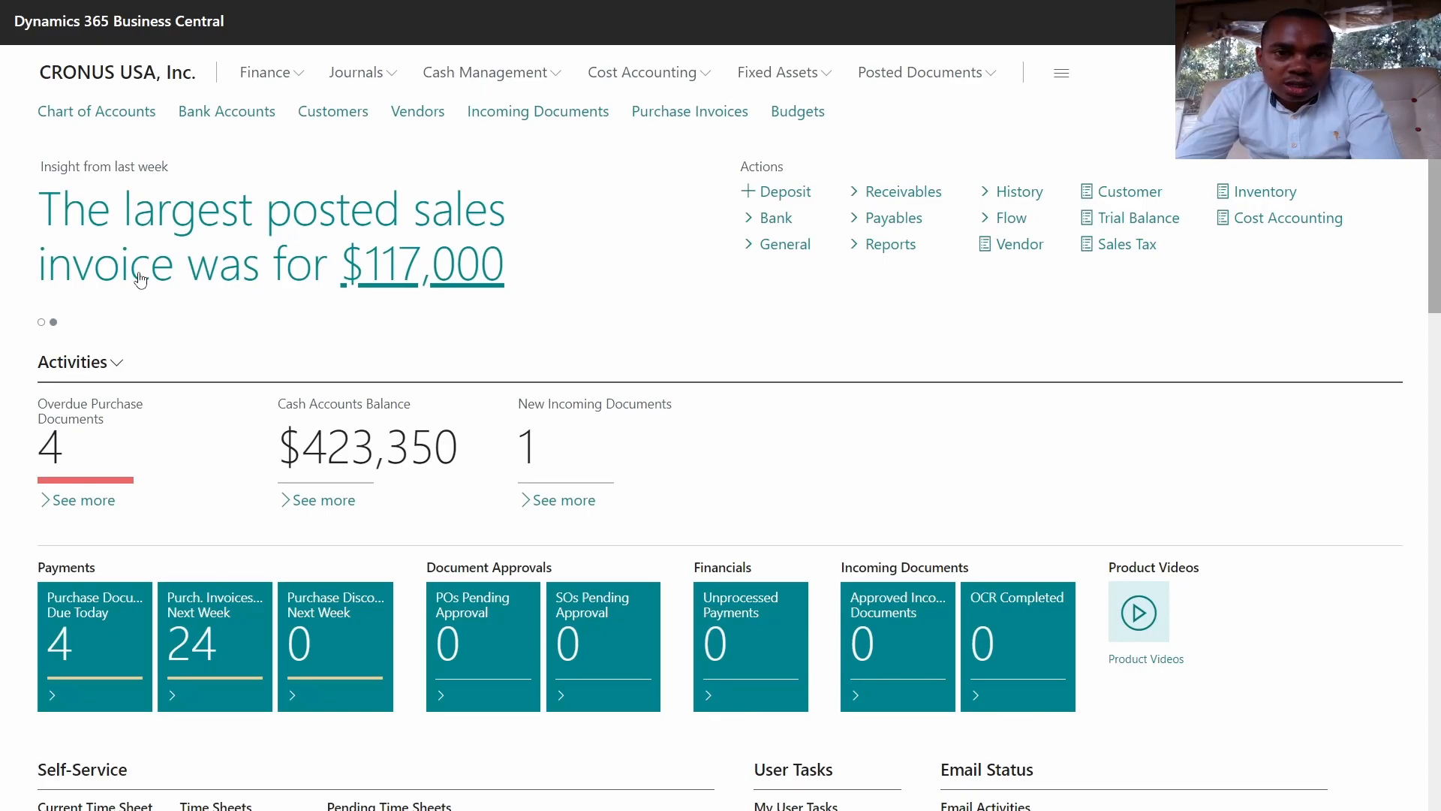
Step: Open the FA000100 Toyota Car card from the Fixed Assets list
{"action": "left_click", "coordinate": [804, 85]}
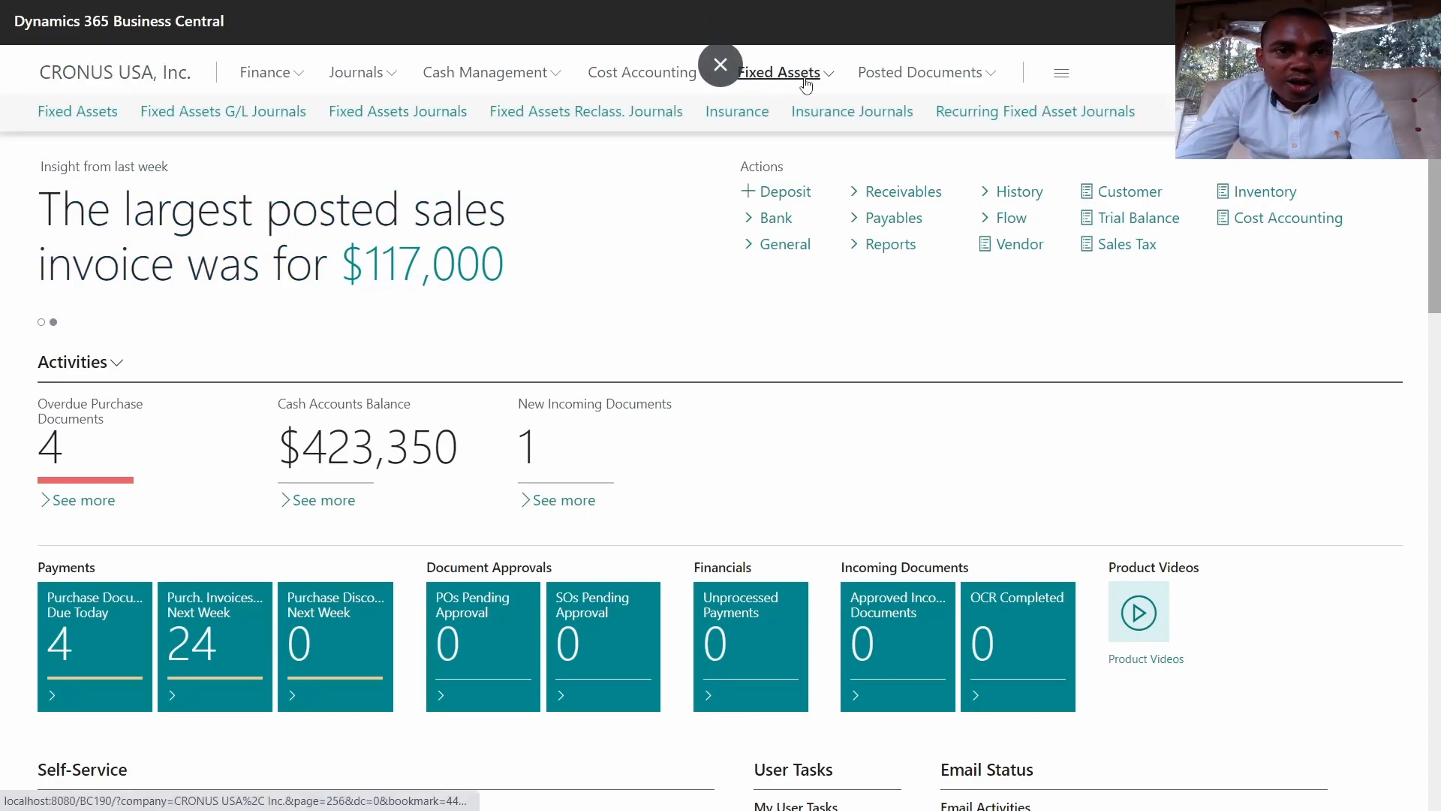
{"action": "left_click", "coordinate": [81, 112]}
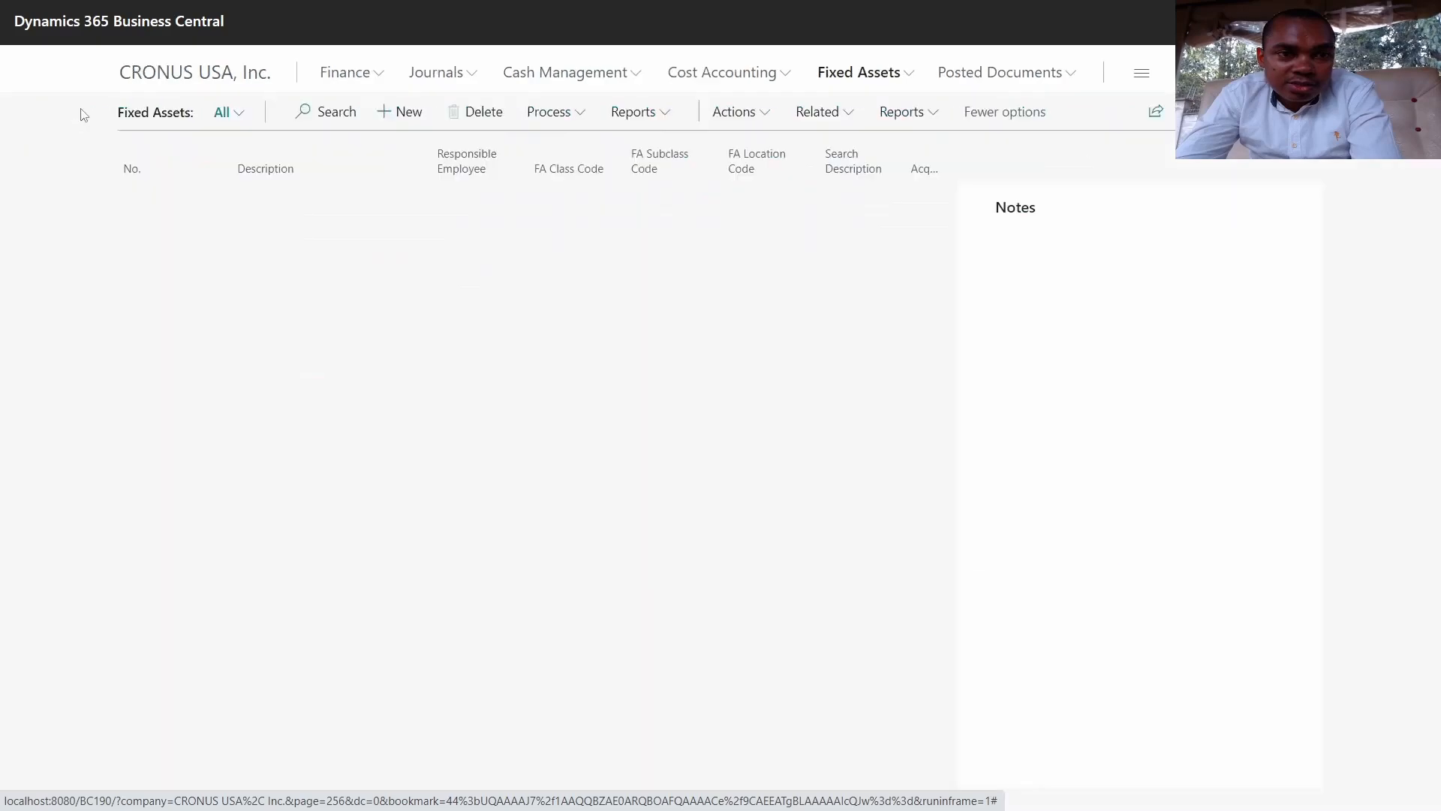
{"action": "left_click", "coordinate": [159, 494]}
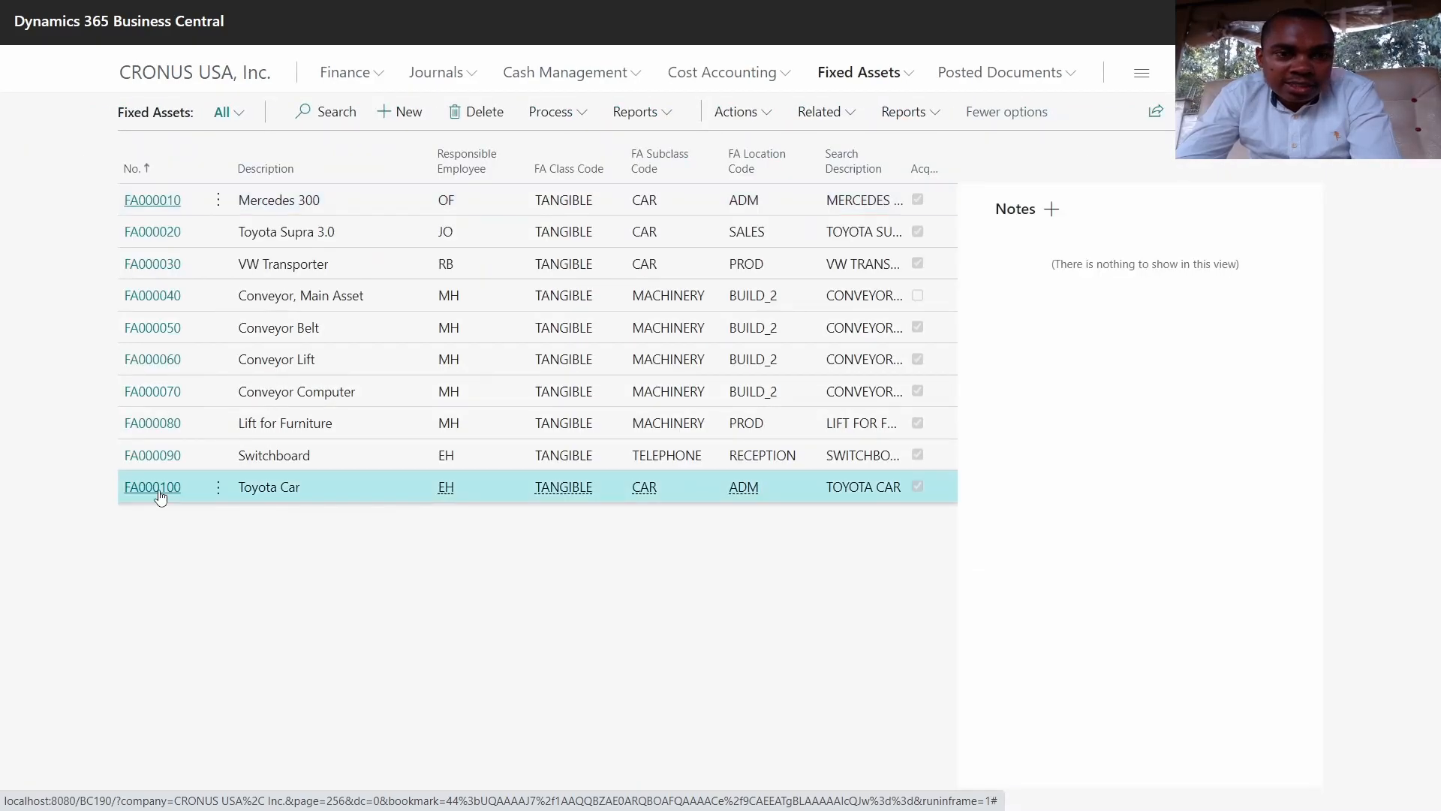
{"action": "scroll", "coordinate": [730, 348], "scroll_direction": "down", "scroll_amount": 1}
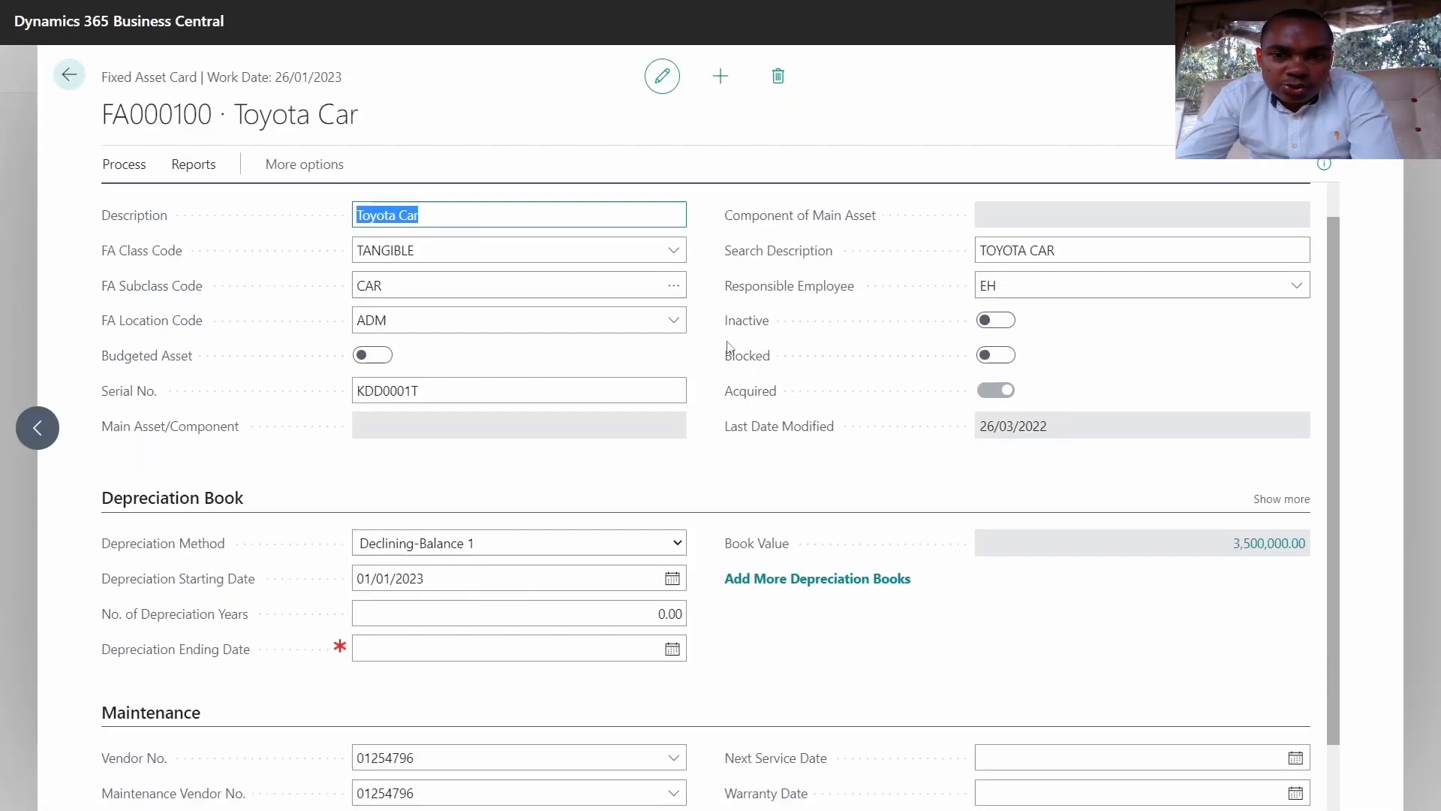
{"action": "scroll", "coordinate": [731, 347], "scroll_direction": "down", "scroll_amount": 3}
Step: Open invoice 108041's related G/L entries and inspect accounts 53100, 22300 and 16210
{"action": "left_click", "coordinate": [1274, 463]}
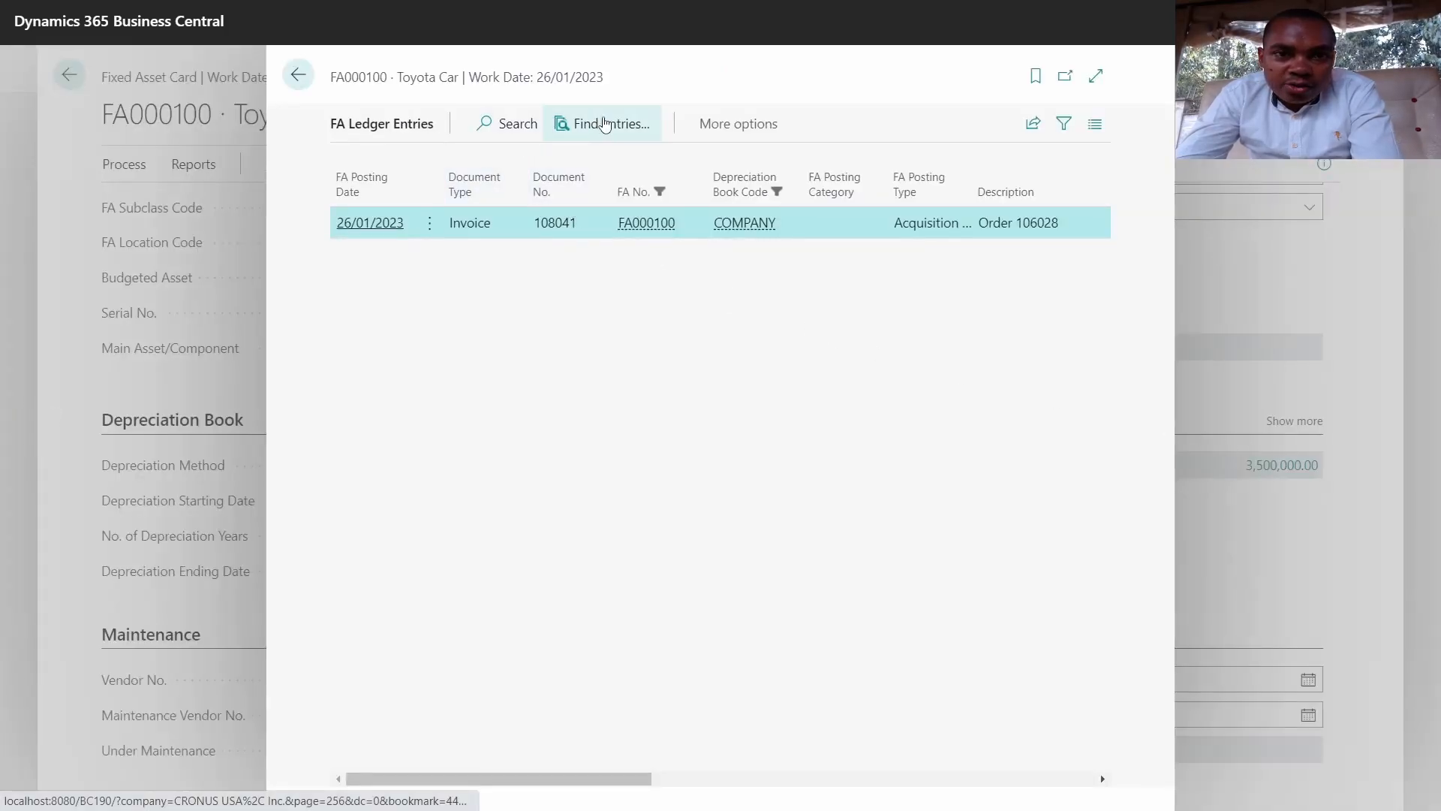
{"action": "left_click", "coordinate": [605, 123]}
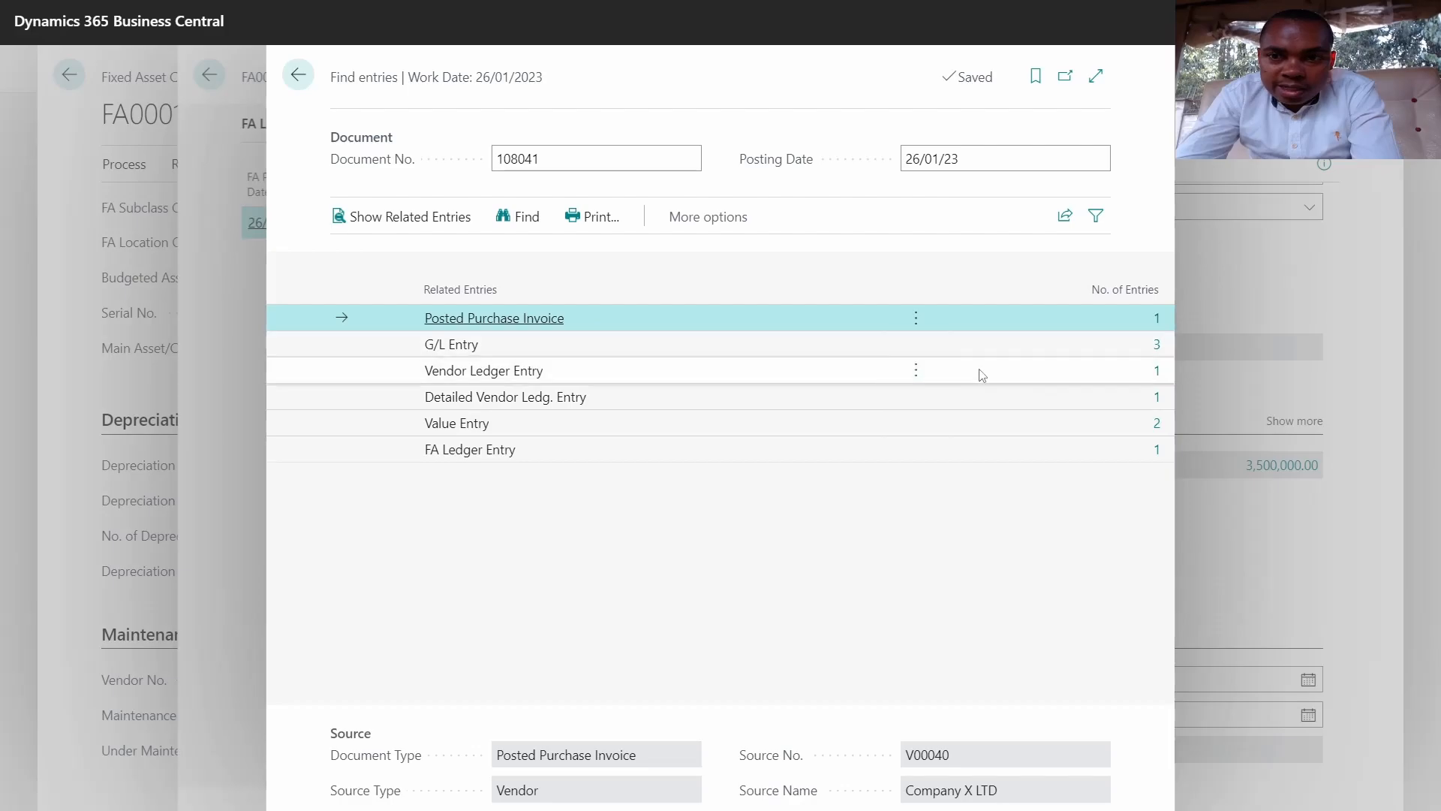
{"action": "left_click", "coordinate": [1156, 345]}
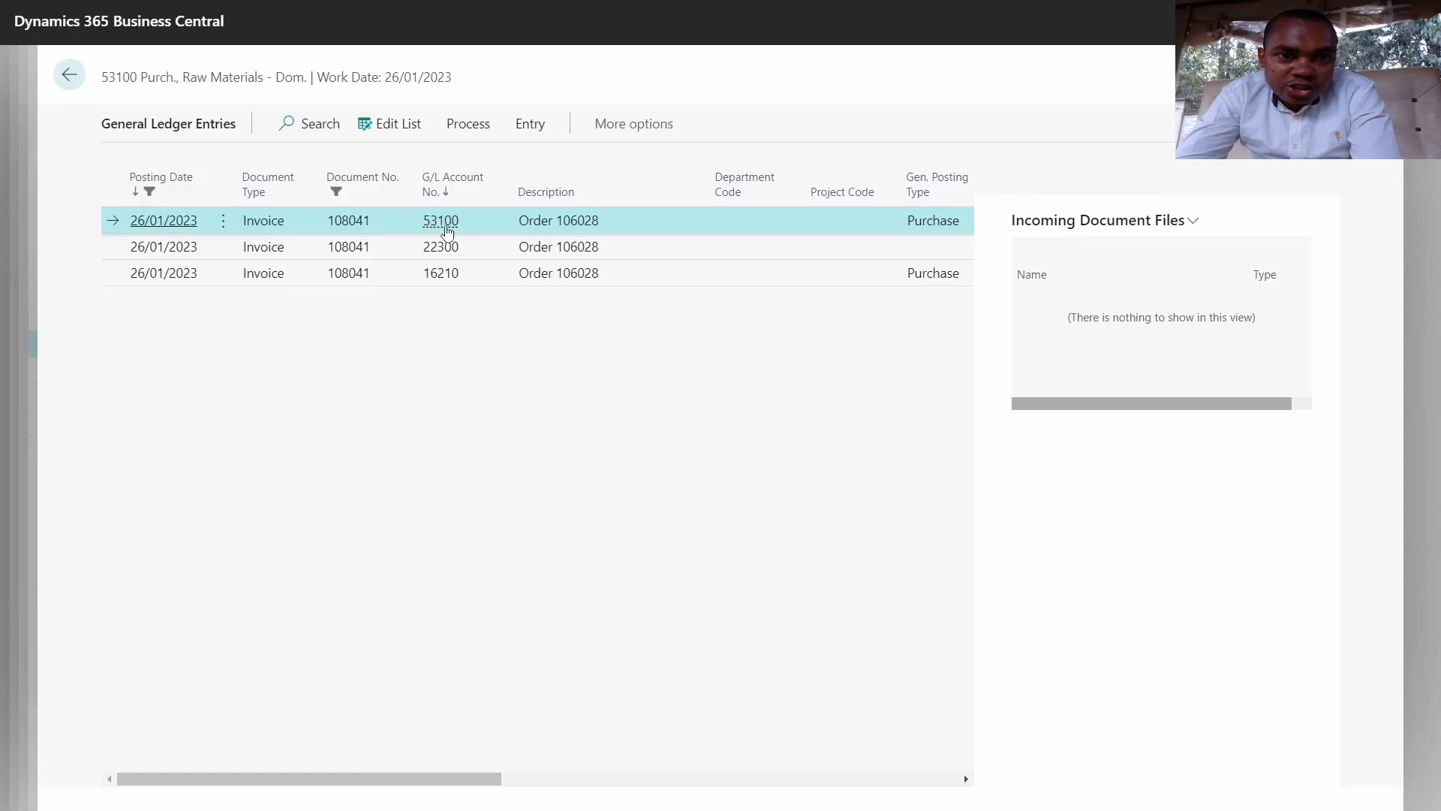
{"action": "mouse_move", "coordinate": [447, 232]}
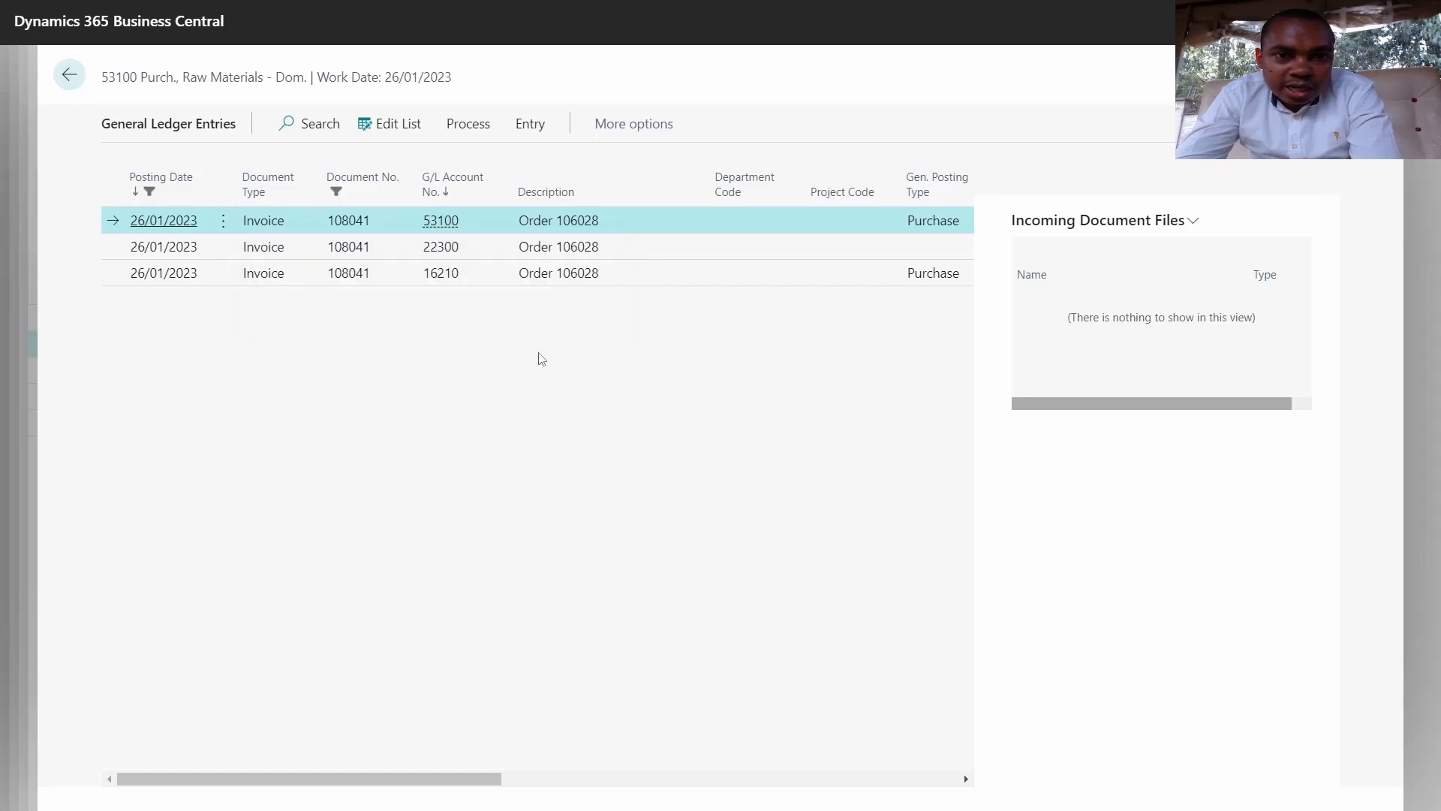
{"action": "left_click", "coordinate": [454, 250]}
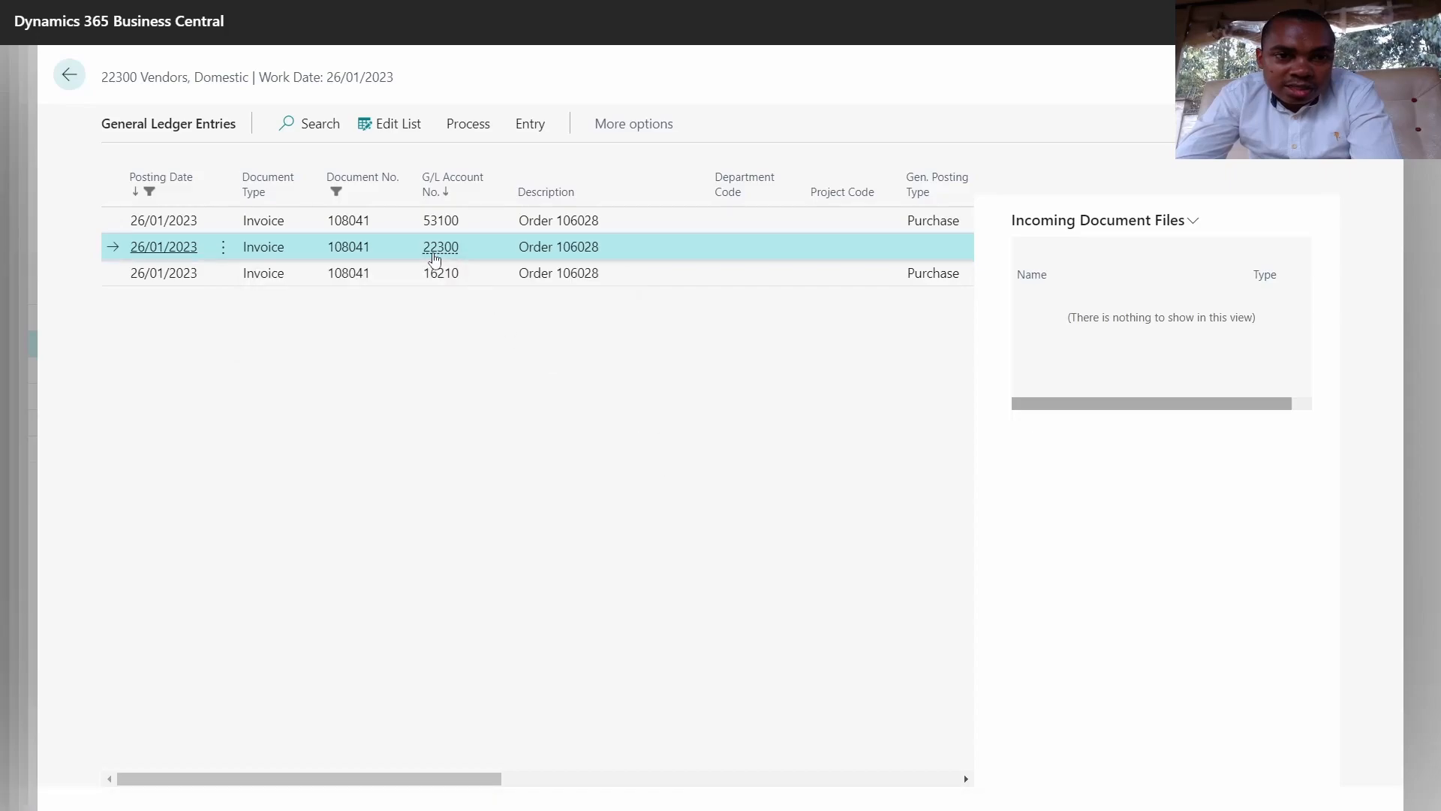
{"action": "left_click", "coordinate": [450, 277]}
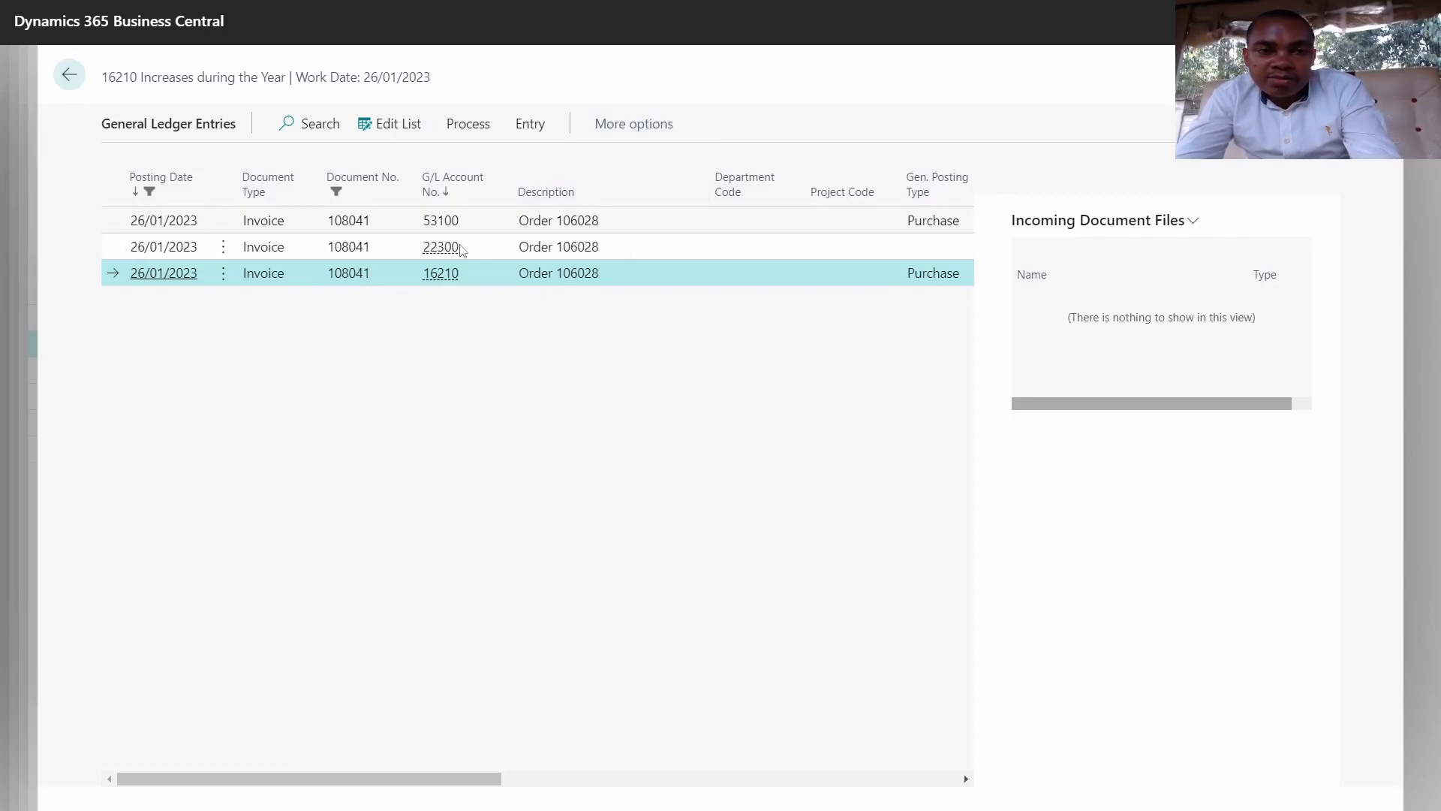
Step: Close the invoice 108041 entry pages and return to the CRONUS USA, Inc. home page
{"action": "key", "text": "Escape"}
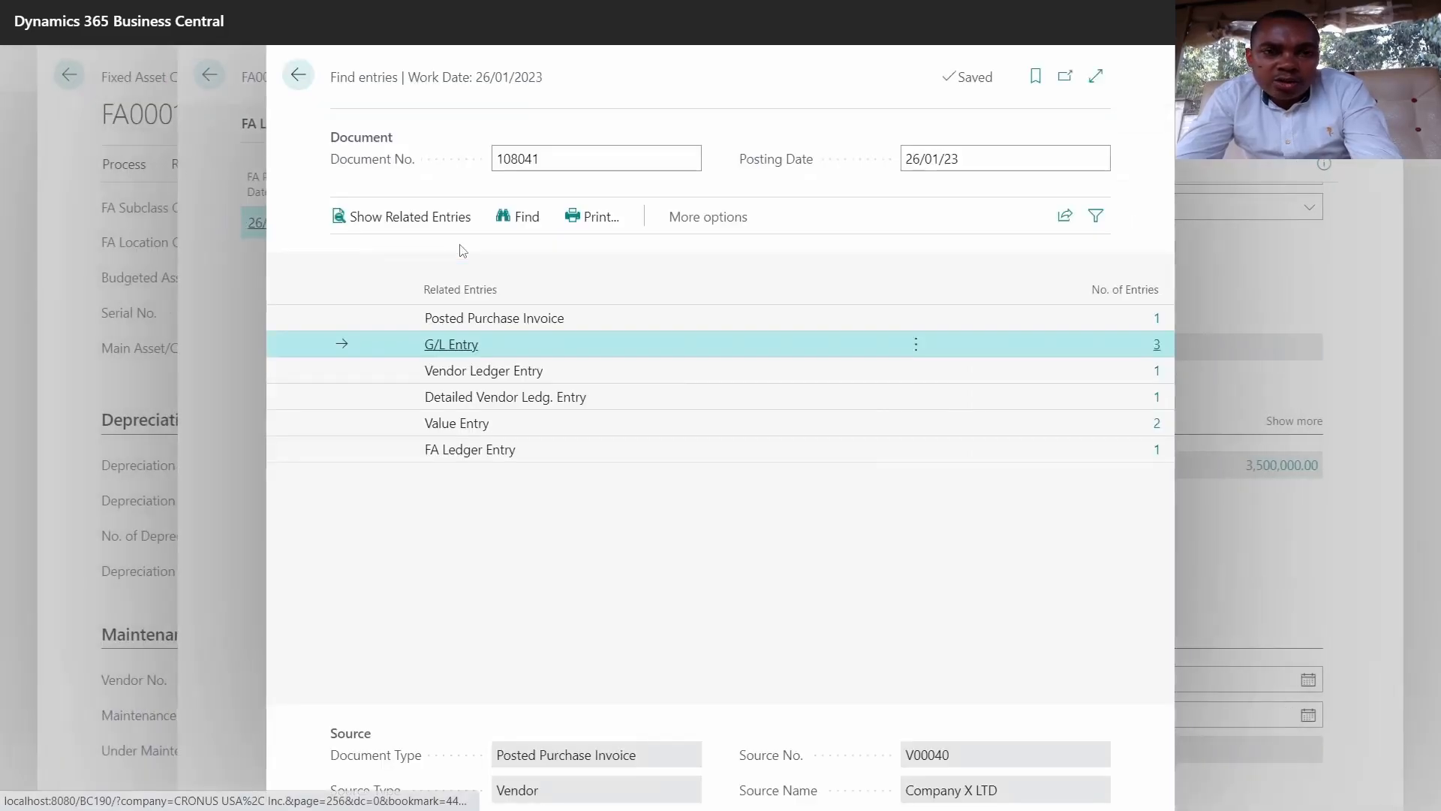
{"action": "key", "text": "Escape"}
{"action": "key", "text": "Escape"}
{"action": "key", "text": "Escape"}
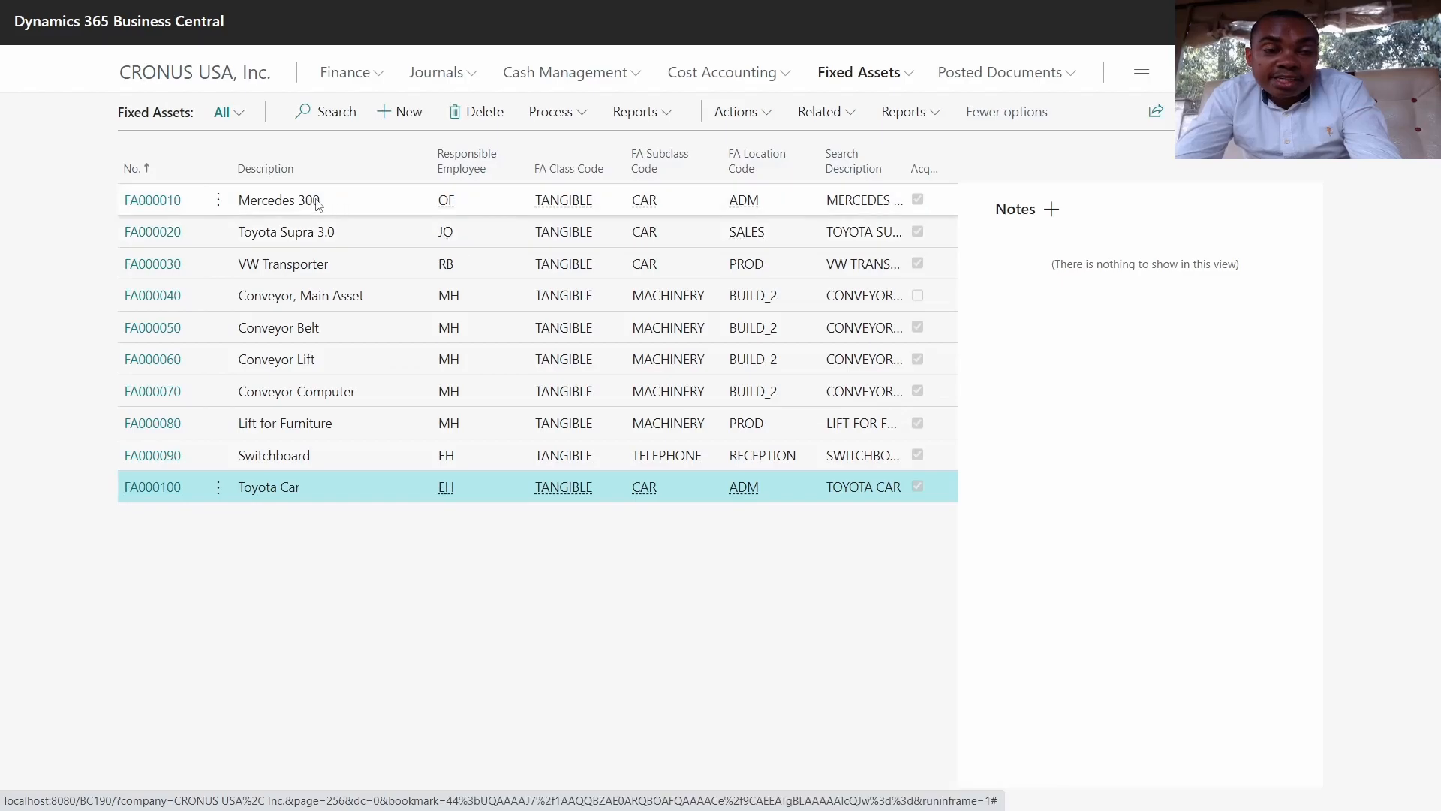
{"action": "left_click", "coordinate": [200, 86]}
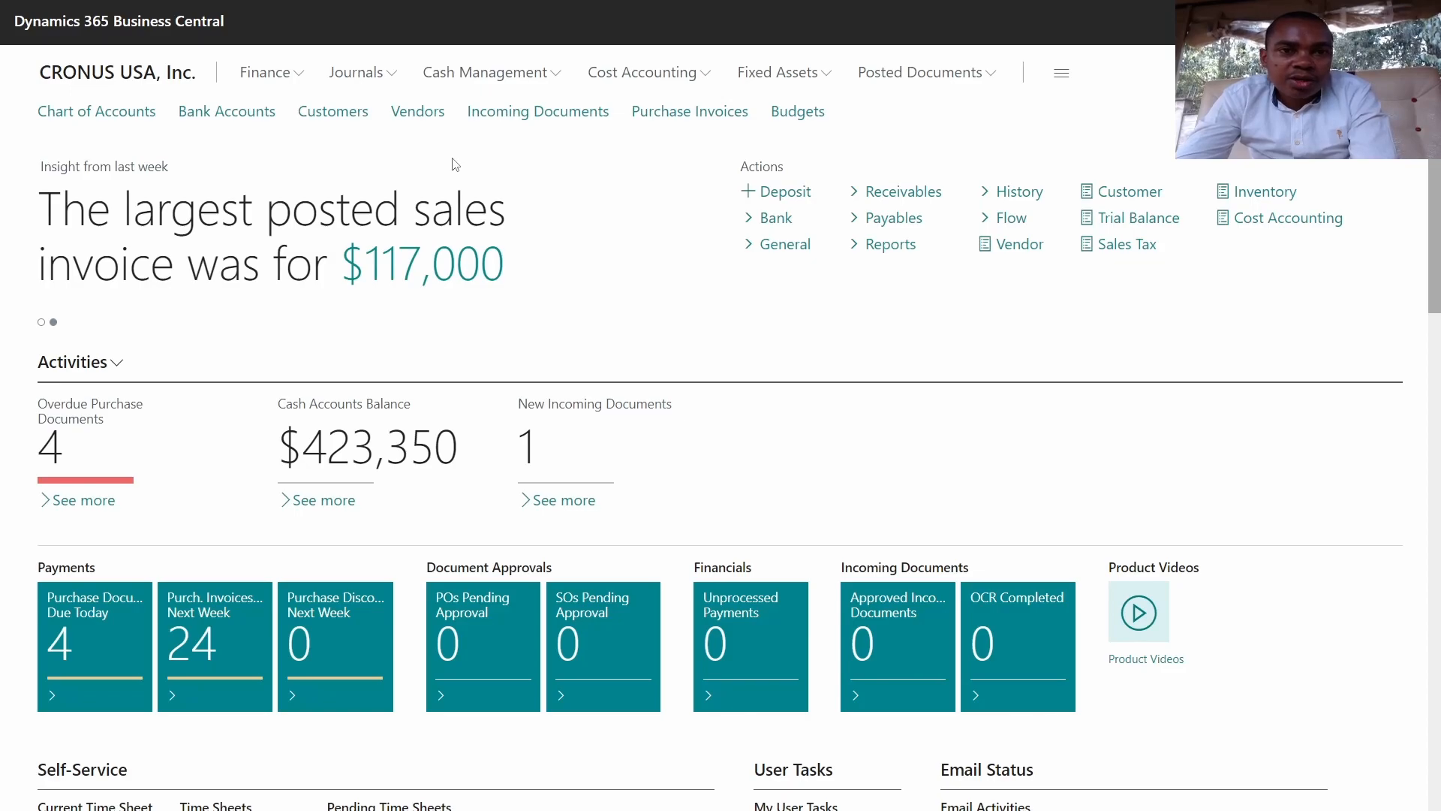
Step: Open the BANK payment journal from Payment Journals and show its Prepare actions
{"action": "left_click", "coordinate": [472, 78]}
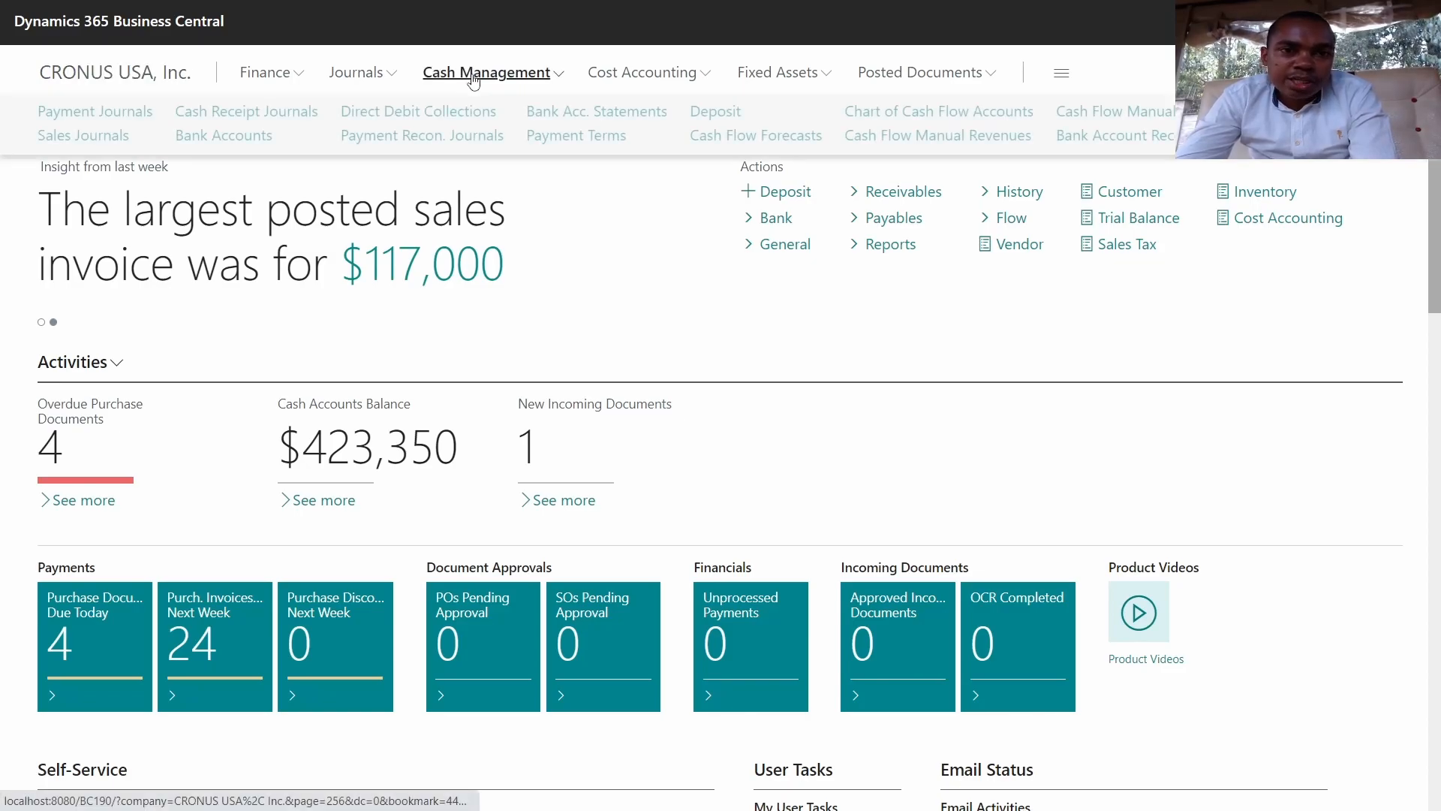
{"action": "left_click", "coordinate": [126, 120]}
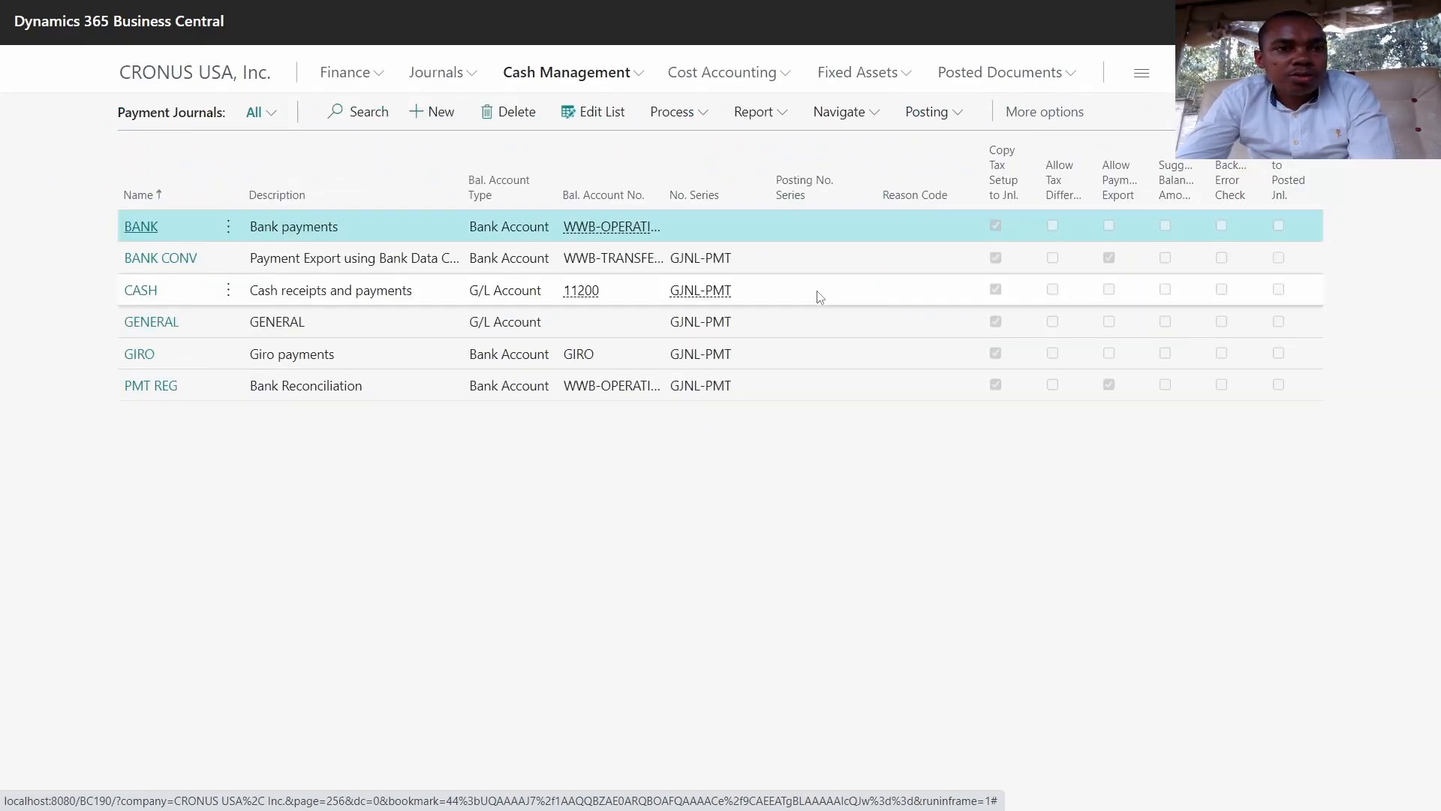
{"action": "left_click", "coordinate": [139, 227]}
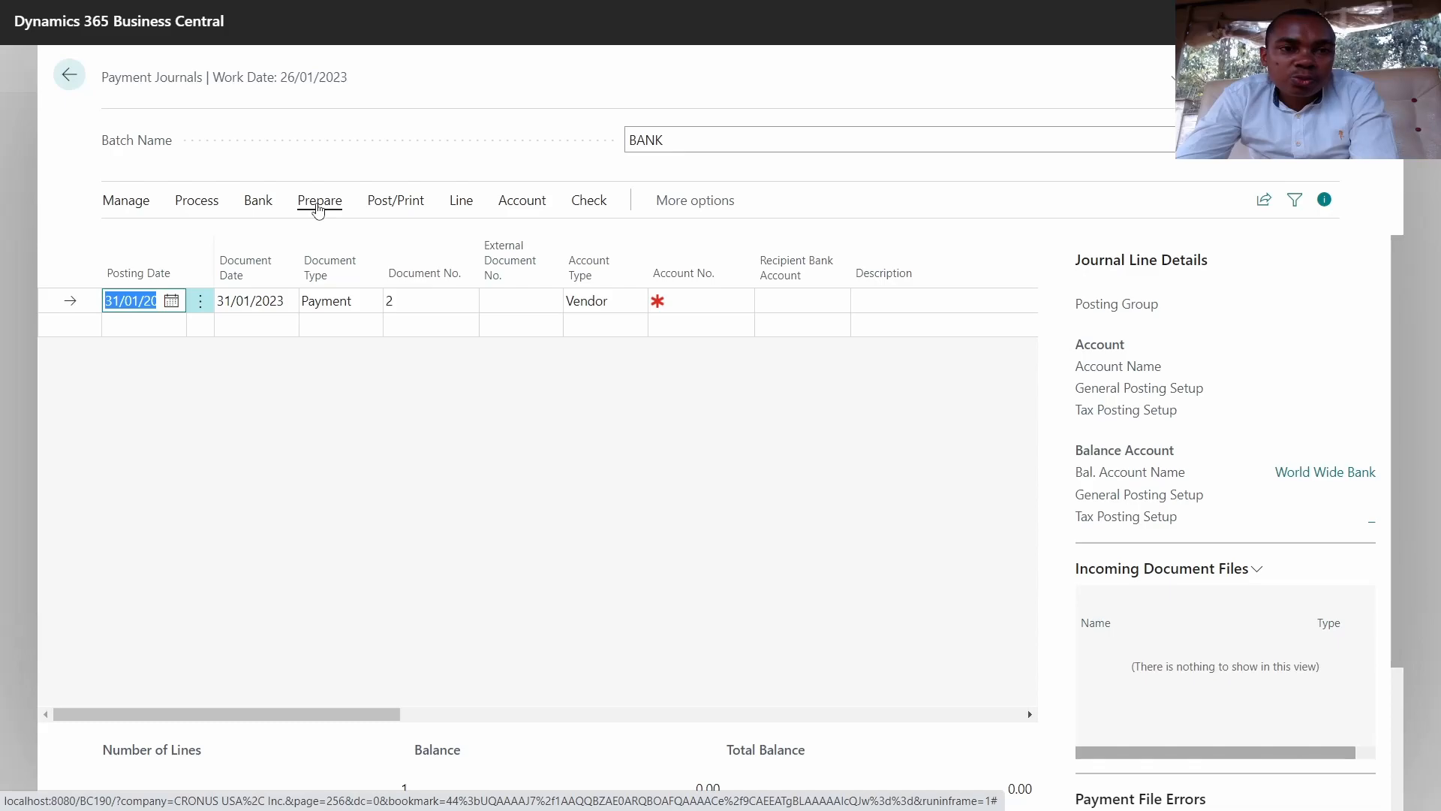
{"action": "left_click", "coordinate": [318, 208]}
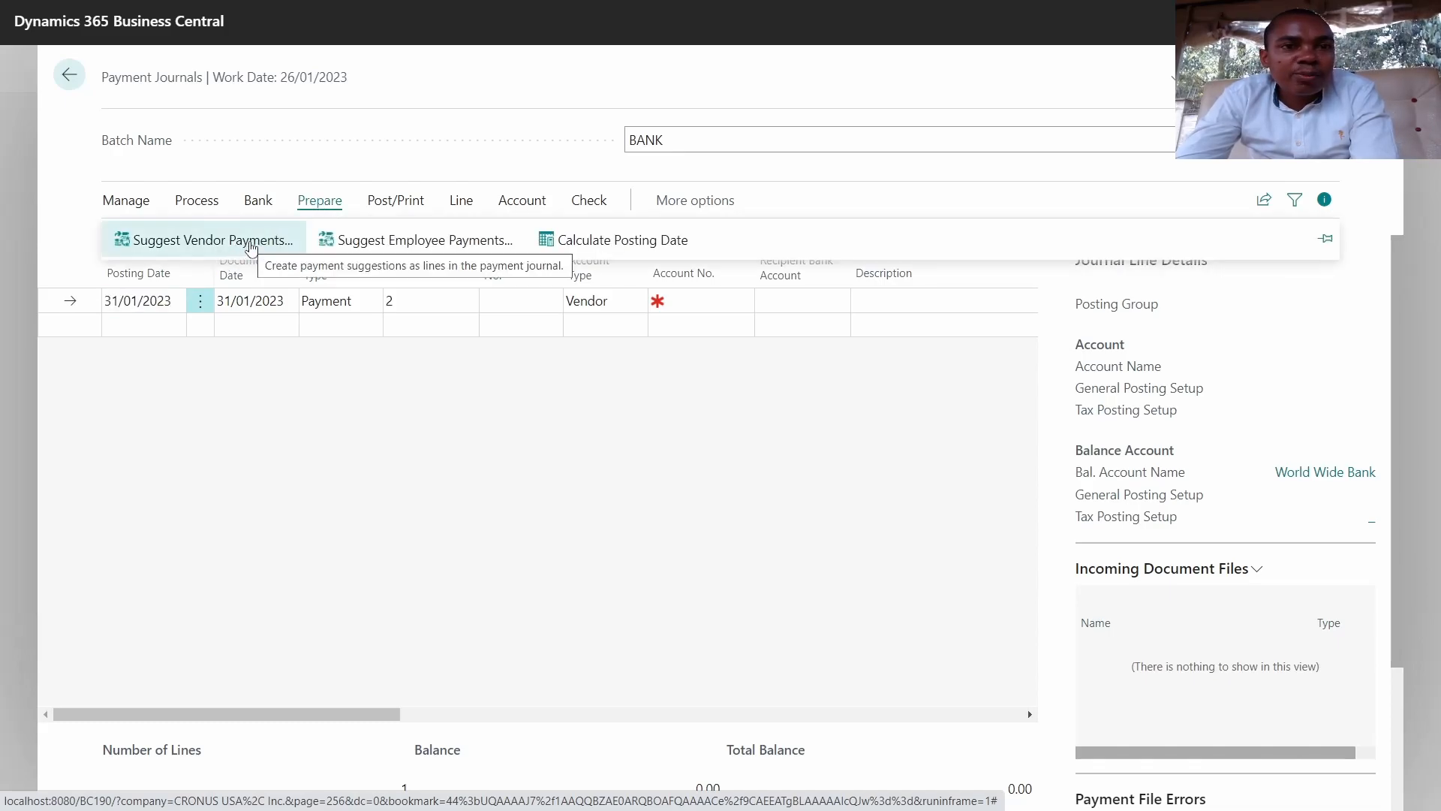
Step: Suggest vendor payments filtered to vendor V00040 with starting document number 1
{"action": "left_click", "coordinate": [237, 250]}
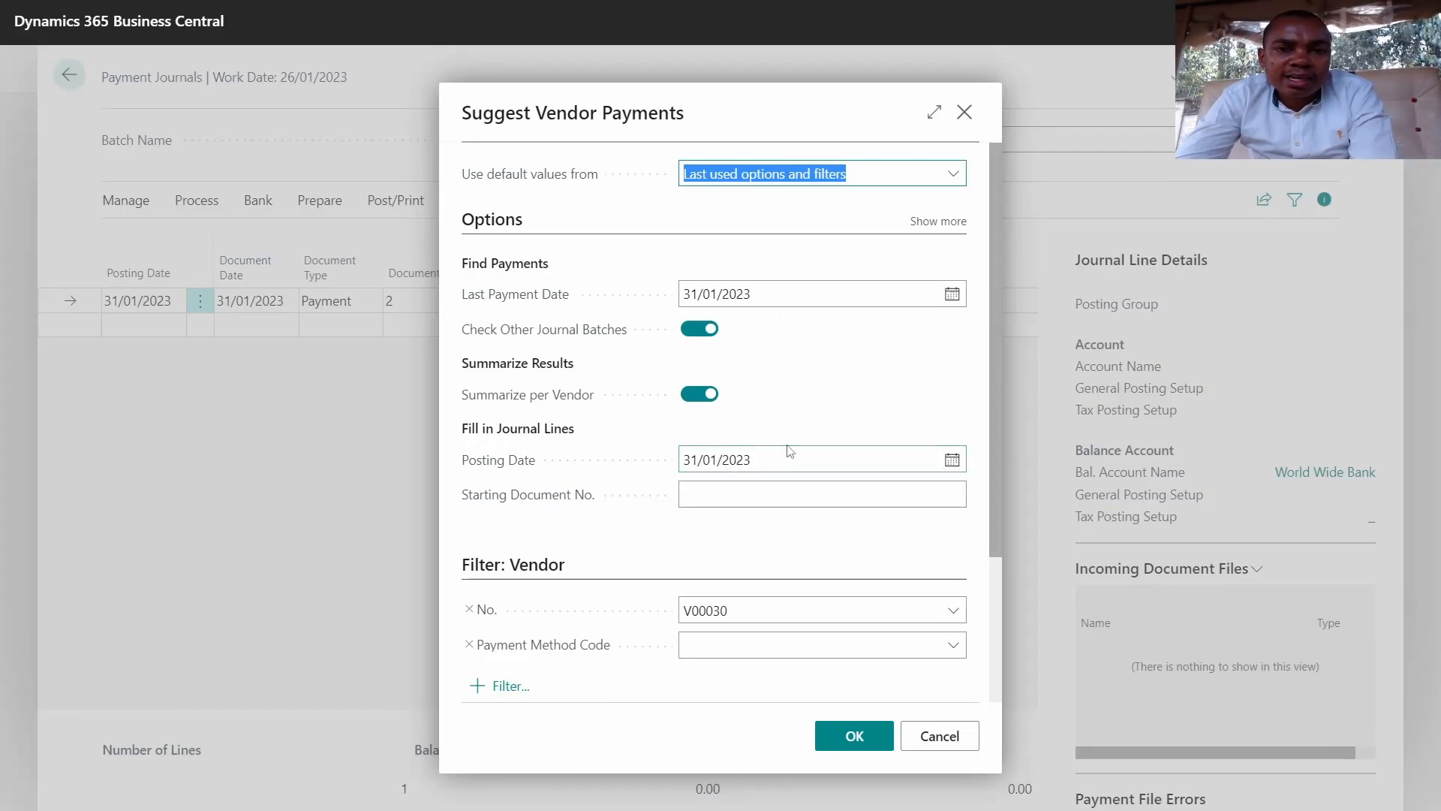
{"action": "scroll", "coordinate": [784, 462], "scroll_direction": "down", "scroll_amount": 3}
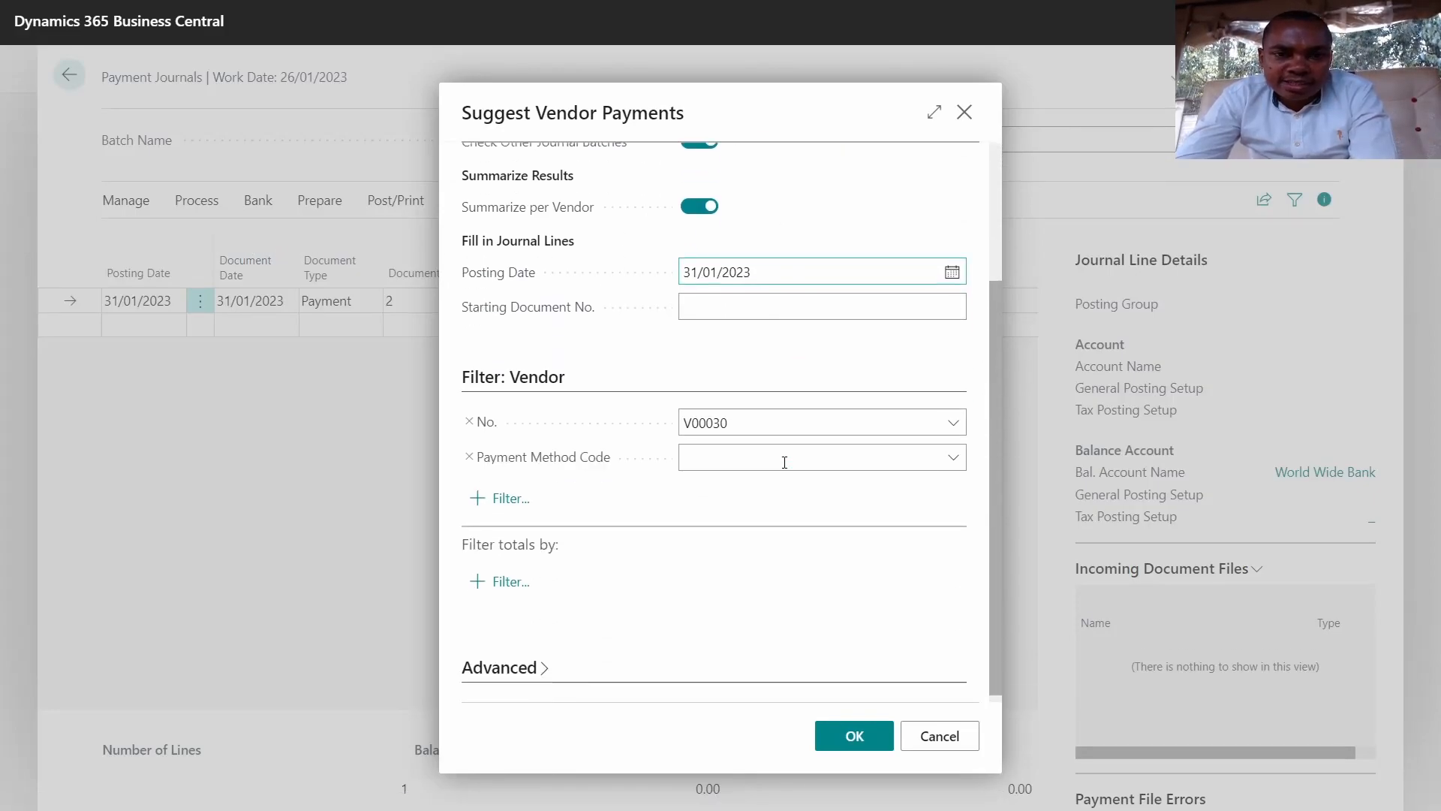
{"action": "left_click", "coordinate": [950, 424]}
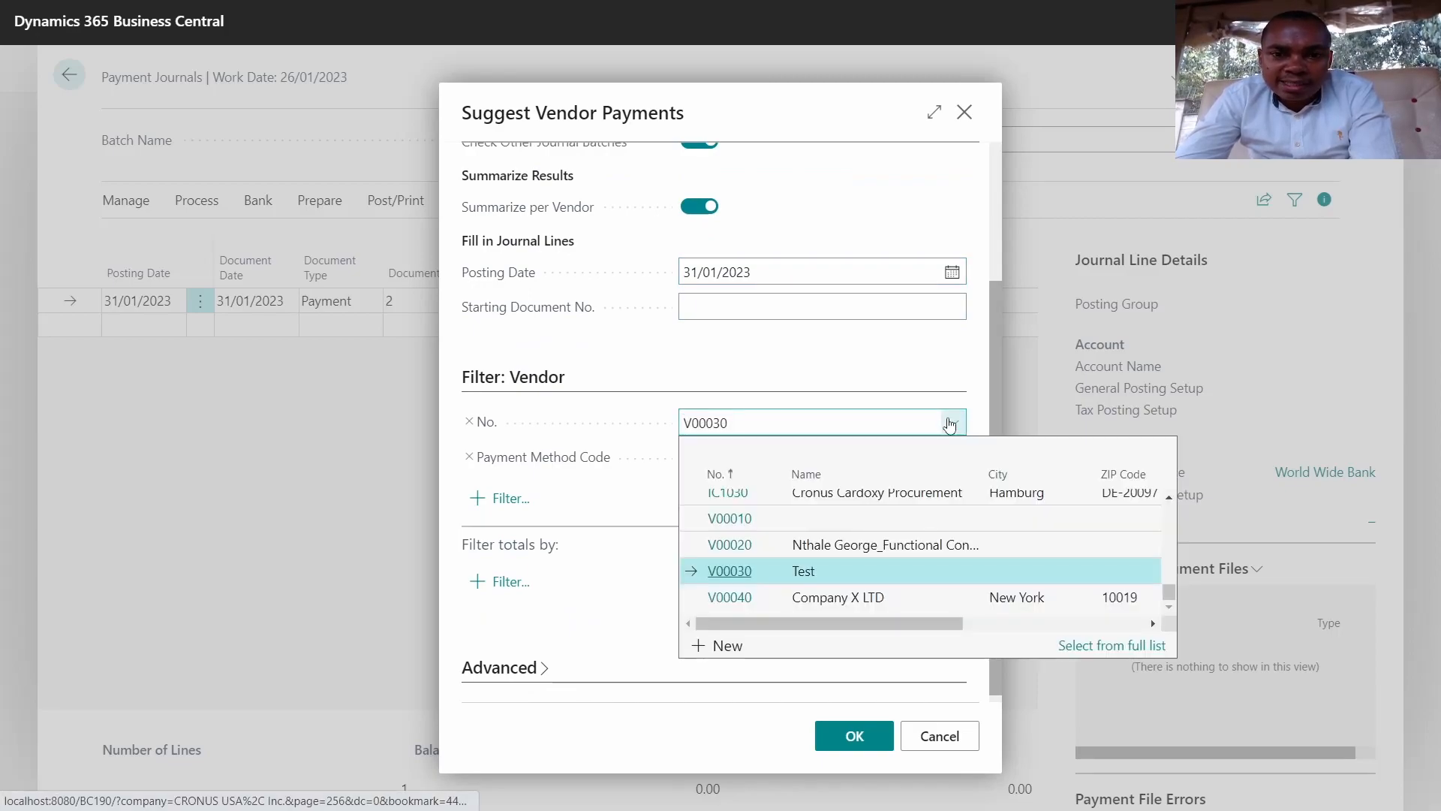
{"action": "left_click", "coordinate": [821, 602]}
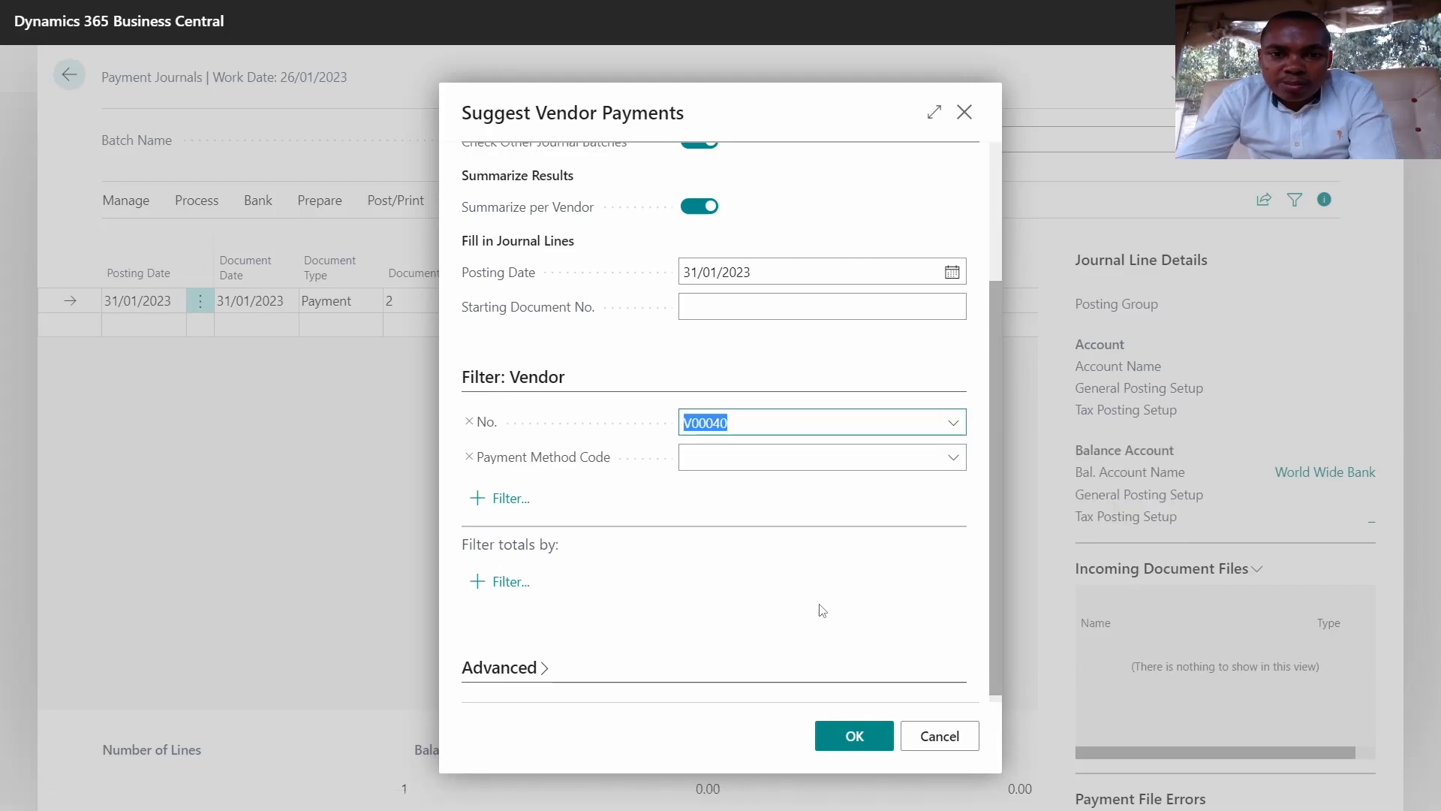
{"action": "scroll", "coordinate": [801, 579], "scroll_direction": "up", "scroll_amount": 3}
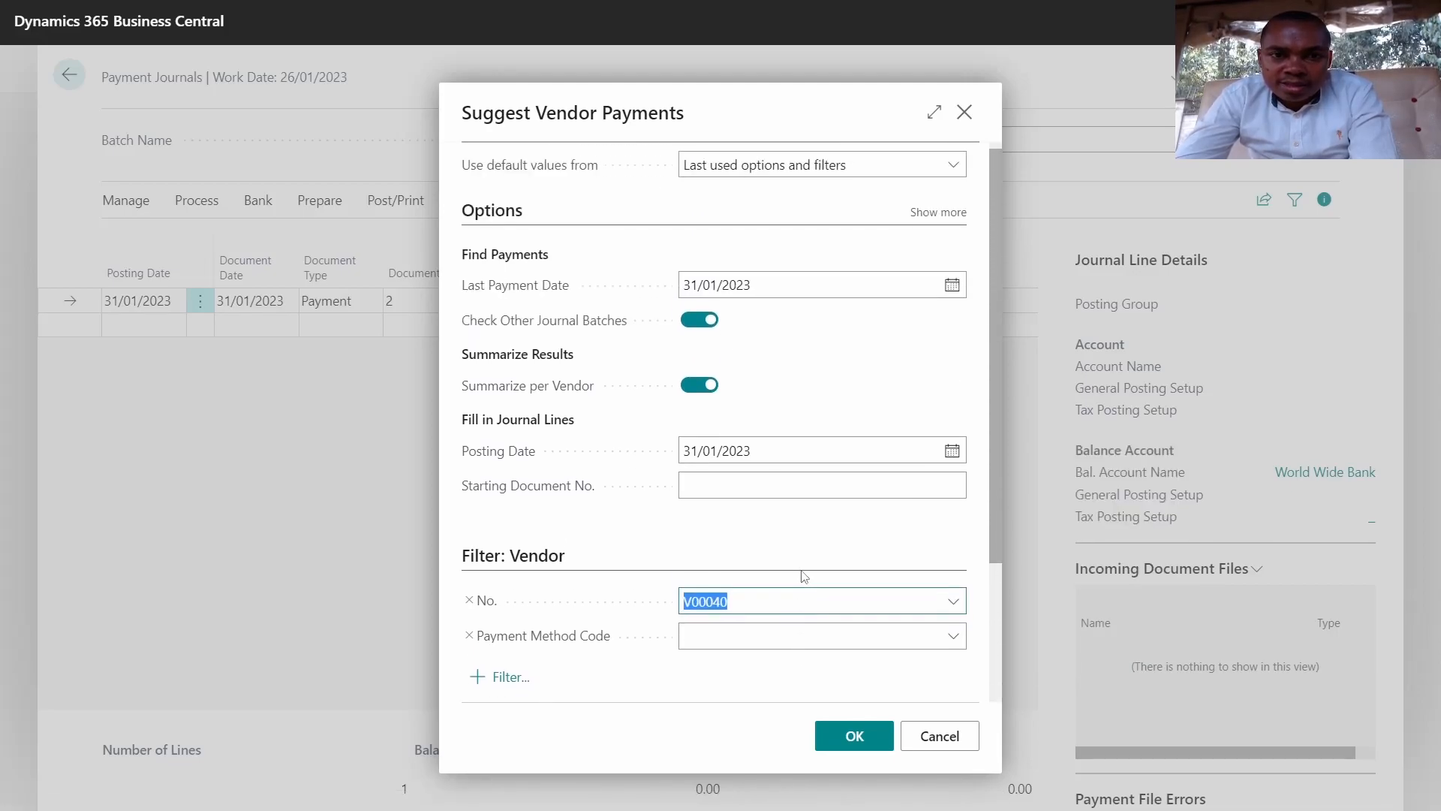
{"action": "left_click", "coordinate": [729, 484]}
{"action": "type", "text": "1"}
{"action": "left_click", "coordinate": [846, 738]}
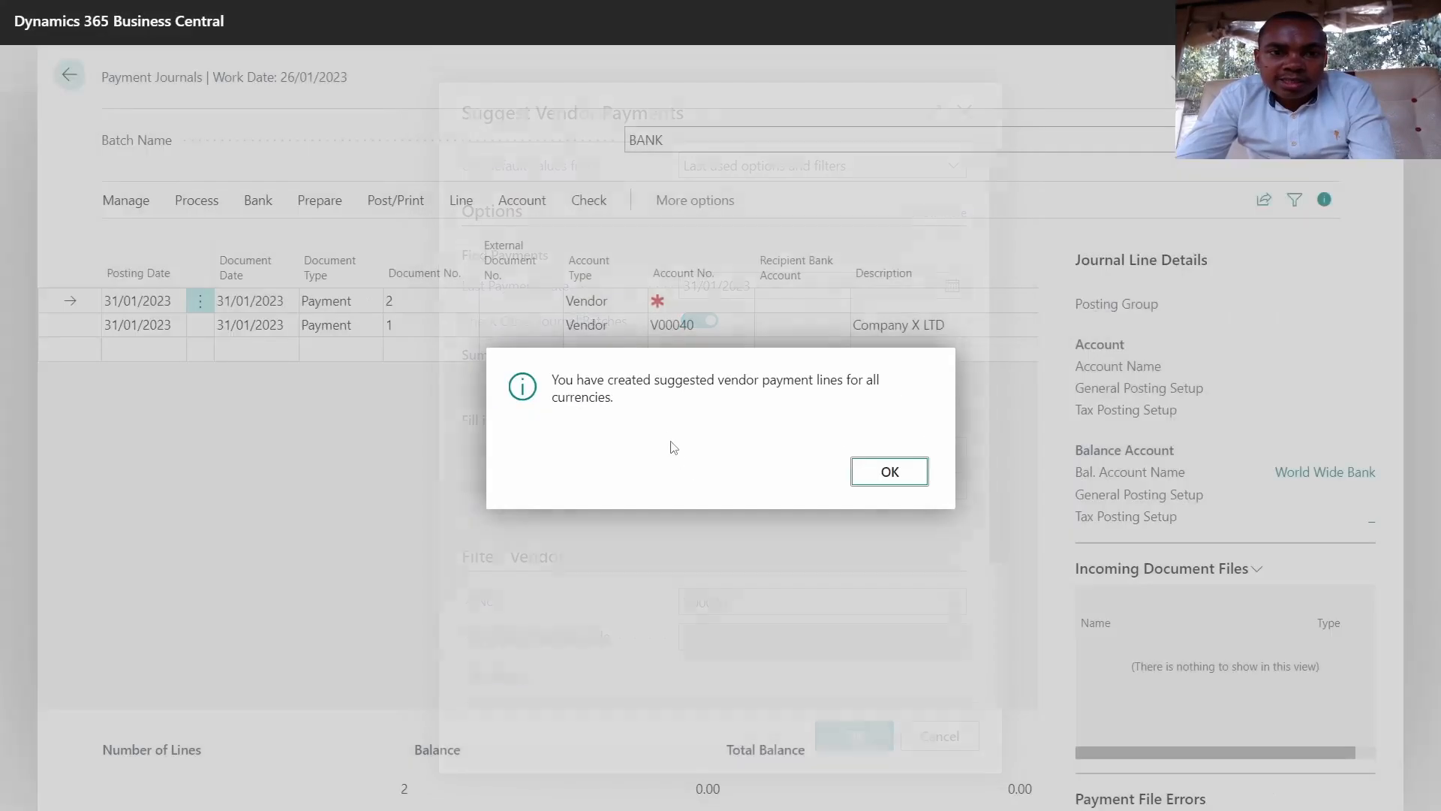
{"action": "left_click", "coordinate": [890, 473]}
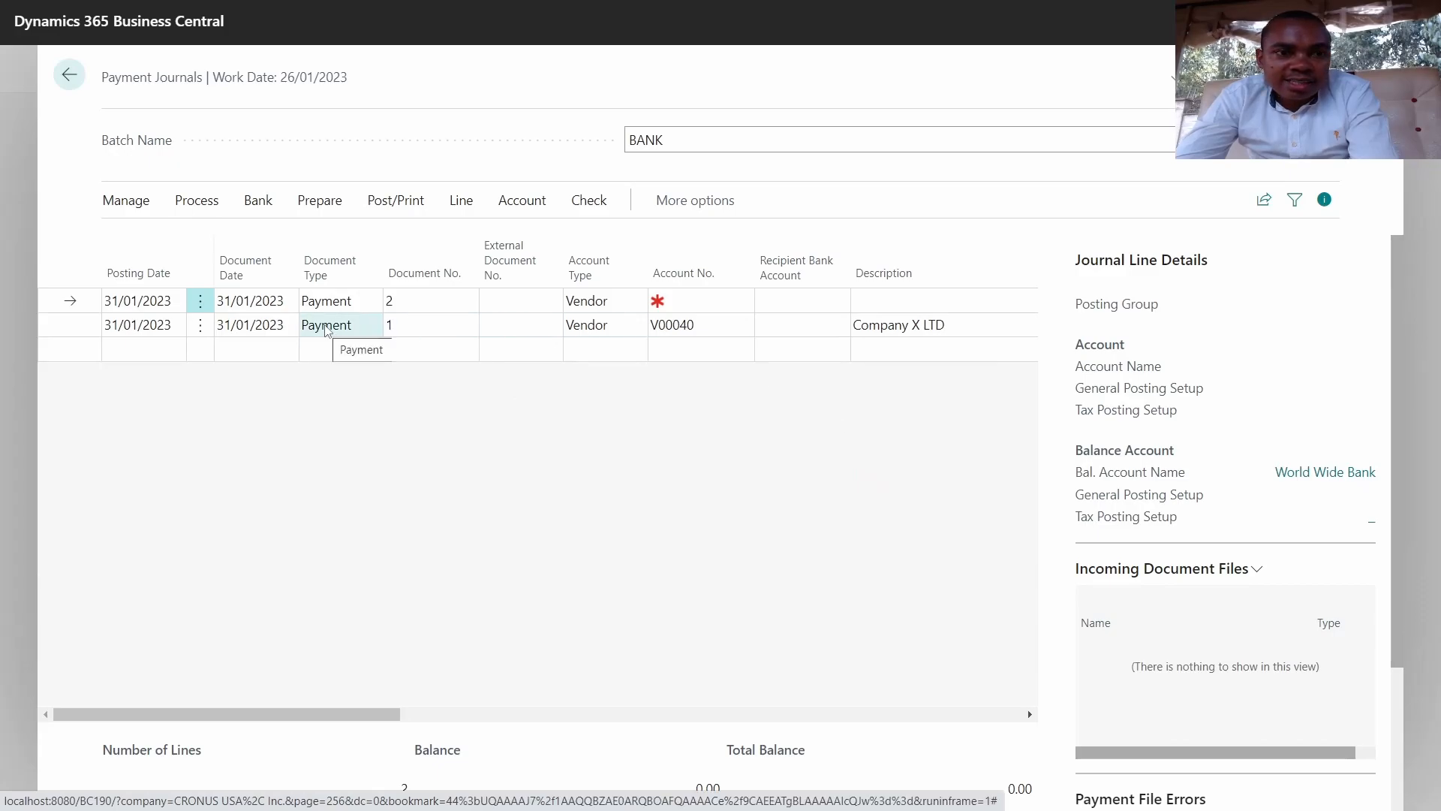
Step: Review the new Company X LTD payment line and its vendor number V00040
{"action": "left_click", "coordinate": [326, 328]}
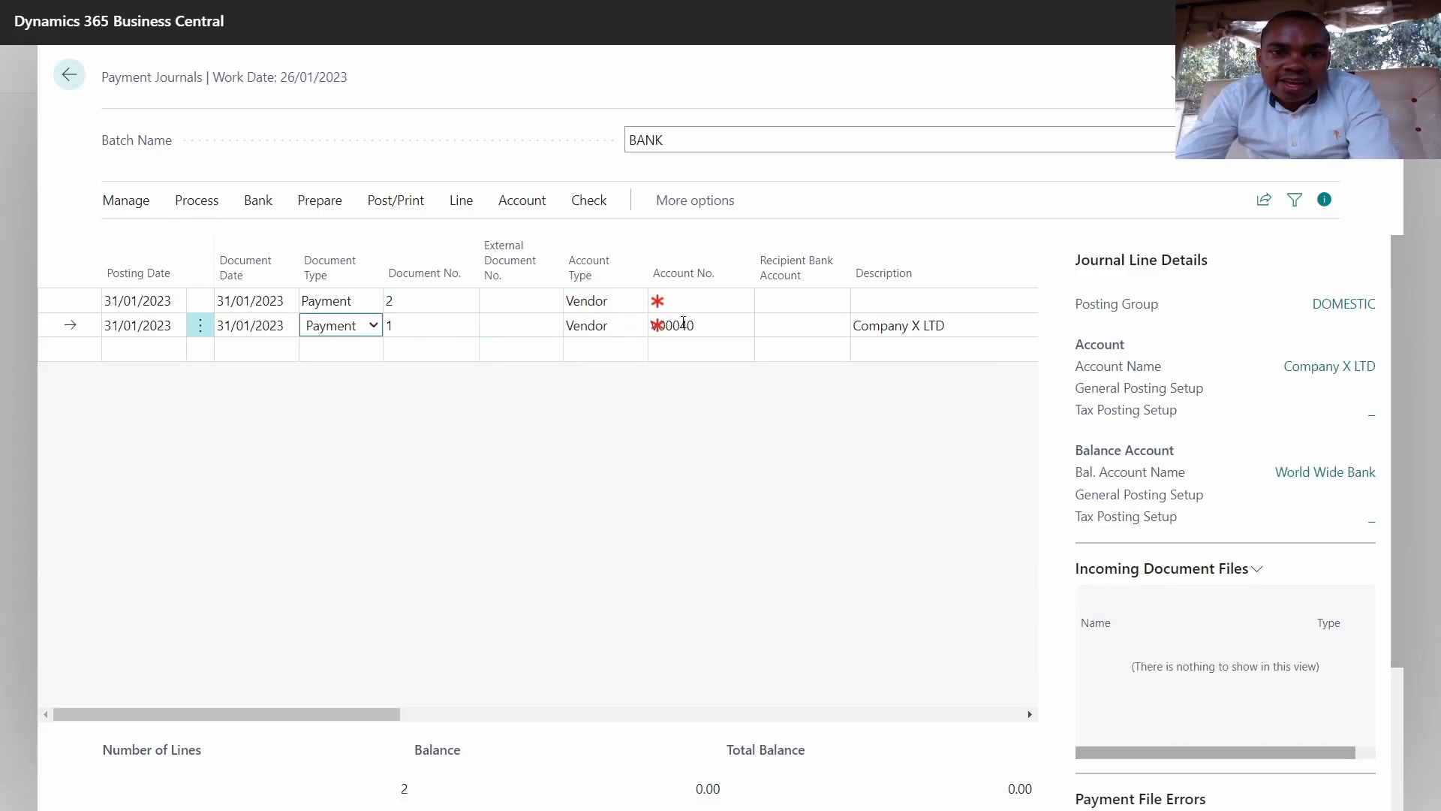
{"action": "left_click", "coordinate": [702, 328]}
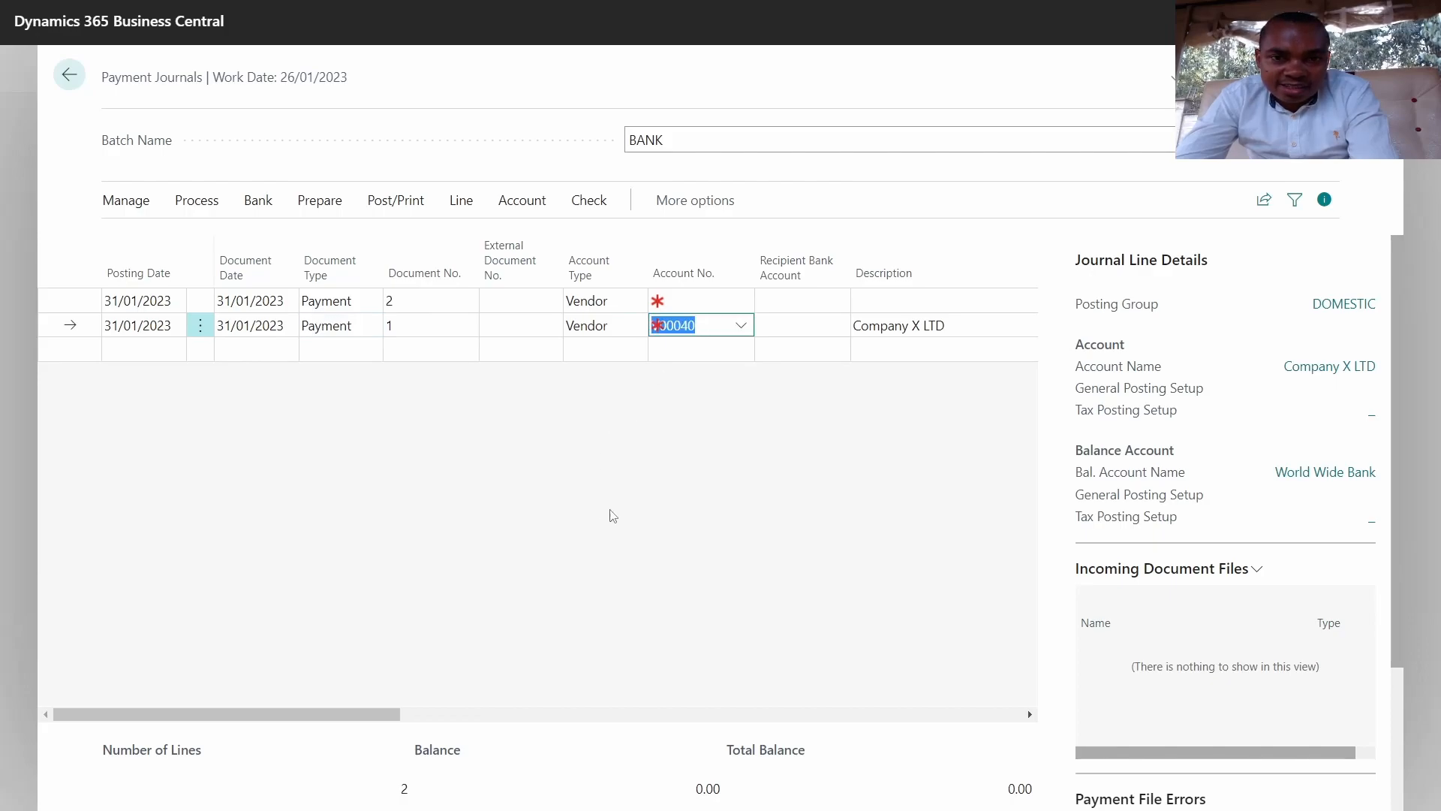
{"action": "left_click_drag", "start_coordinate": [353, 714], "coordinate": [195, 616]}
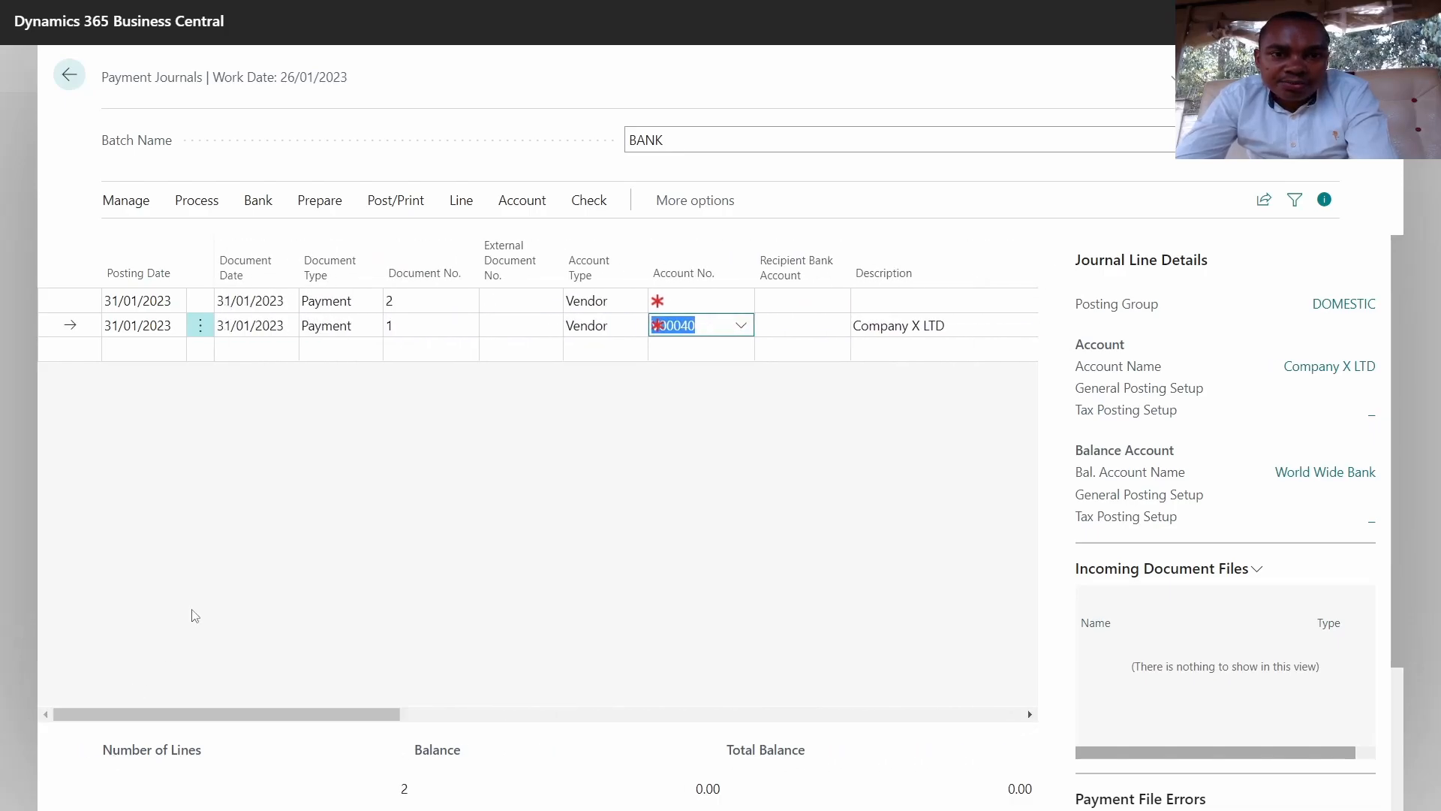
Step: Delete the empty first journal line, document 2, confirming with Yes
{"action": "left_click", "coordinate": [327, 304]}
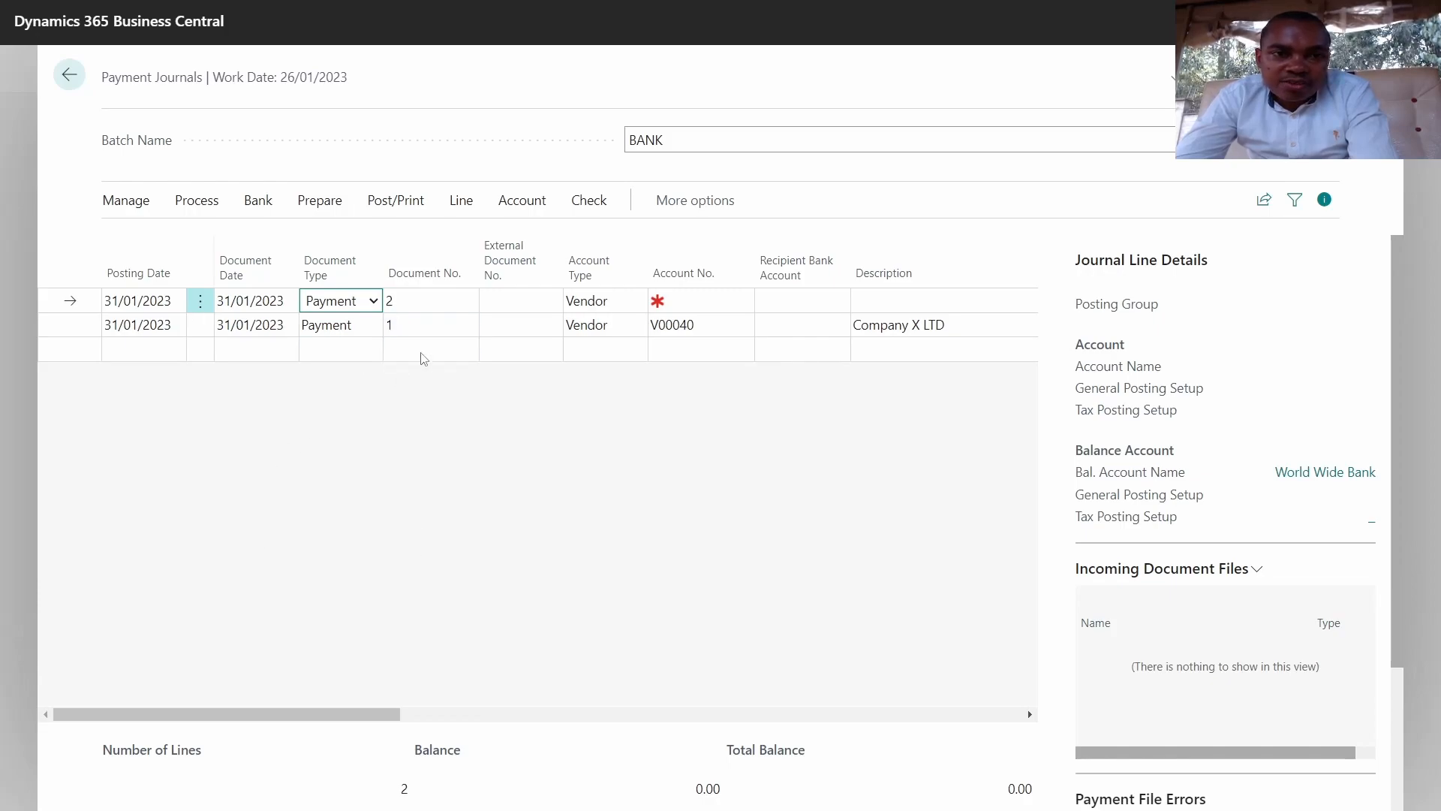
{"action": "left_click", "coordinate": [418, 308]}
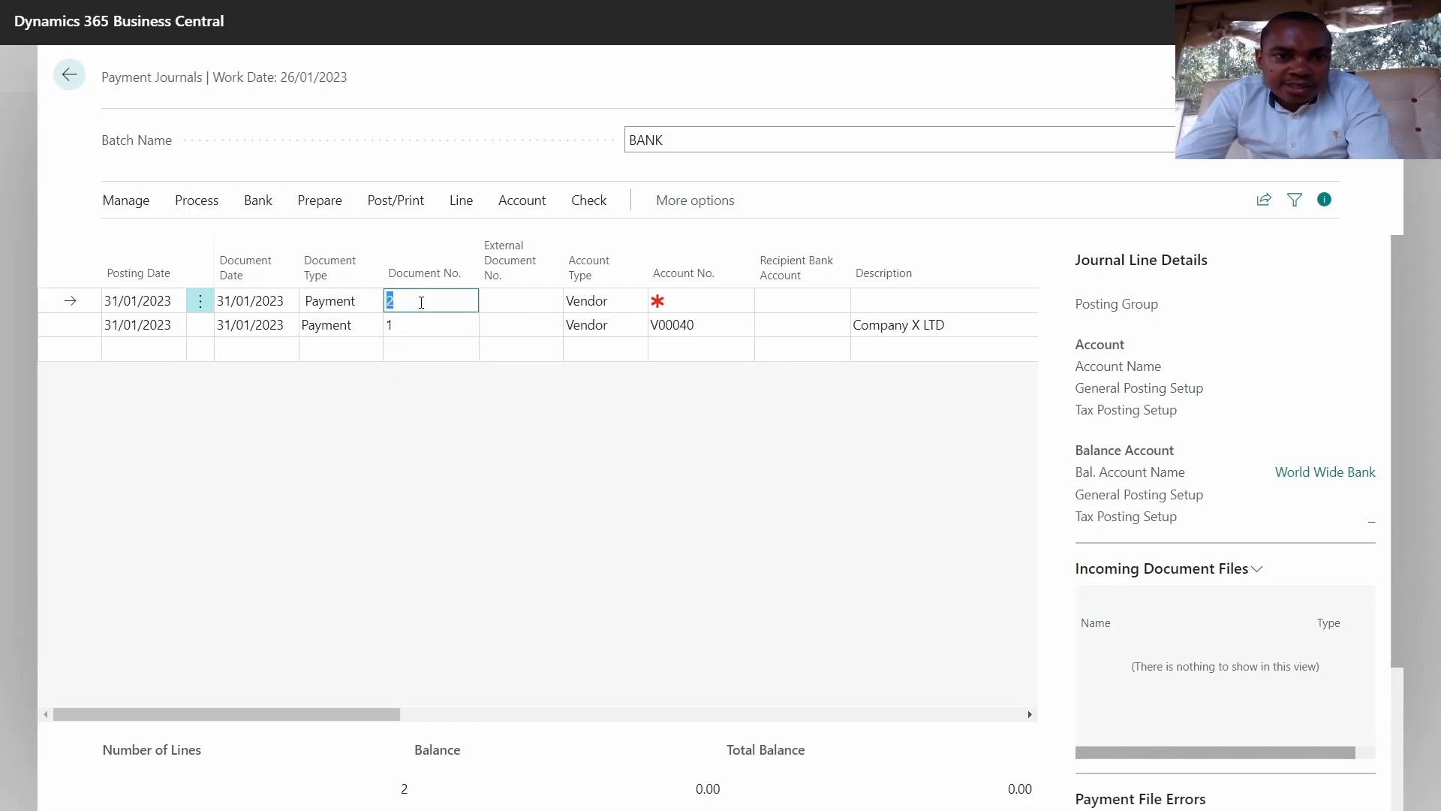
{"action": "left_click", "coordinate": [207, 302]}
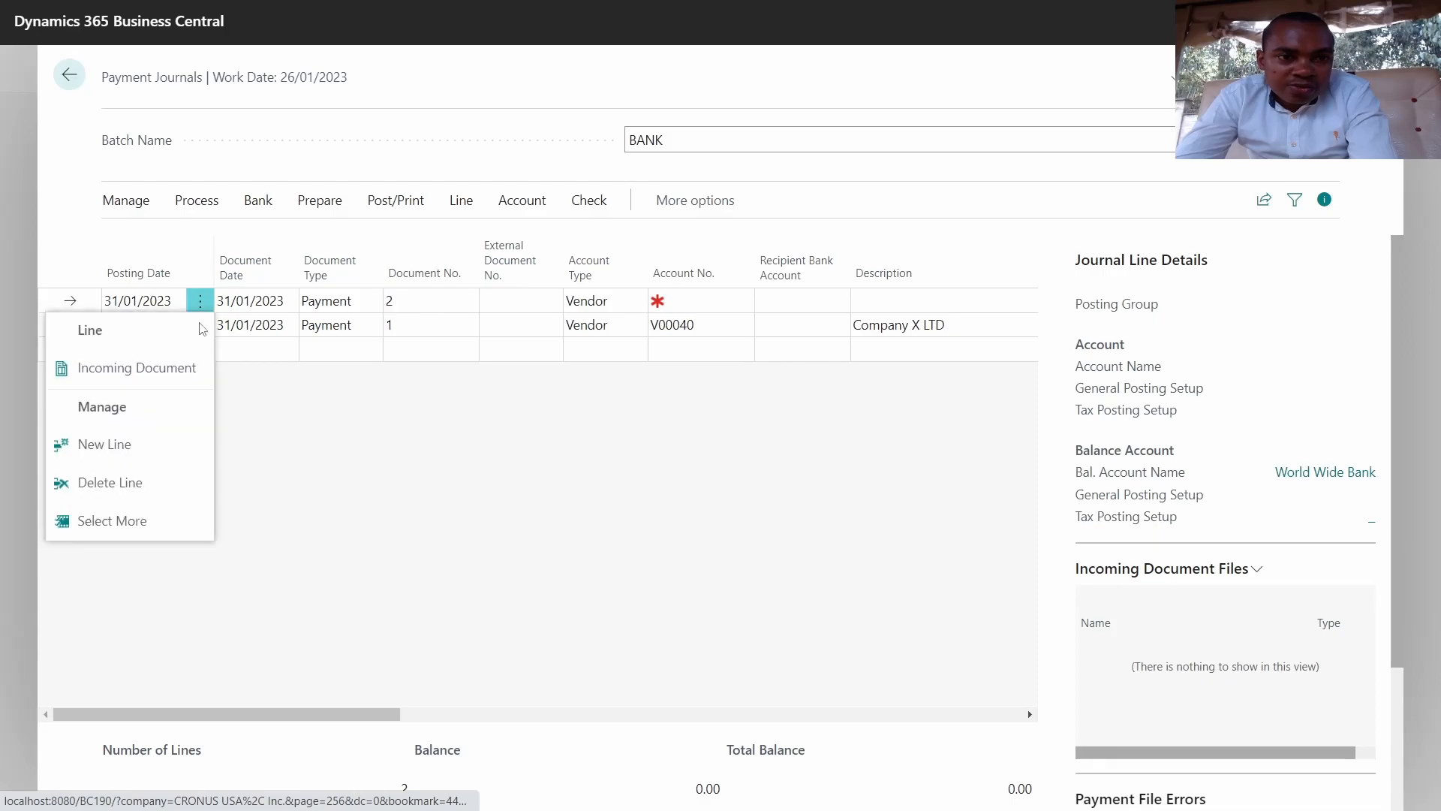
{"action": "left_click", "coordinate": [141, 486]}
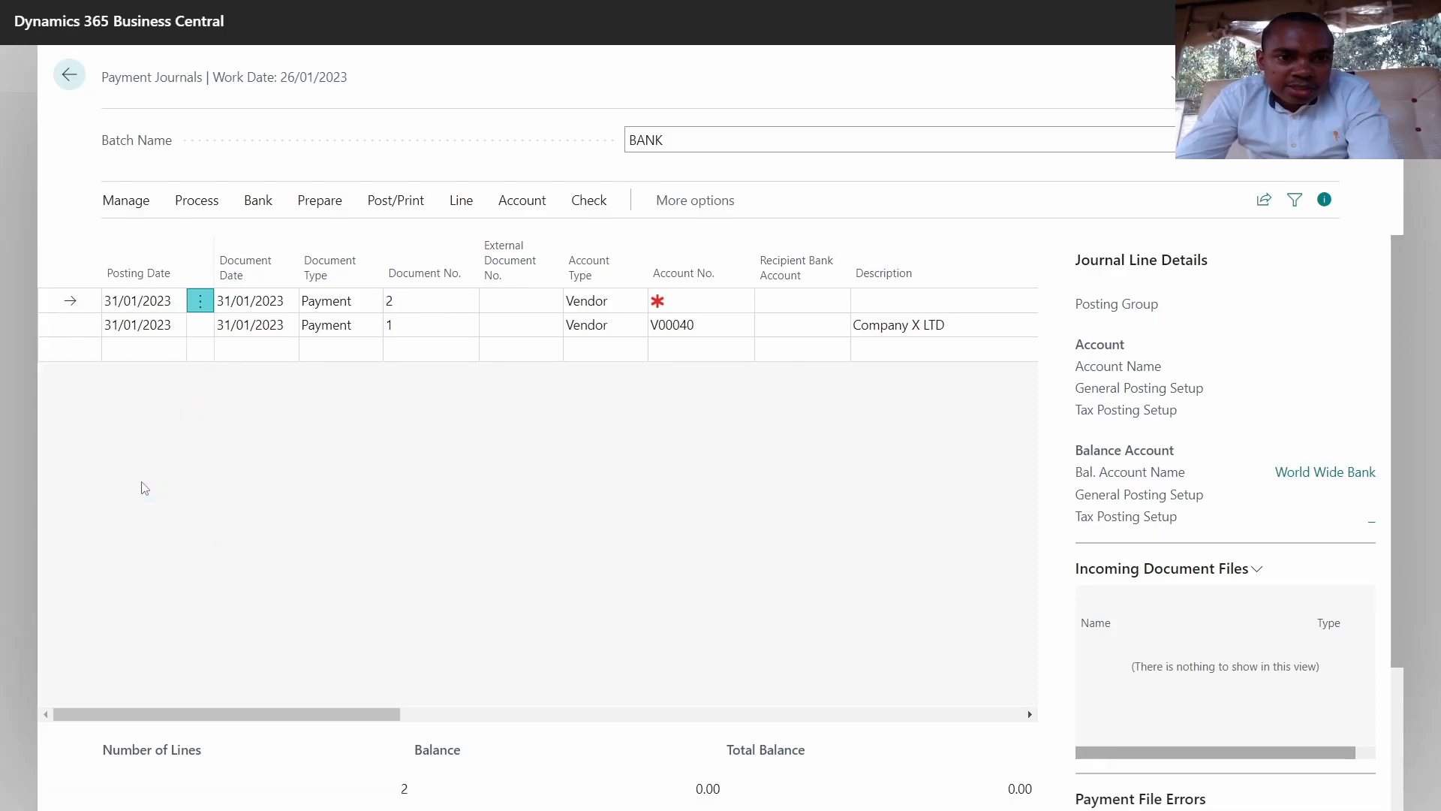
{"action": "left_click", "coordinate": [800, 474]}
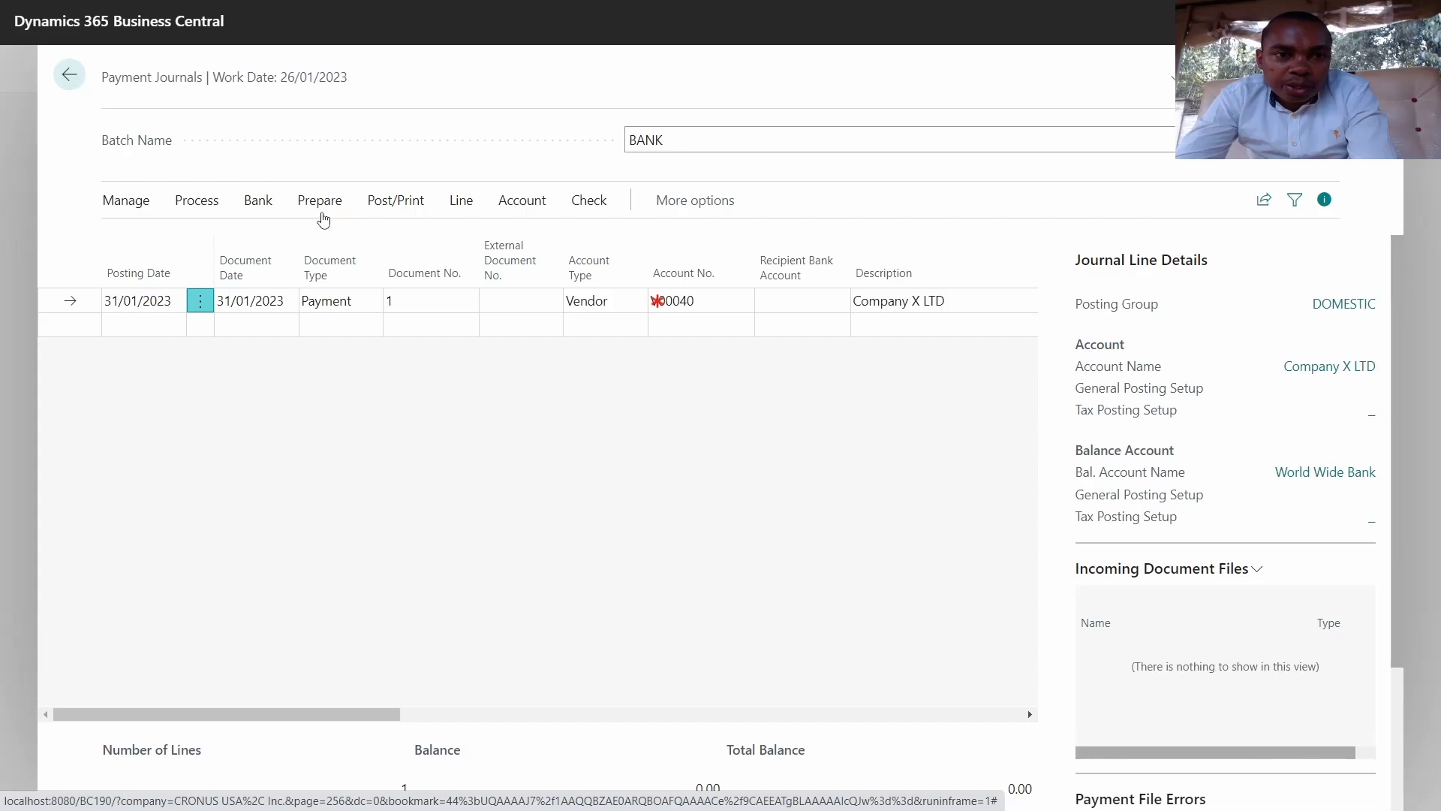
Step: Change the Company X LTD line's Amount from 3,544,500.00 to 3,000,500.00
{"action": "left_click", "coordinate": [321, 203]}
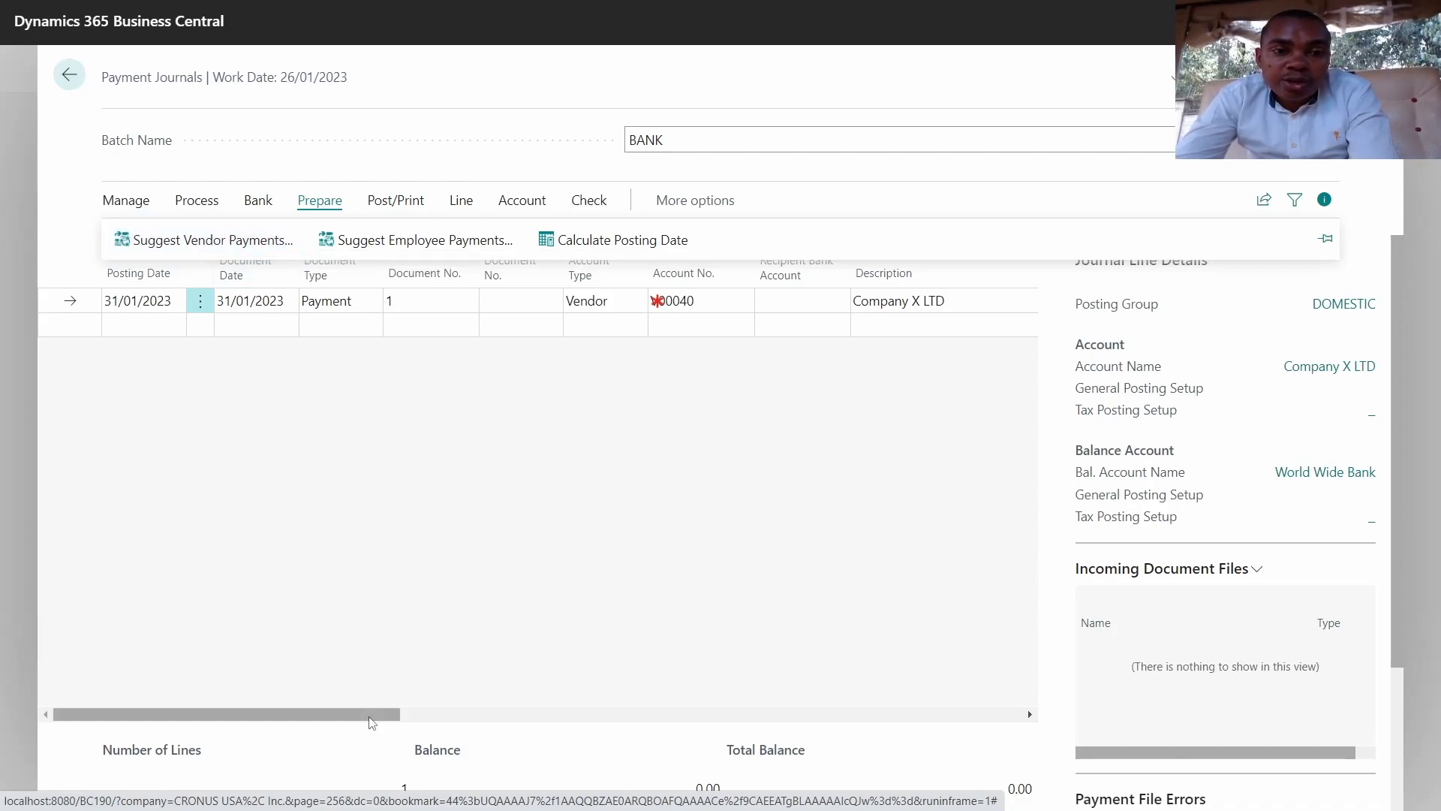
{"action": "left_click_drag", "start_coordinate": [376, 714], "coordinate": [667, 708]}
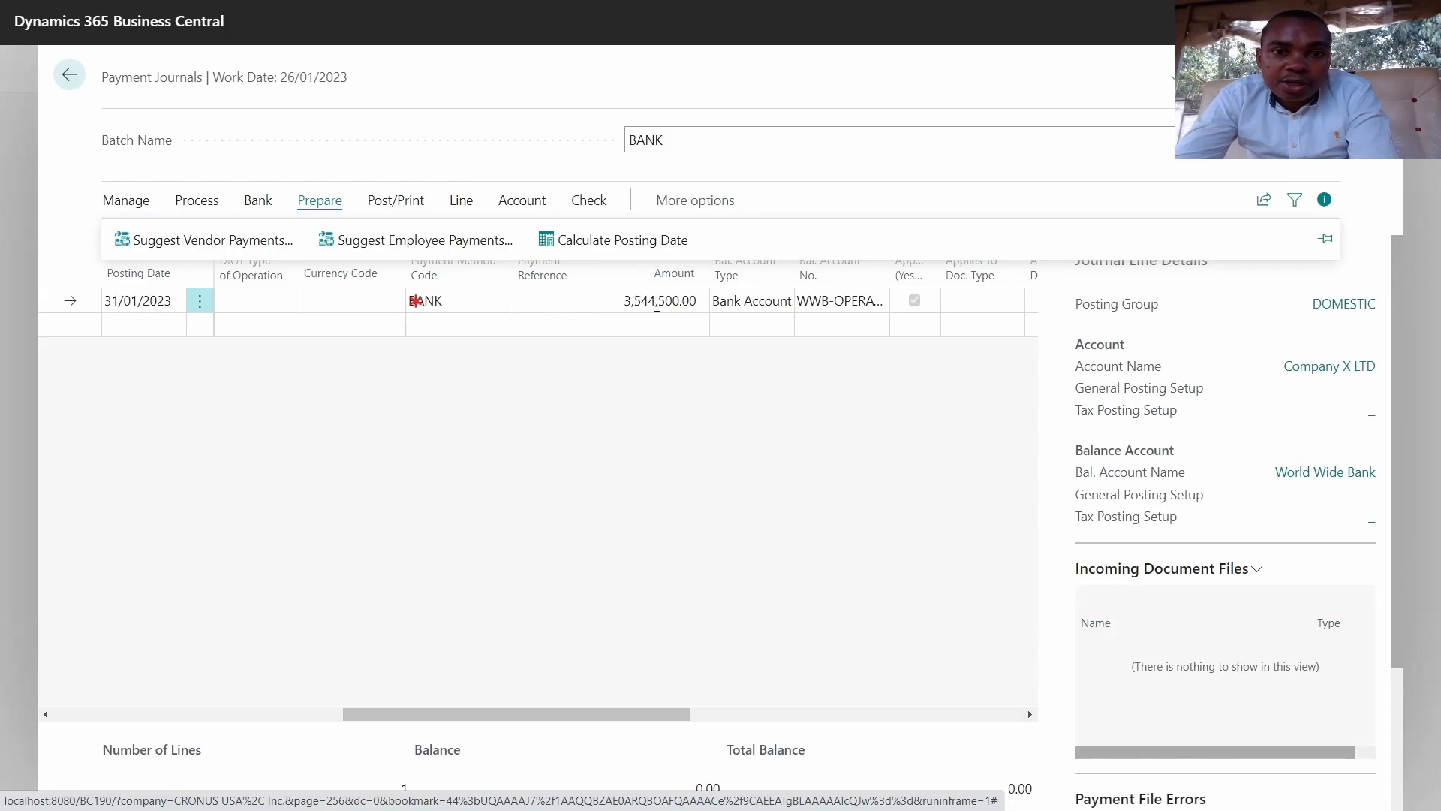
{"action": "left_click", "coordinate": [657, 303]}
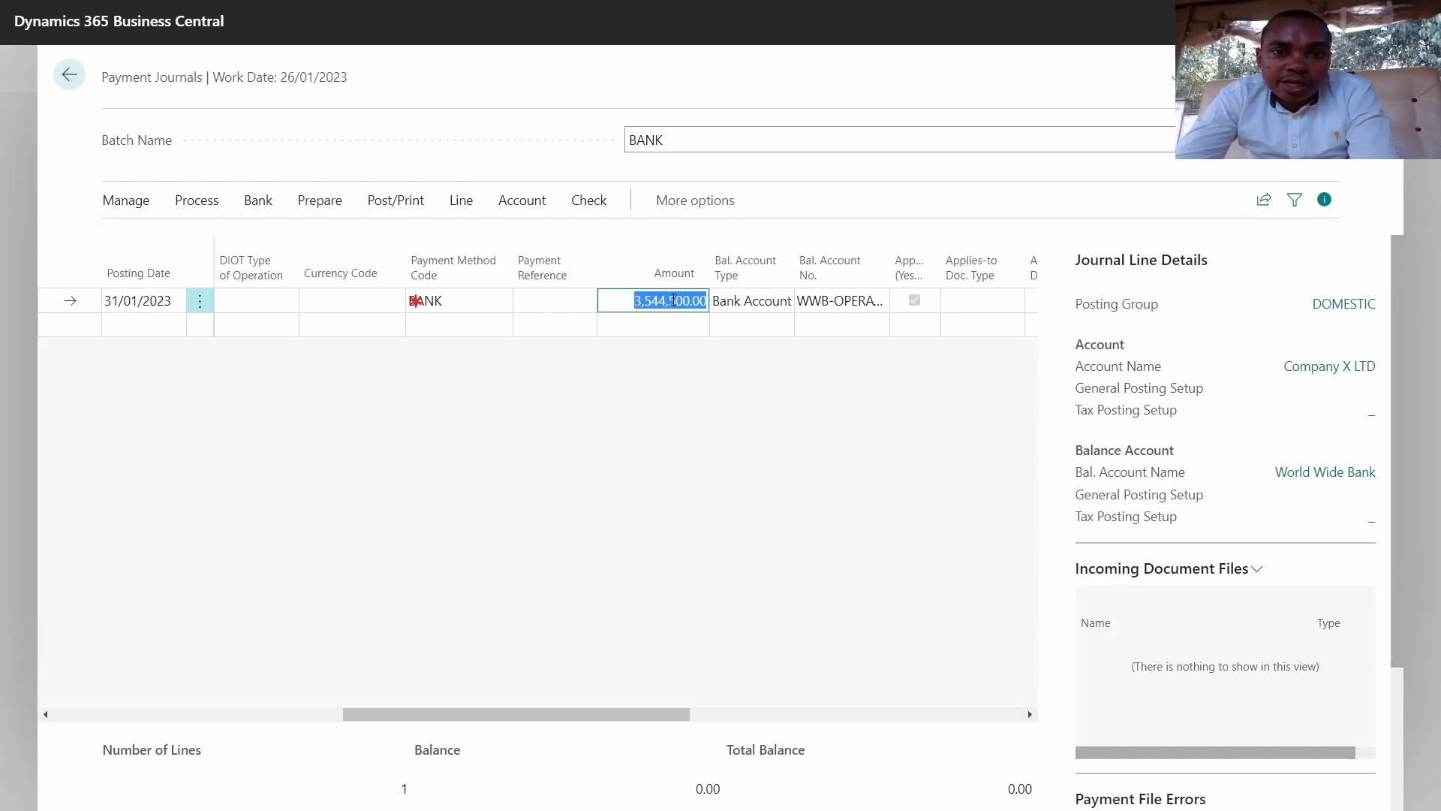
{"action": "left_click", "coordinate": [667, 301]}
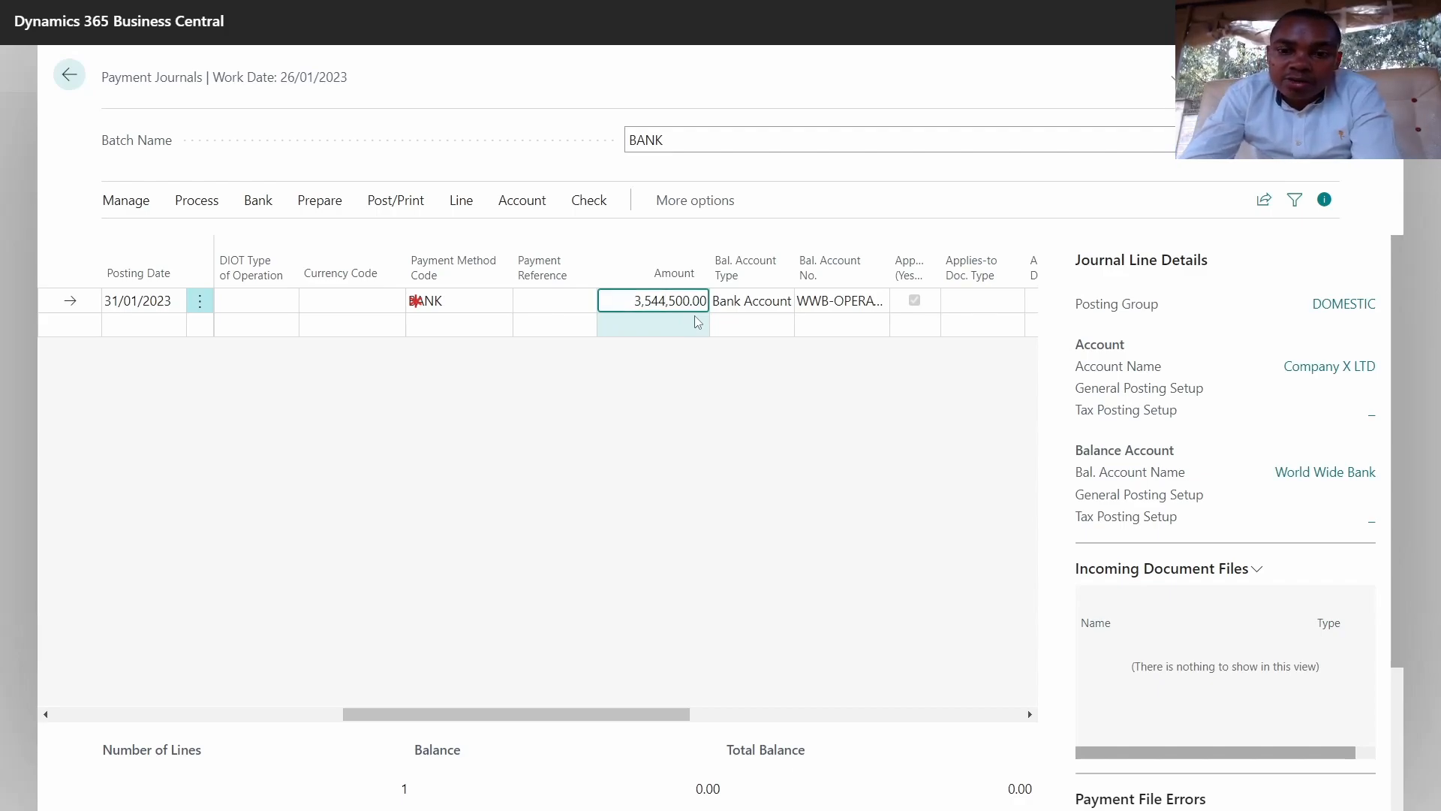
{"action": "key", "text": "BackSpace"}
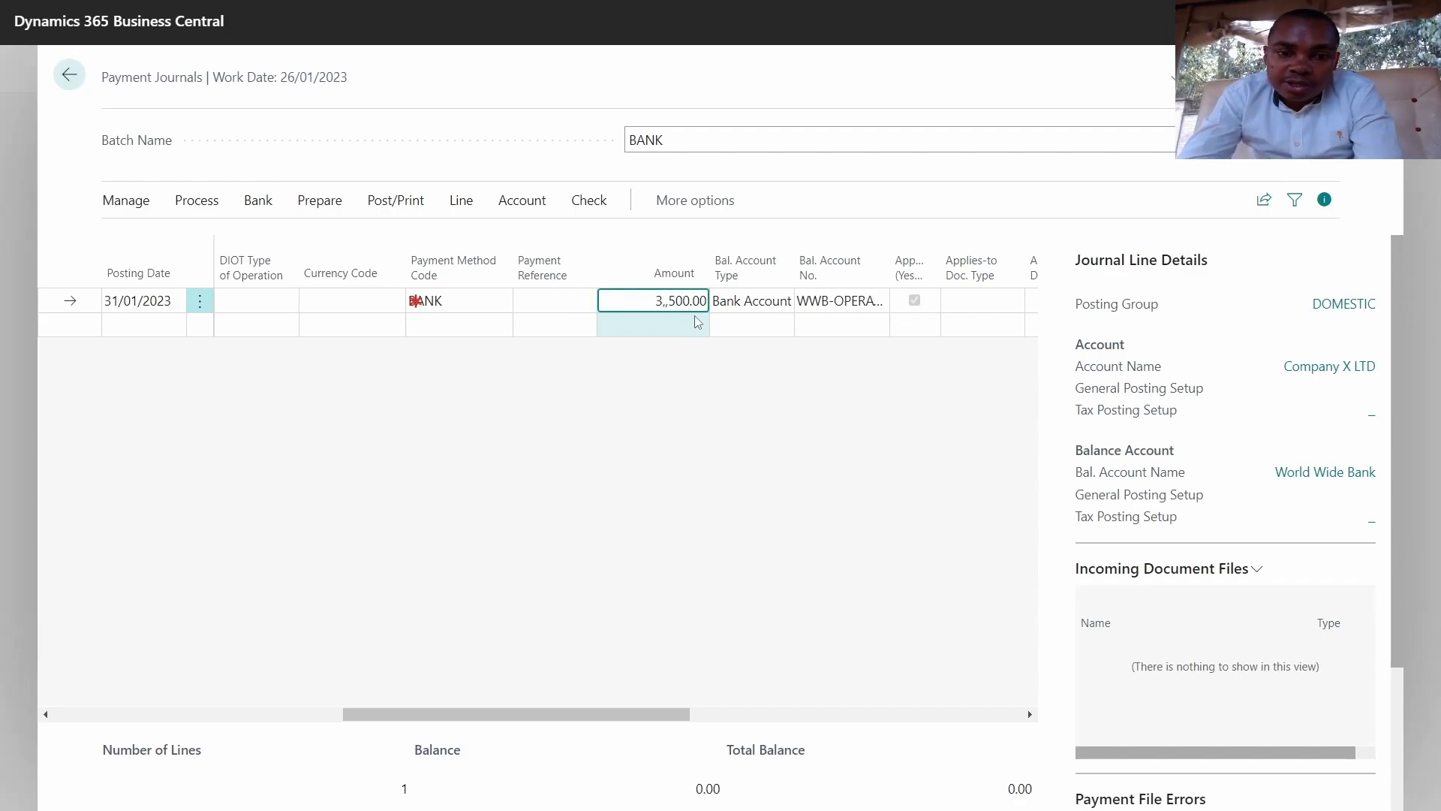
{"action": "type", "text": "000"}
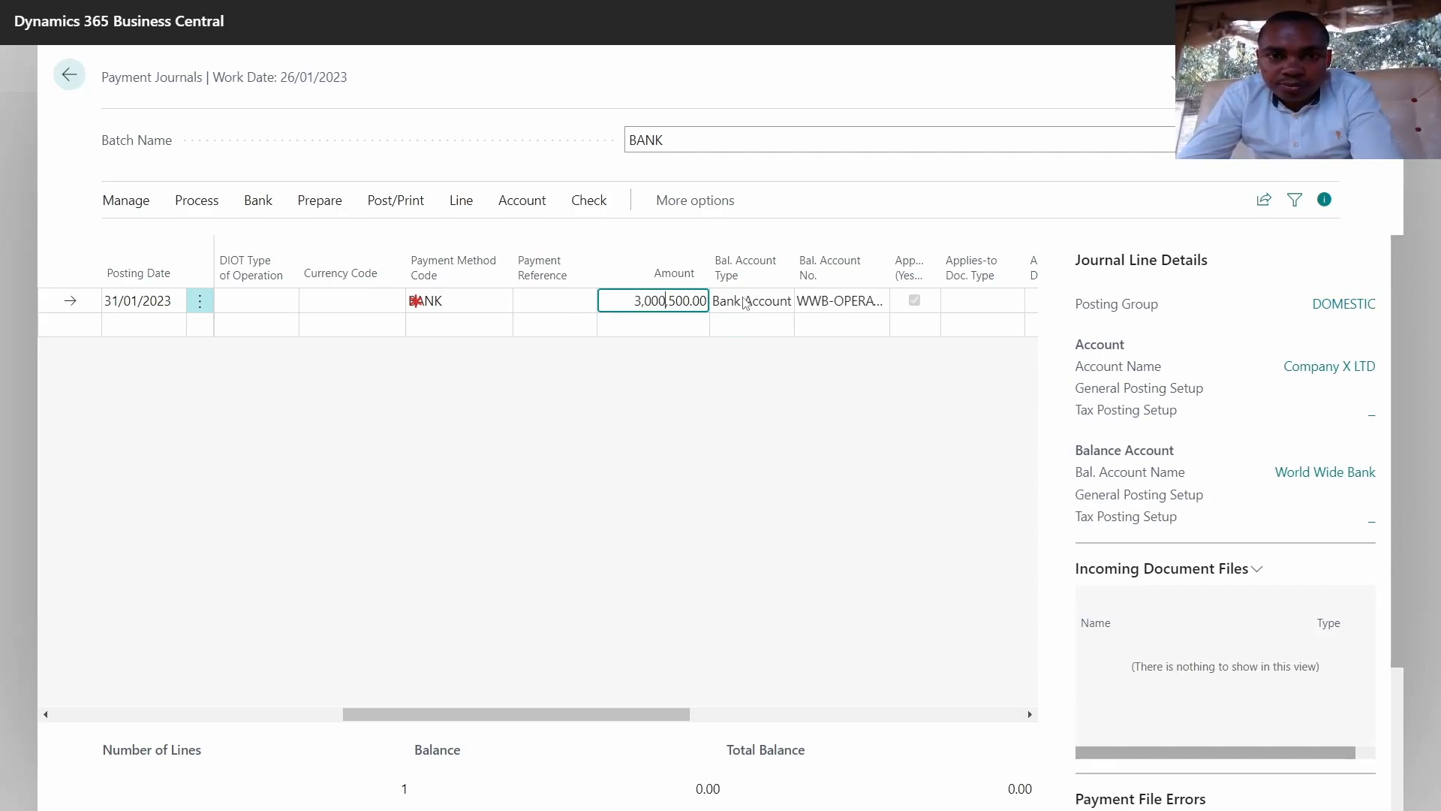
{"action": "left_click", "coordinate": [745, 303]}
{"action": "left_click", "coordinate": [665, 304]}
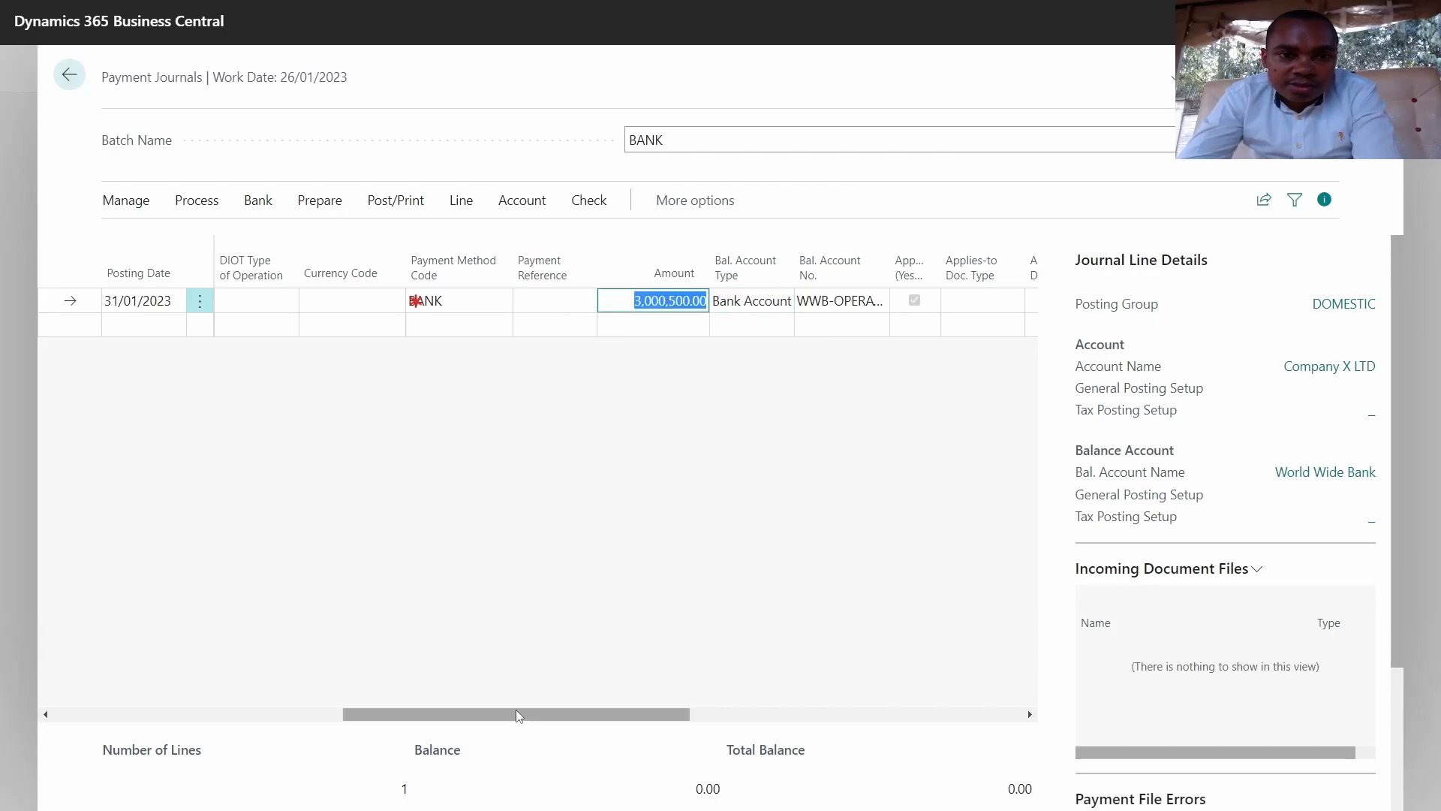
{"action": "left_click_drag", "start_coordinate": [523, 713], "coordinate": [3, 755]}
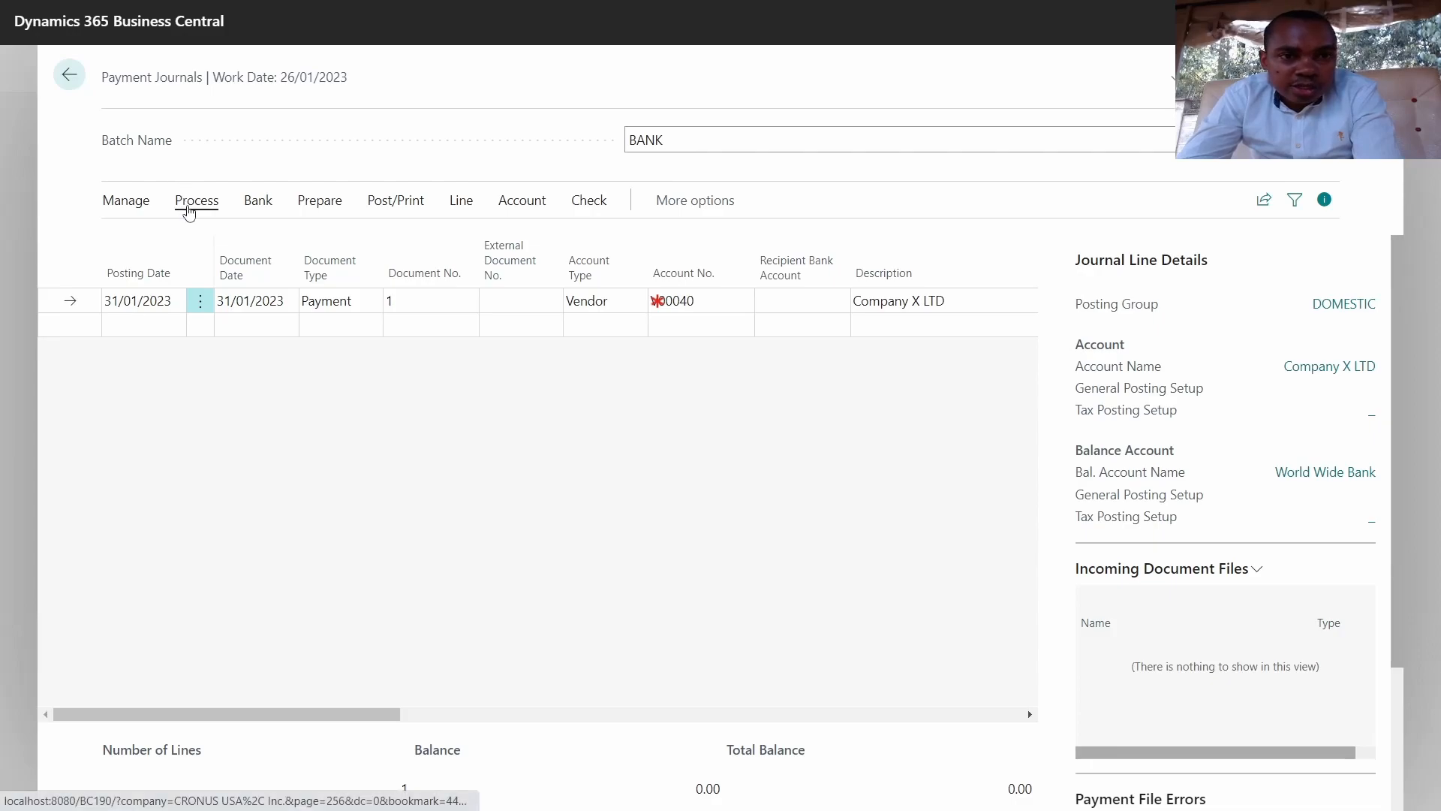
Step: Post the 3,000,500.00 Company X LTD payment journal and return to the CRONUS USA, Inc. home page
{"action": "left_click", "coordinate": [391, 202]}
{"action": "left_click", "coordinate": [146, 240]}
{"action": "left_click", "coordinate": [797, 473]}
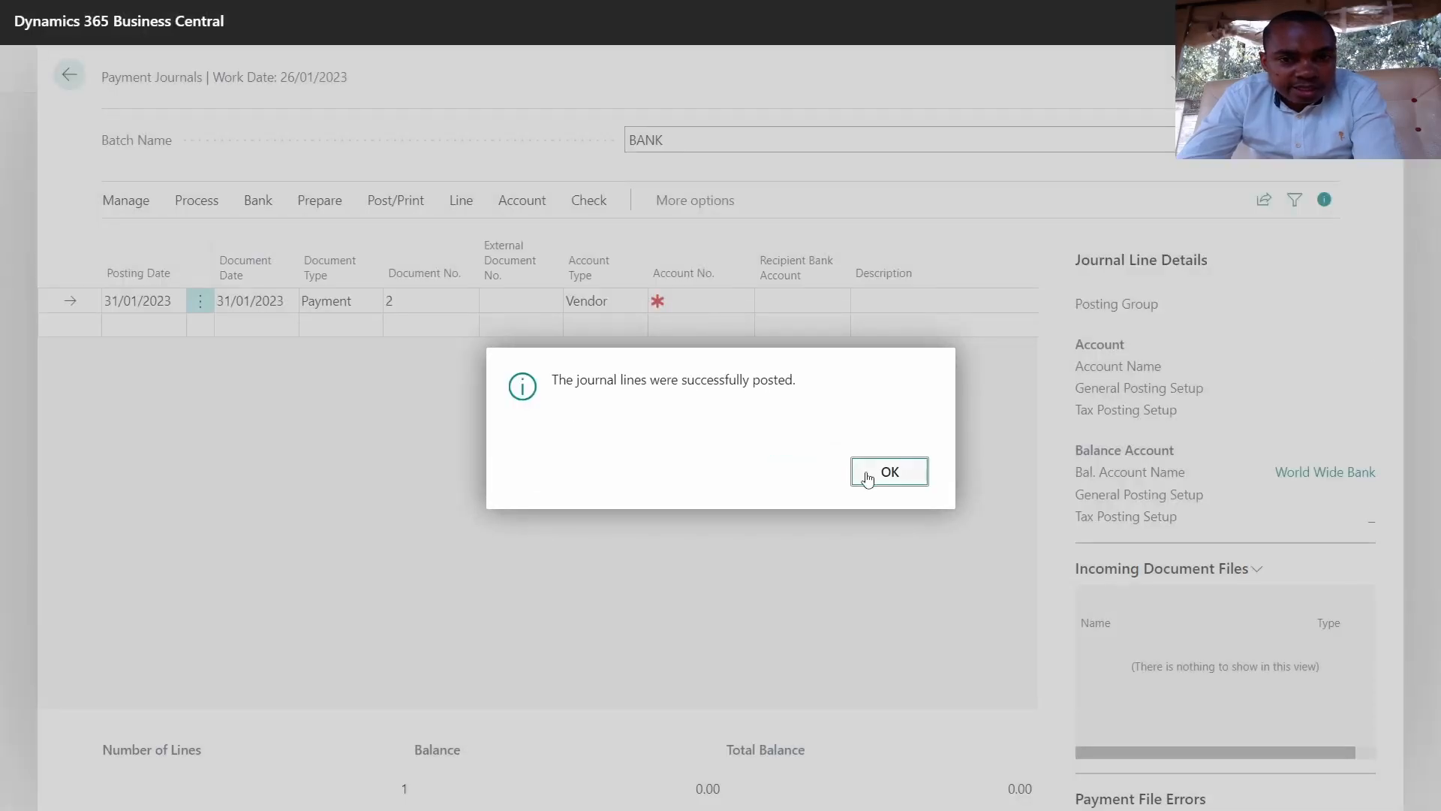
{"action": "left_click", "coordinate": [868, 473]}
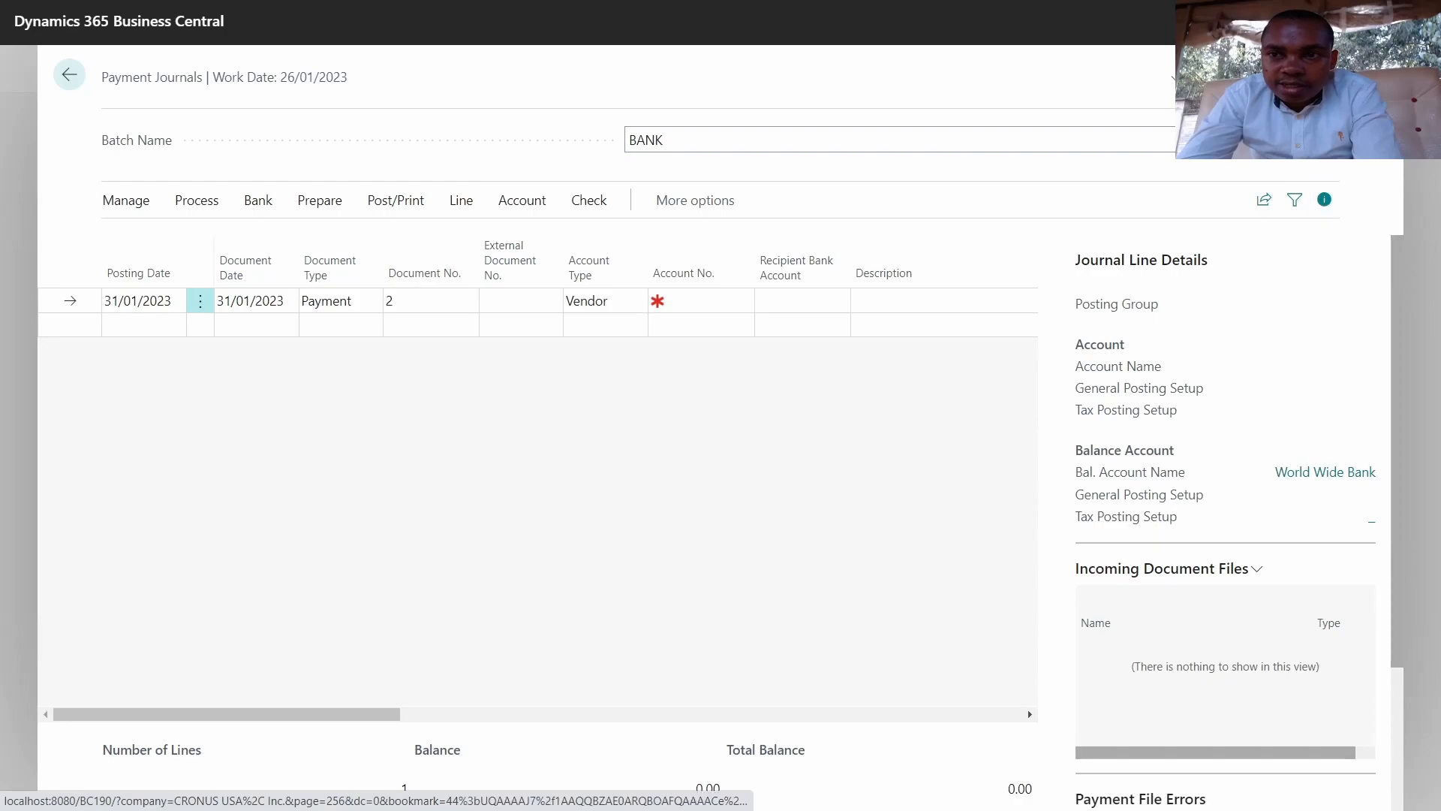
{"action": "left_click", "coordinate": [70, 75]}
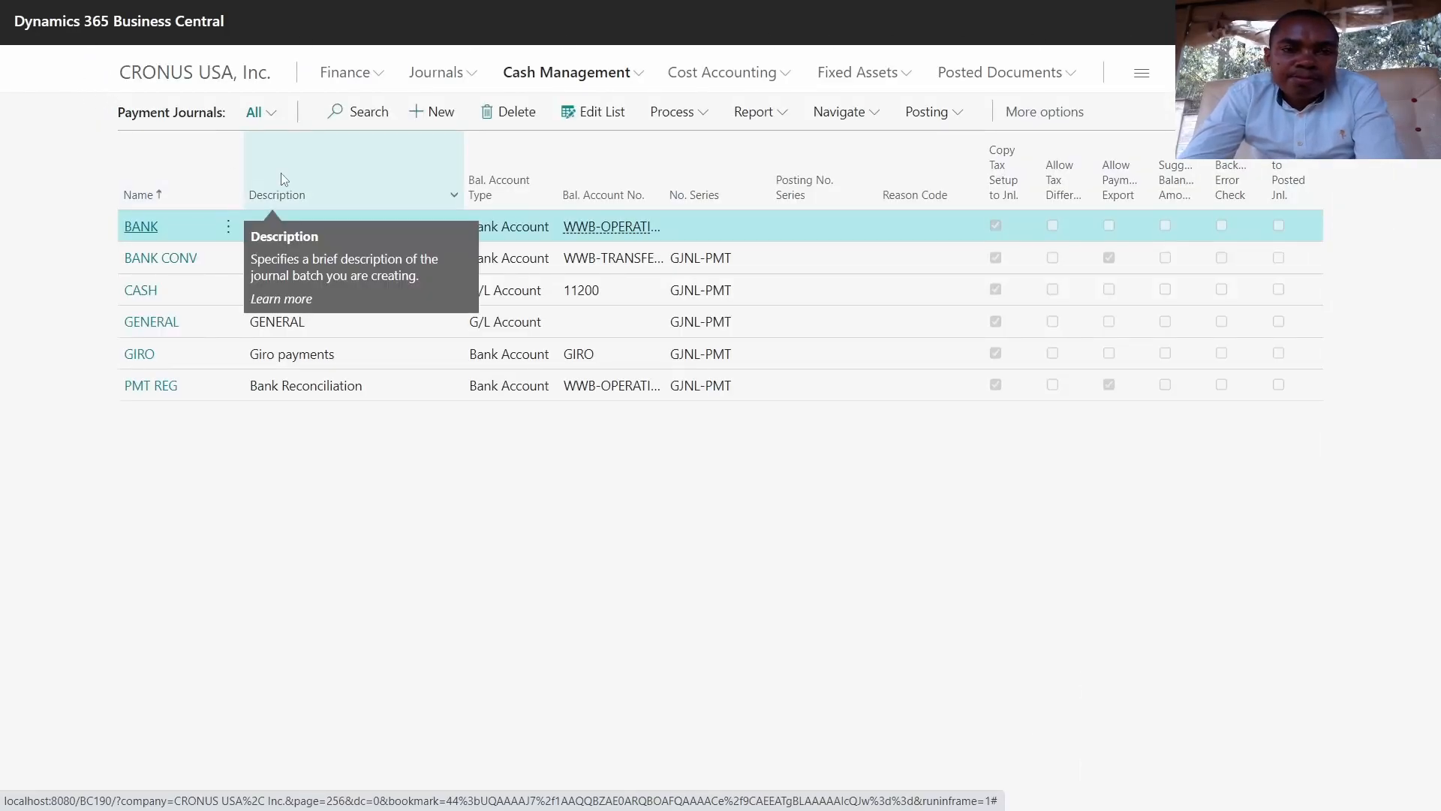
{"action": "left_click", "coordinate": [226, 78]}
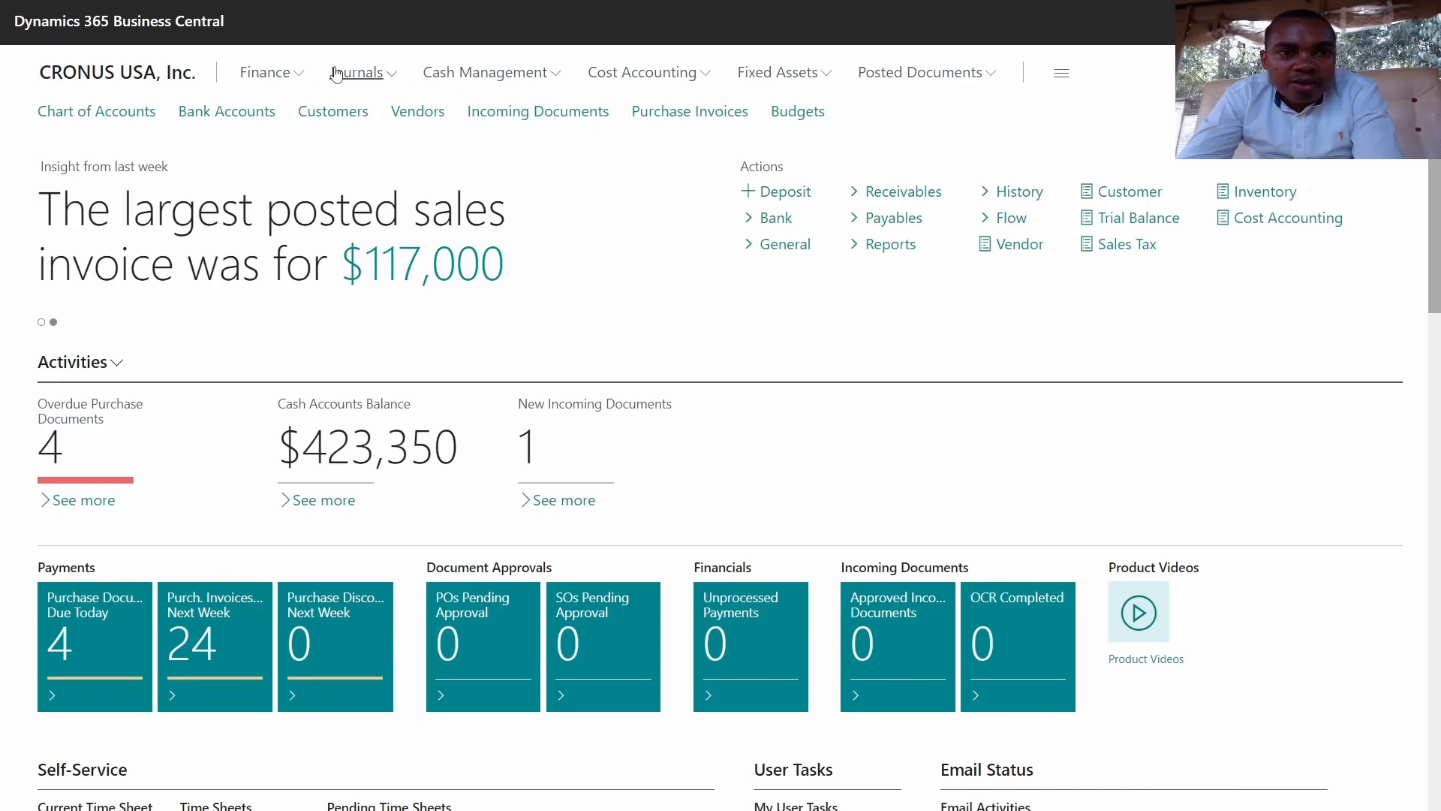
Step: Find vendor V00040 Company X LTD by searching 'compa' and open its card
{"action": "left_click", "coordinate": [418, 112]}
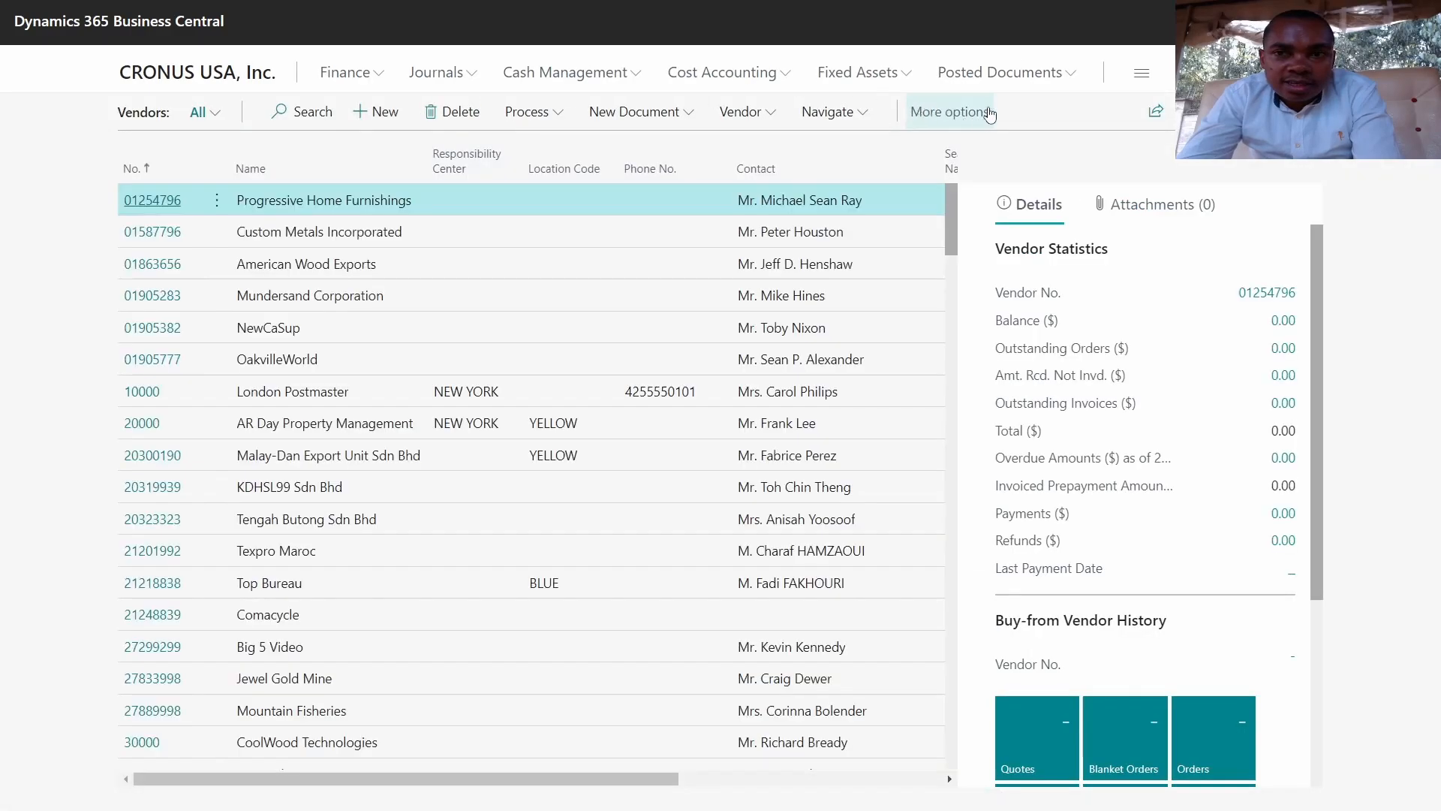
{"action": "left_click", "coordinate": [304, 112]}
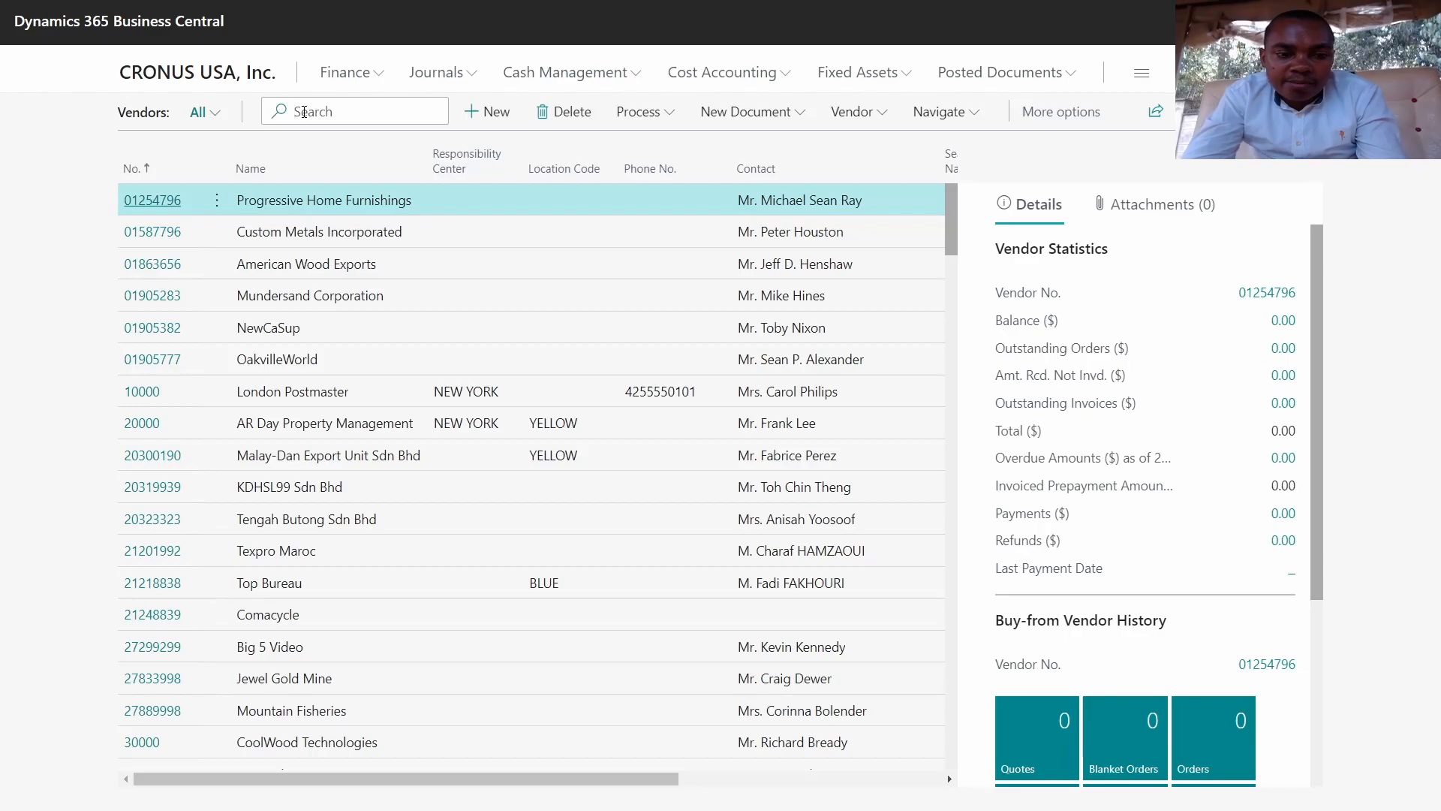
{"action": "type", "text": "compa"}
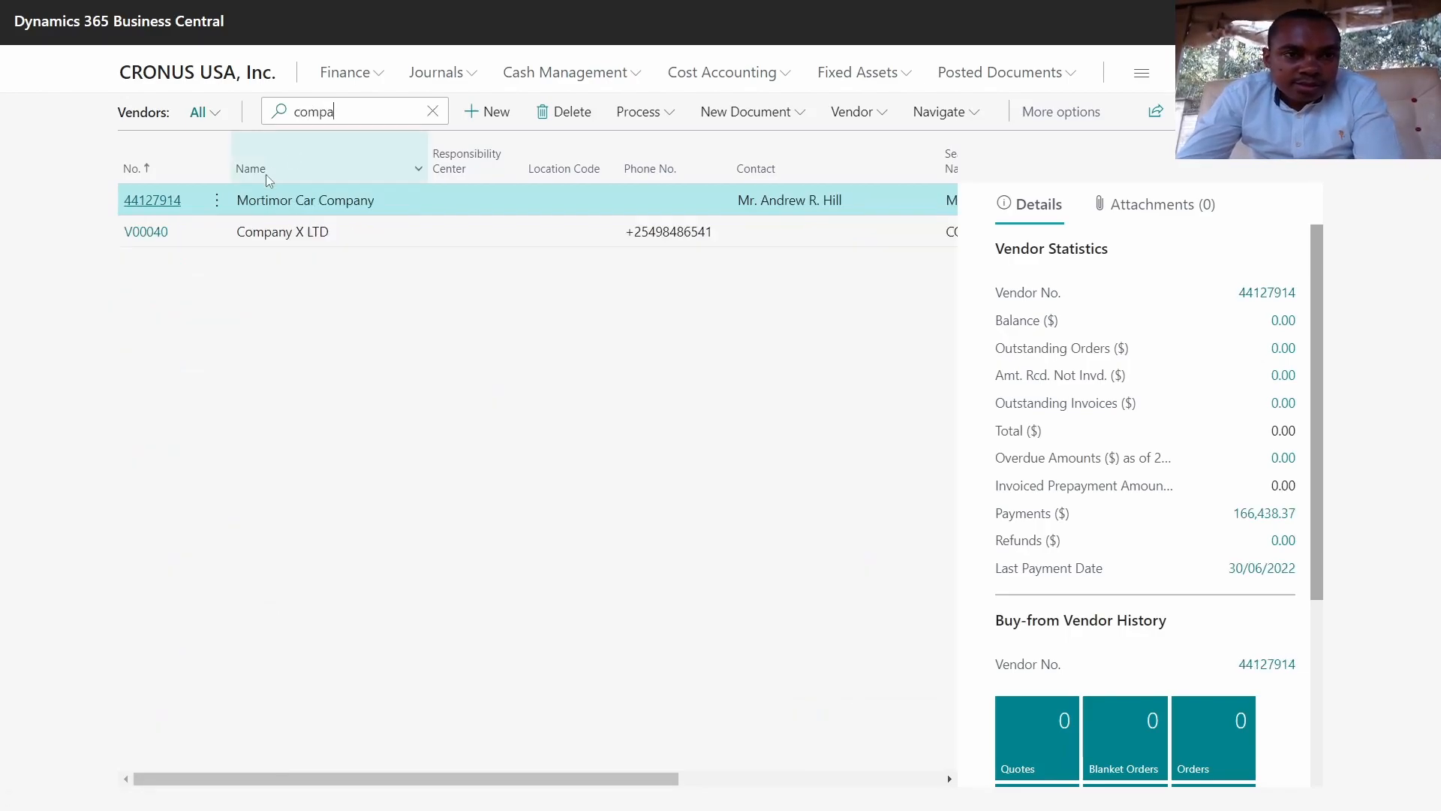
{"action": "left_click", "coordinate": [164, 240]}
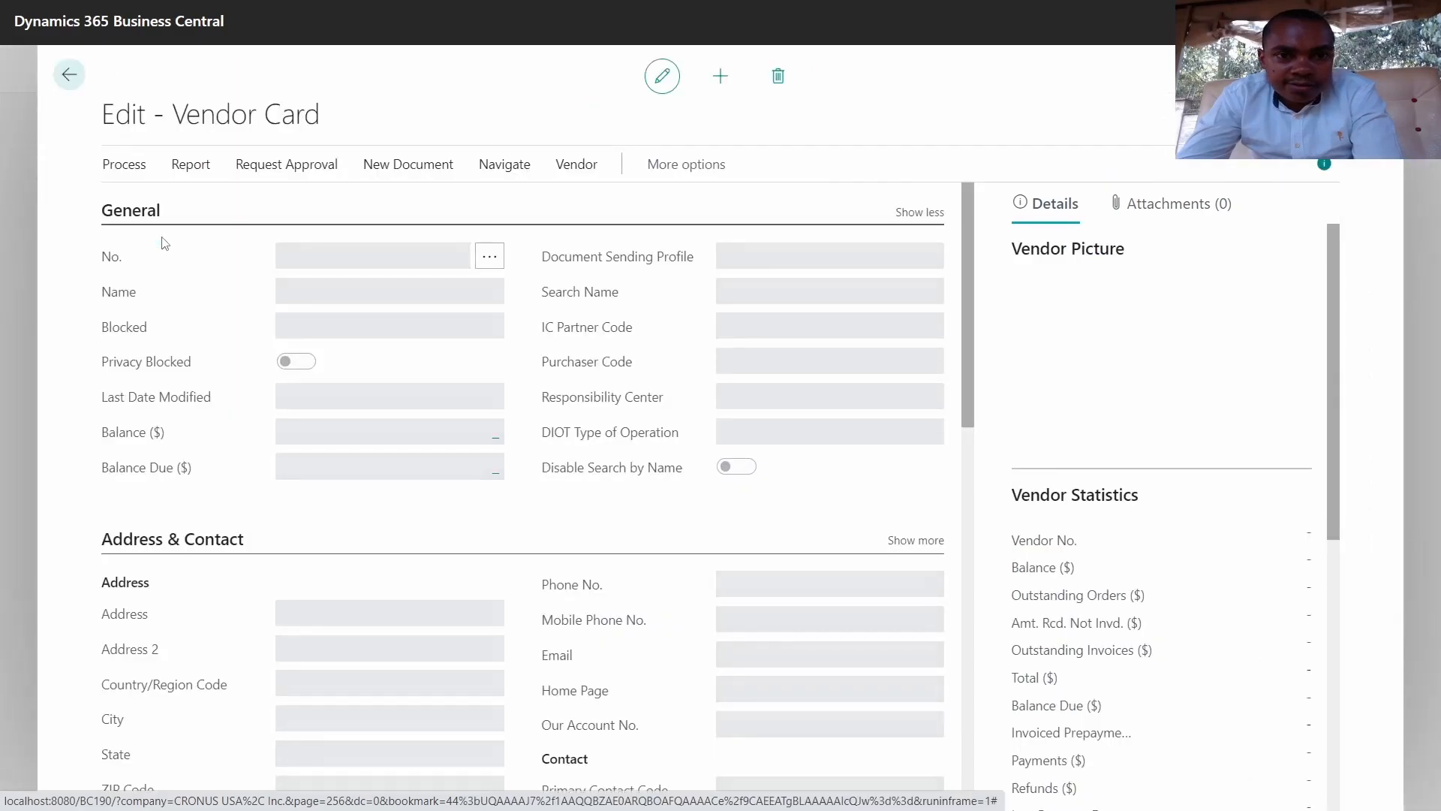
Step: Review the ledger entries behind the 544,000.00 balance, then return to the vendor card
{"action": "scroll", "coordinate": [1132, 429], "scroll_direction": "down", "scroll_amount": 3}
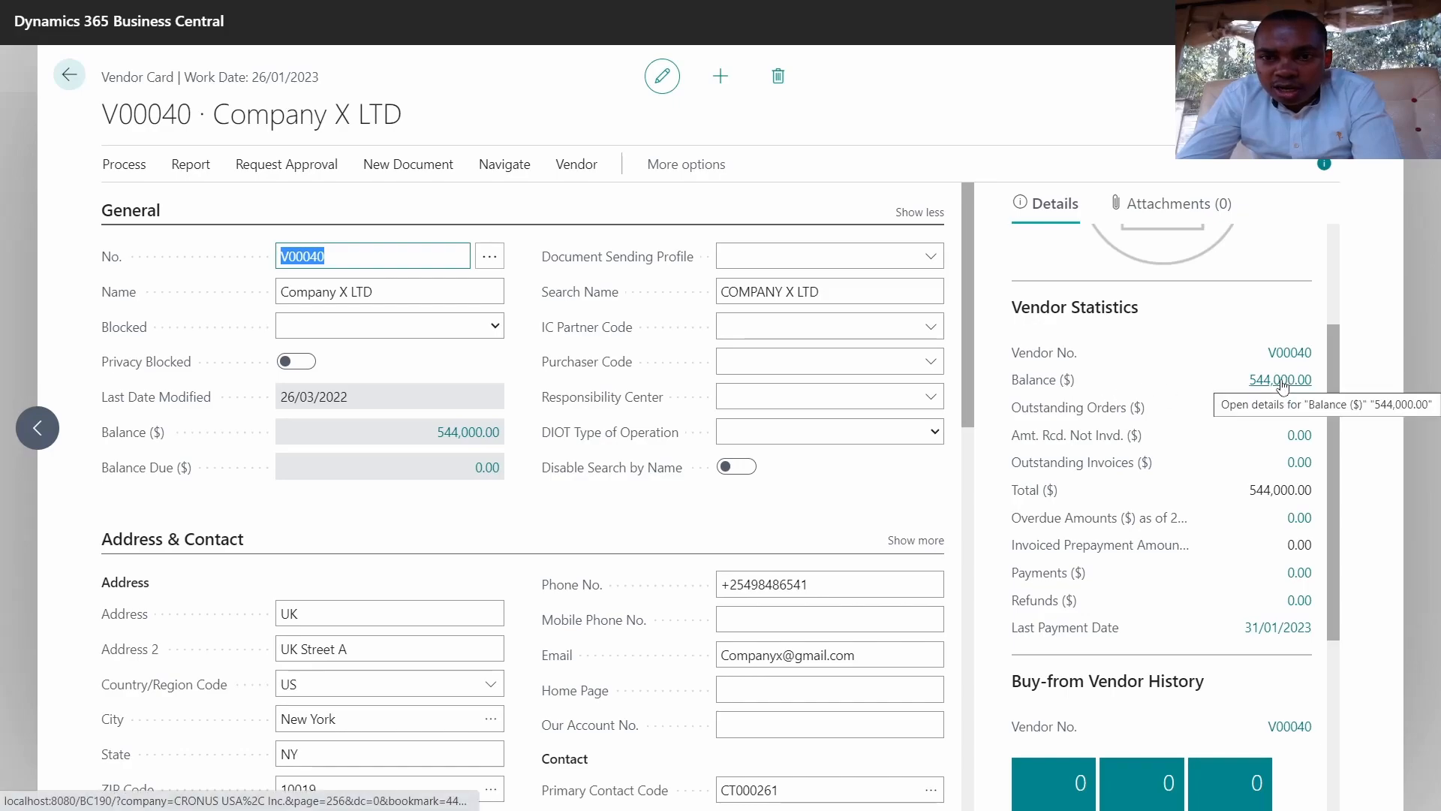
{"action": "left_click", "coordinate": [1280, 380]}
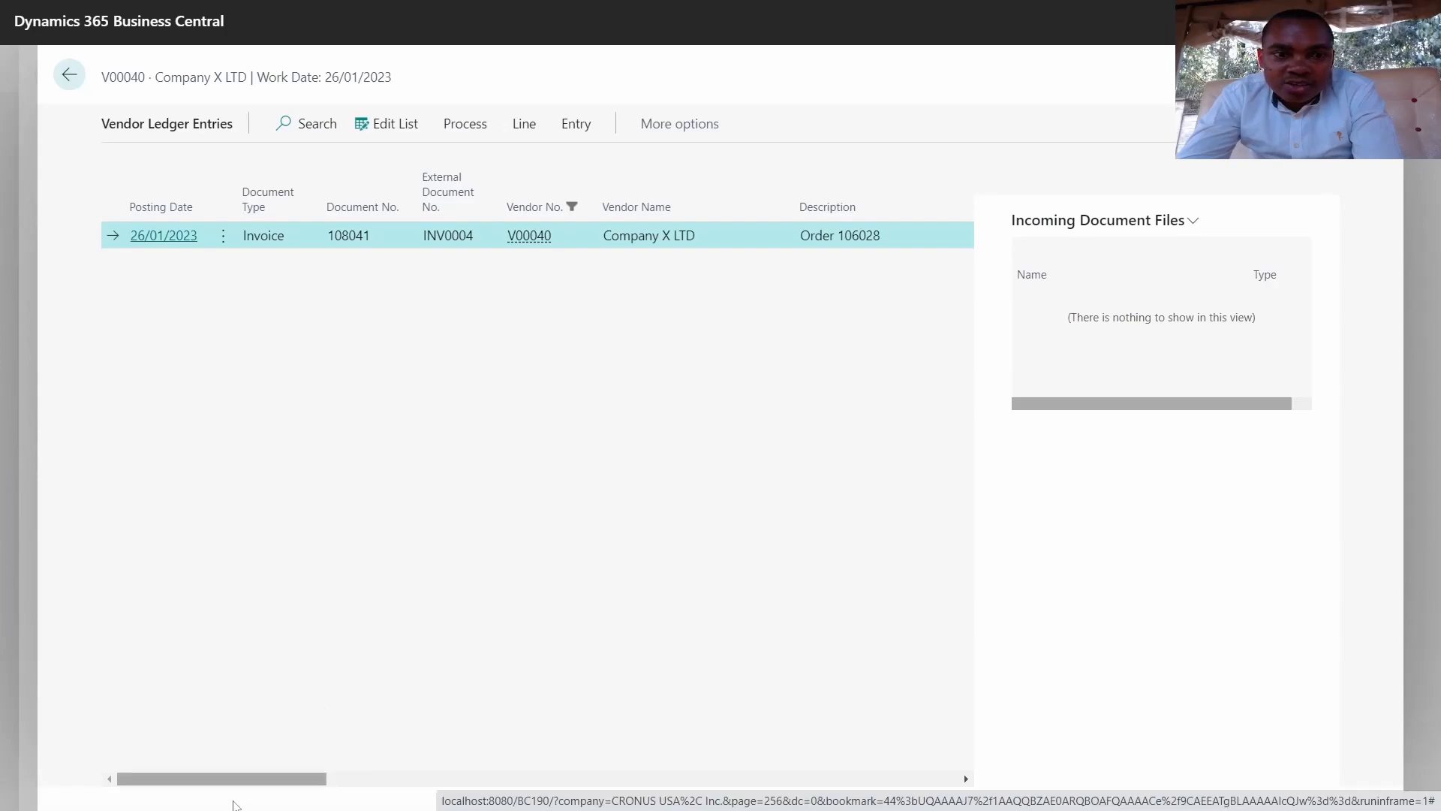
{"action": "left_click_drag", "start_coordinate": [241, 779], "coordinate": [516, 717]}
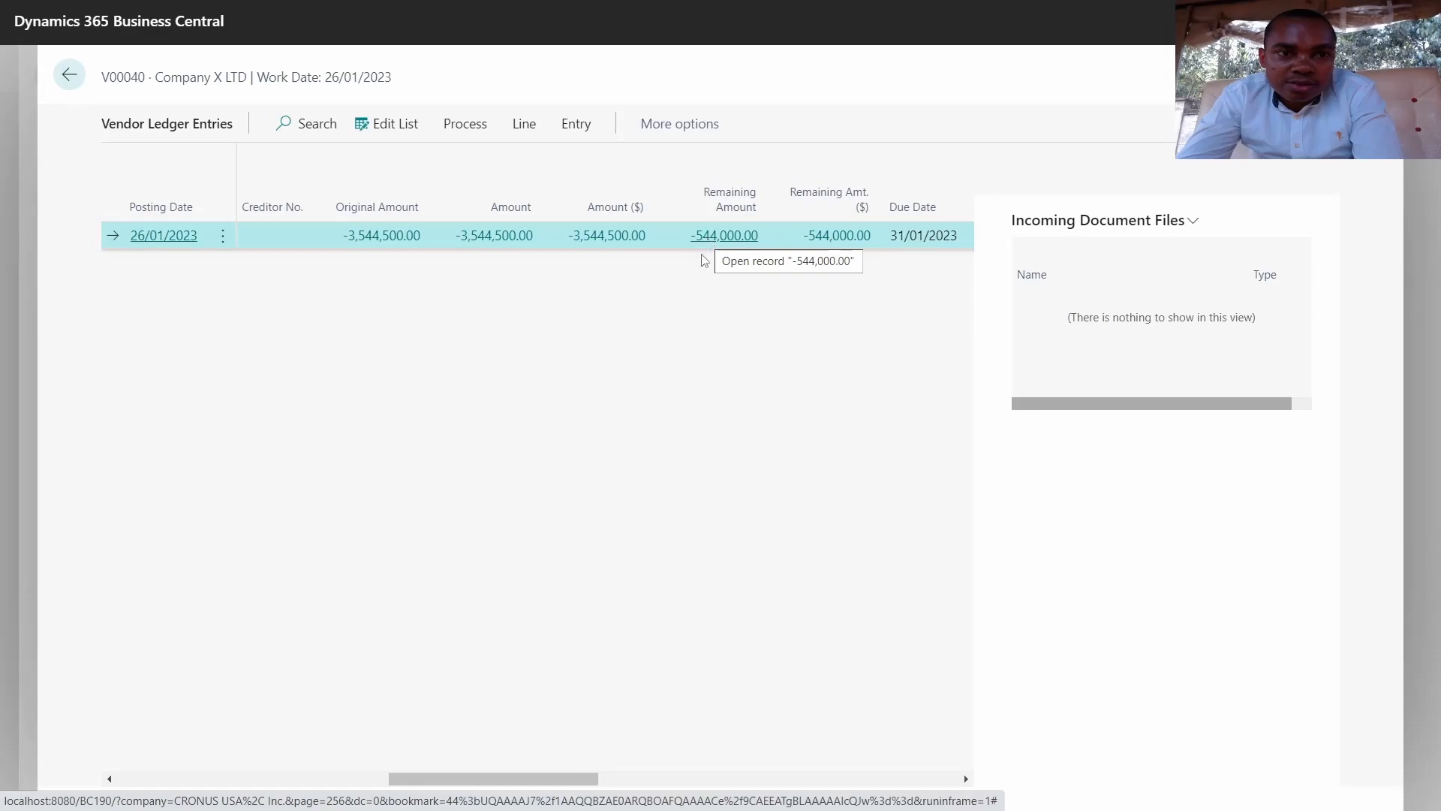
{"action": "left_click_drag", "start_coordinate": [565, 787], "coordinate": [737, 785]}
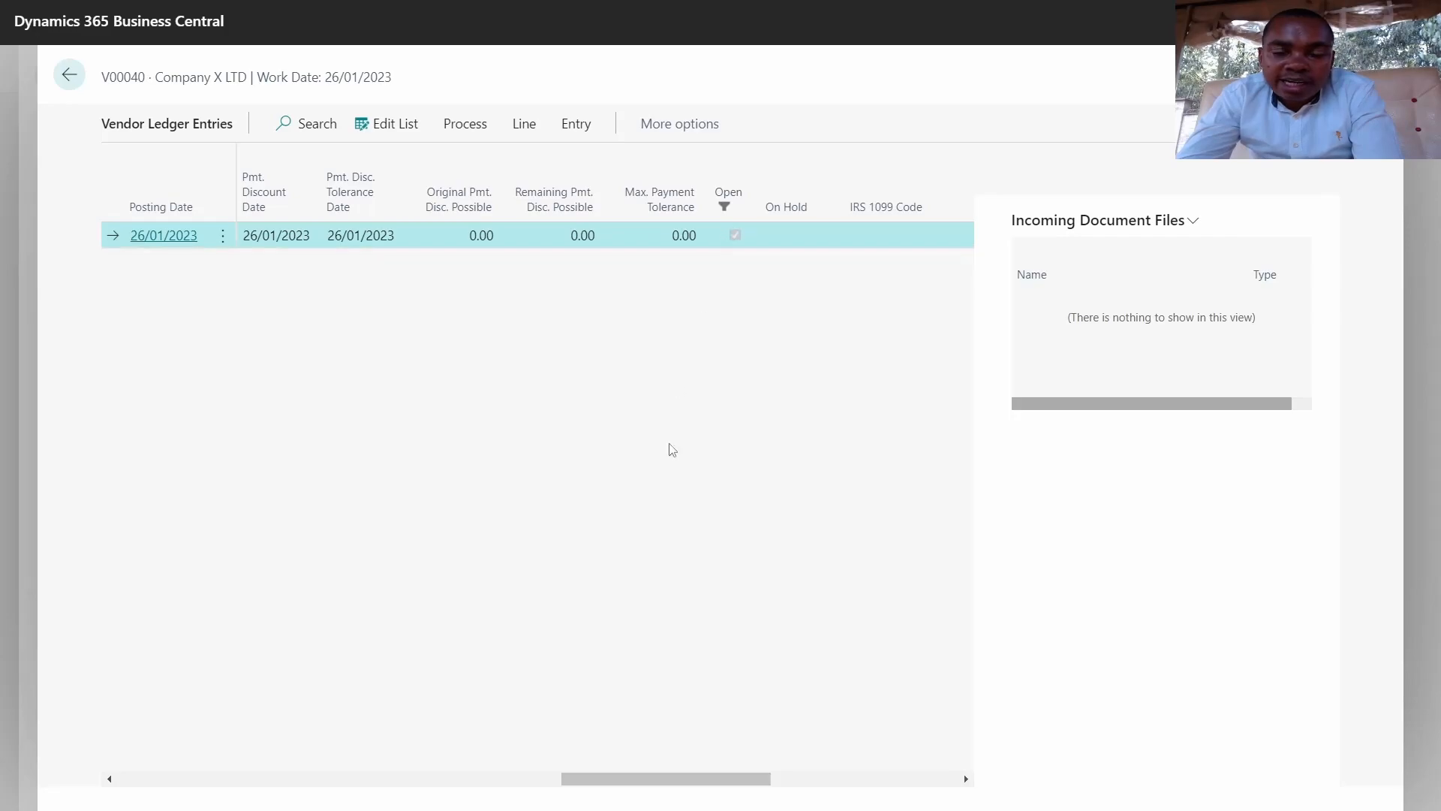
{"action": "left_click_drag", "start_coordinate": [670, 776], "coordinate": [226, 776]}
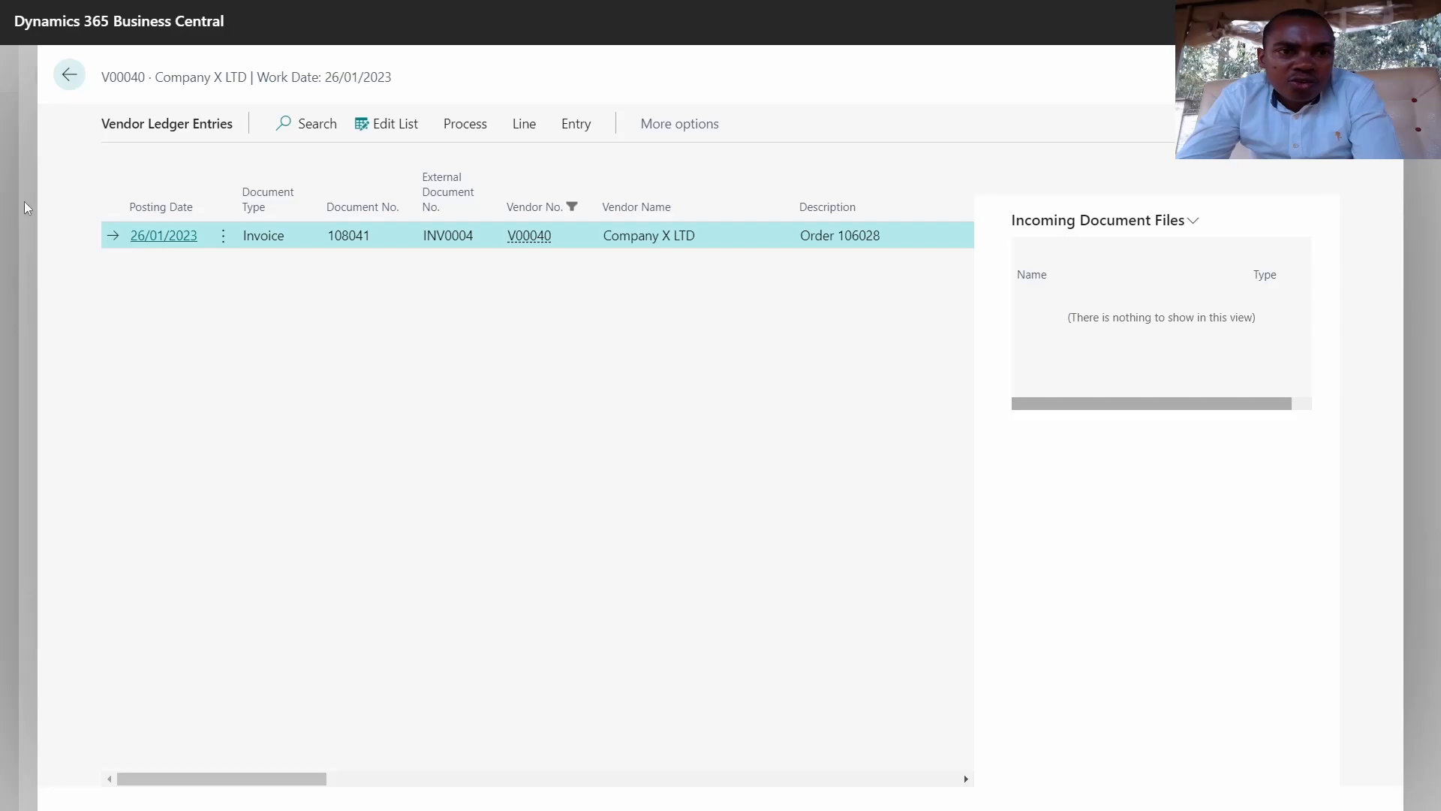
{"action": "left_click", "coordinate": [69, 75]}
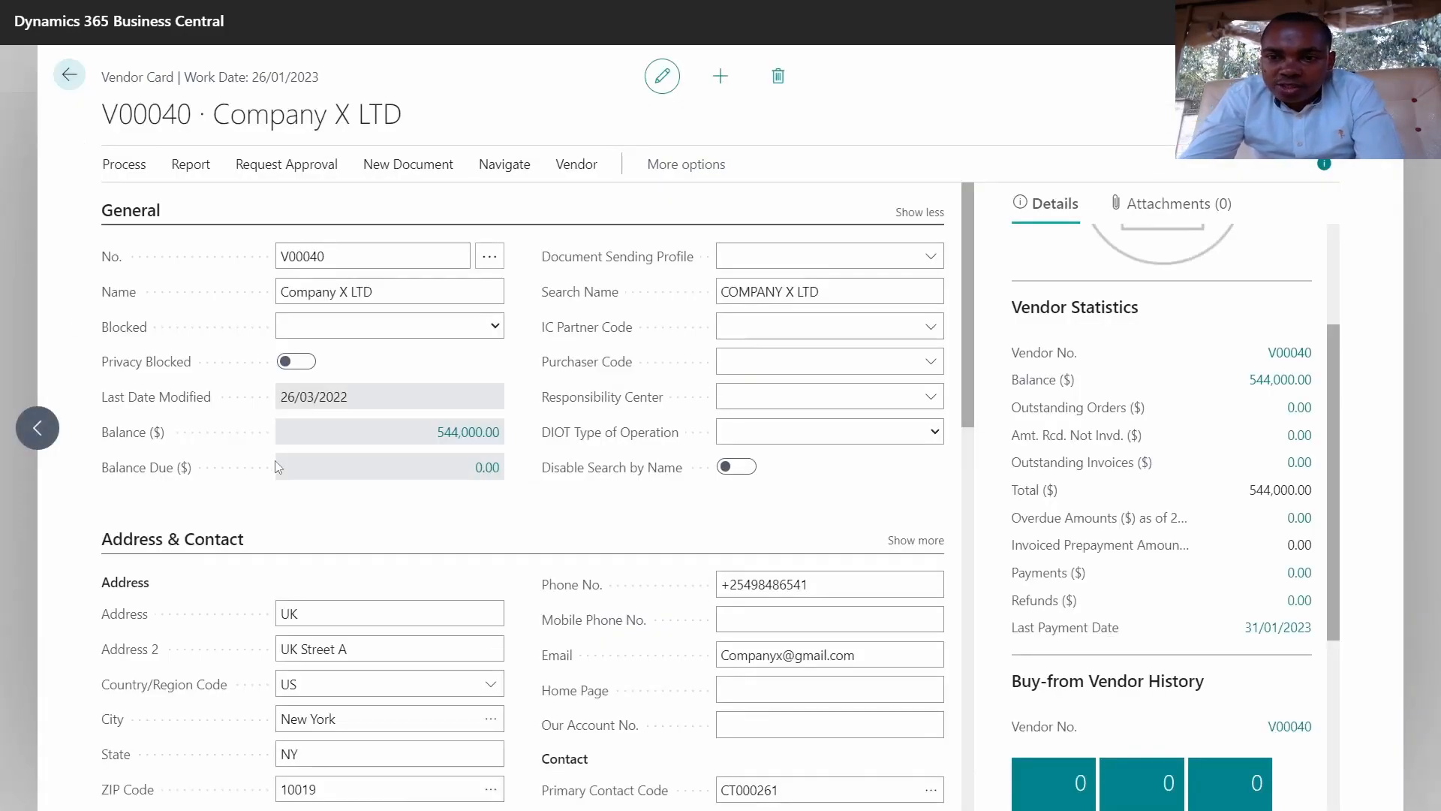
{"action": "left_click", "coordinate": [576, 164]}
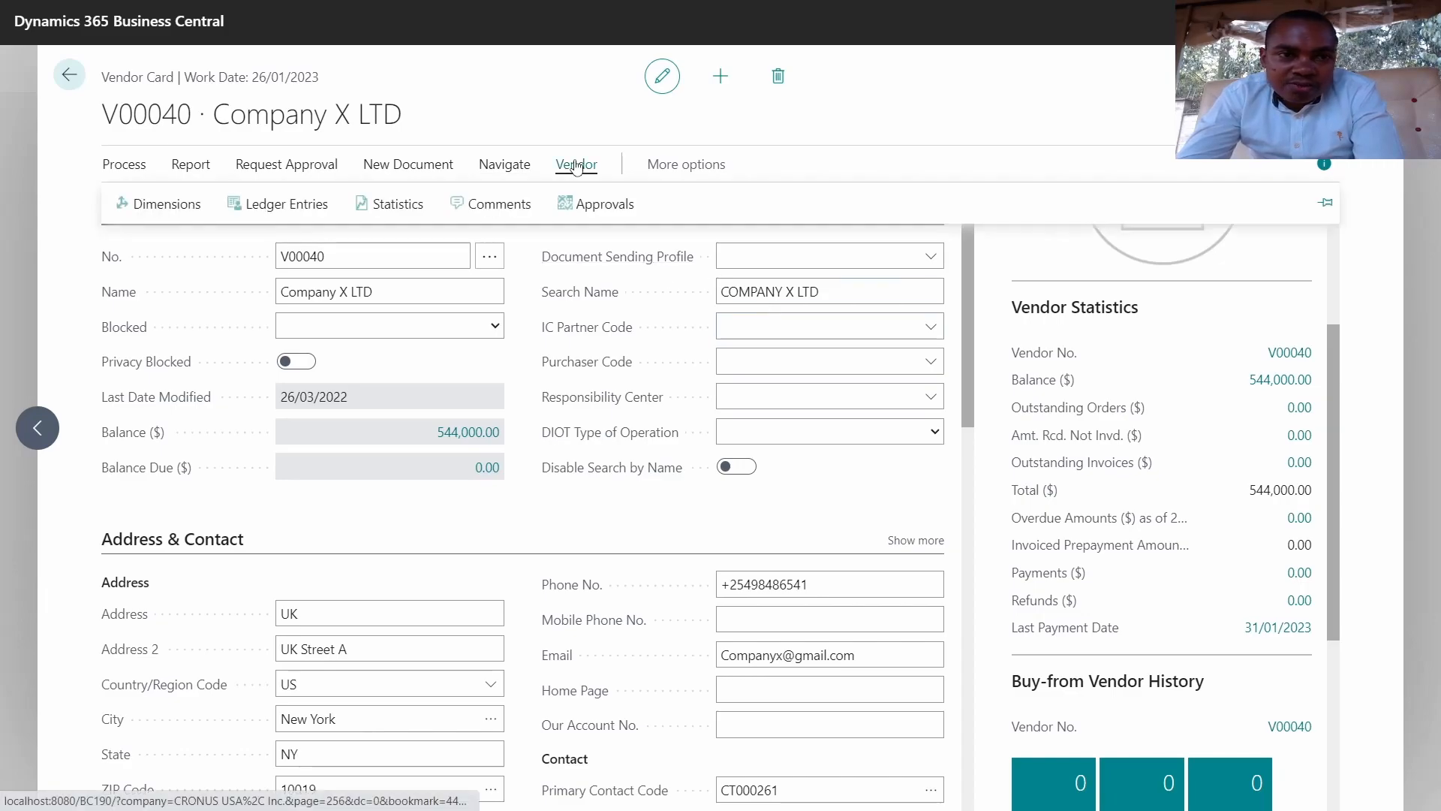
{"action": "left_click", "coordinate": [295, 210]}
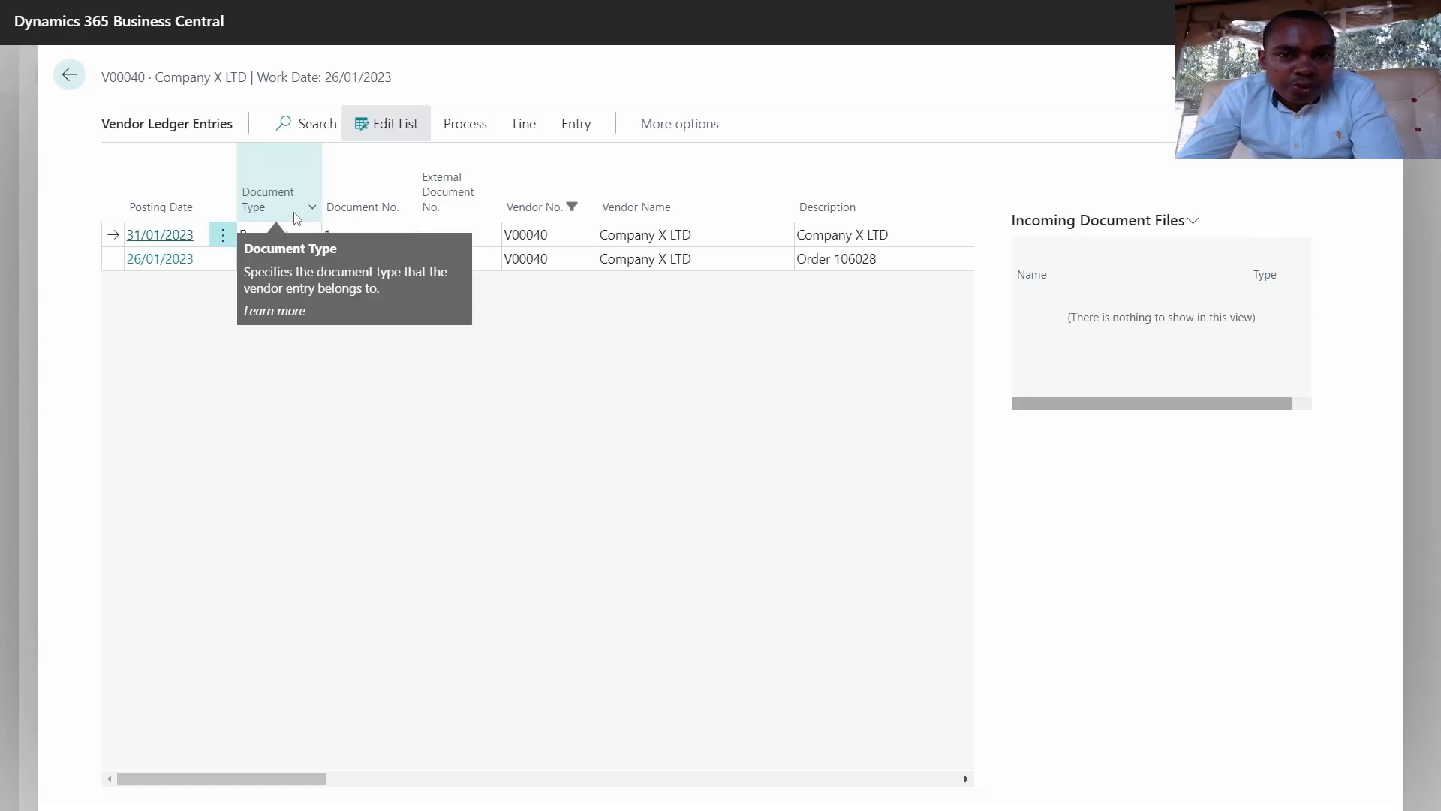
{"action": "left_click_drag", "start_coordinate": [252, 773], "coordinate": [460, 745]}
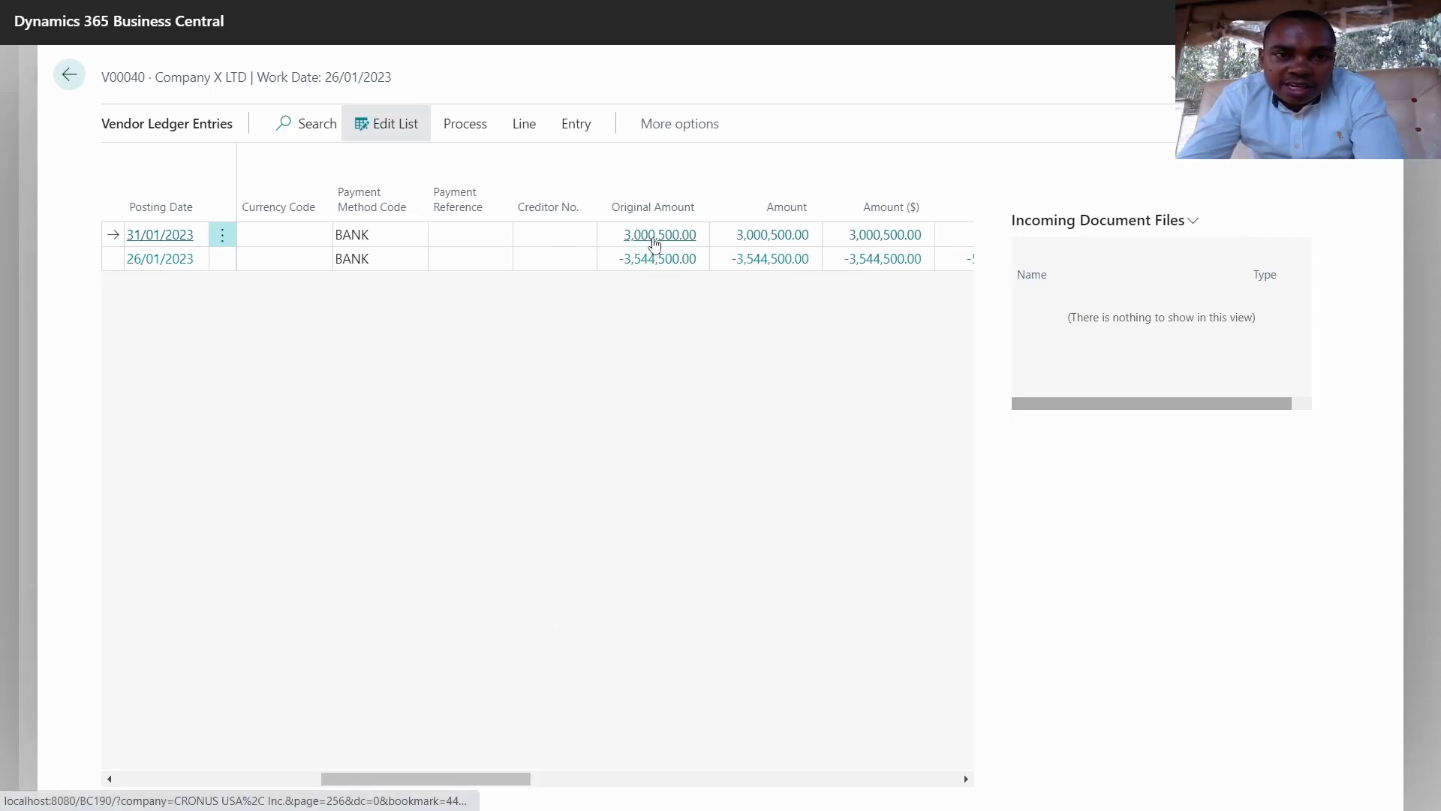
{"action": "left_click_drag", "start_coordinate": [505, 781], "coordinate": [628, 531]}
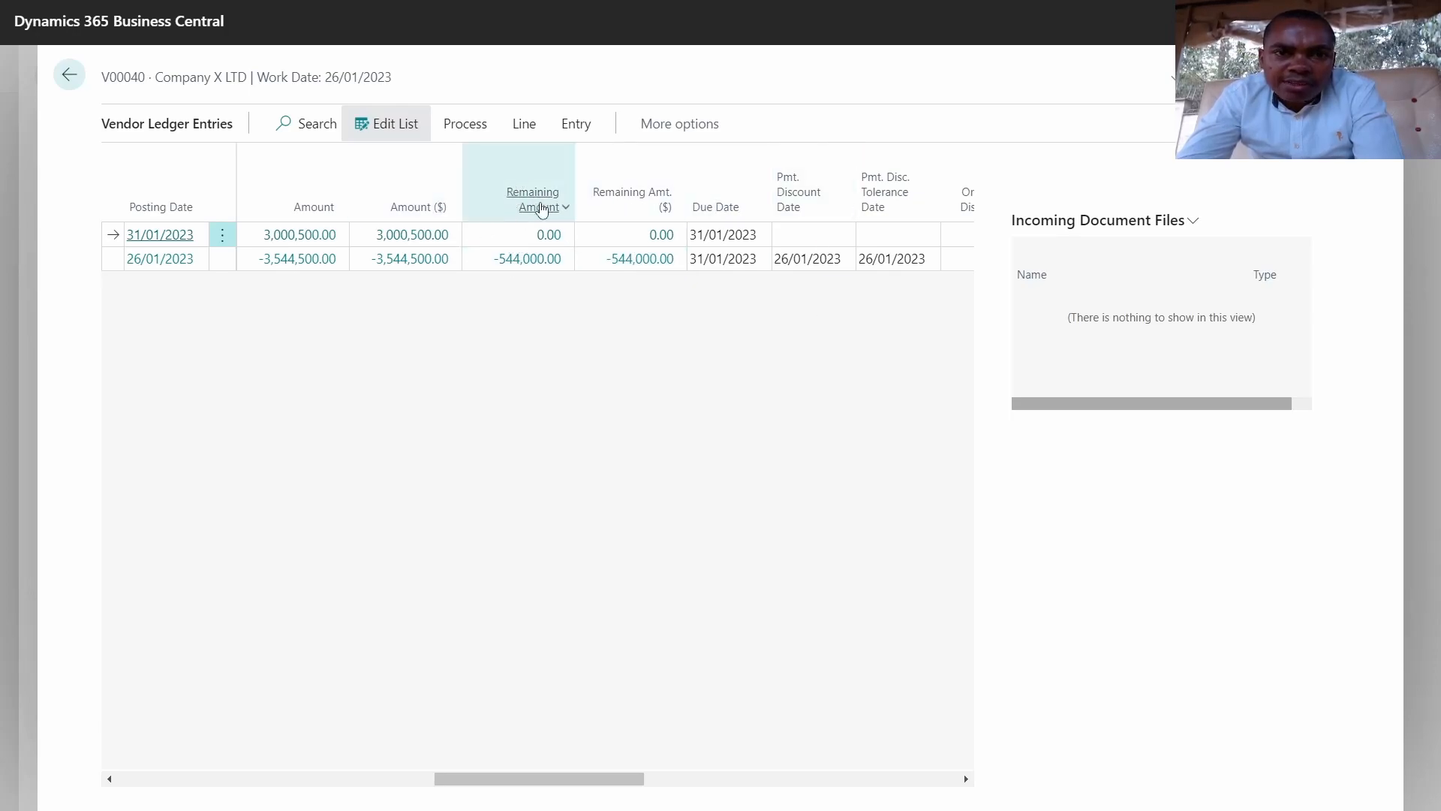
{"action": "mouse_move", "coordinate": [650, 204]}
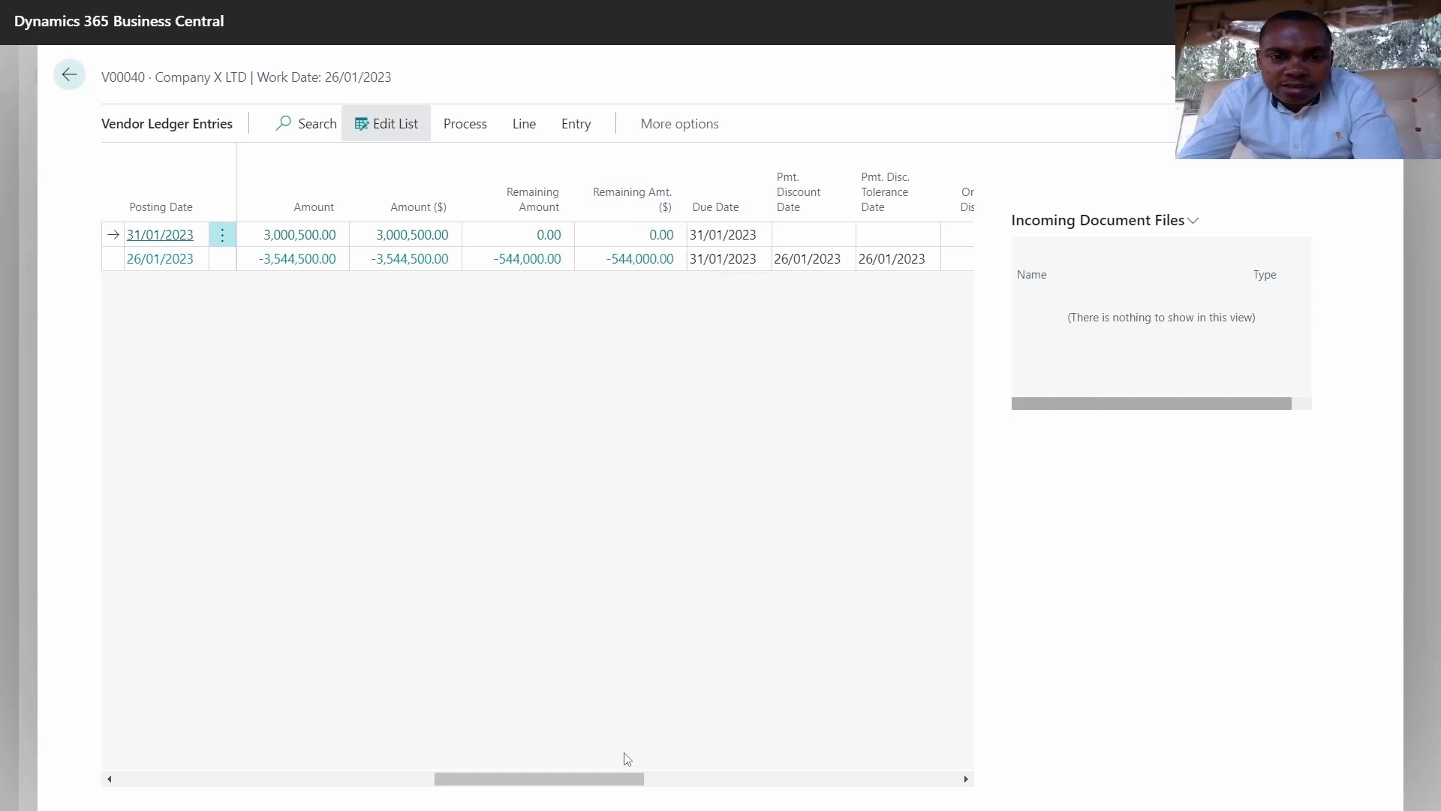
{"action": "left_click_drag", "start_coordinate": [606, 775], "coordinate": [236, 807]}
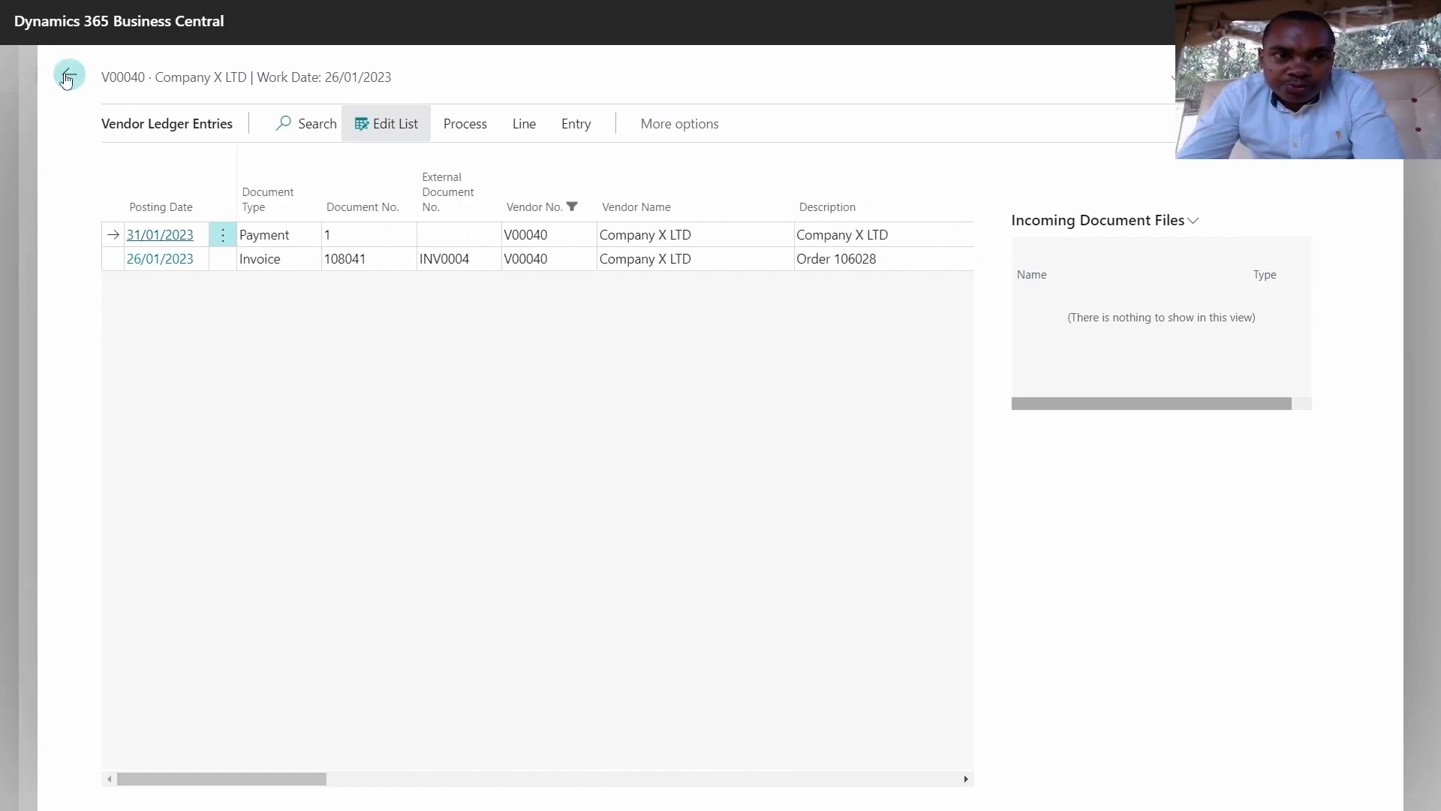
{"action": "left_click", "coordinate": [66, 78]}
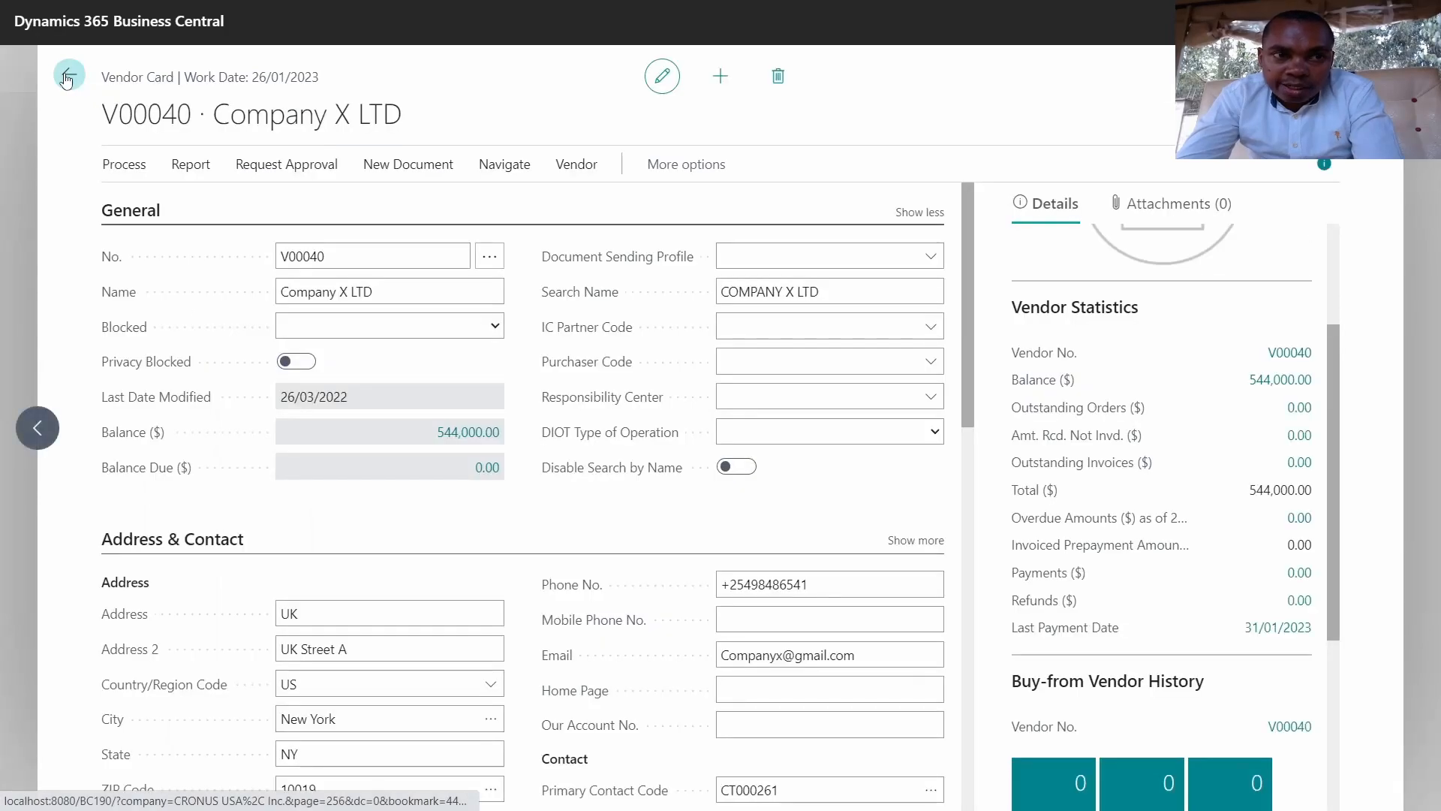
Step: Go home and open the Fixed Assets list with its Actions menu displayed
{"action": "left_click", "coordinate": [66, 78]}
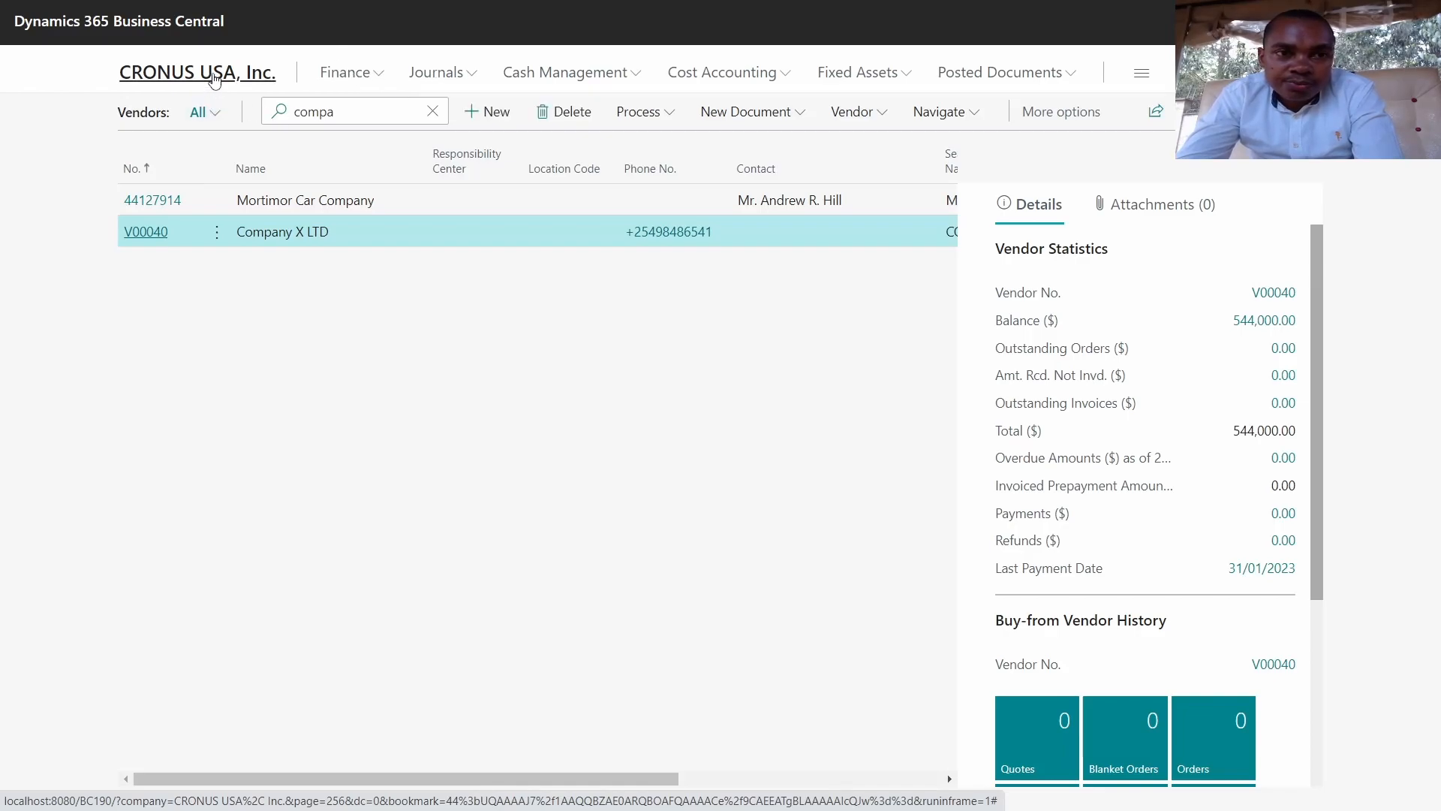
{"action": "left_click", "coordinate": [215, 79]}
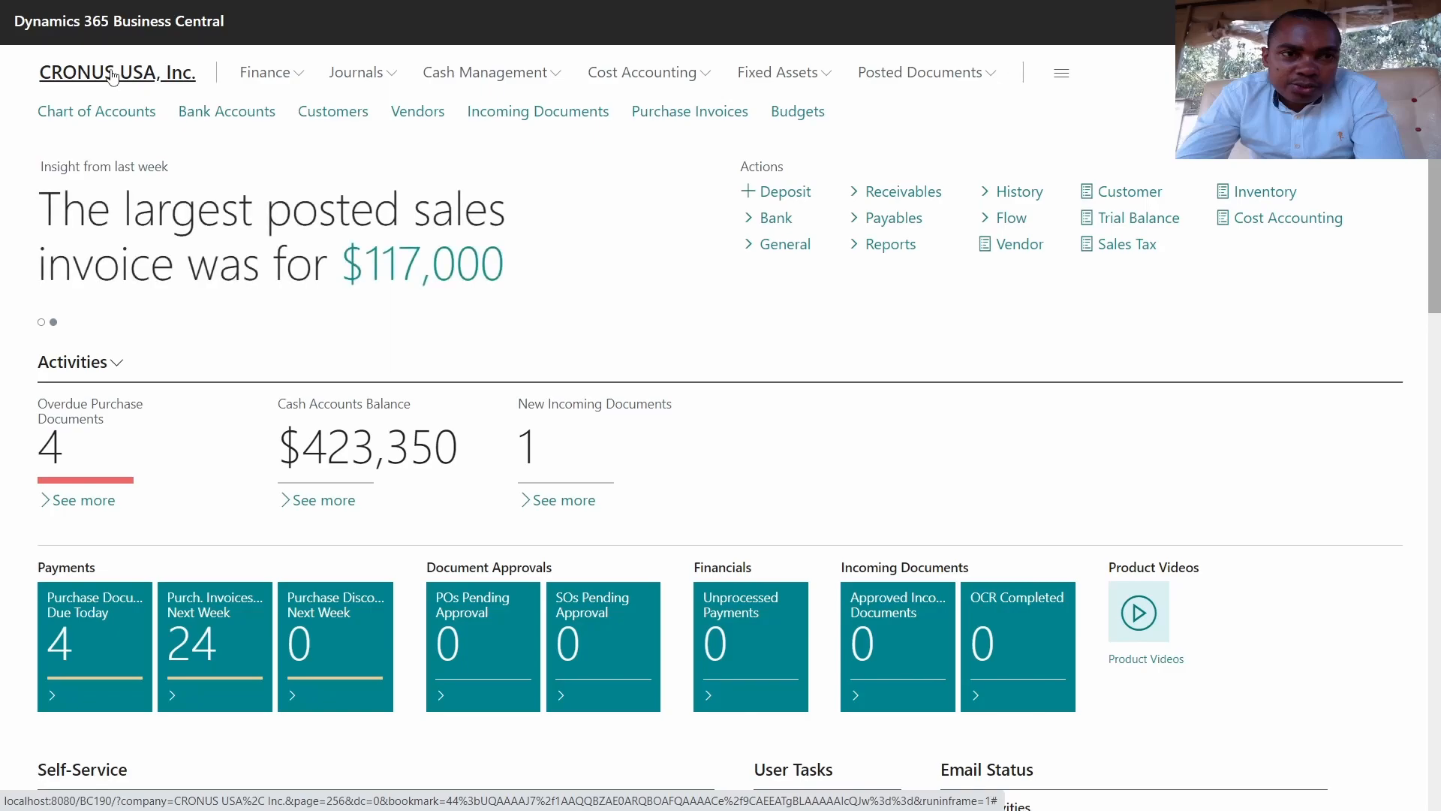
{"action": "left_click", "coordinate": [777, 75]}
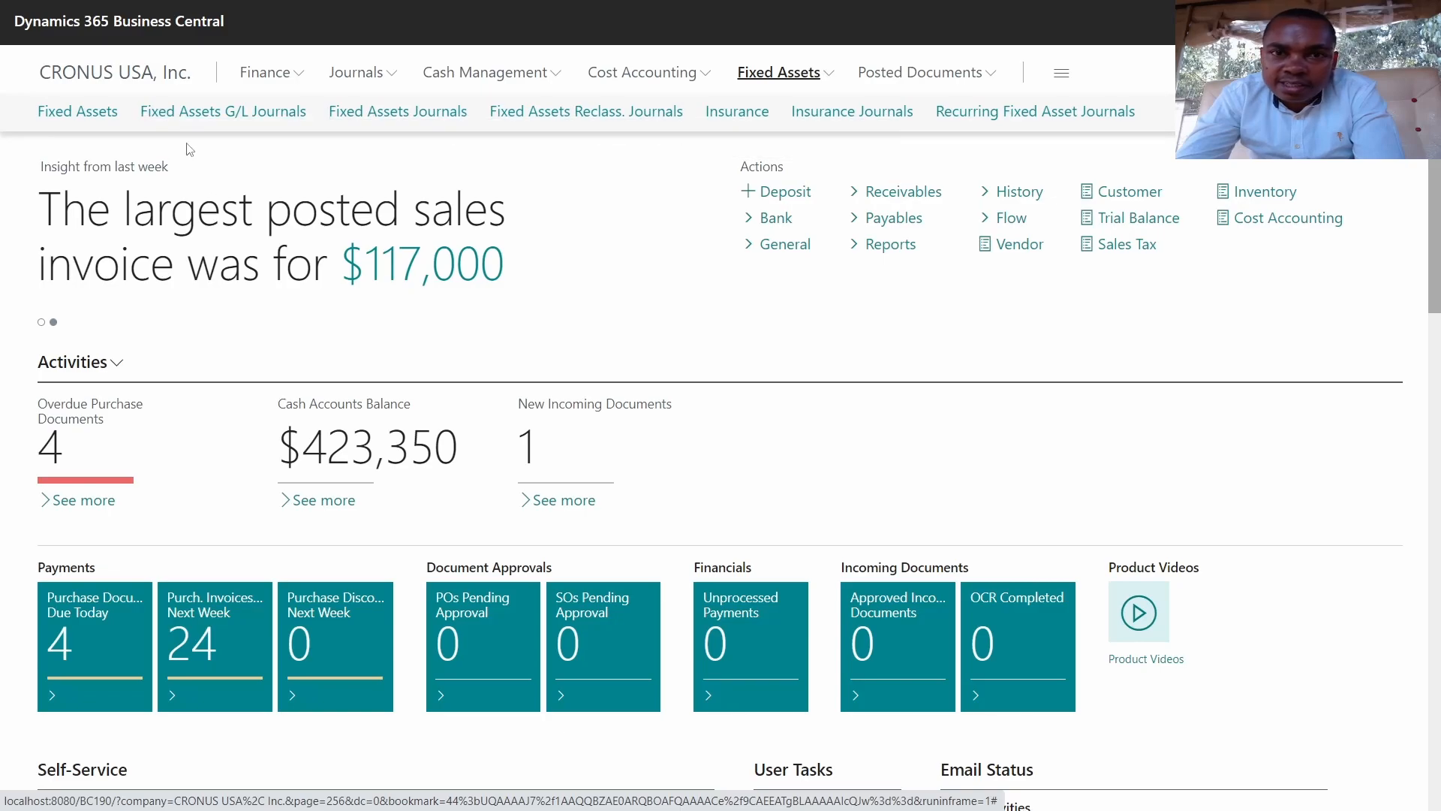
{"action": "left_click", "coordinate": [93, 114]}
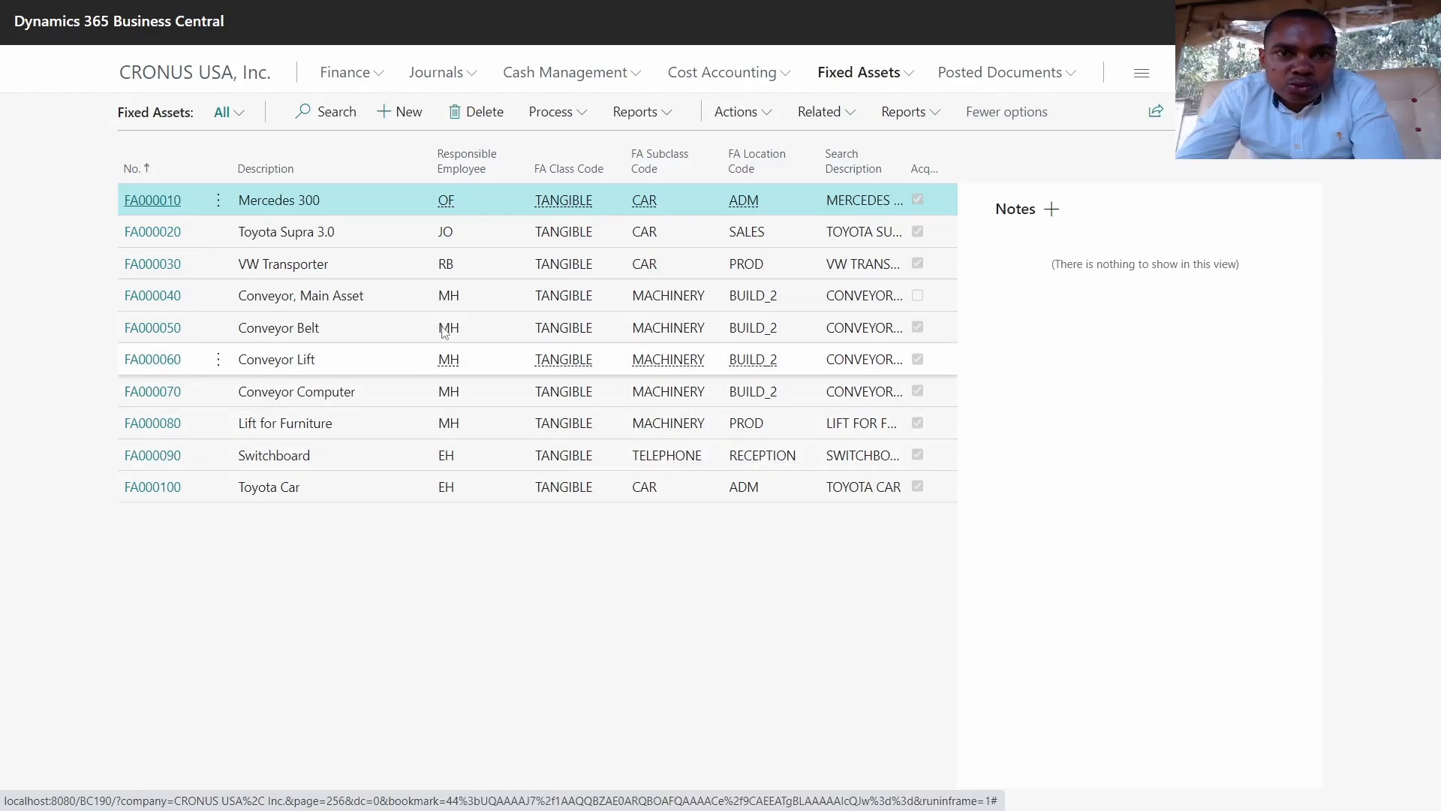
{"action": "left_click", "coordinate": [770, 113]}
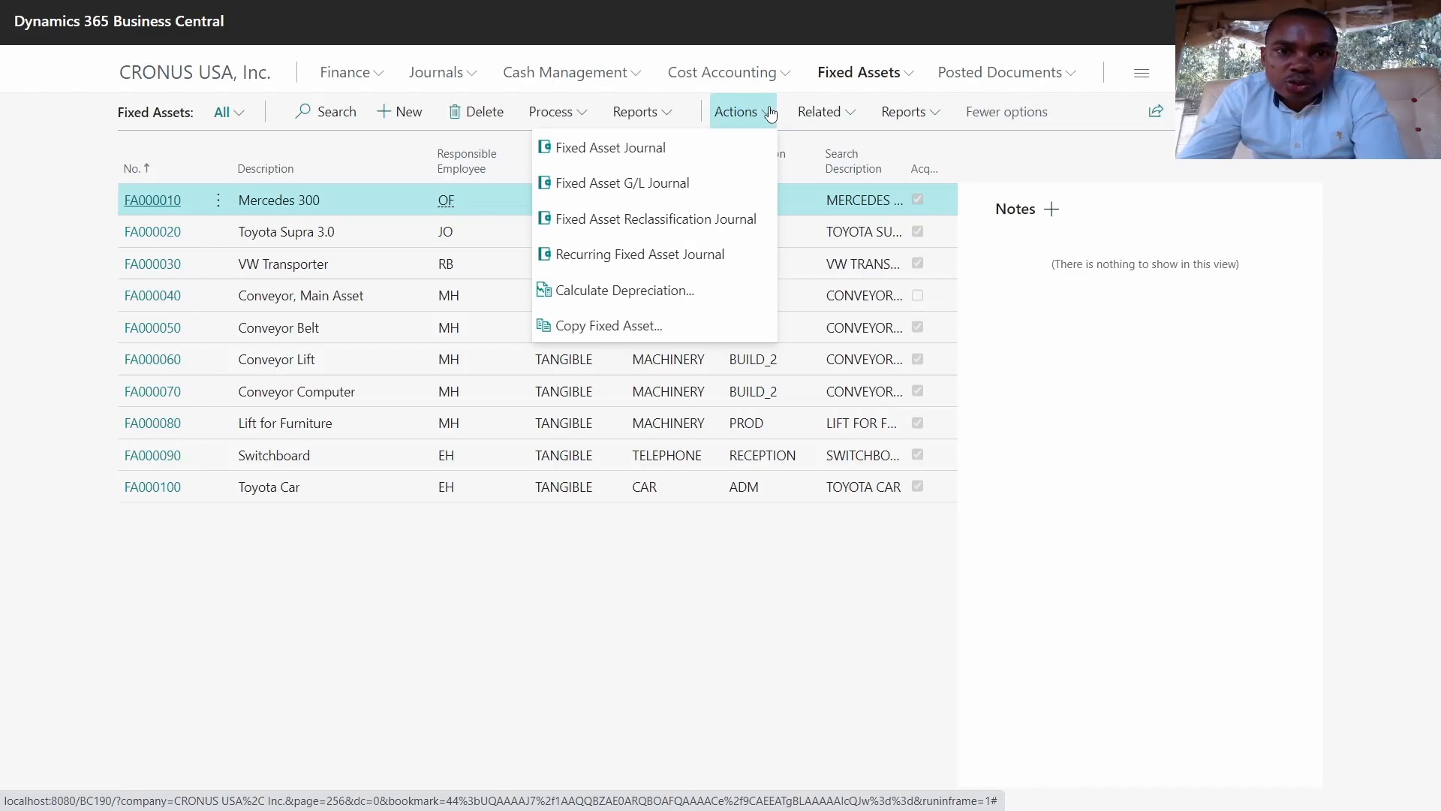
Step: Start Calculate Depreciation with posting date 31/01/2023
{"action": "left_click", "coordinate": [677, 294]}
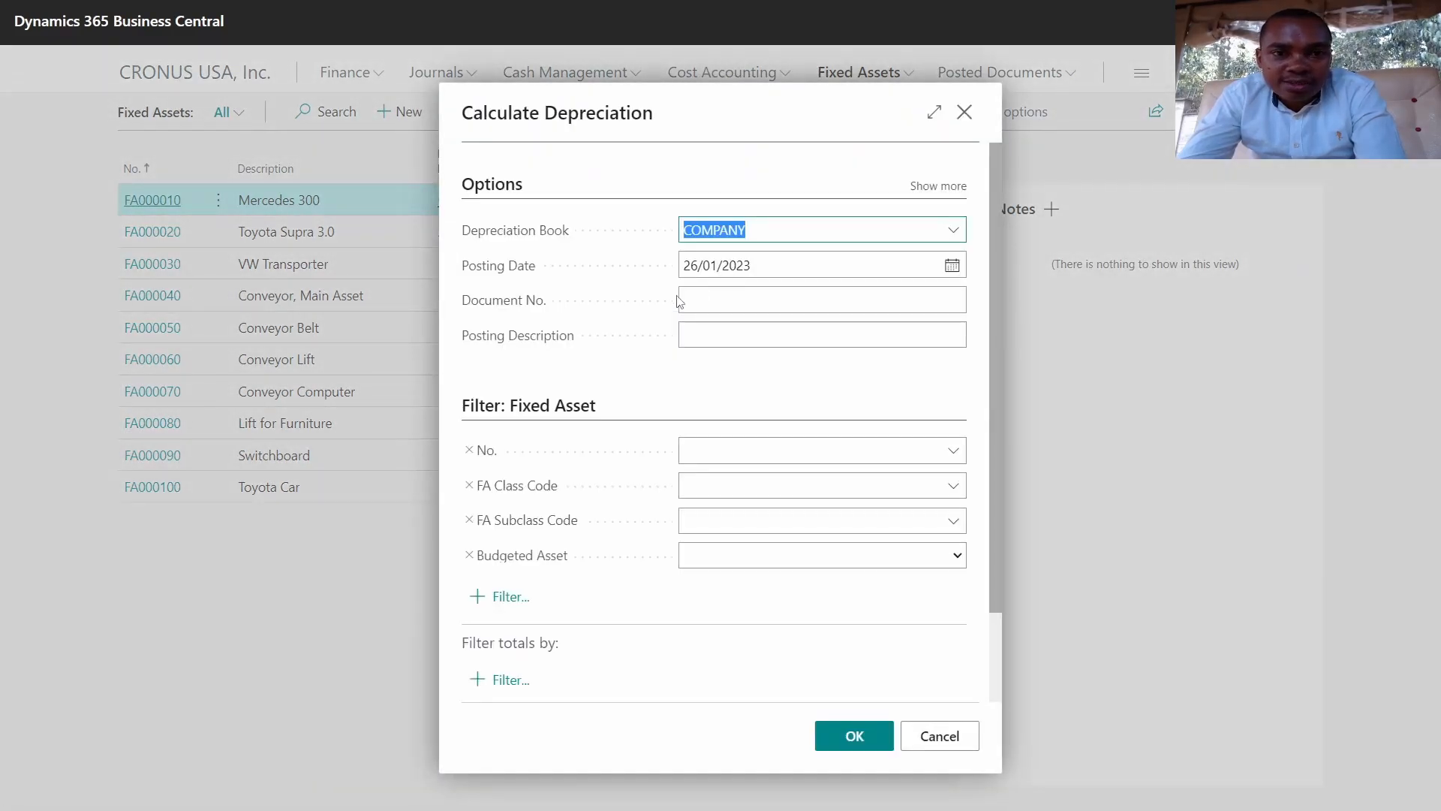
{"action": "left_click", "coordinate": [792, 264]}
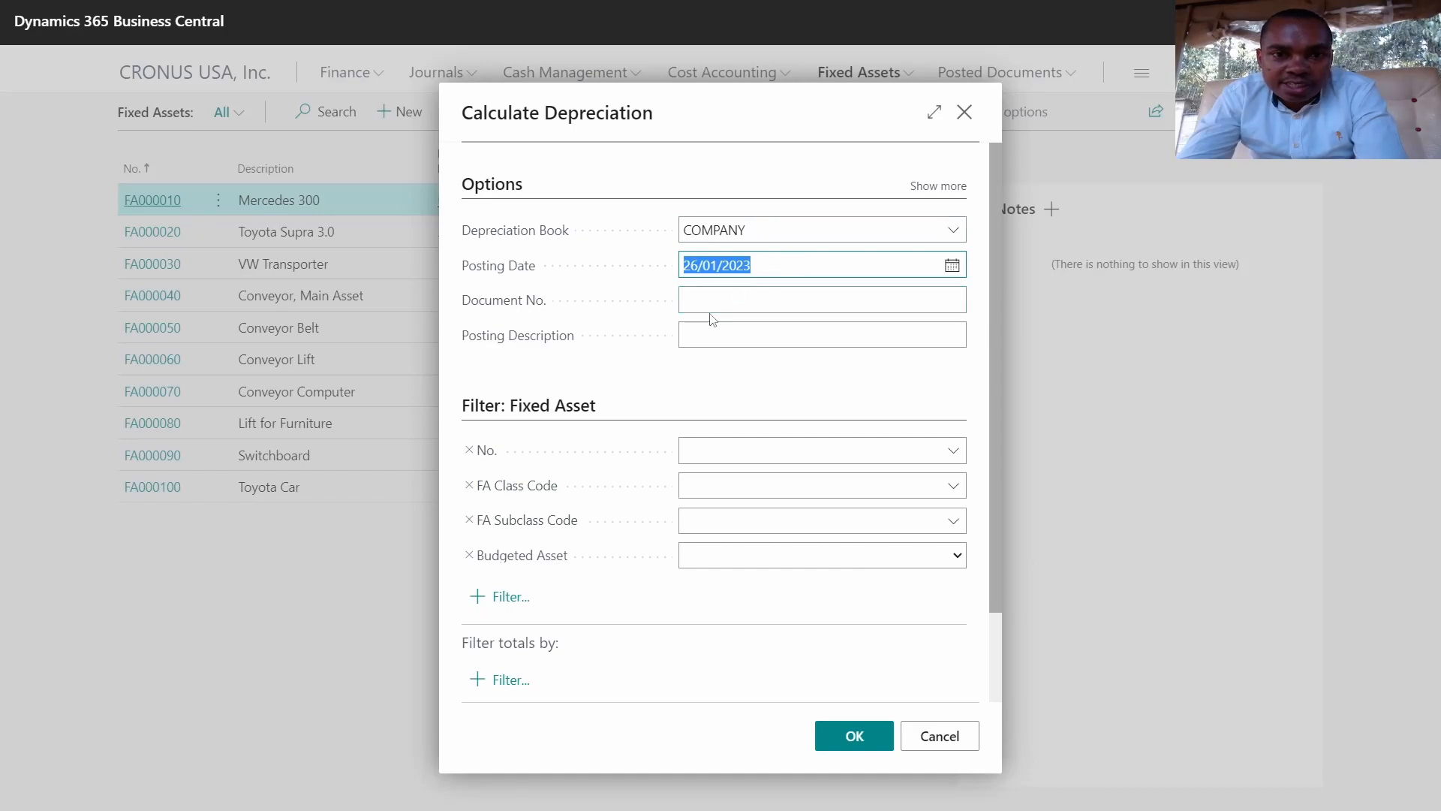
{"action": "left_click", "coordinate": [952, 267]}
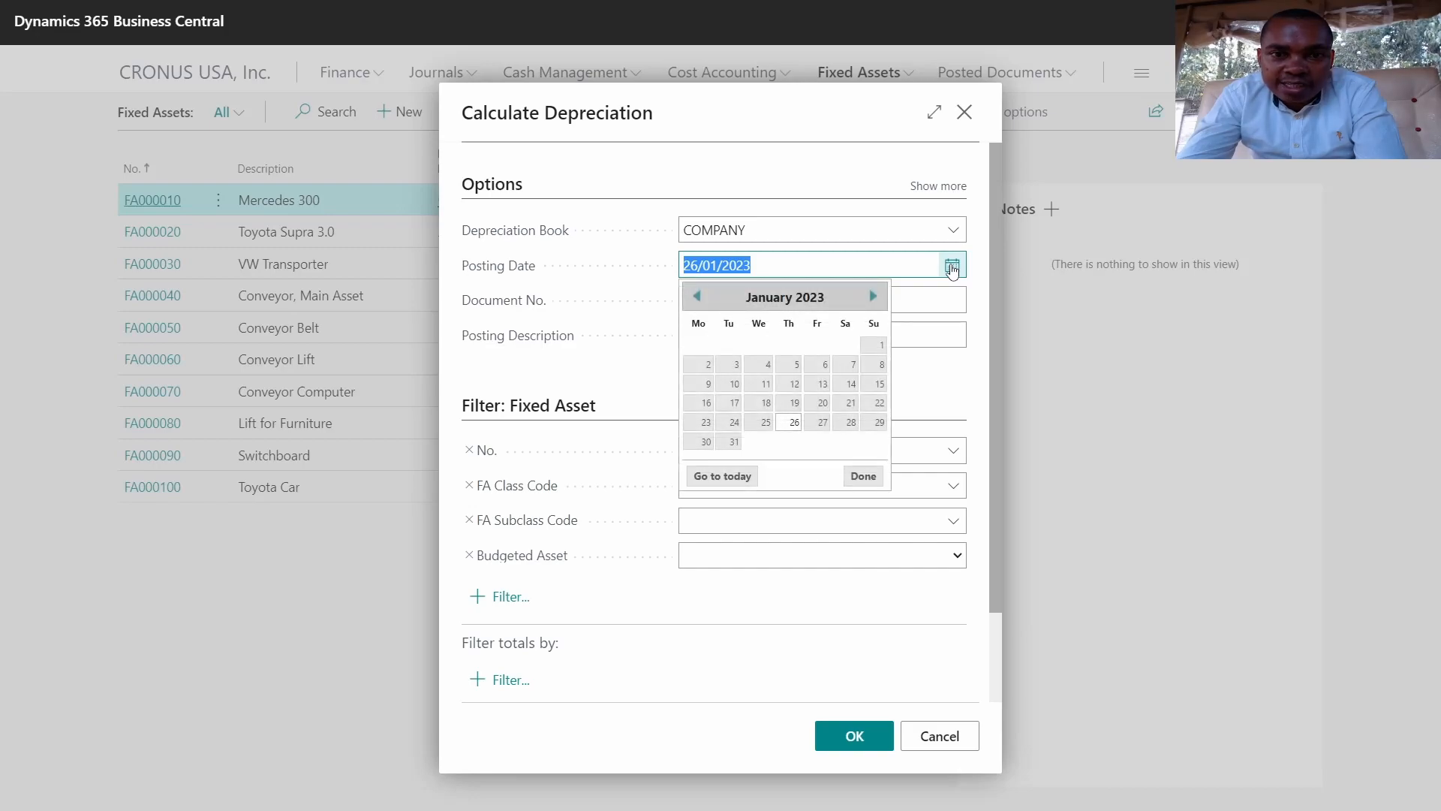
{"action": "left_click", "coordinate": [732, 443]}
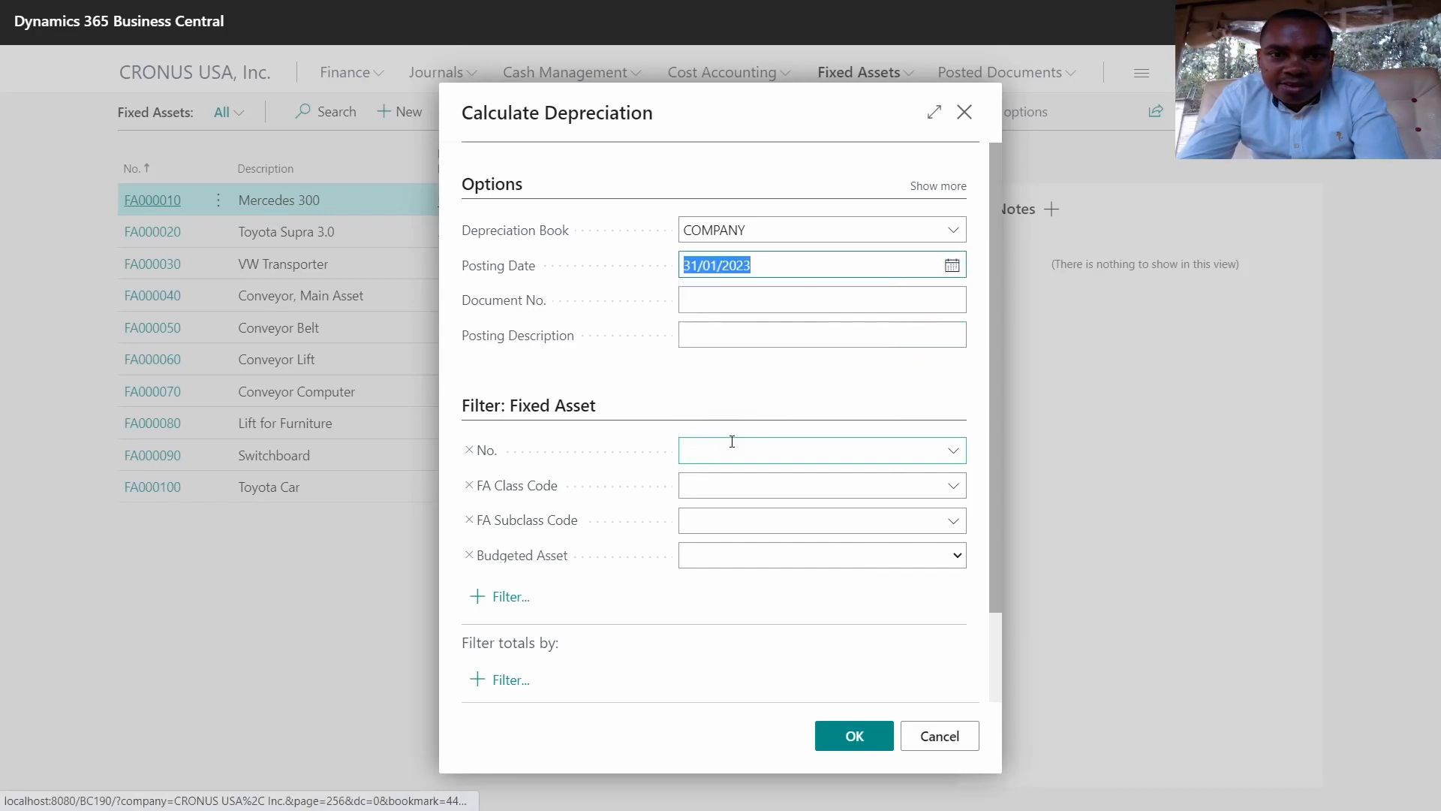
Step: Enter document number 'Jan Depreciation 202' and description 'Jan Depreciation 2023'
{"action": "left_click", "coordinate": [734, 299]}
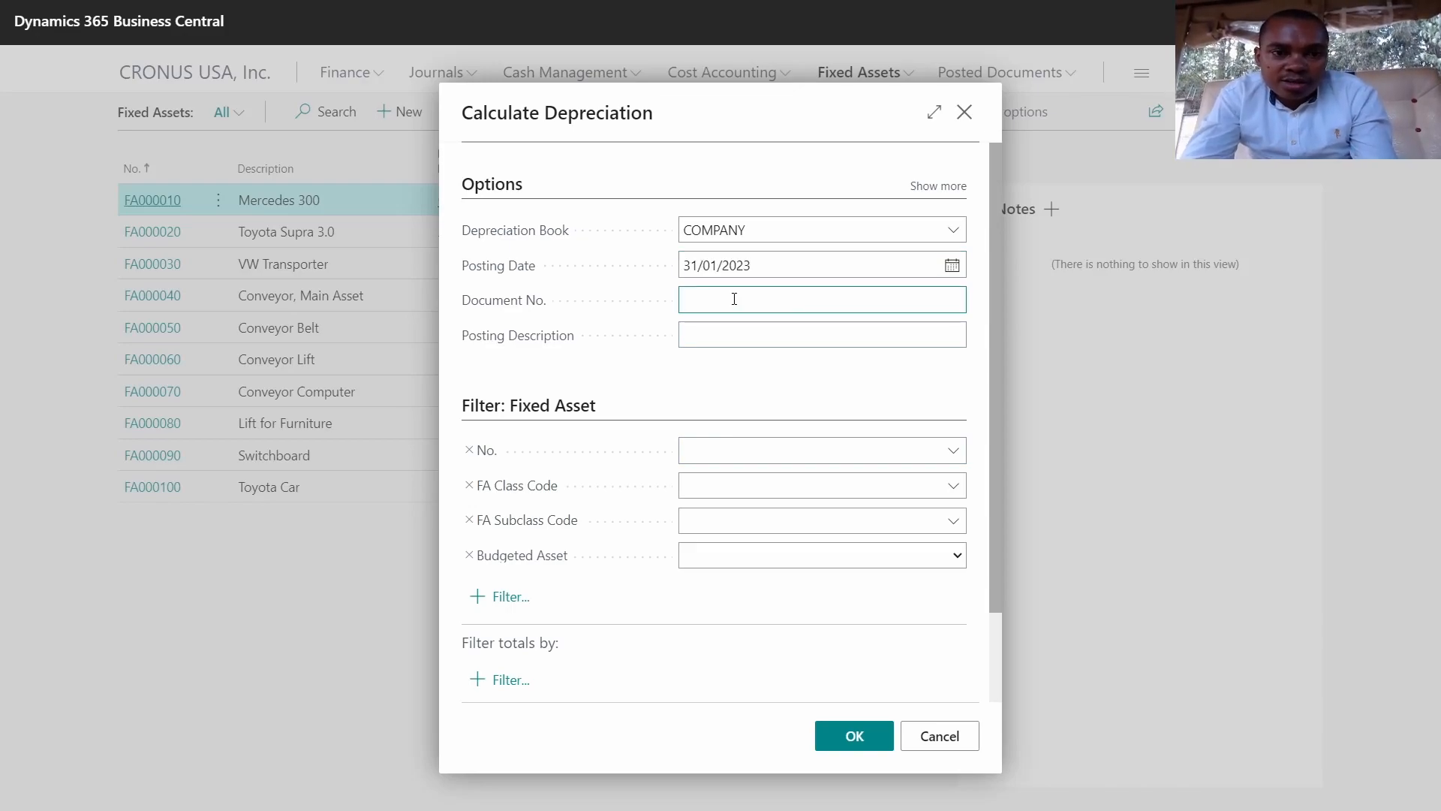
{"action": "type", "text": "Jan"}
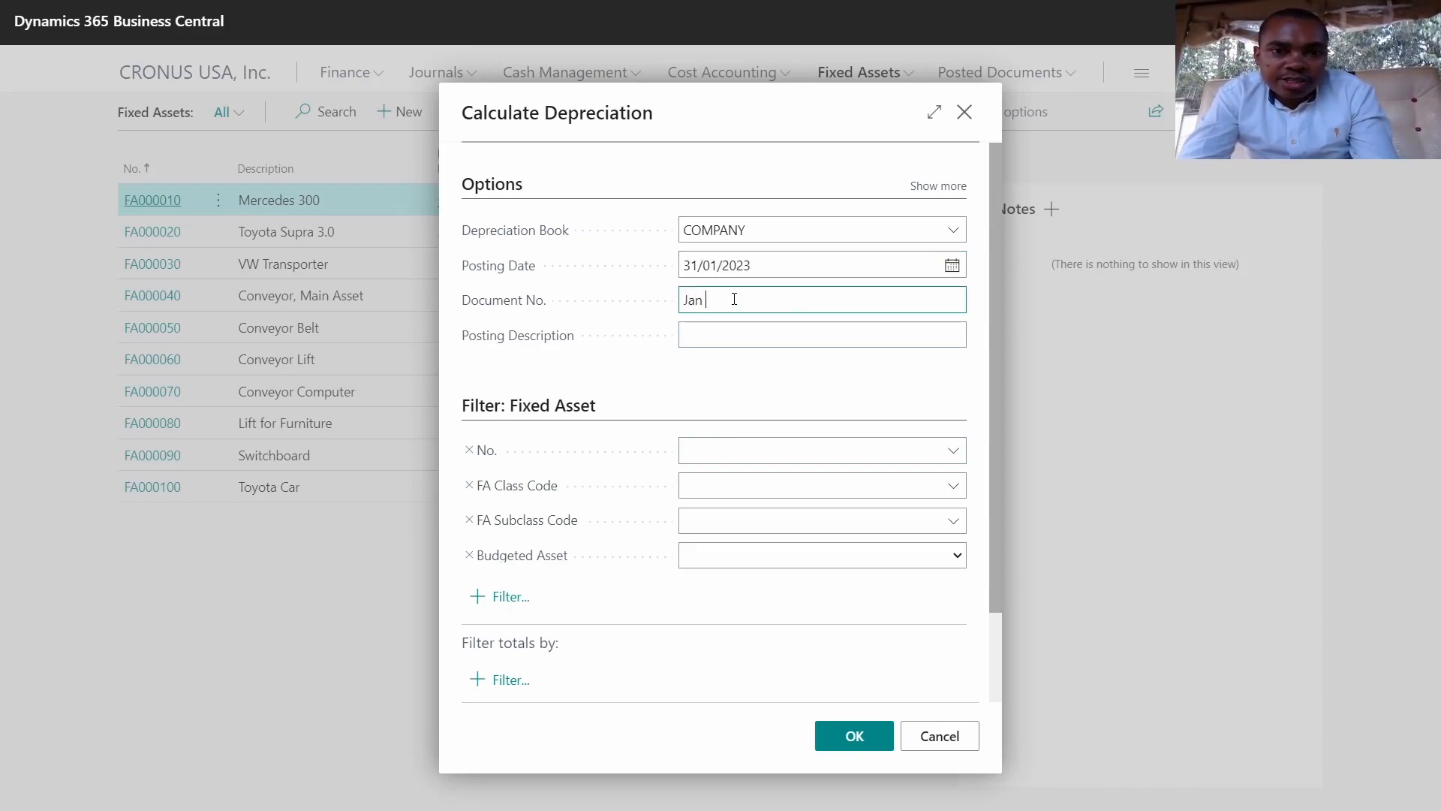
{"action": "type", "text": " Depr"}
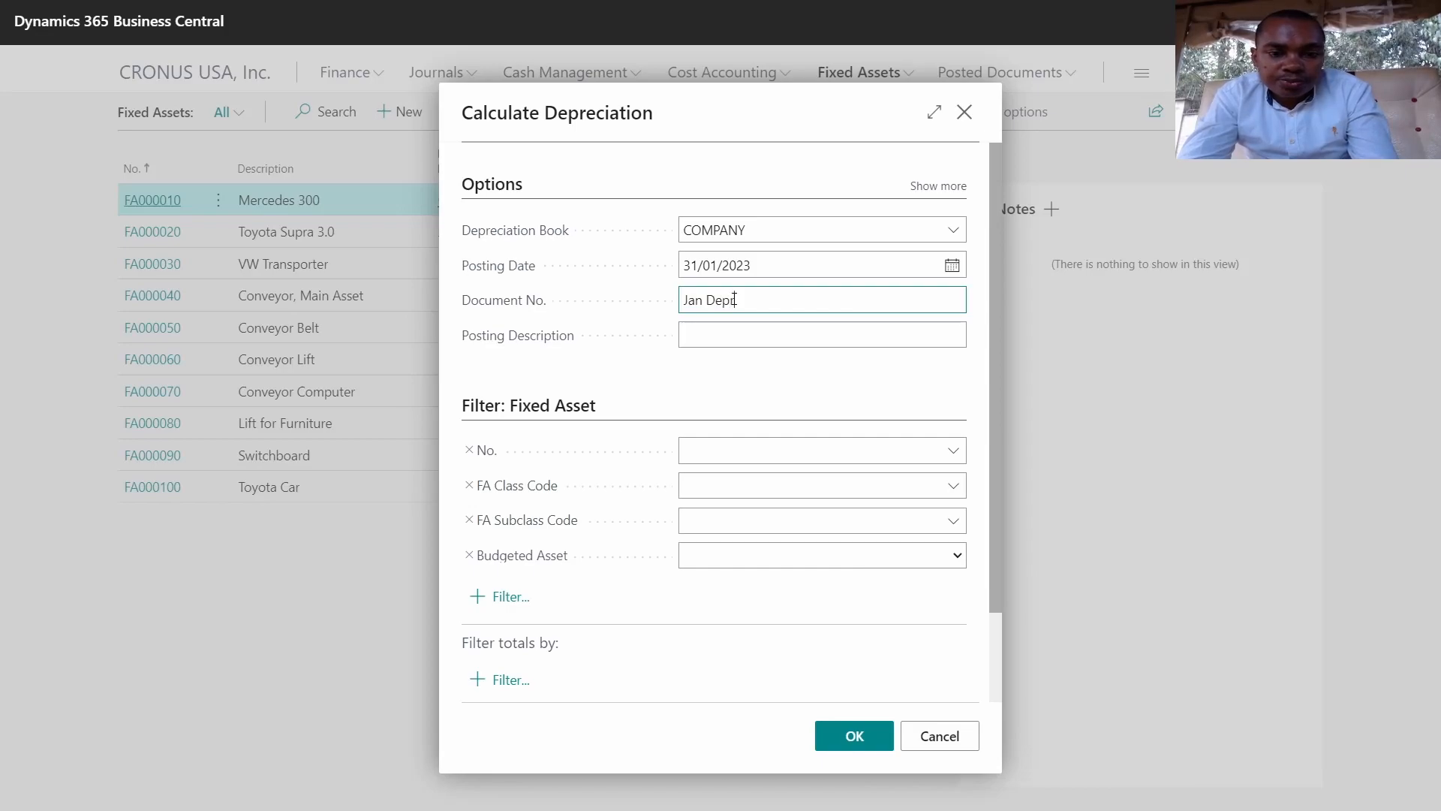
{"action": "type", "text": "eciat"}
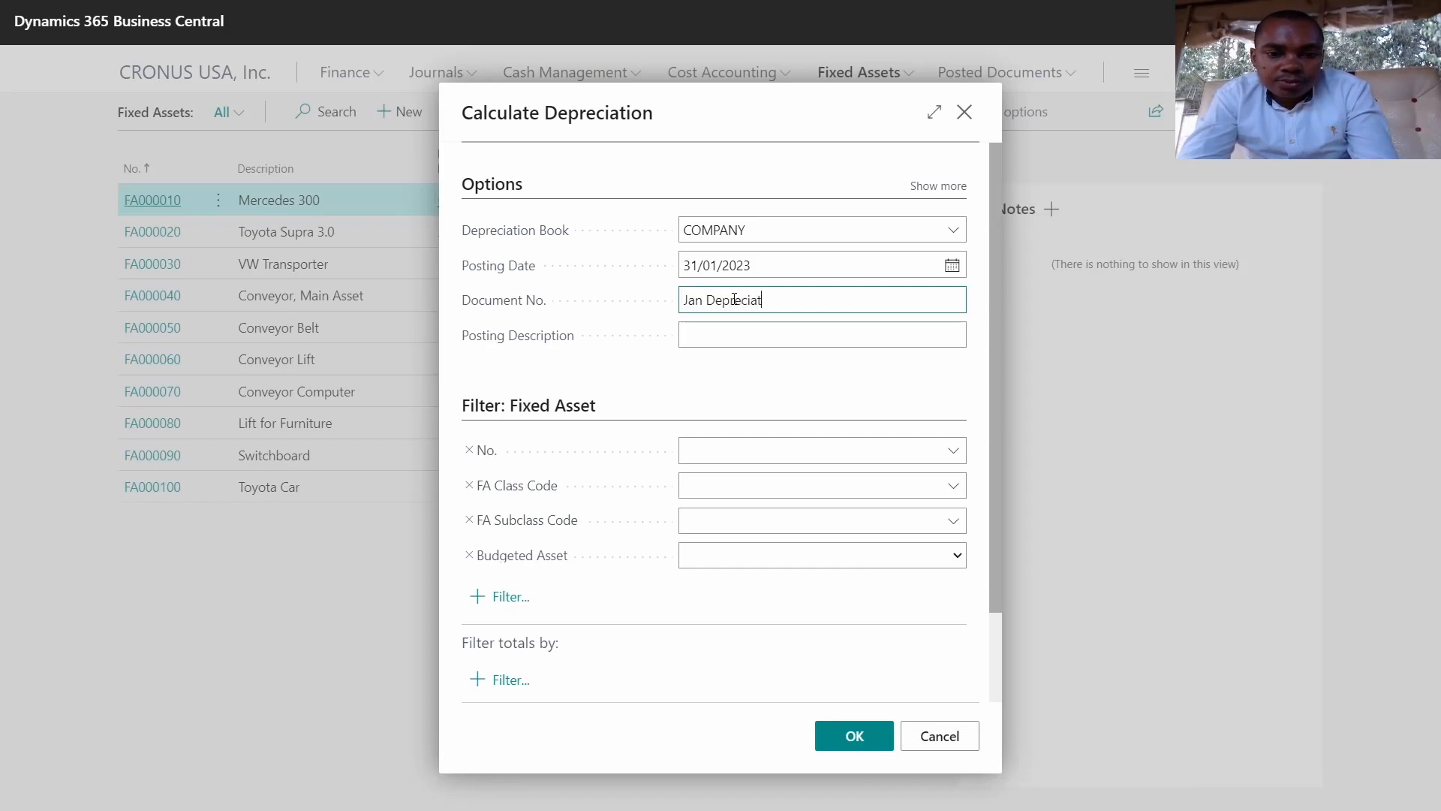
{"action": "type", "text": "ion 202"}
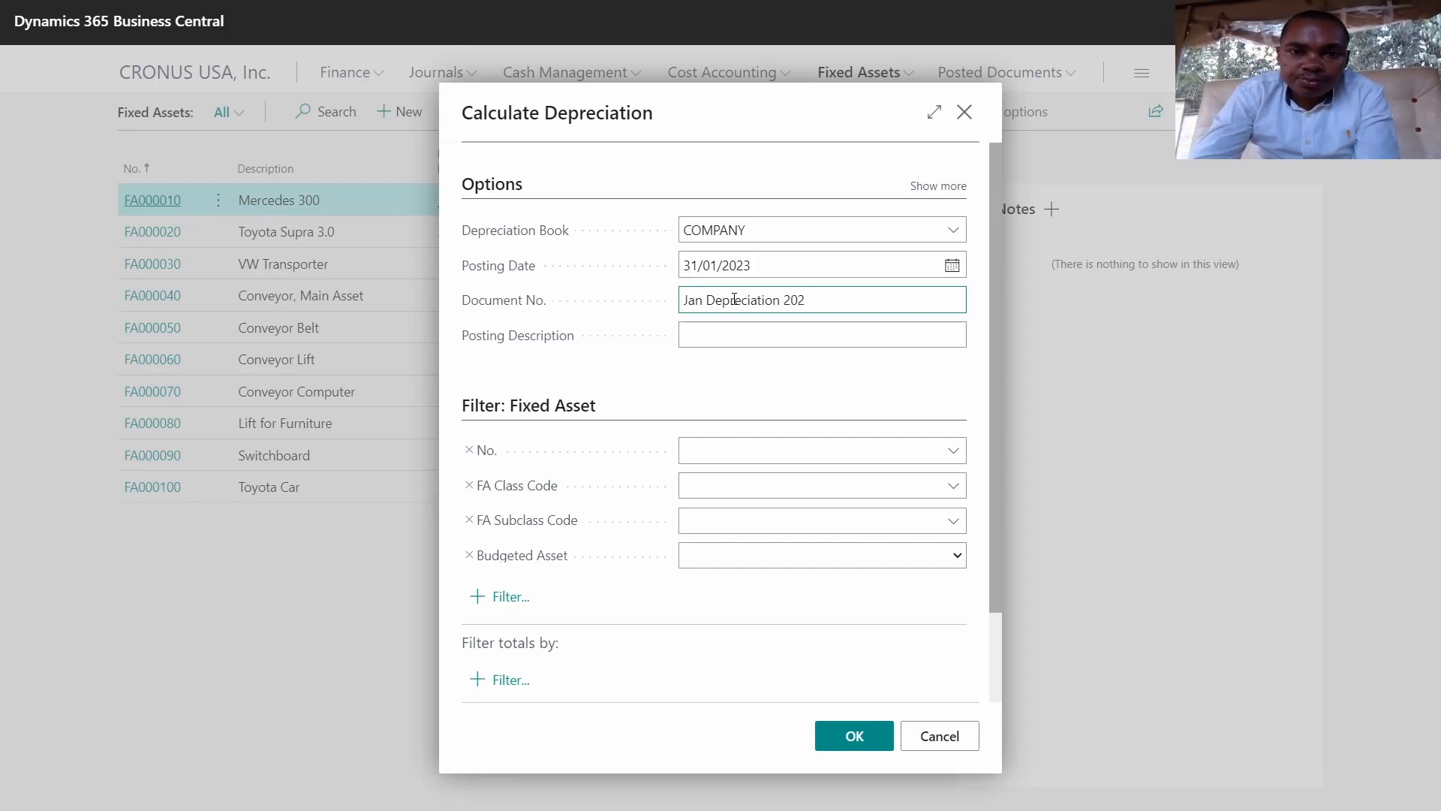
{"action": "left_click_drag", "start_coordinate": [818, 300], "coordinate": [650, 303]}
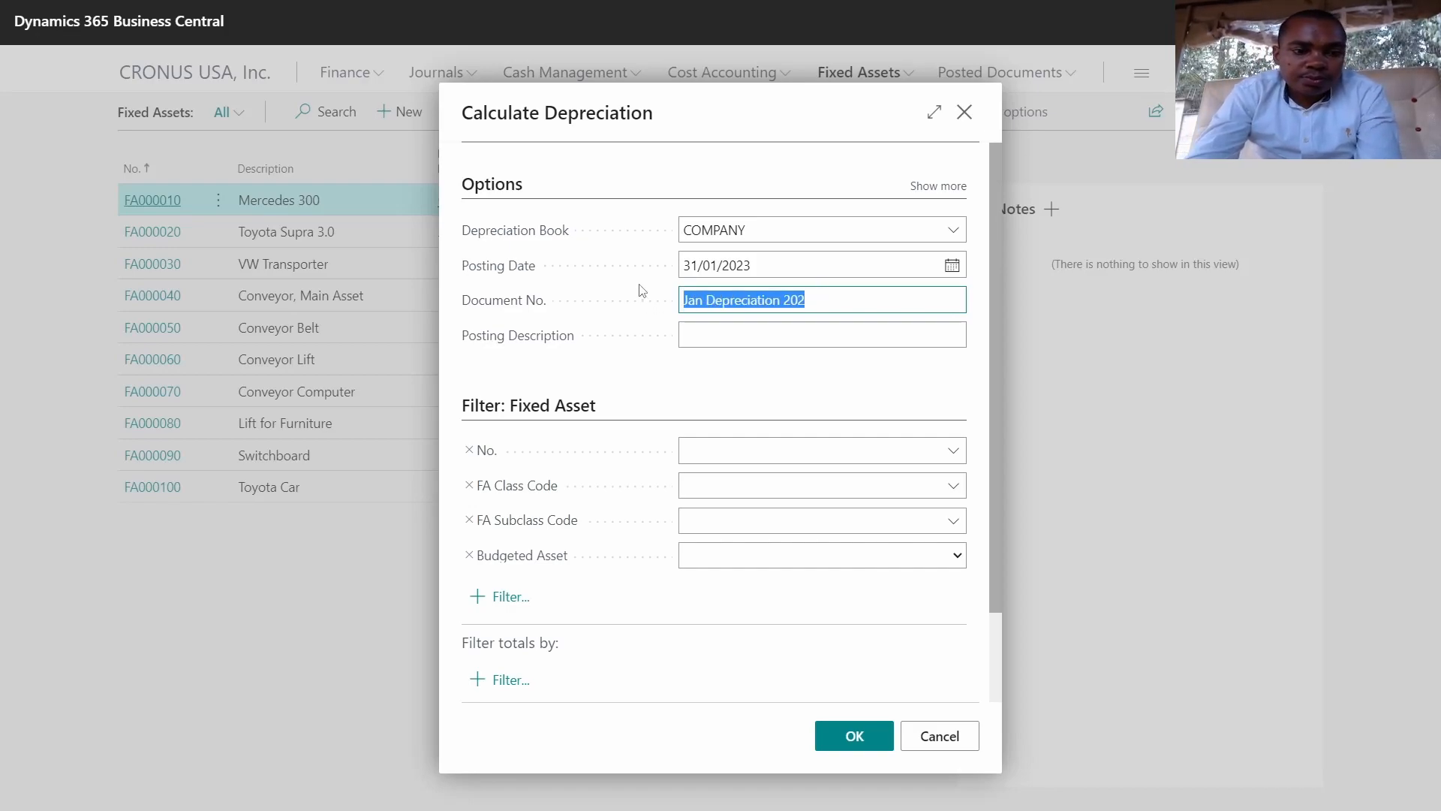
{"action": "key", "text": "ctrl+c"}
{"action": "left_click", "coordinate": [727, 336]}
{"action": "key", "text": "ctrl+v"}
{"action": "type", "text": "3"}
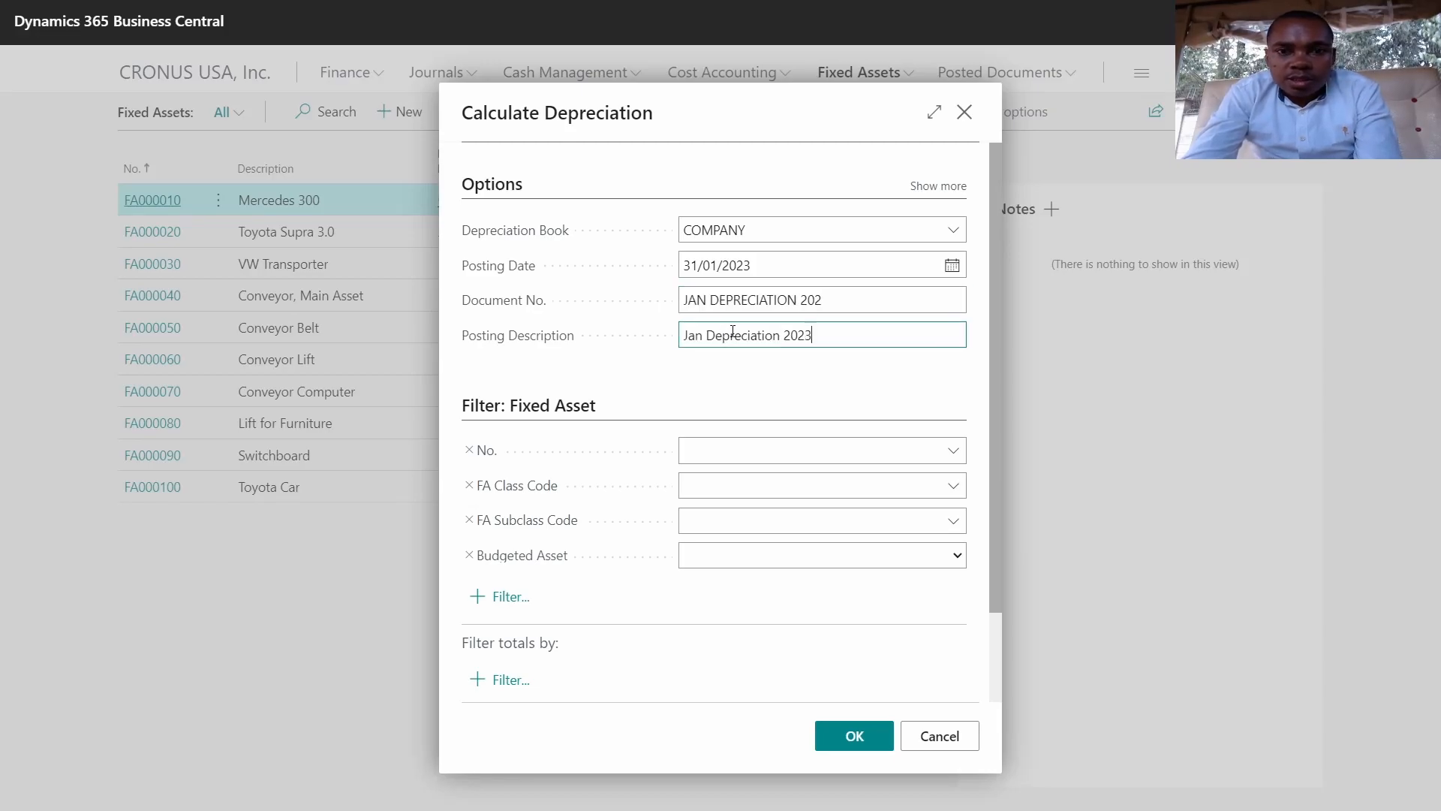
Step: Filter the calculation to Toyota Car FA000100, leaving FA class code blank, and expand advanced settings
{"action": "left_click", "coordinate": [954, 451]}
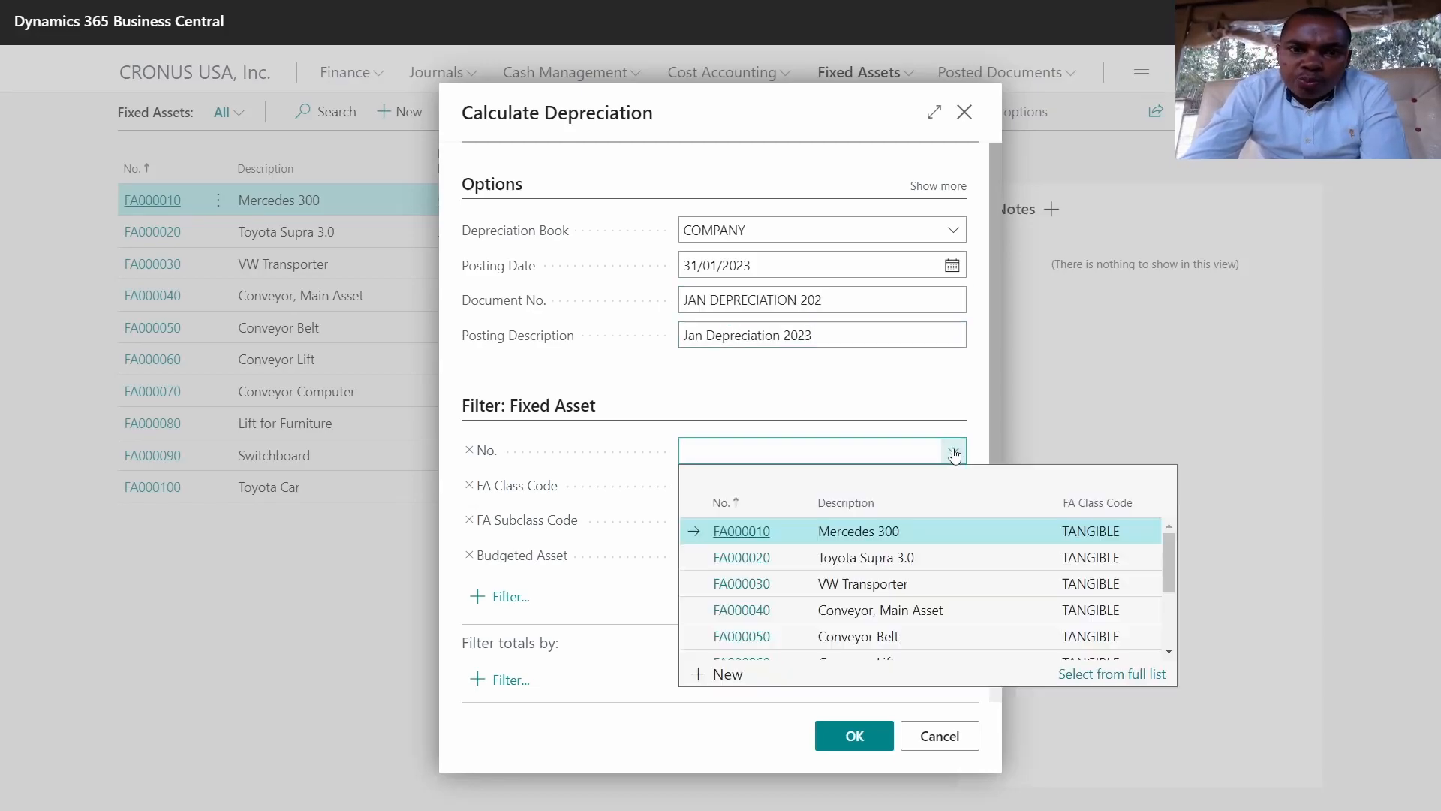
{"action": "scroll", "coordinate": [906, 541], "scroll_direction": "down", "scroll_amount": 3}
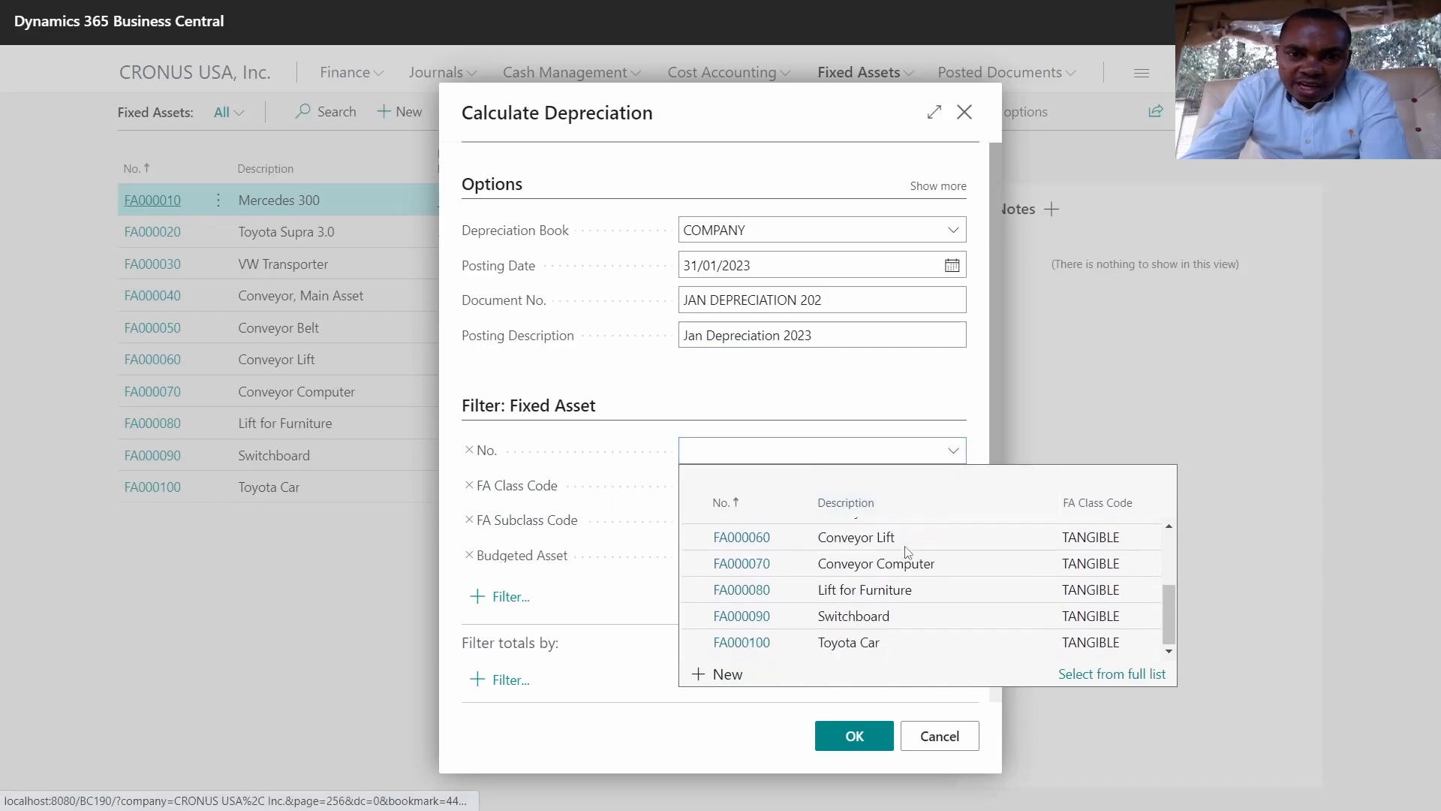
{"action": "left_click", "coordinate": [852, 647]}
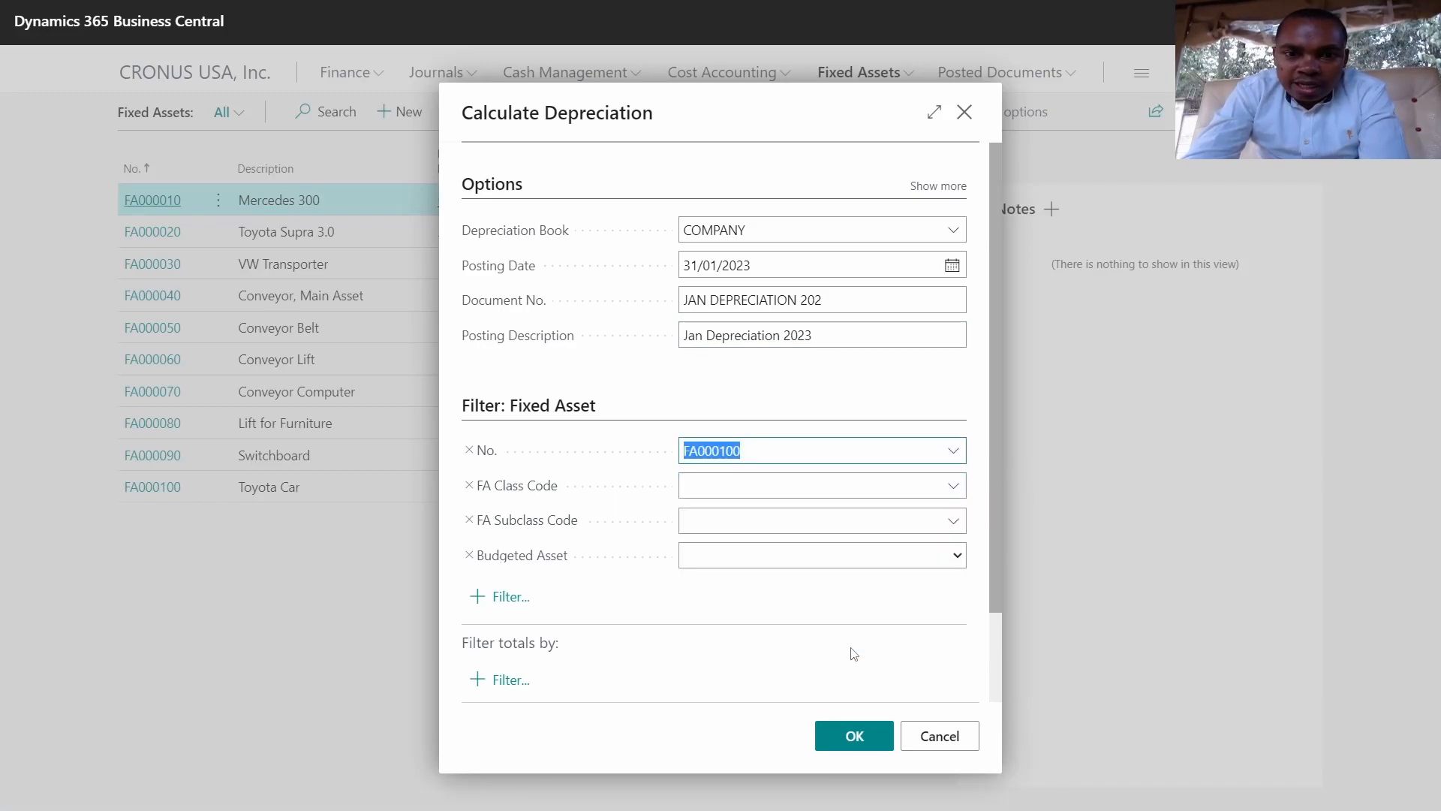
{"action": "left_click", "coordinate": [730, 484]}
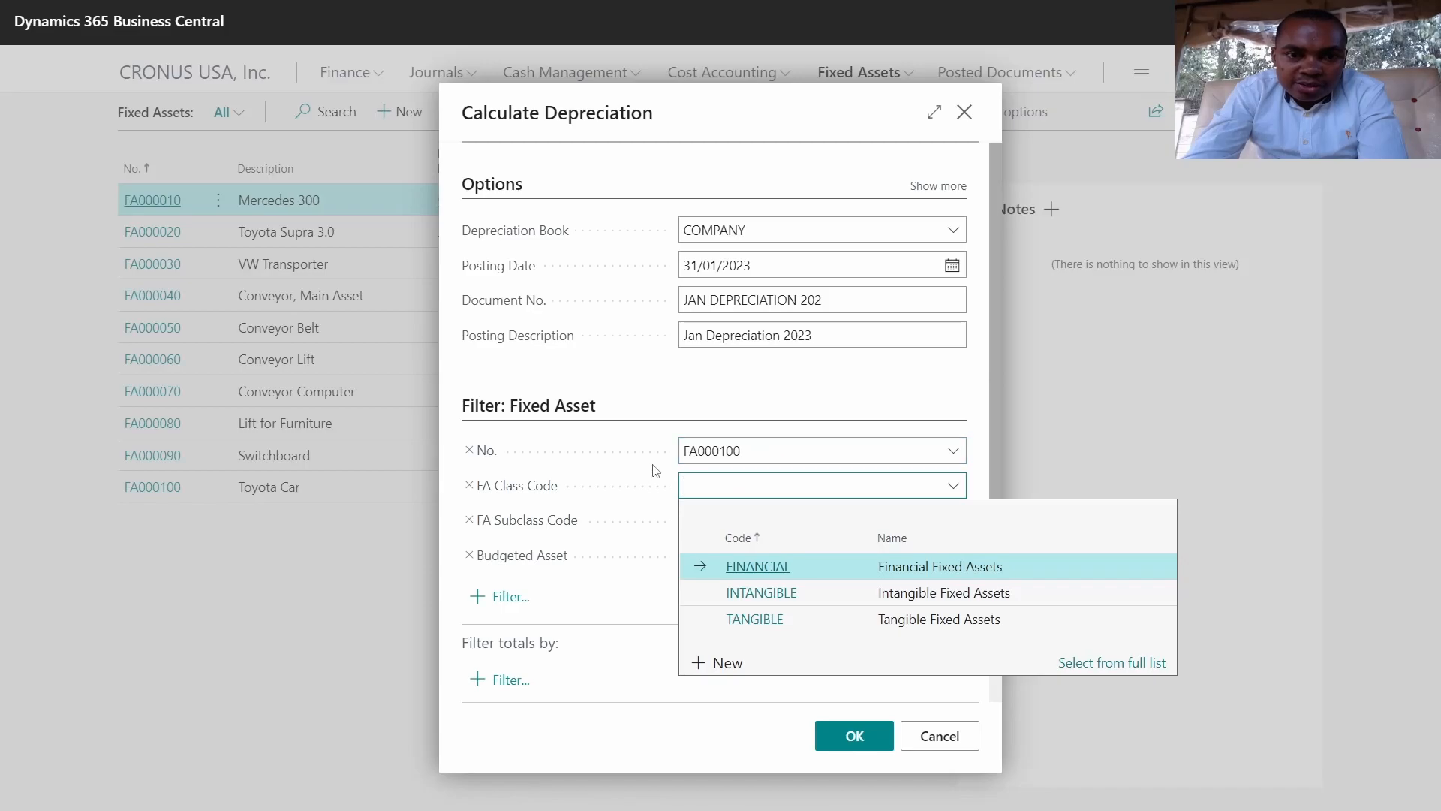
{"action": "left_click", "coordinate": [700, 436]}
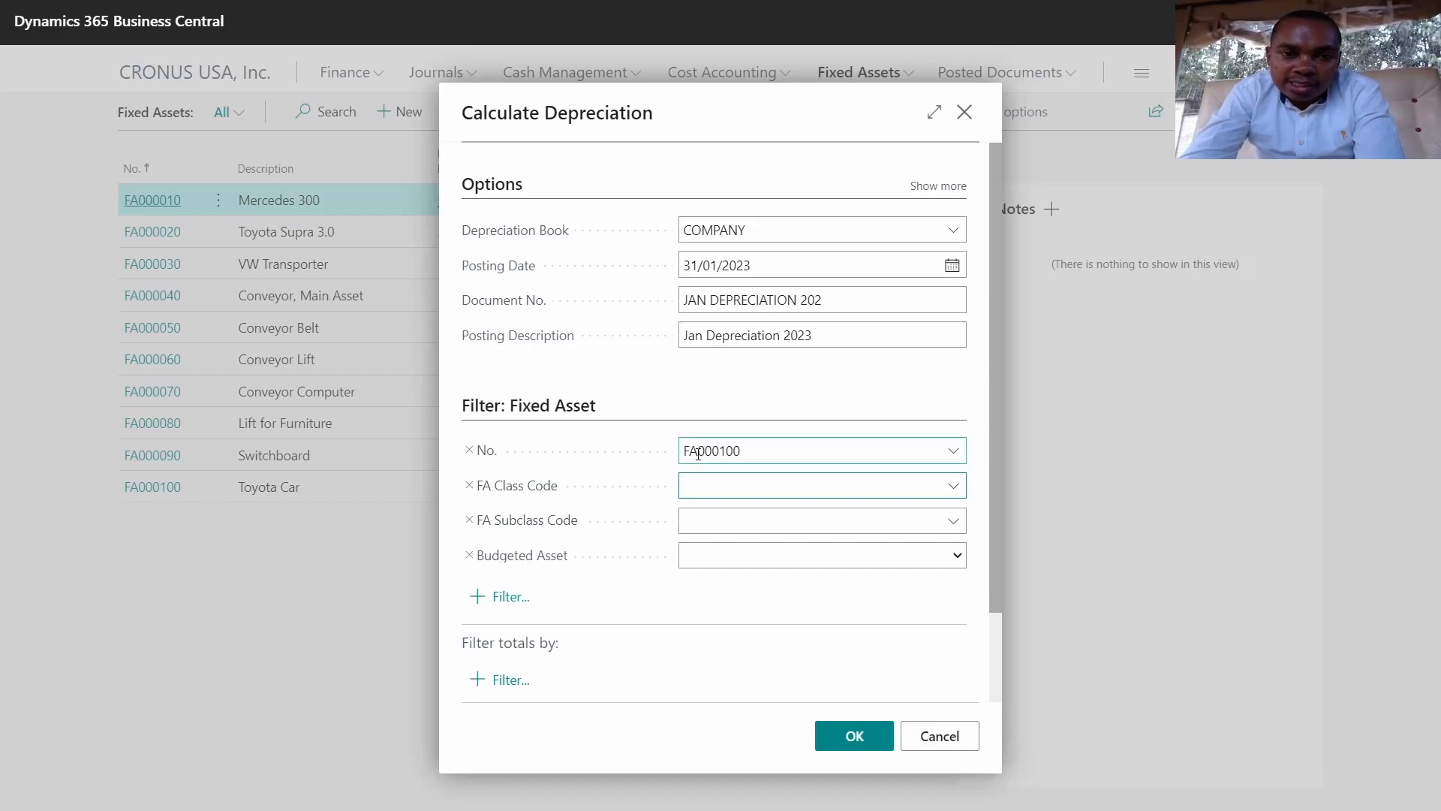
{"action": "scroll", "coordinate": [698, 453], "scroll_direction": "down", "scroll_amount": 2}
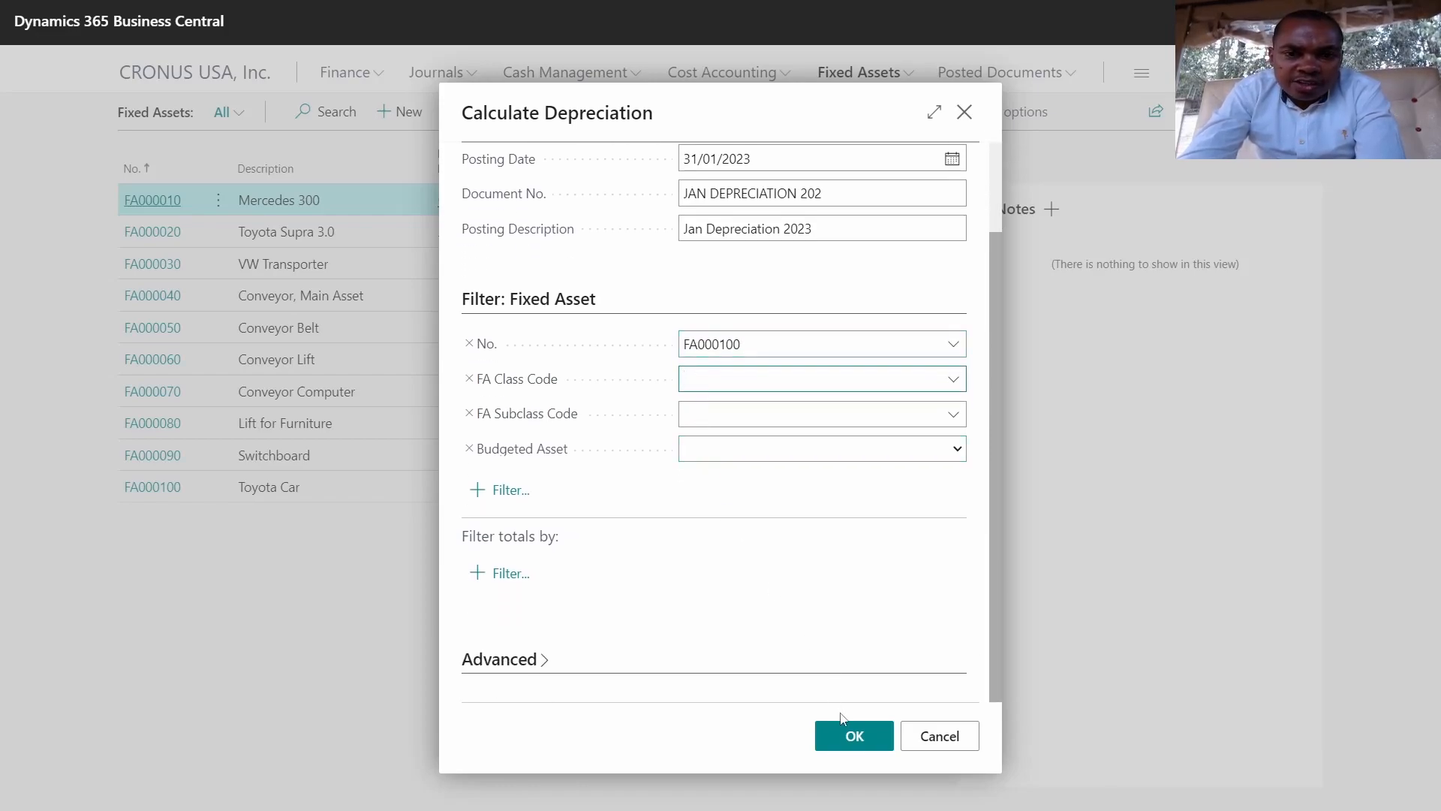
{"action": "left_click", "coordinate": [539, 665]}
{"action": "scroll", "coordinate": [564, 649], "scroll_direction": "down", "scroll_amount": 2}
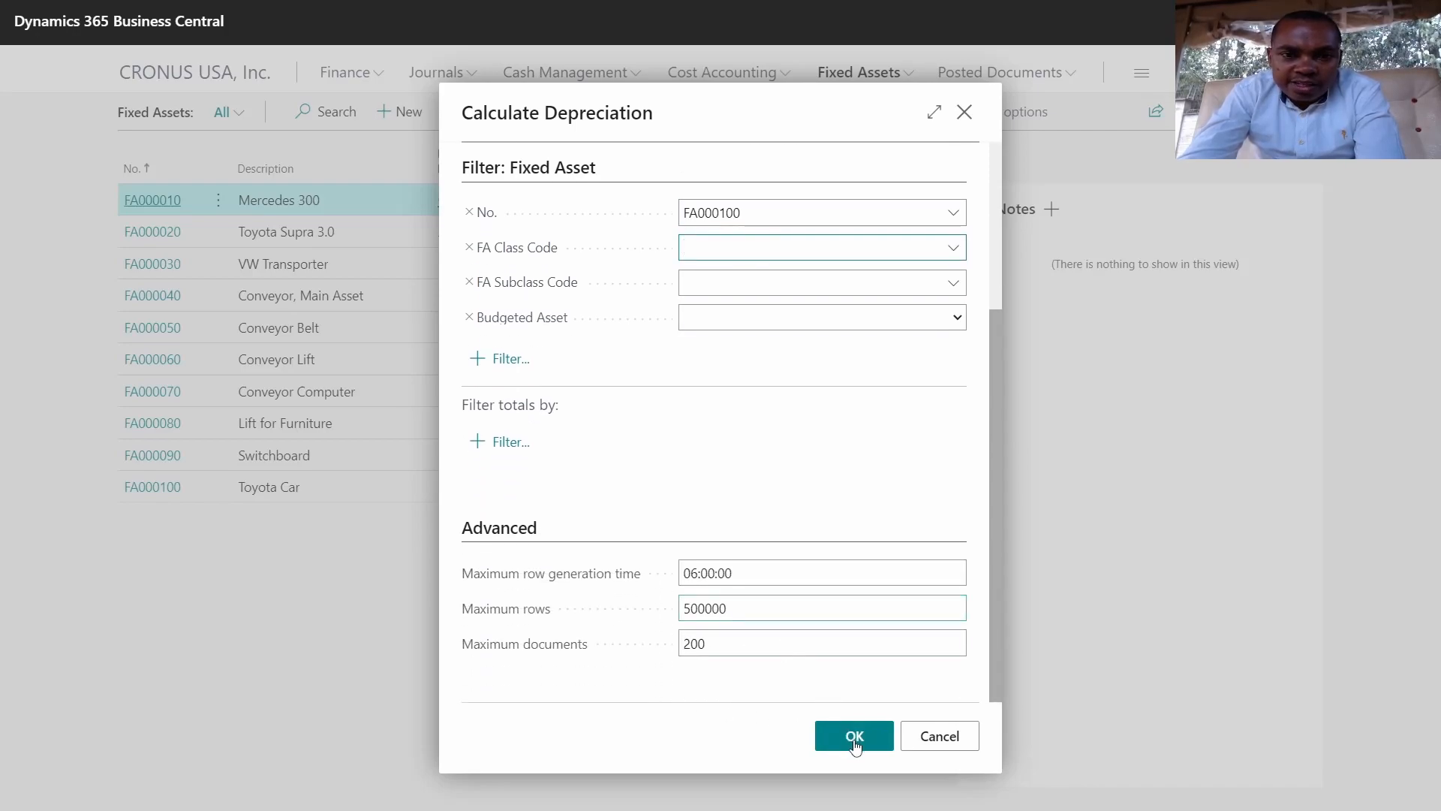
{"action": "scroll", "coordinate": [687, 475], "scroll_direction": "up", "scroll_amount": 4}
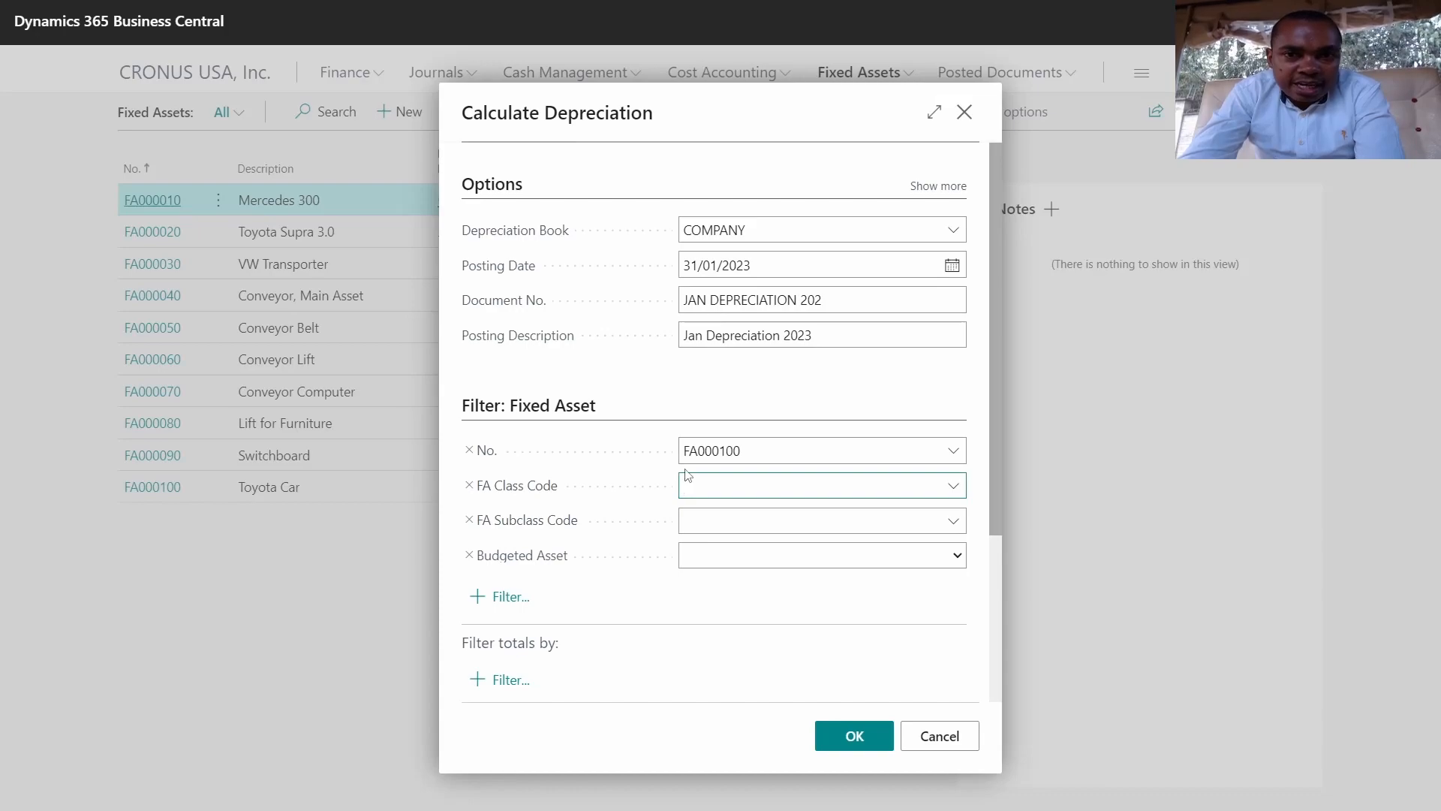
Step: Switch on Use Force No. of Days with no day count and run it, hitting the activation error
{"action": "left_click", "coordinate": [930, 186]}
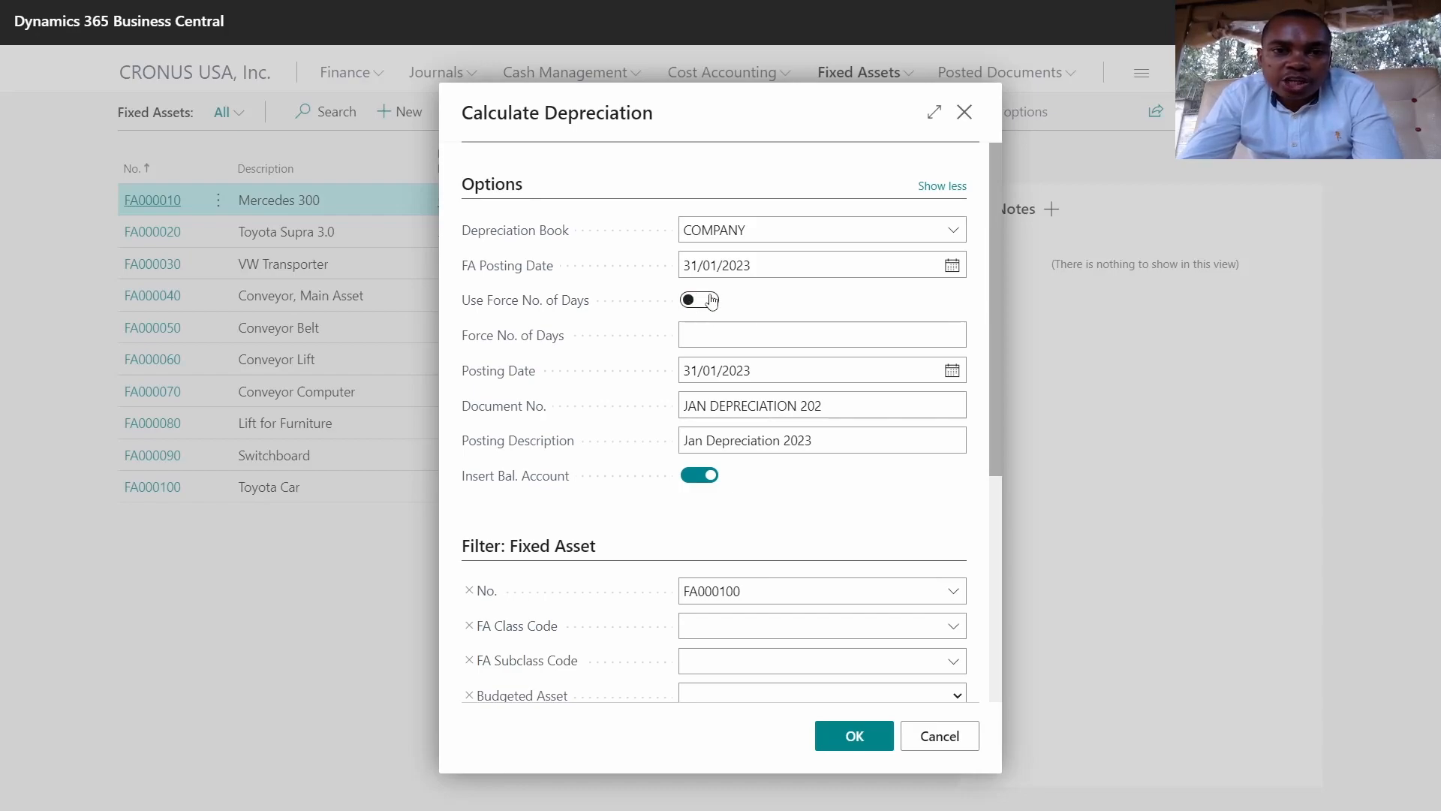
{"action": "left_click", "coordinate": [711, 301]}
{"action": "left_click", "coordinate": [723, 326]}
{"action": "left_click", "coordinate": [692, 343]}
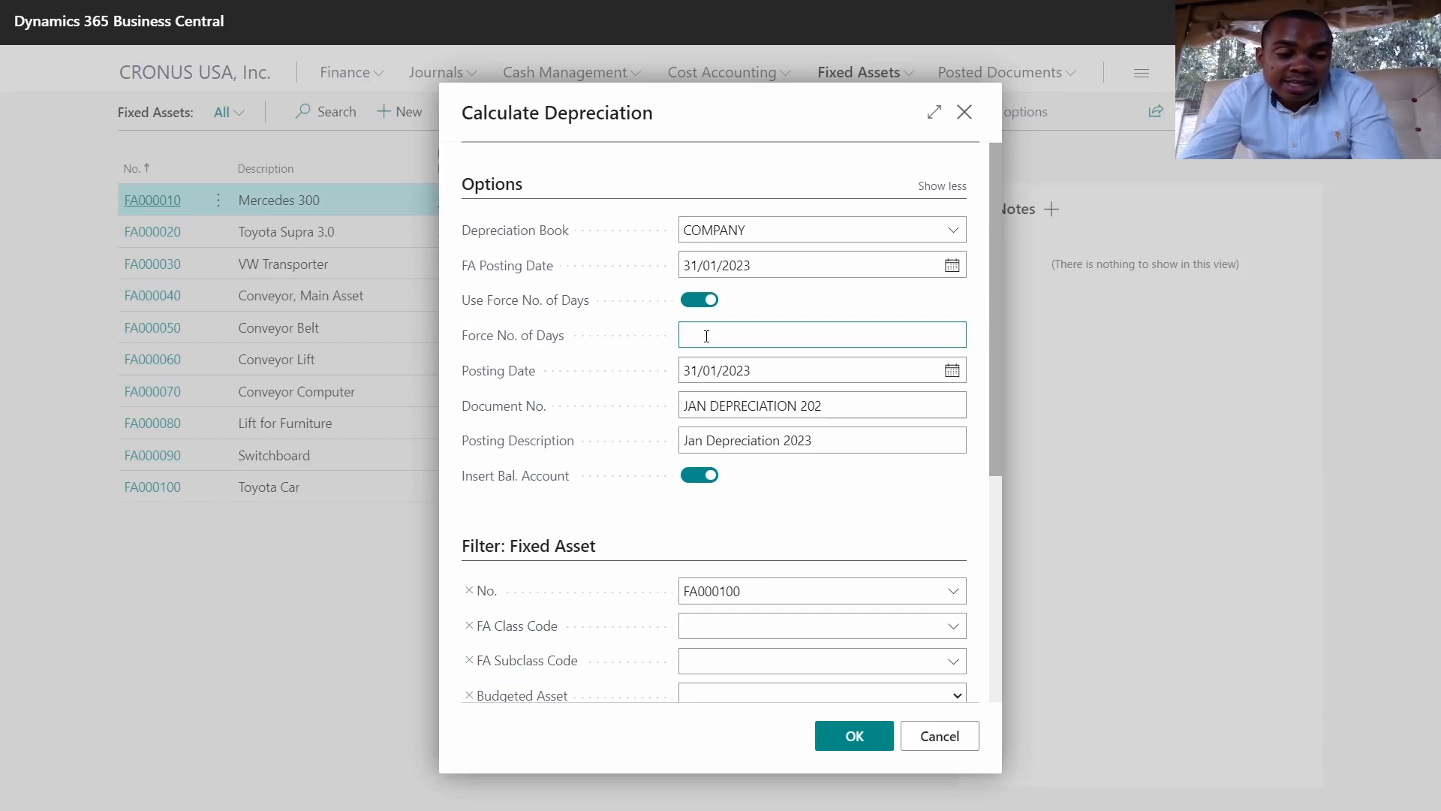
{"action": "type", "text": "3"}
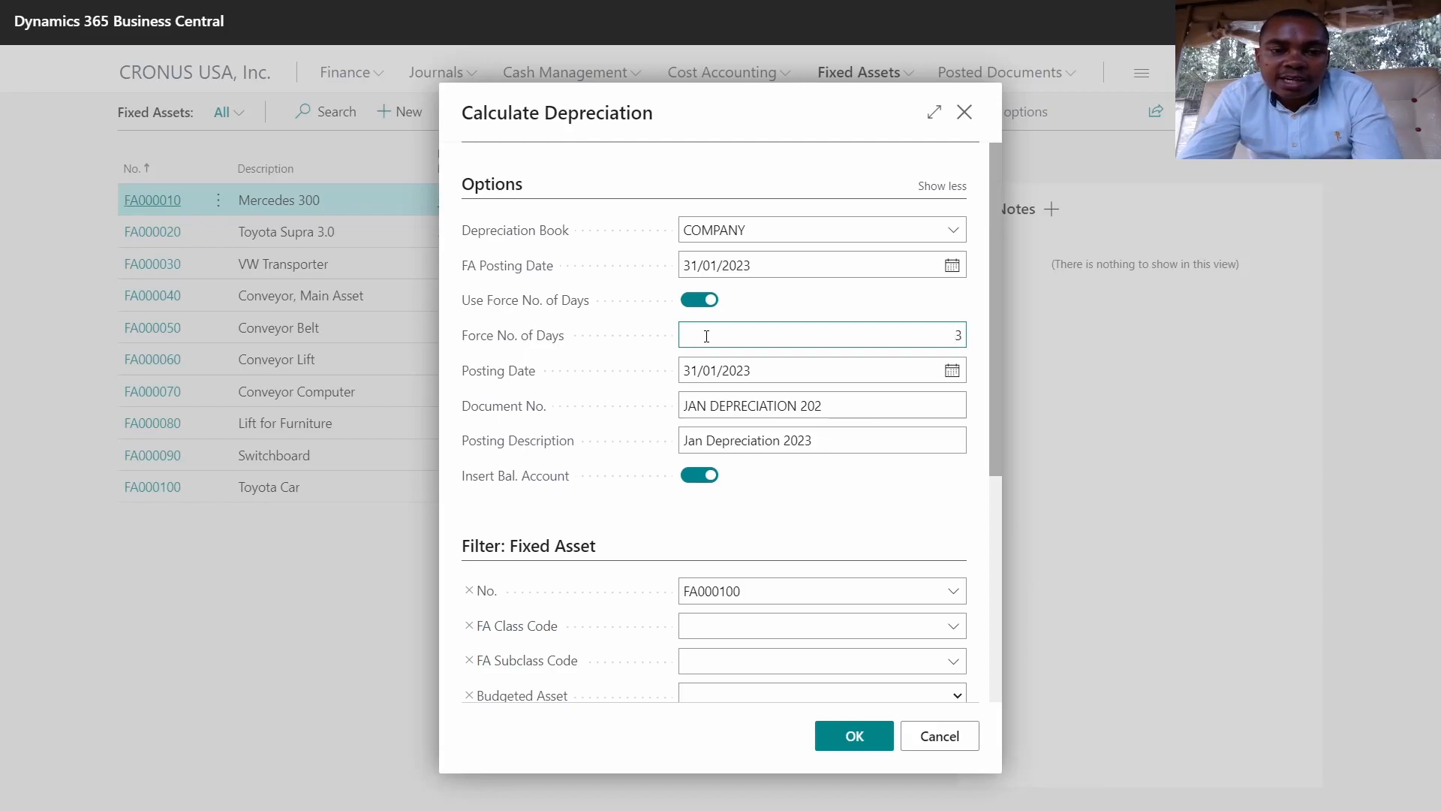
{"action": "type", "text": "1"}
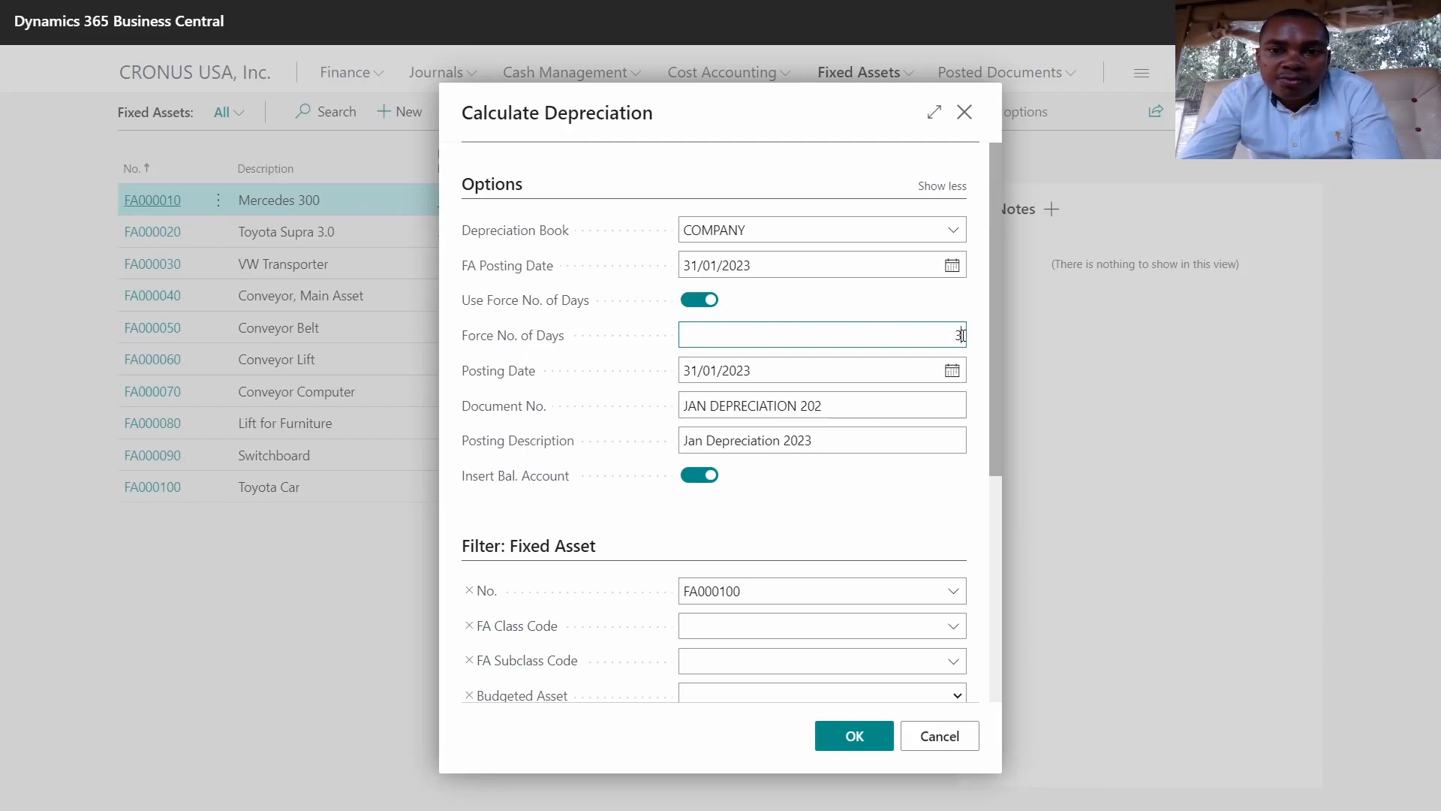
{"action": "type", "text": "65"}
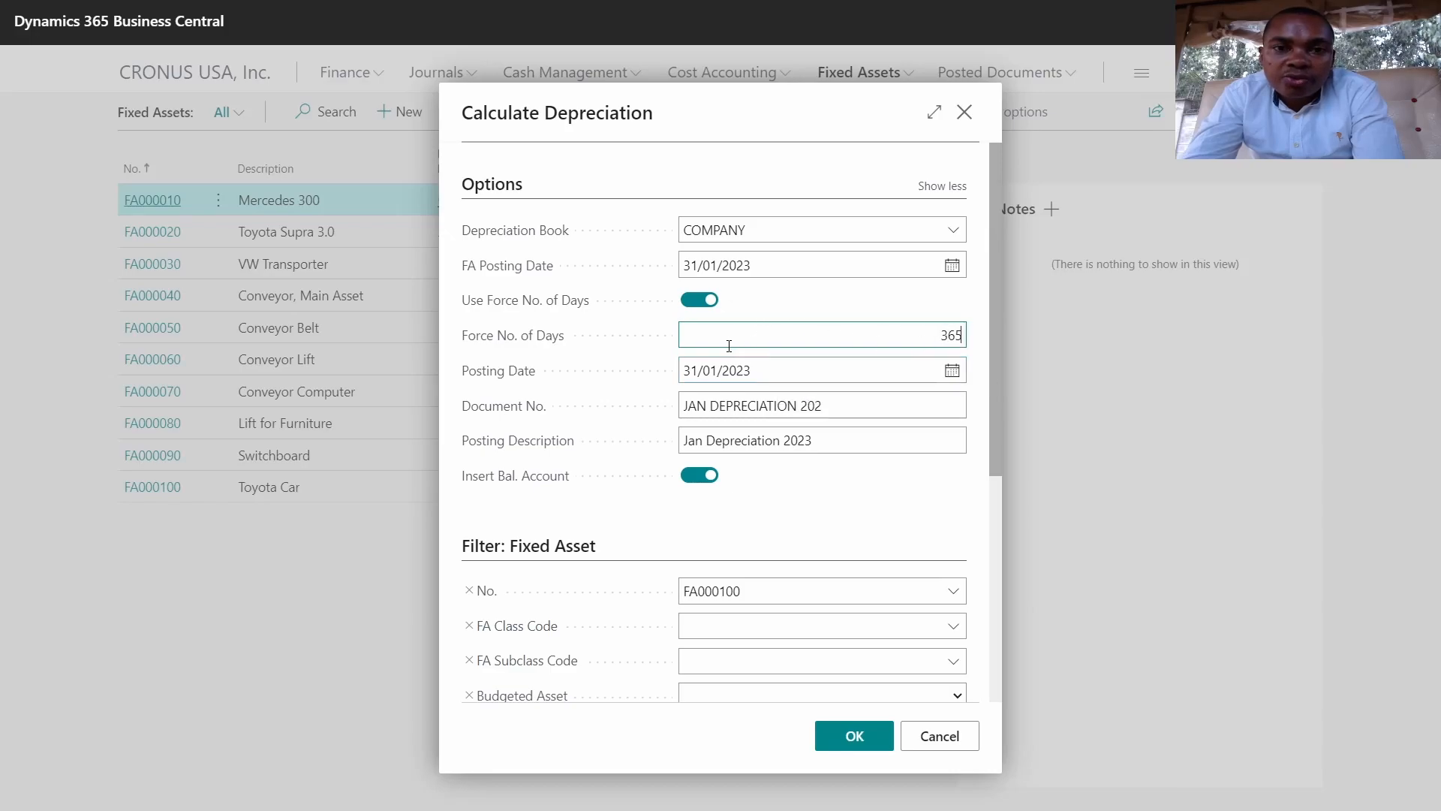
{"action": "left_click_drag", "start_coordinate": [897, 323], "coordinate": [990, 328]}
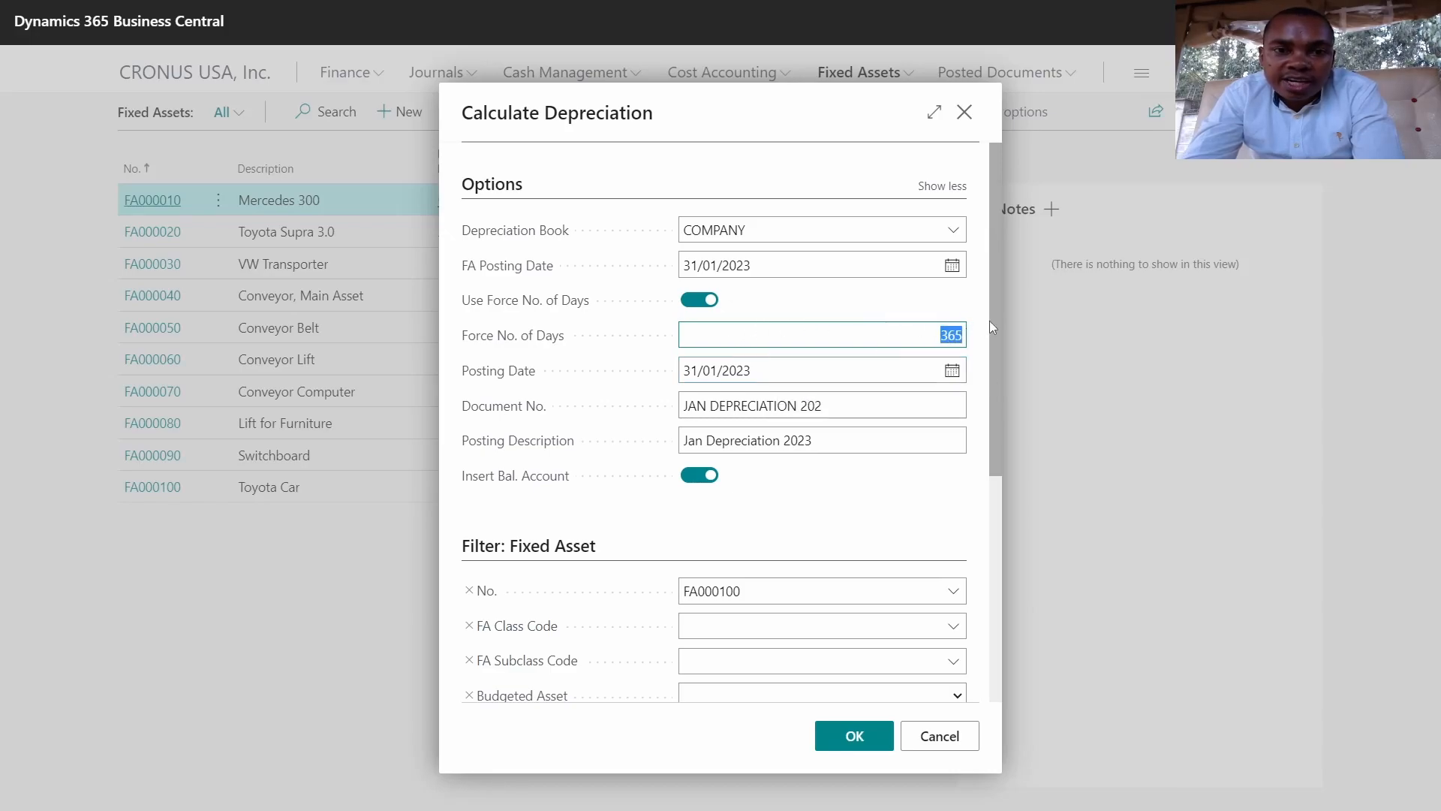
{"action": "key", "text": "BackSpace"}
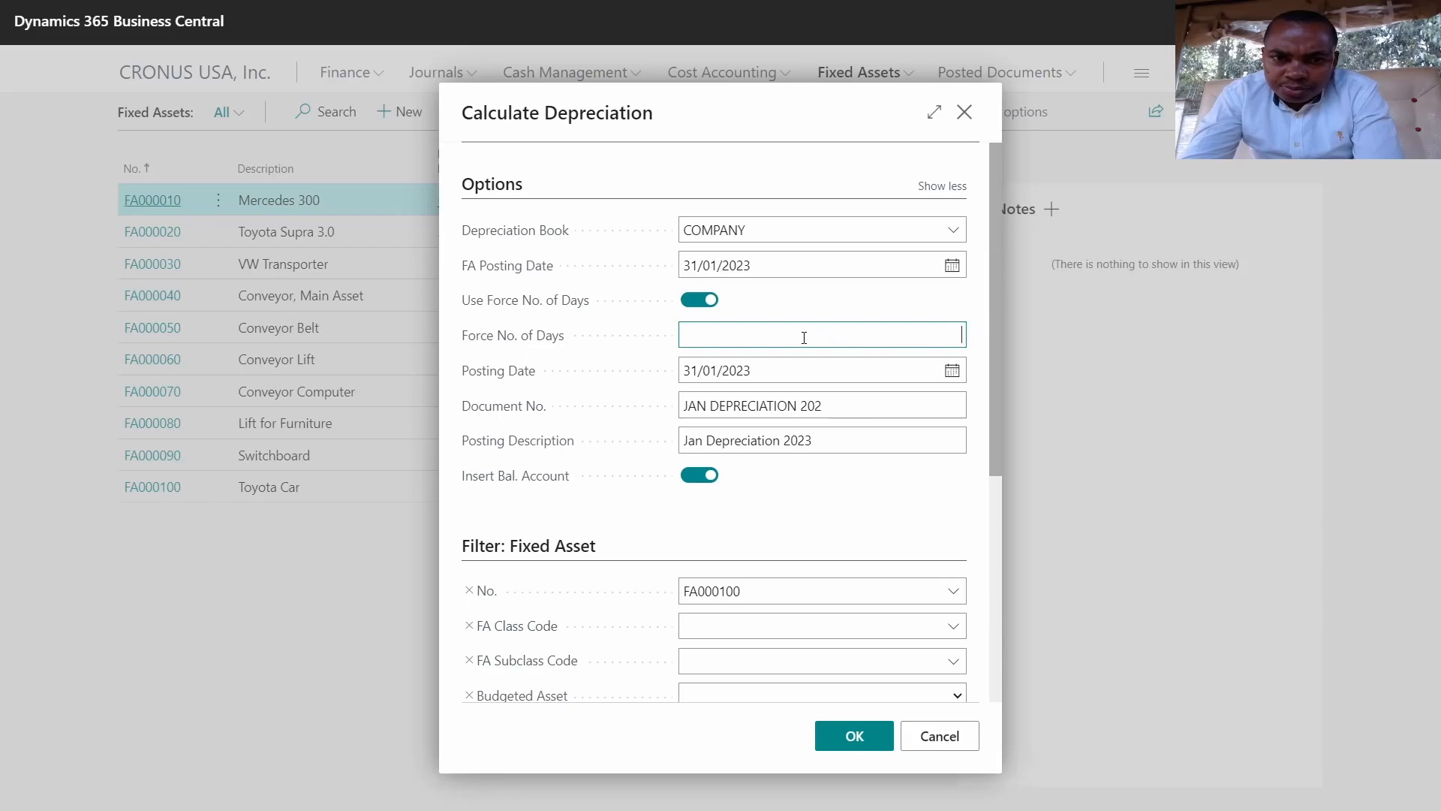
{"action": "left_click", "coordinate": [854, 734]}
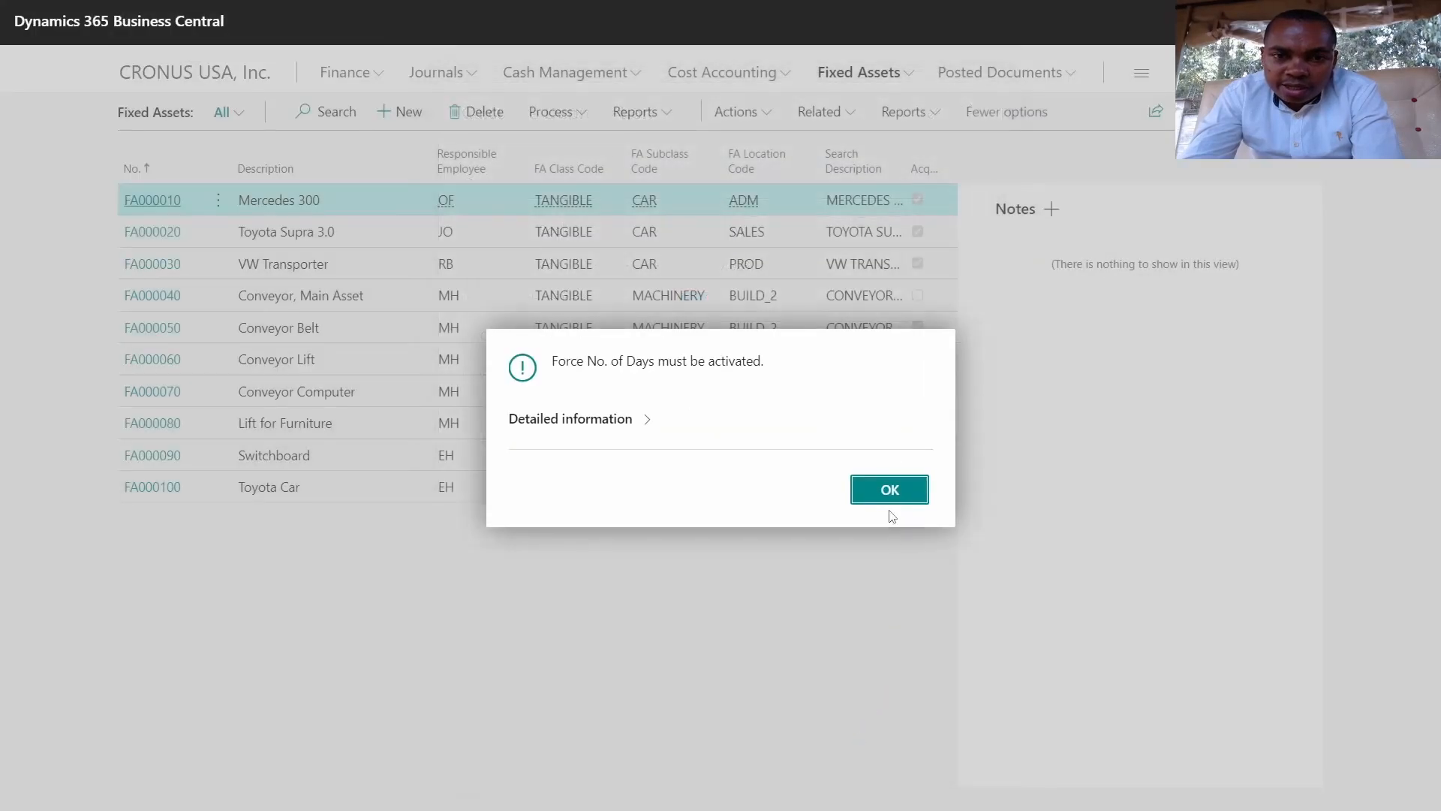
{"action": "left_click", "coordinate": [890, 495]}
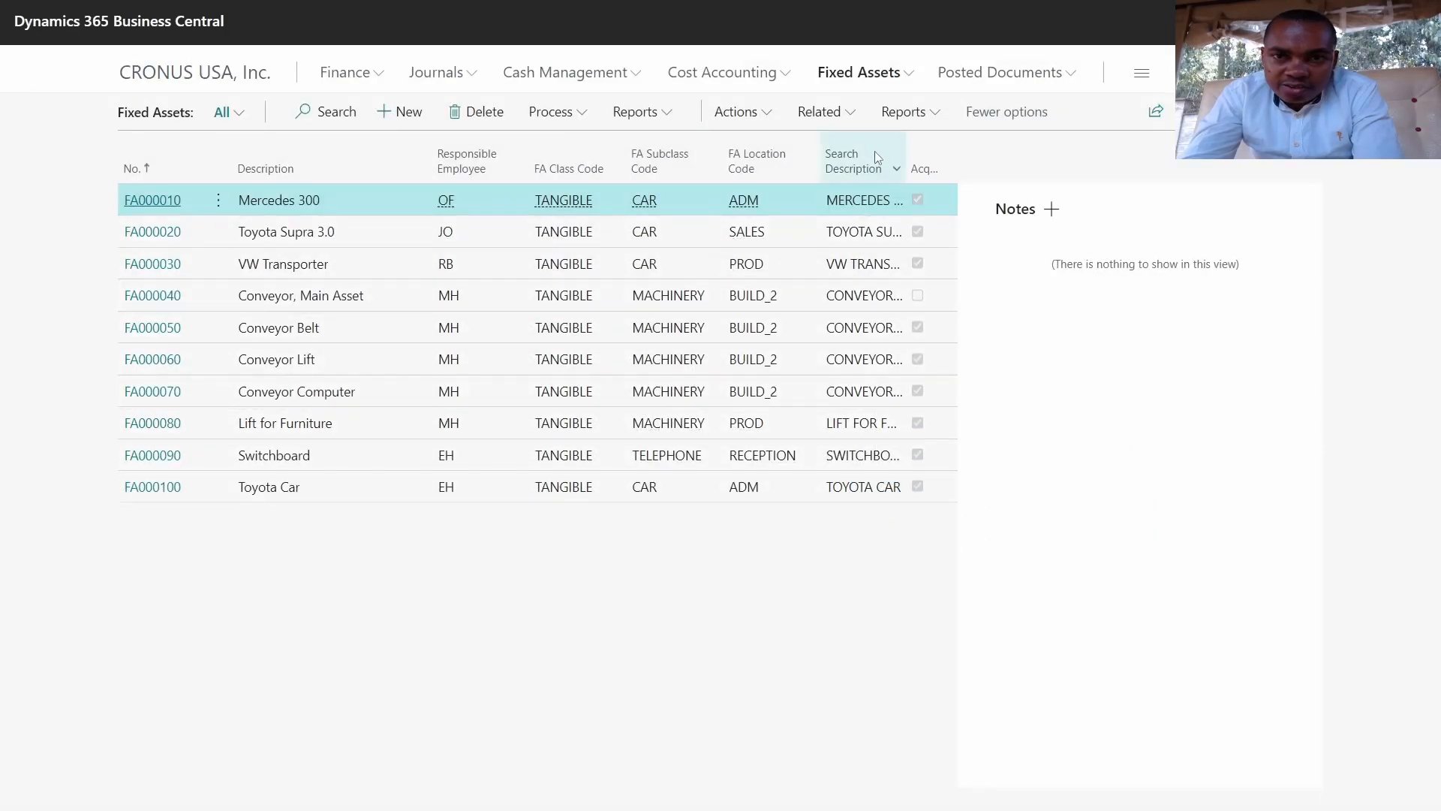
Step: Check Toyota Car FA000100's depreciation starting date of 01/01/2023 on its asset card
{"action": "left_click", "coordinate": [151, 496]}
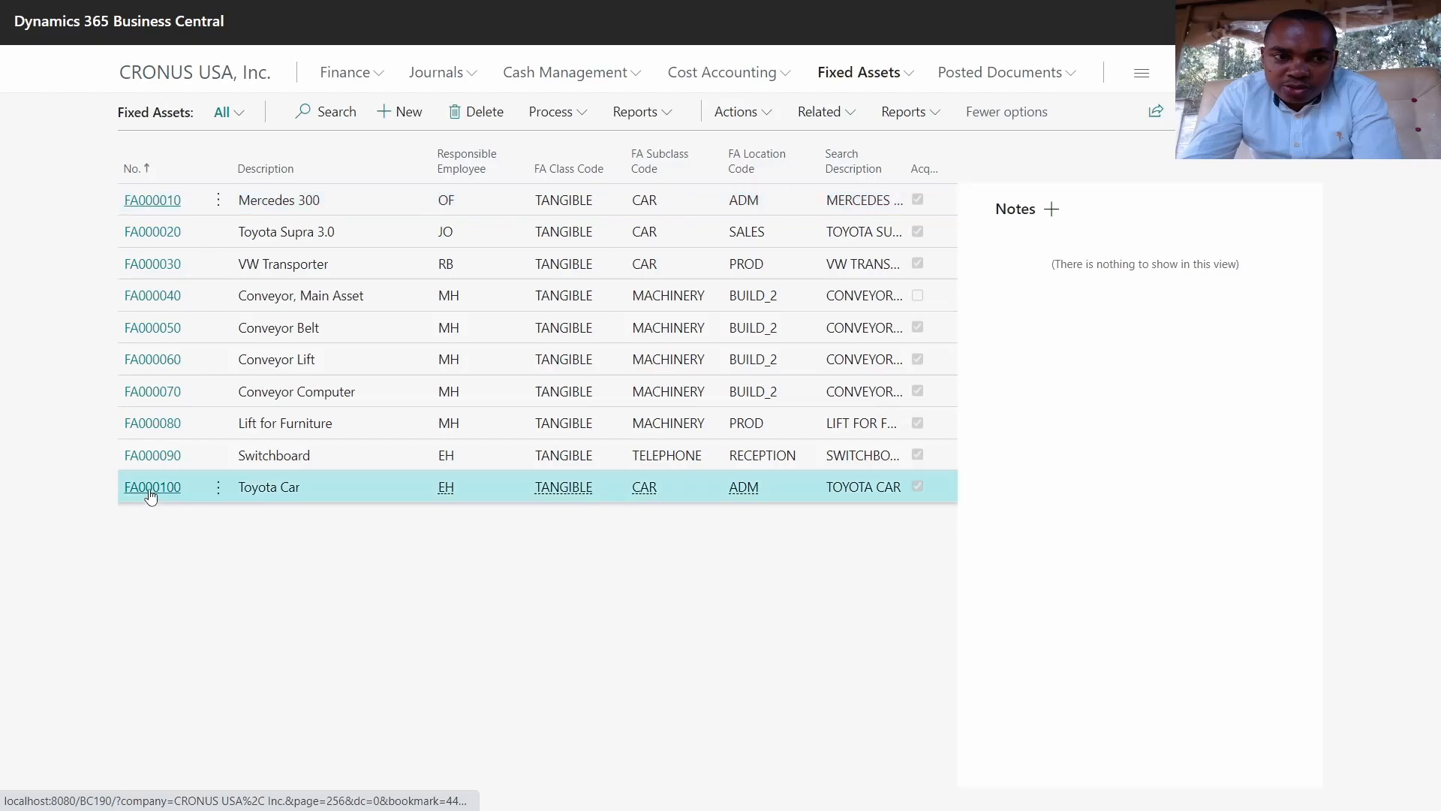
{"action": "scroll", "coordinate": [606, 333], "scroll_direction": "down", "scroll_amount": 2}
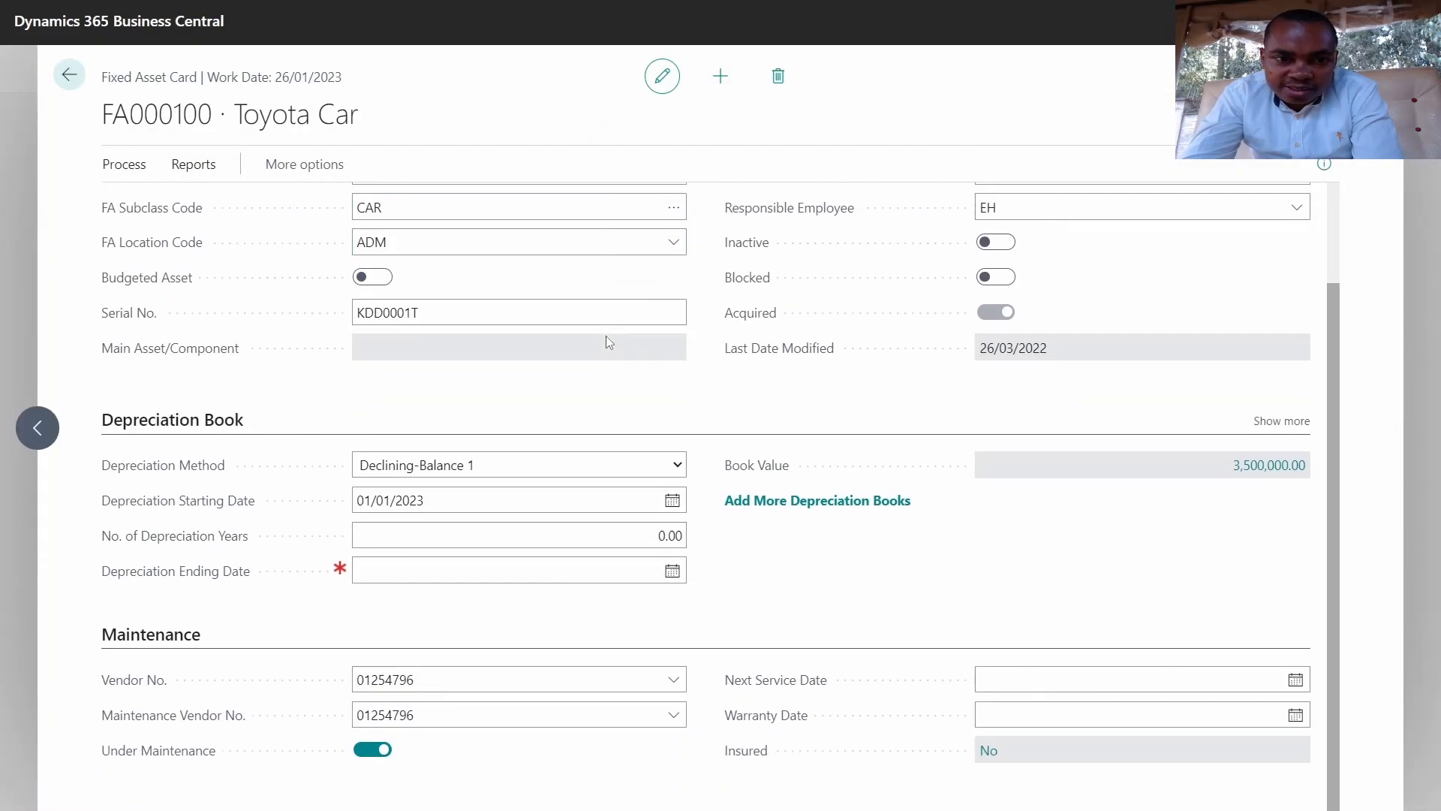
{"action": "left_click", "coordinate": [454, 507]}
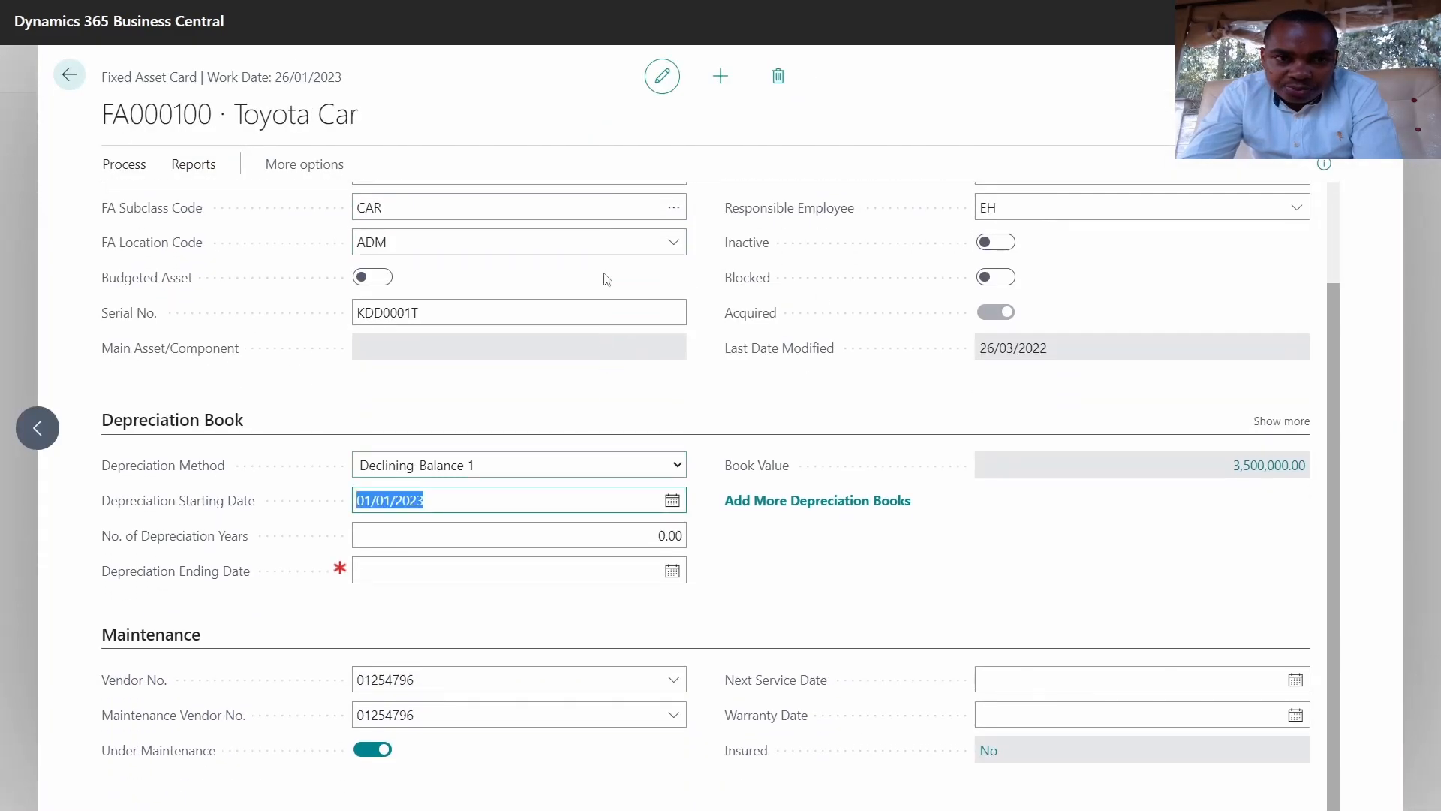
{"action": "scroll", "coordinate": [270, 209], "scroll_direction": "up", "scroll_amount": 2}
{"action": "key", "text": "Escape"}
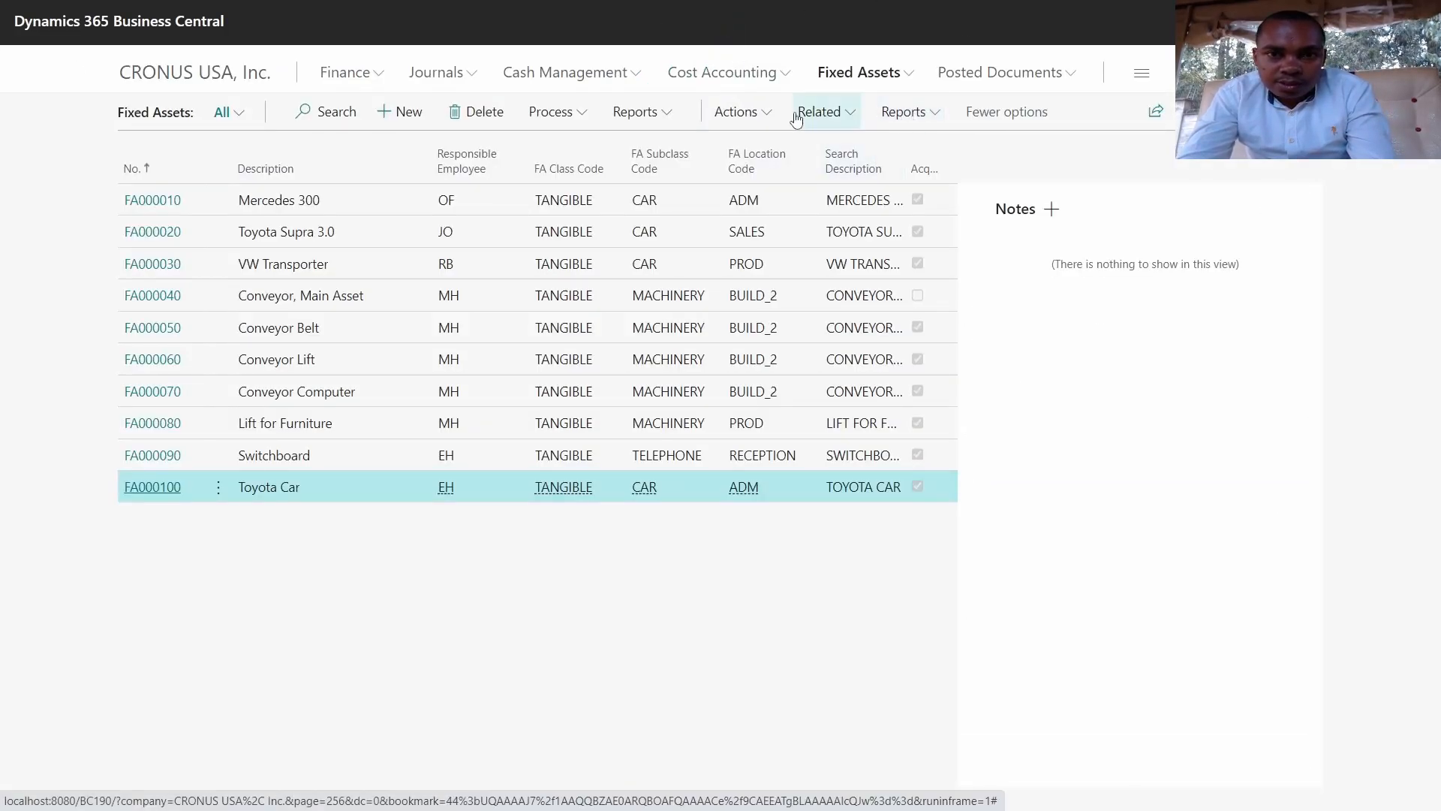
{"action": "left_click", "coordinate": [735, 114]}
{"action": "left_click", "coordinate": [629, 293]}
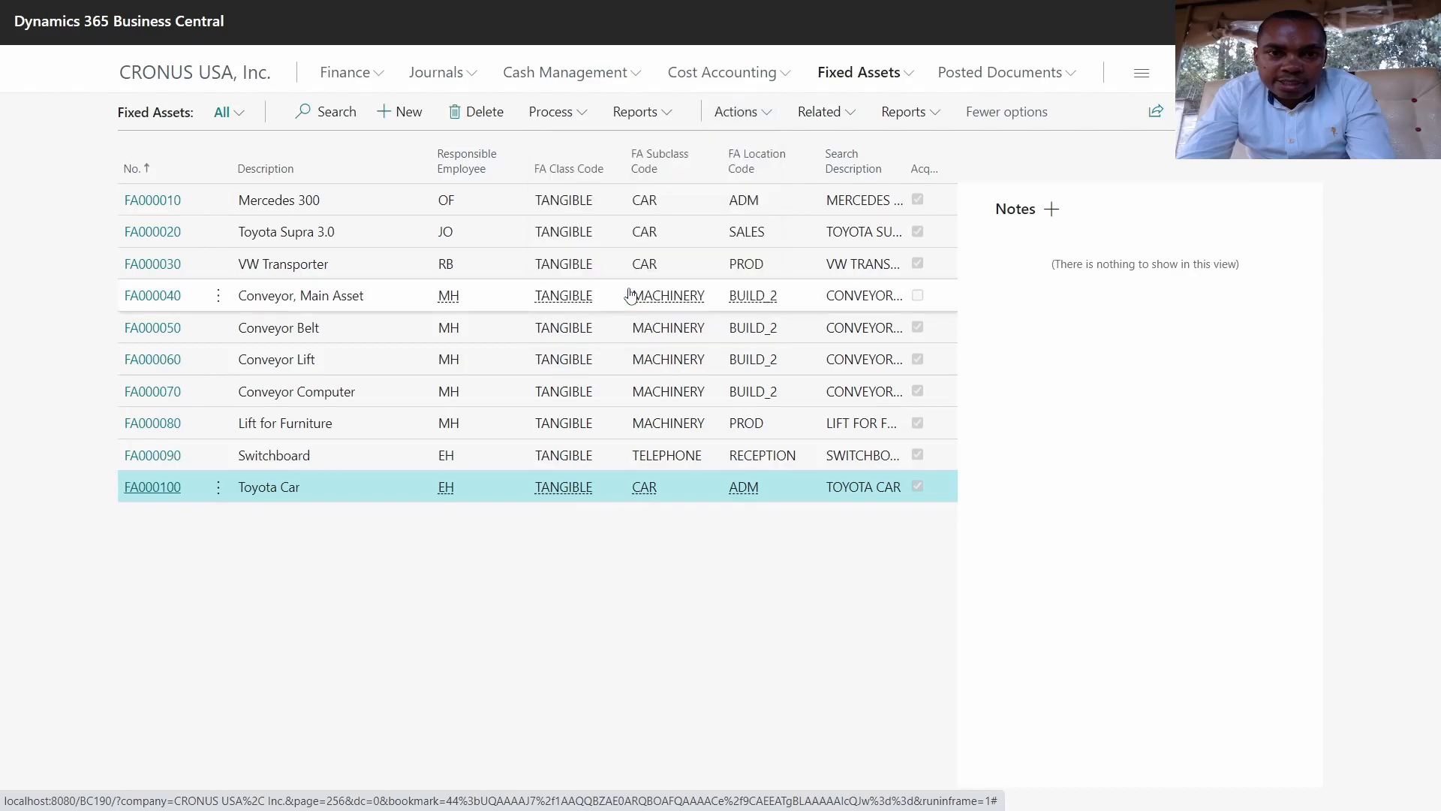
Step: Turn off Use Force No. of Days and calculate FA000100 depreciation dated 31/01/2023
{"action": "left_click", "coordinate": [702, 336]}
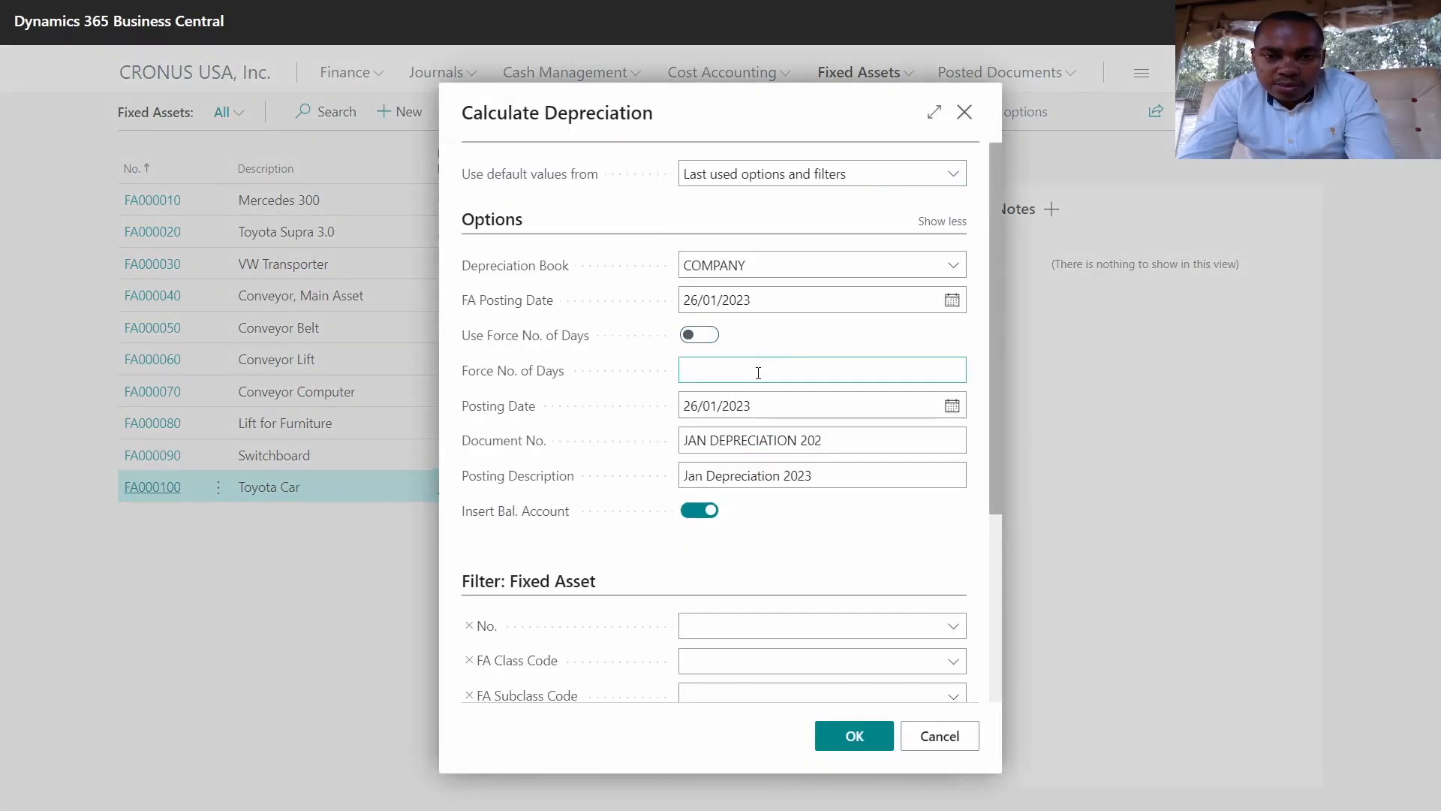
{"action": "scroll", "coordinate": [758, 374], "scroll_direction": "down", "scroll_amount": 3}
{"action": "scroll", "coordinate": [758, 373], "scroll_direction": "up", "scroll_amount": 1}
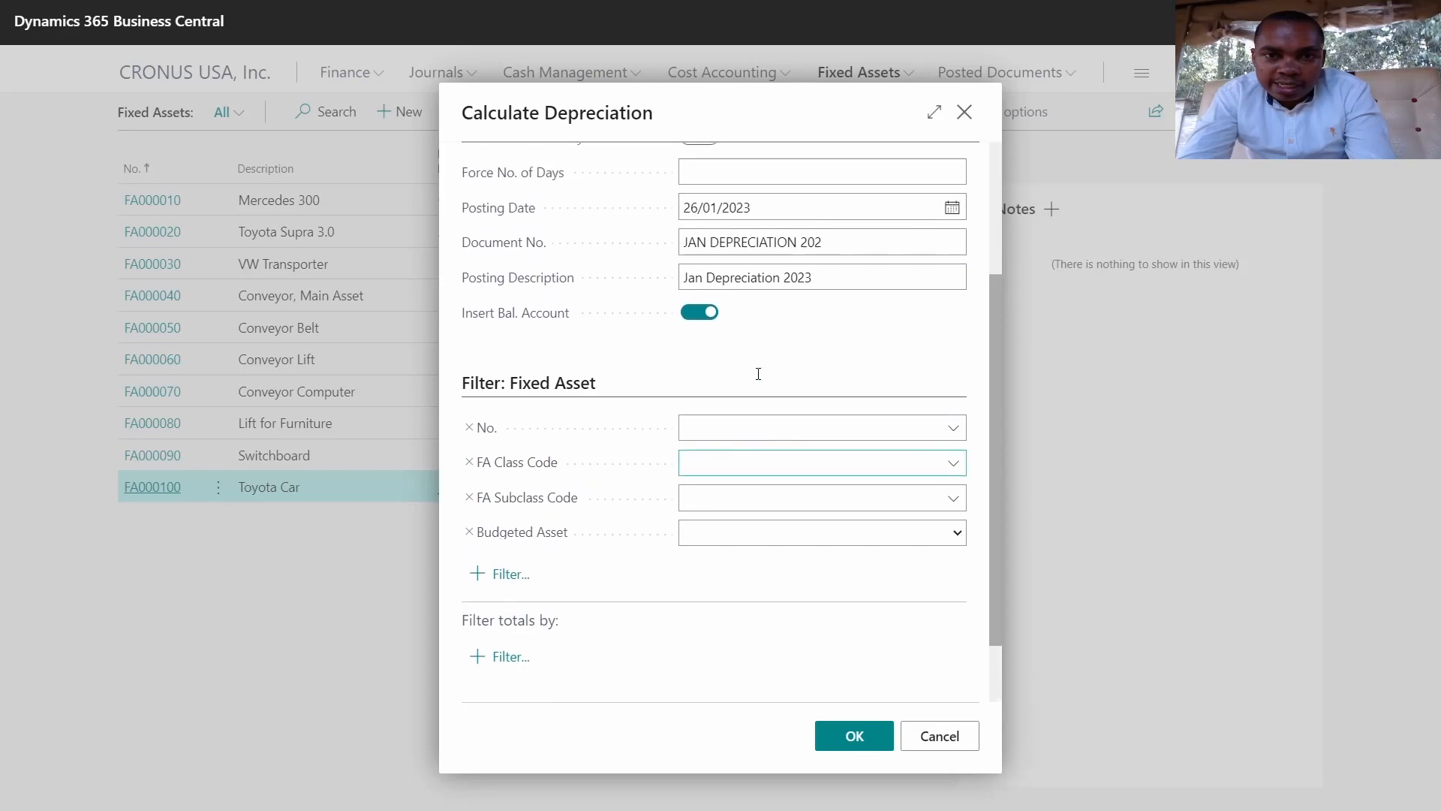
{"action": "left_click", "coordinate": [804, 226]}
{"action": "left_click", "coordinate": [952, 217]}
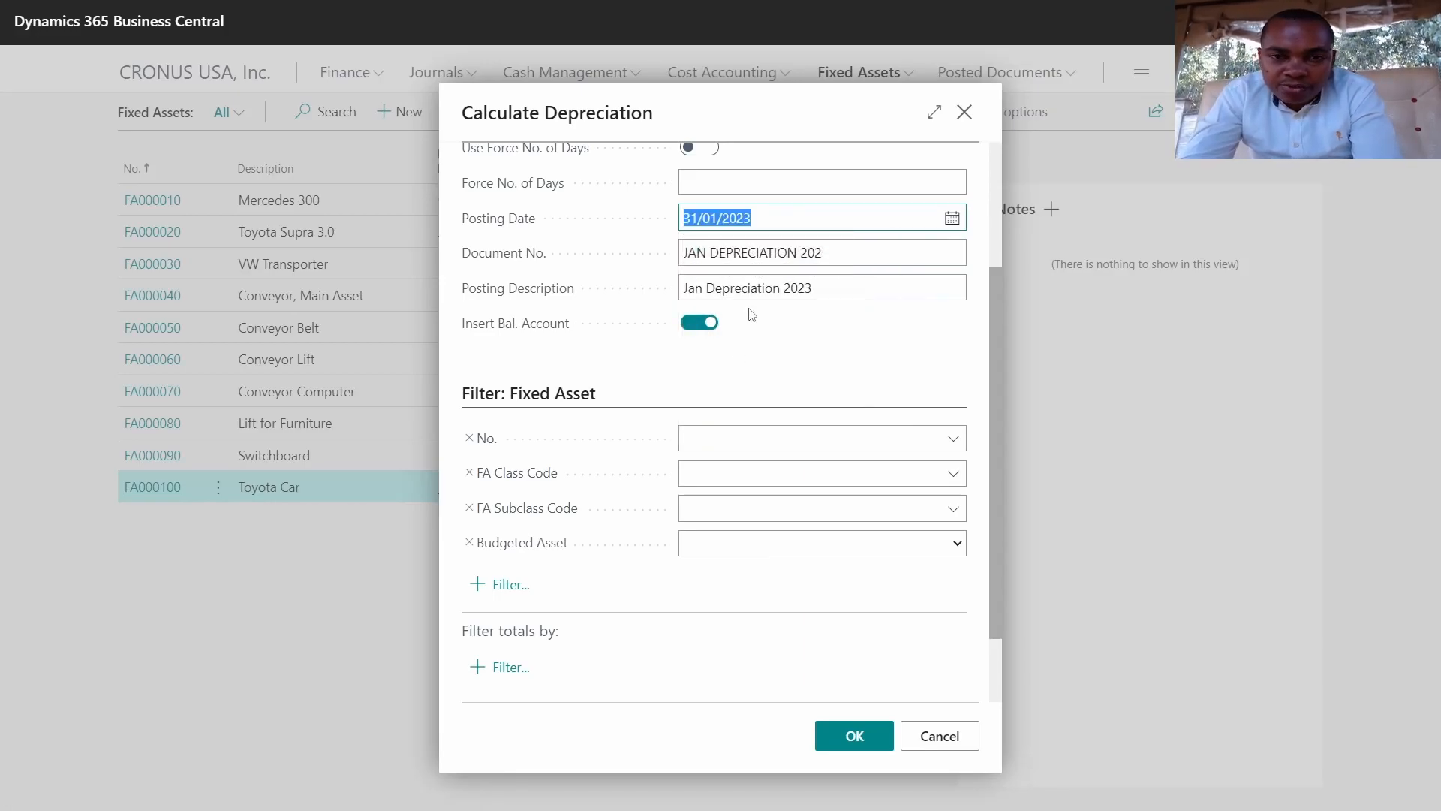
{"action": "left_click", "coordinate": [955, 441]}
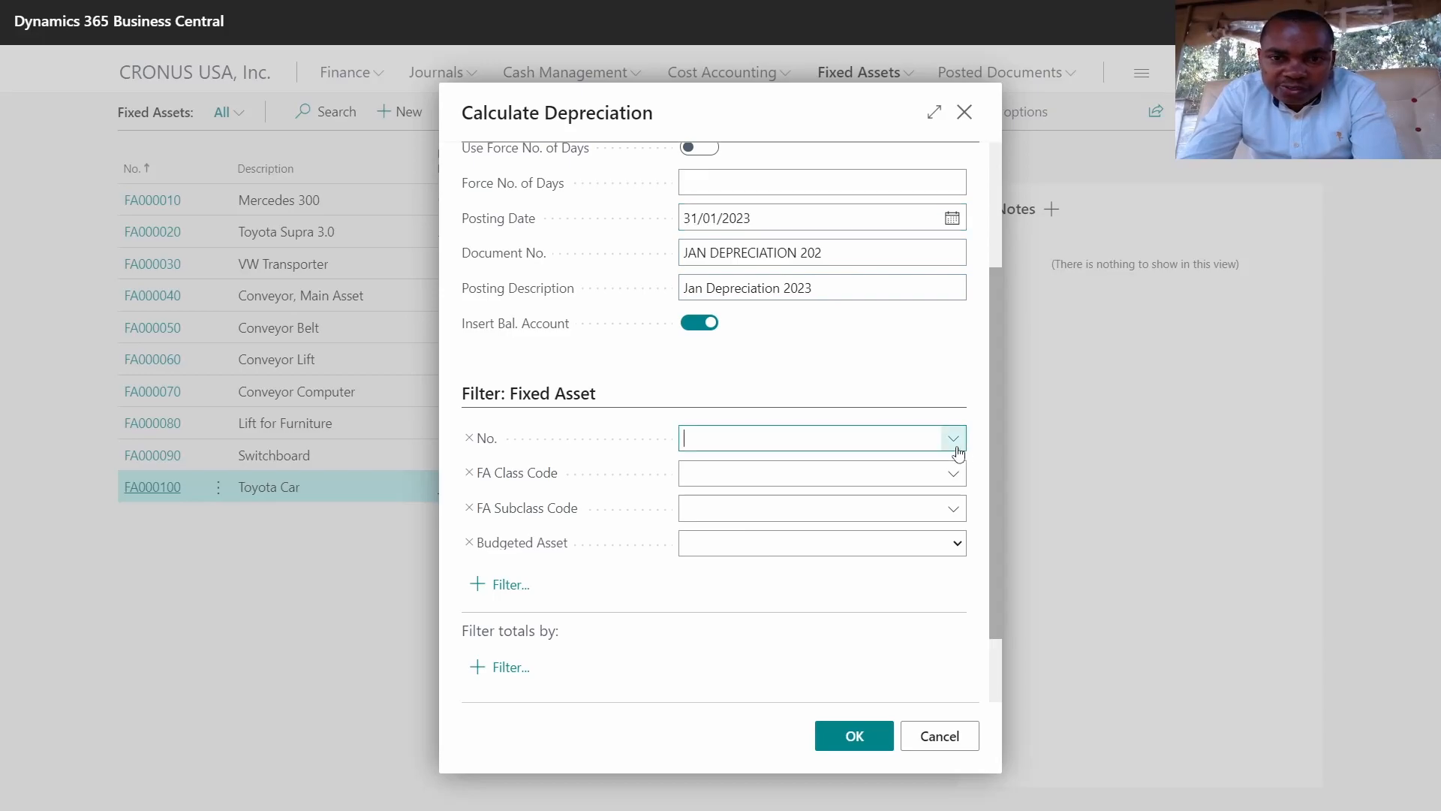
{"action": "scroll", "coordinate": [831, 570], "scroll_direction": "down", "scroll_amount": 3}
{"action": "left_click", "coordinate": [751, 630]}
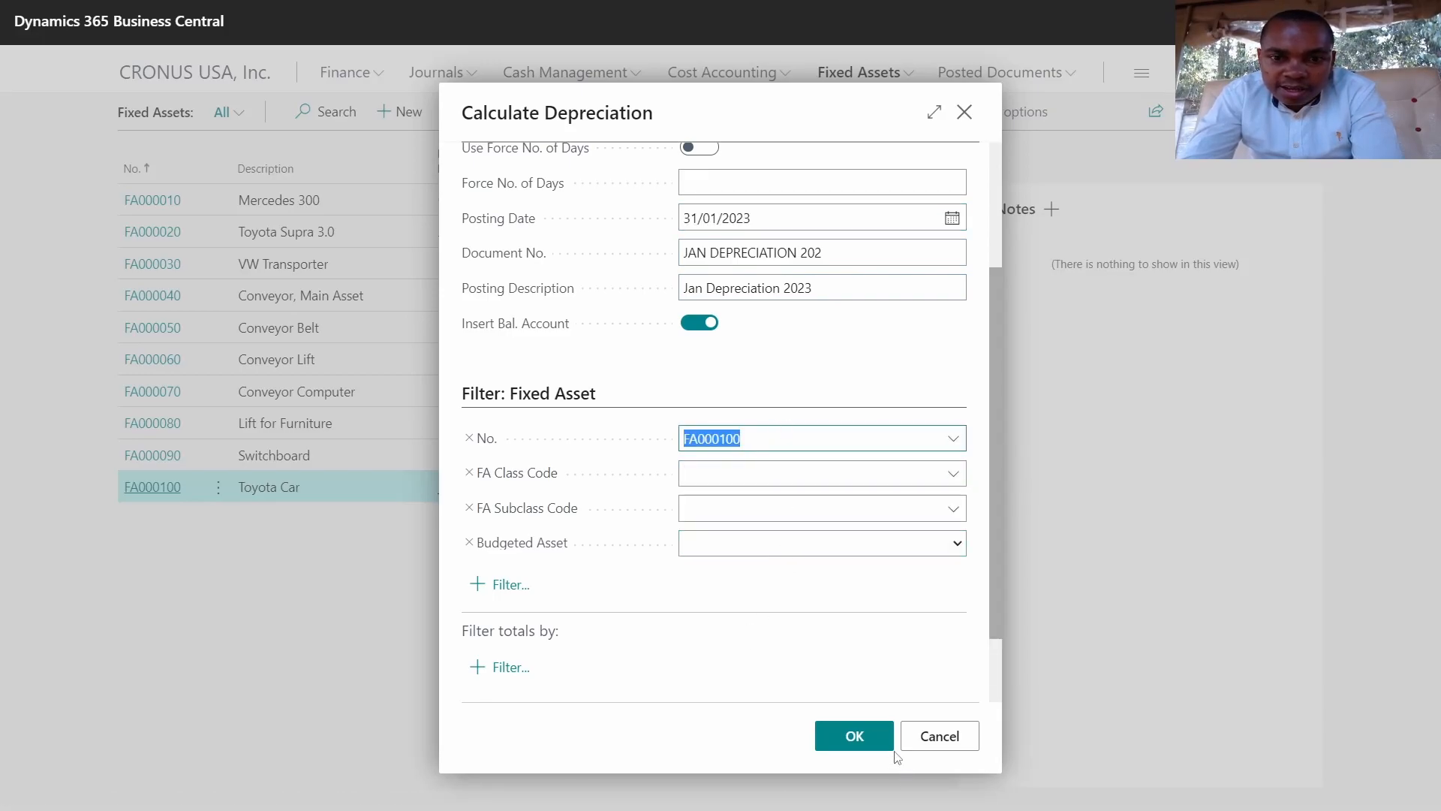
{"action": "left_click", "coordinate": [862, 737]}
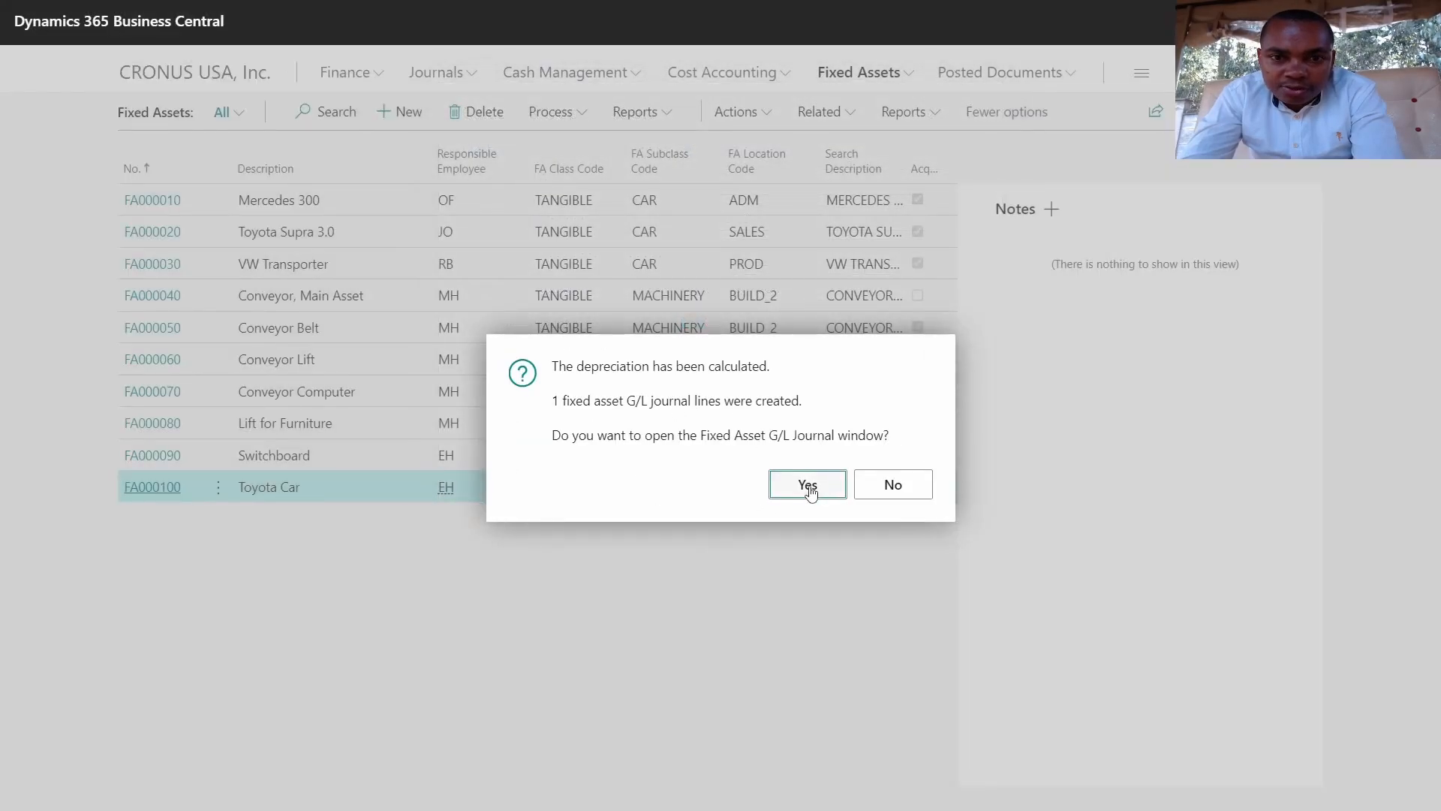
Step: Review the -87,500.00 FA000100 depreciation line in the journal and post it
{"action": "left_click", "coordinate": [808, 485]}
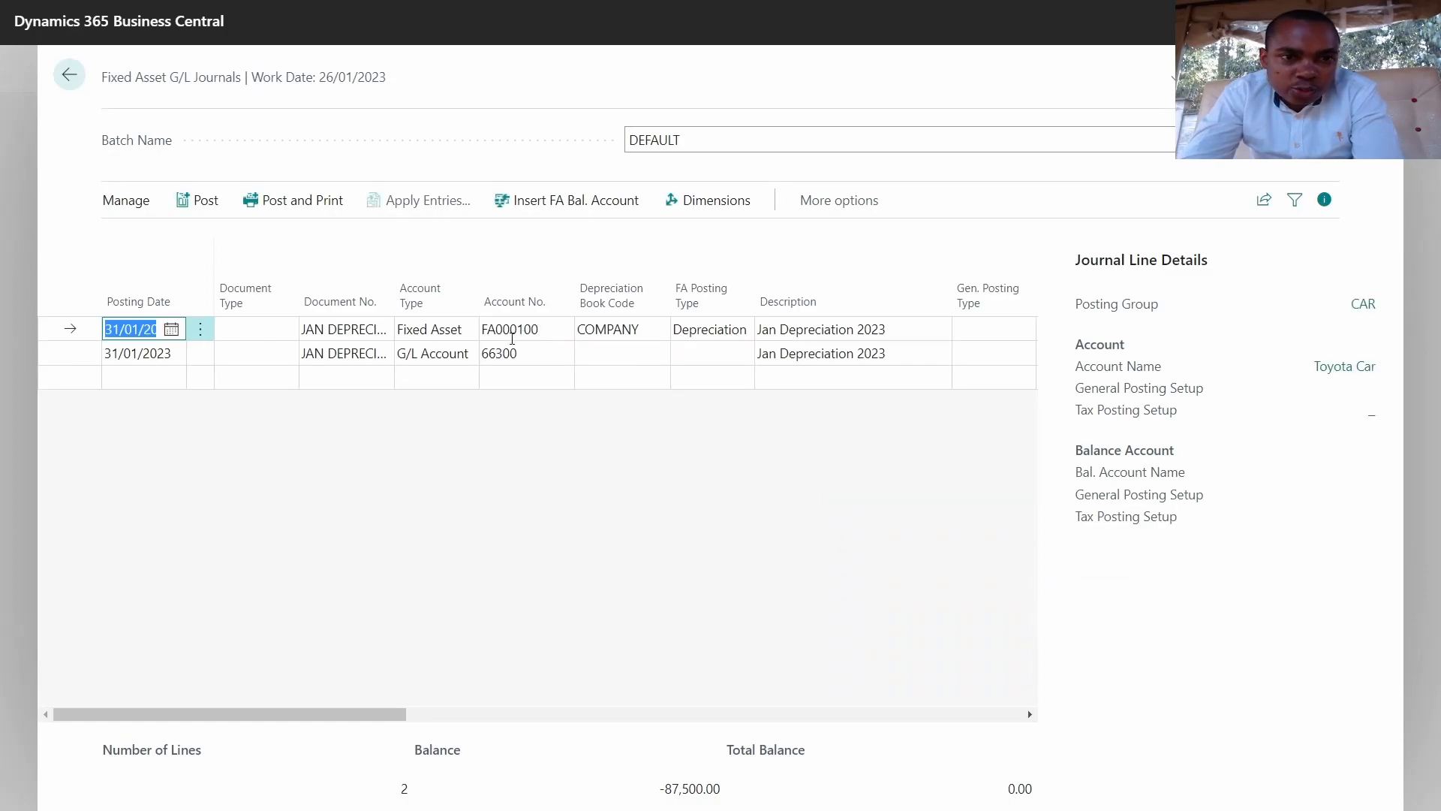
{"action": "left_click_drag", "start_coordinate": [401, 713], "coordinate": [564, 680]}
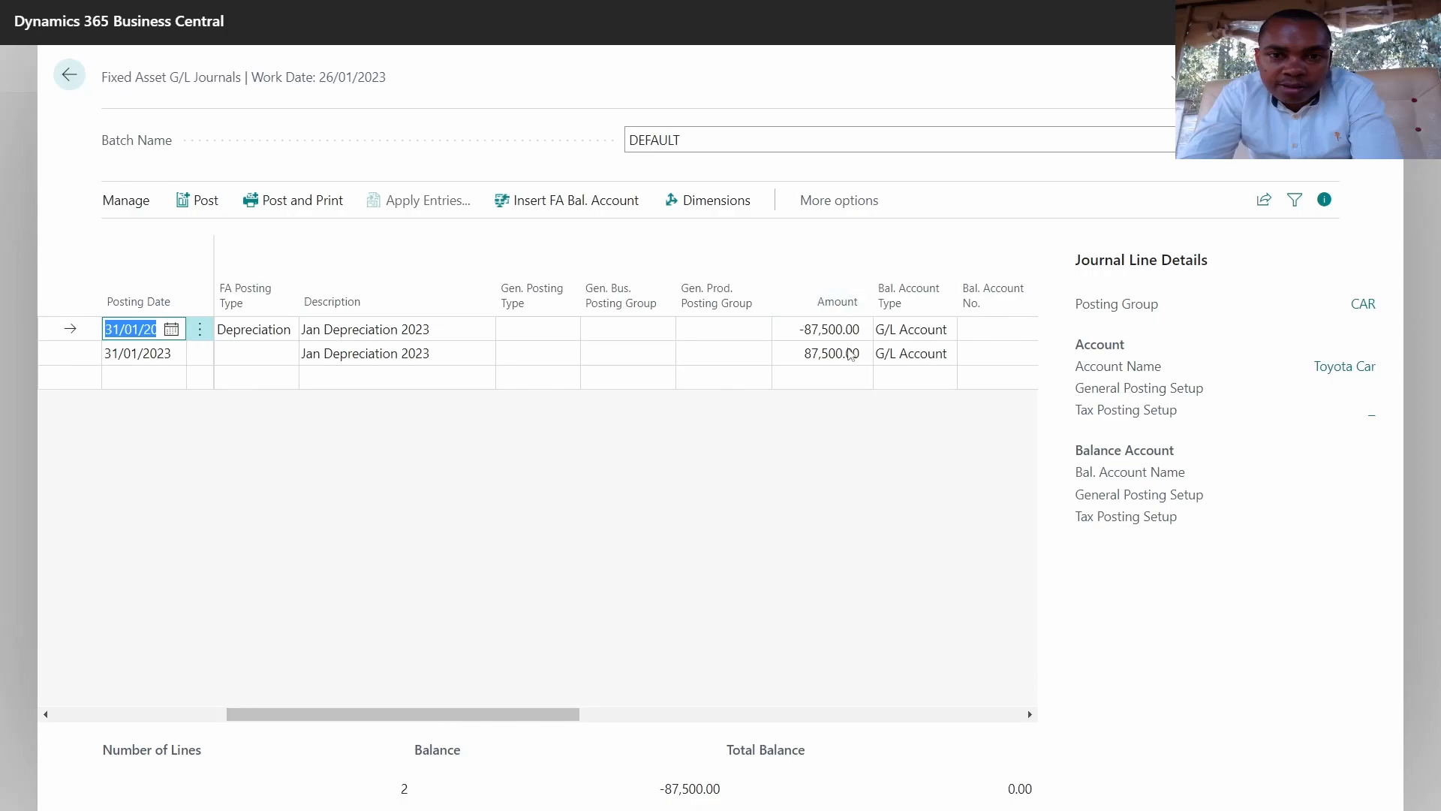
{"action": "left_click", "coordinate": [840, 332]}
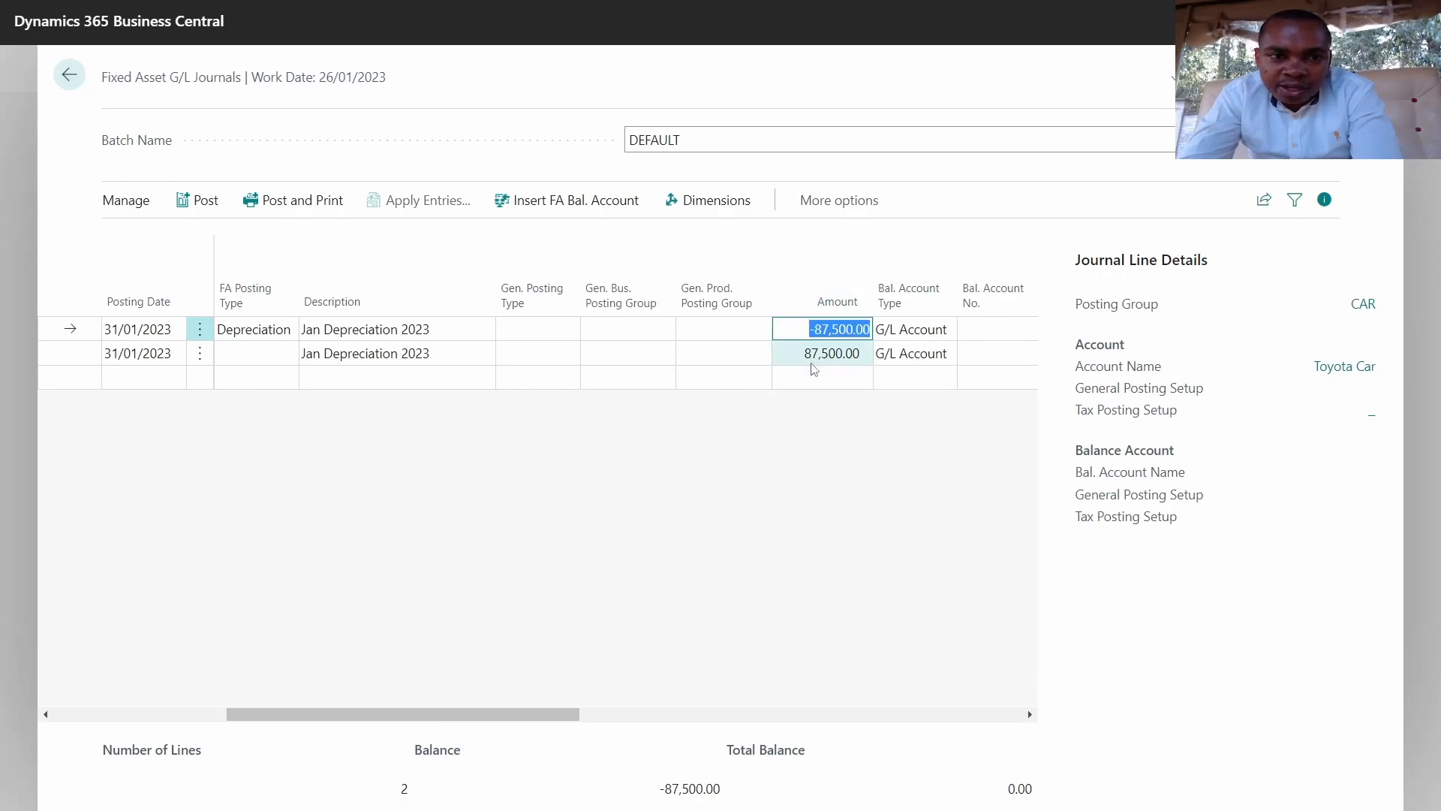
{"action": "left_click_drag", "start_coordinate": [483, 714], "coordinate": [293, 747]}
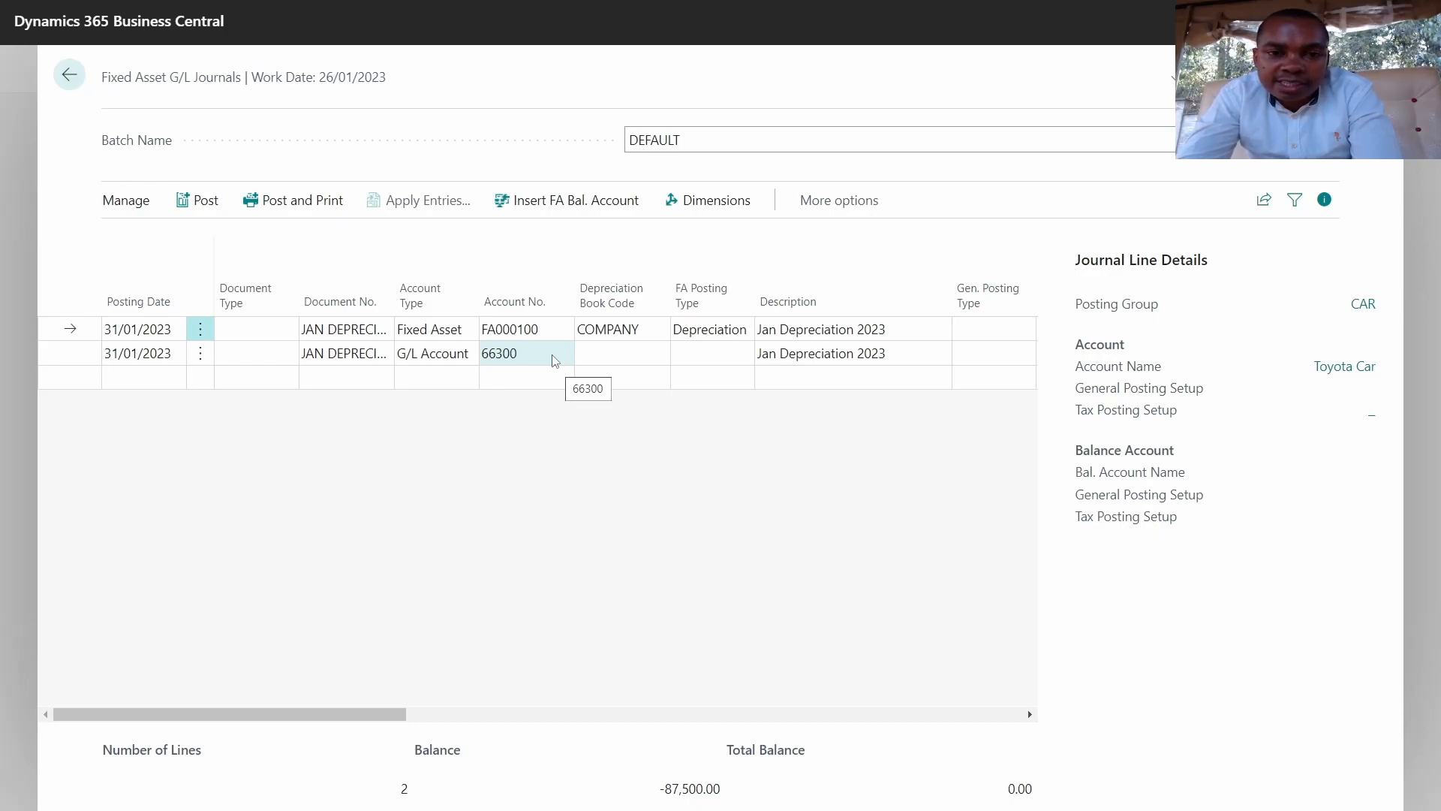
{"action": "left_click", "coordinate": [206, 201]}
{"action": "left_click", "coordinate": [813, 482]}
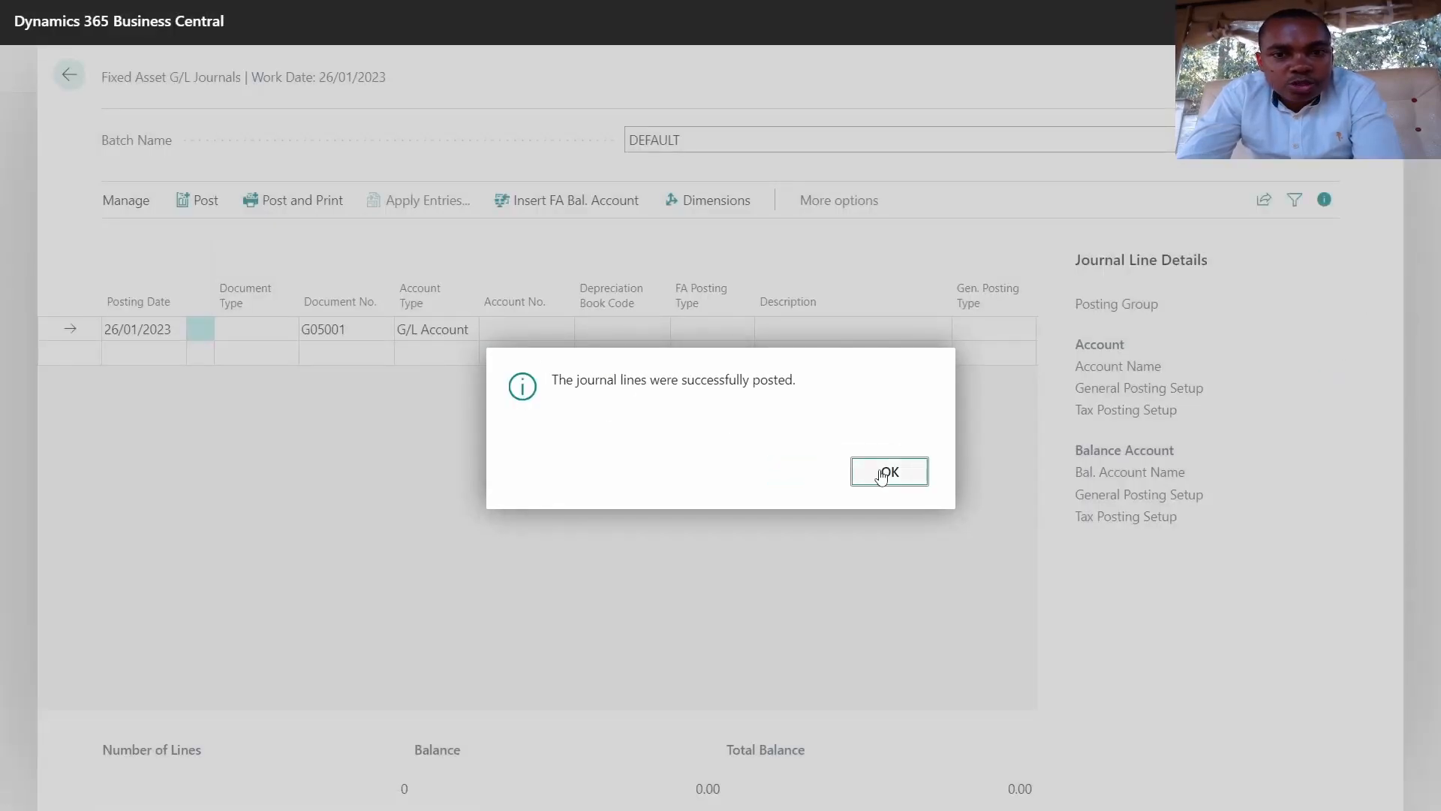
{"action": "left_click", "coordinate": [886, 470]}
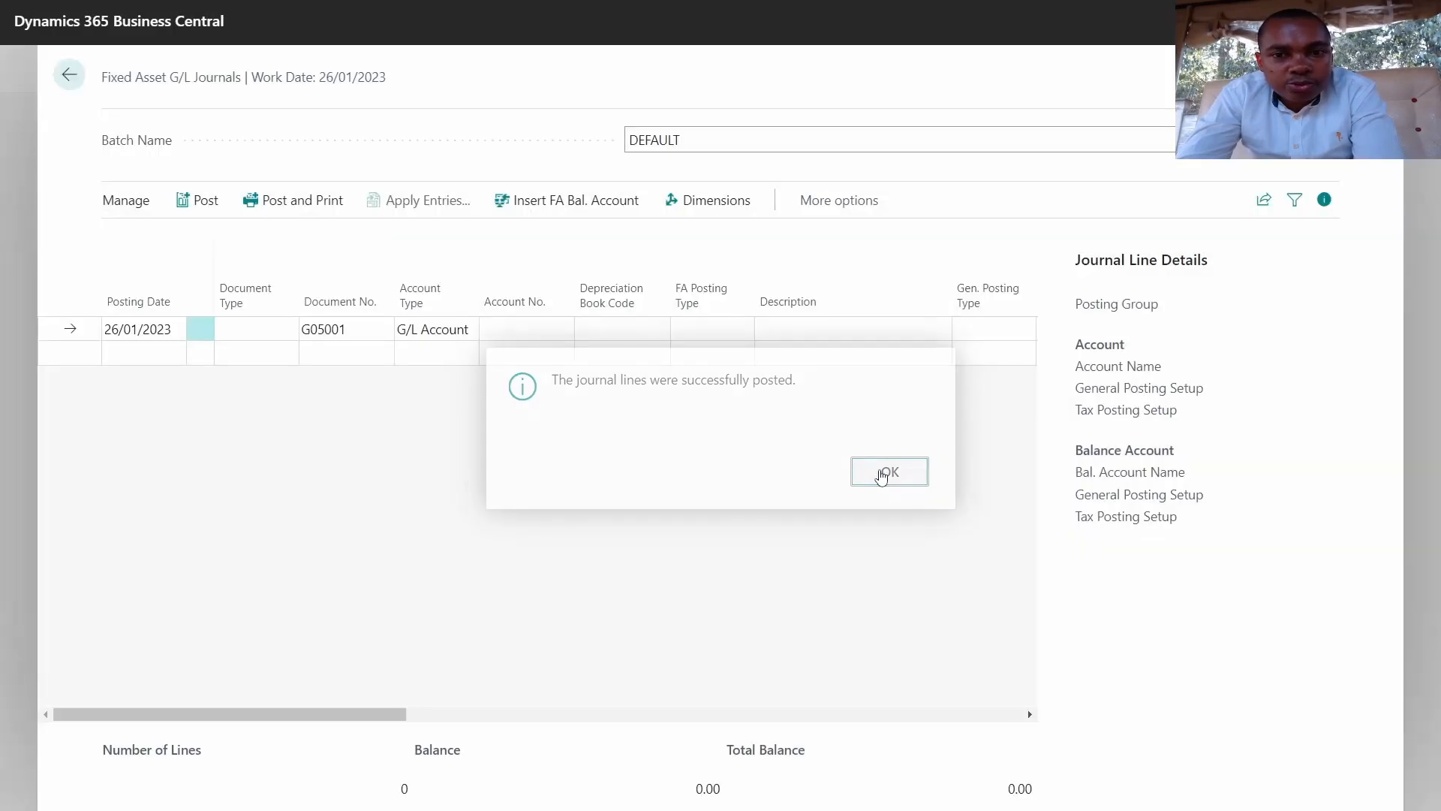
Step: From FA000100's book value ledger entries, find all entries related to the Jan Depreciation 2023 entry
{"action": "left_click", "coordinate": [69, 76]}
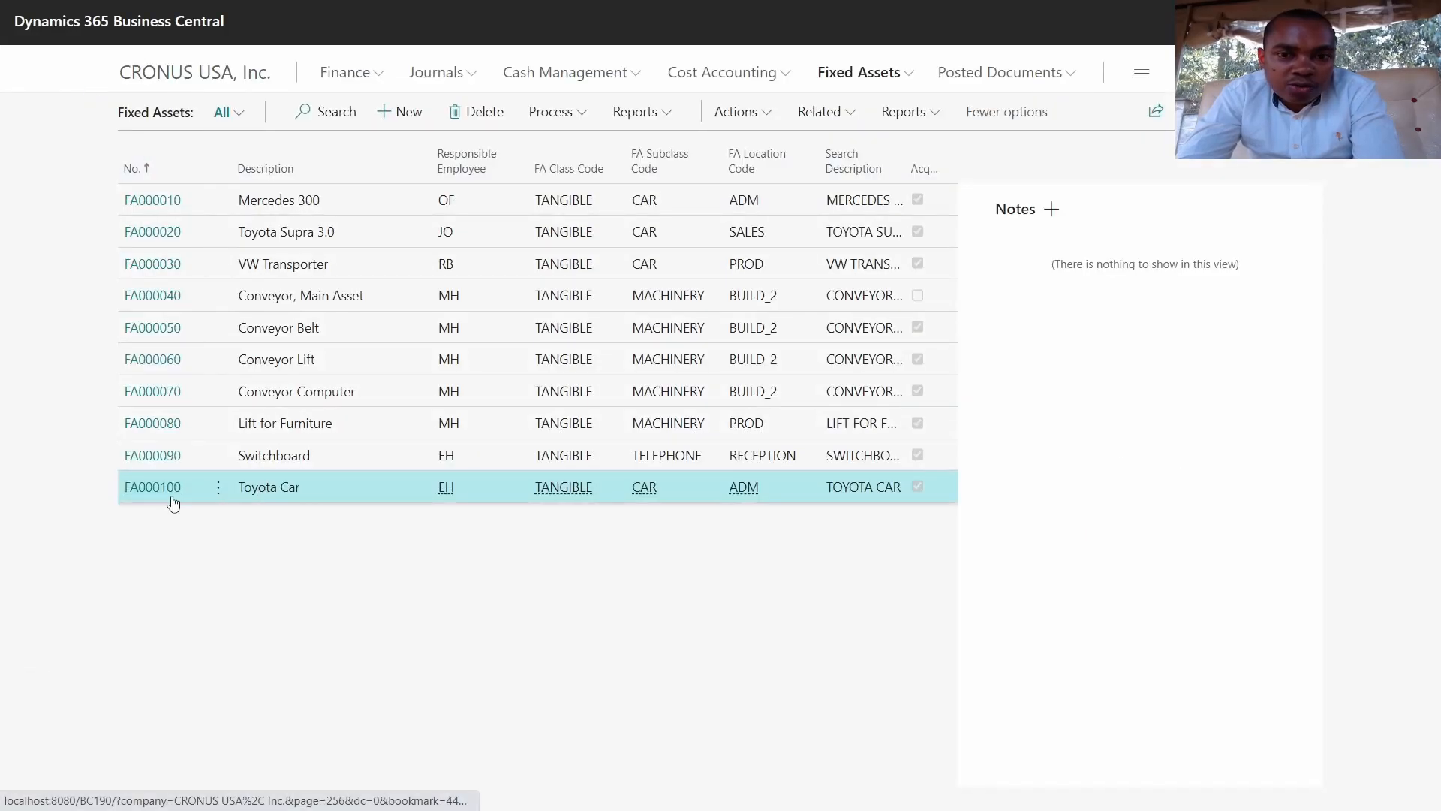
{"action": "left_click", "coordinate": [172, 499]}
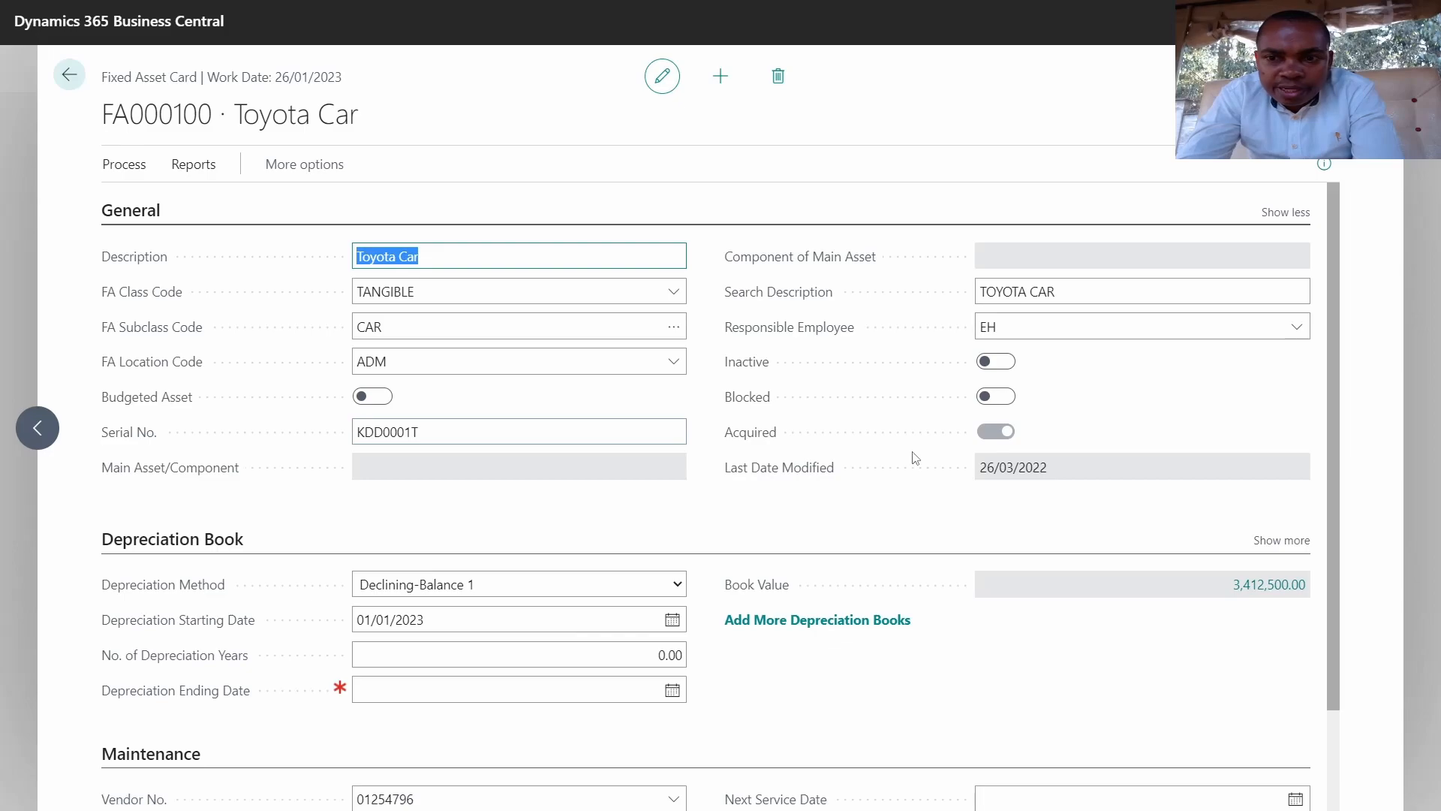
{"action": "scroll", "coordinate": [913, 457], "scroll_direction": "down", "scroll_amount": 2}
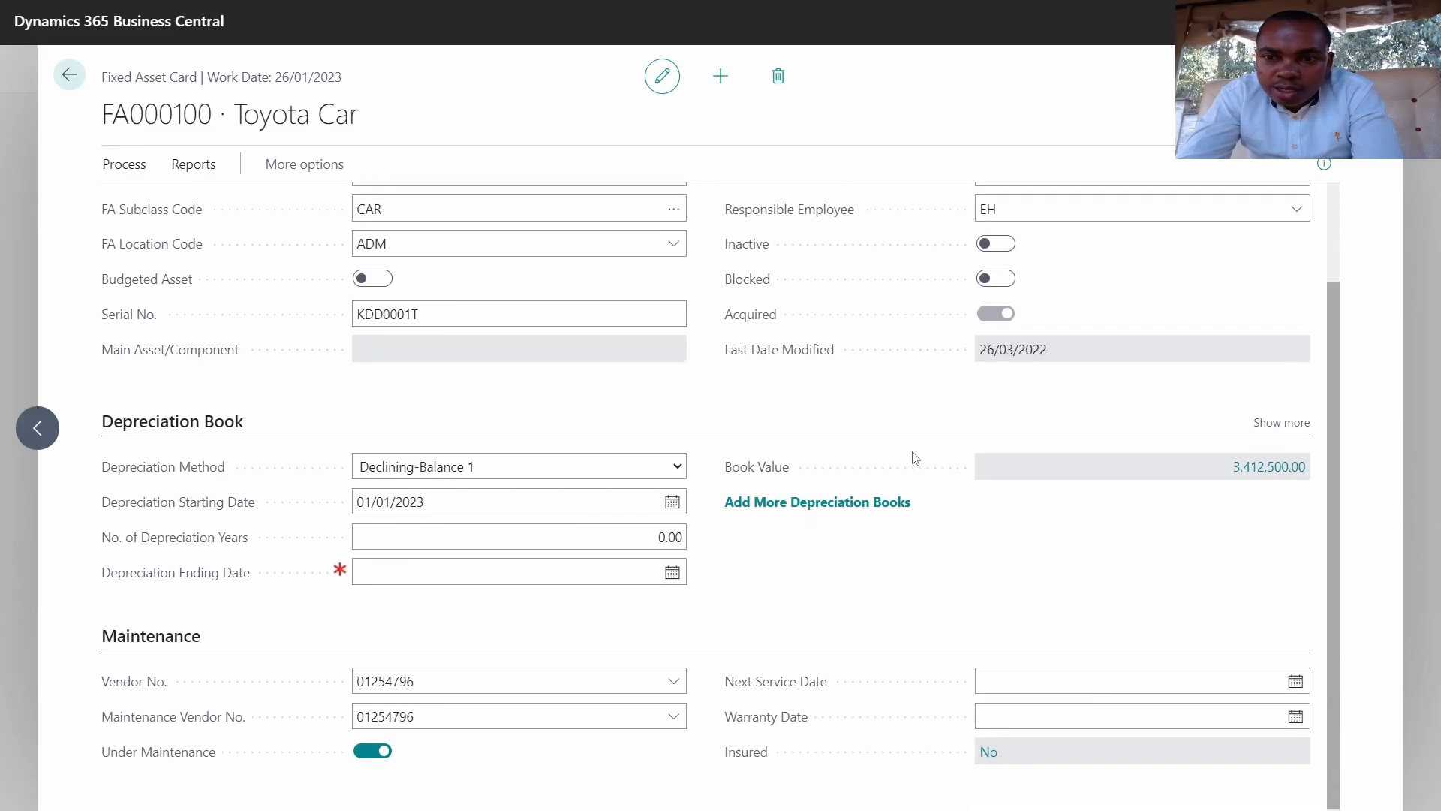
{"action": "left_click", "coordinate": [1260, 471]}
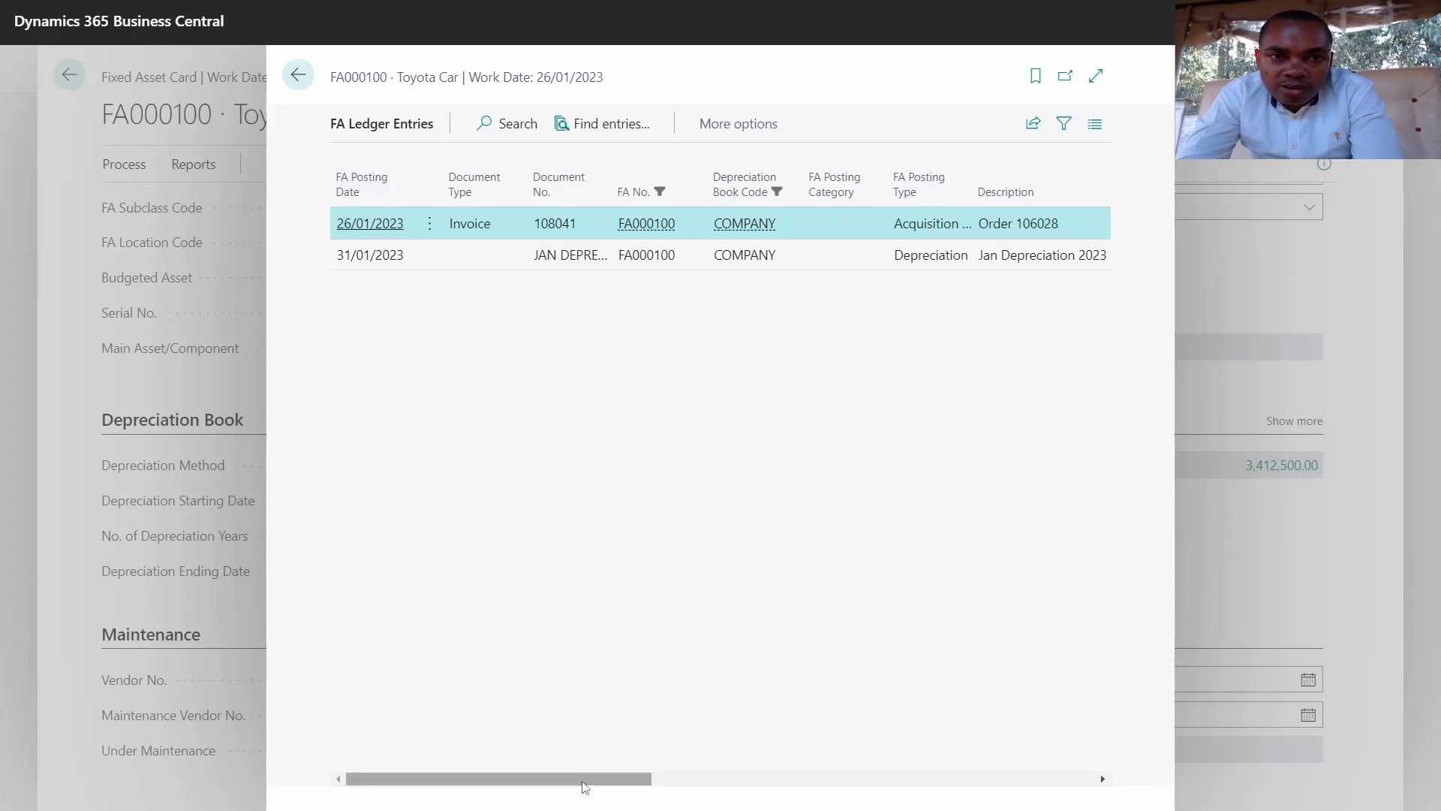
{"action": "left_click_drag", "start_coordinate": [586, 783], "coordinate": [782, 784]}
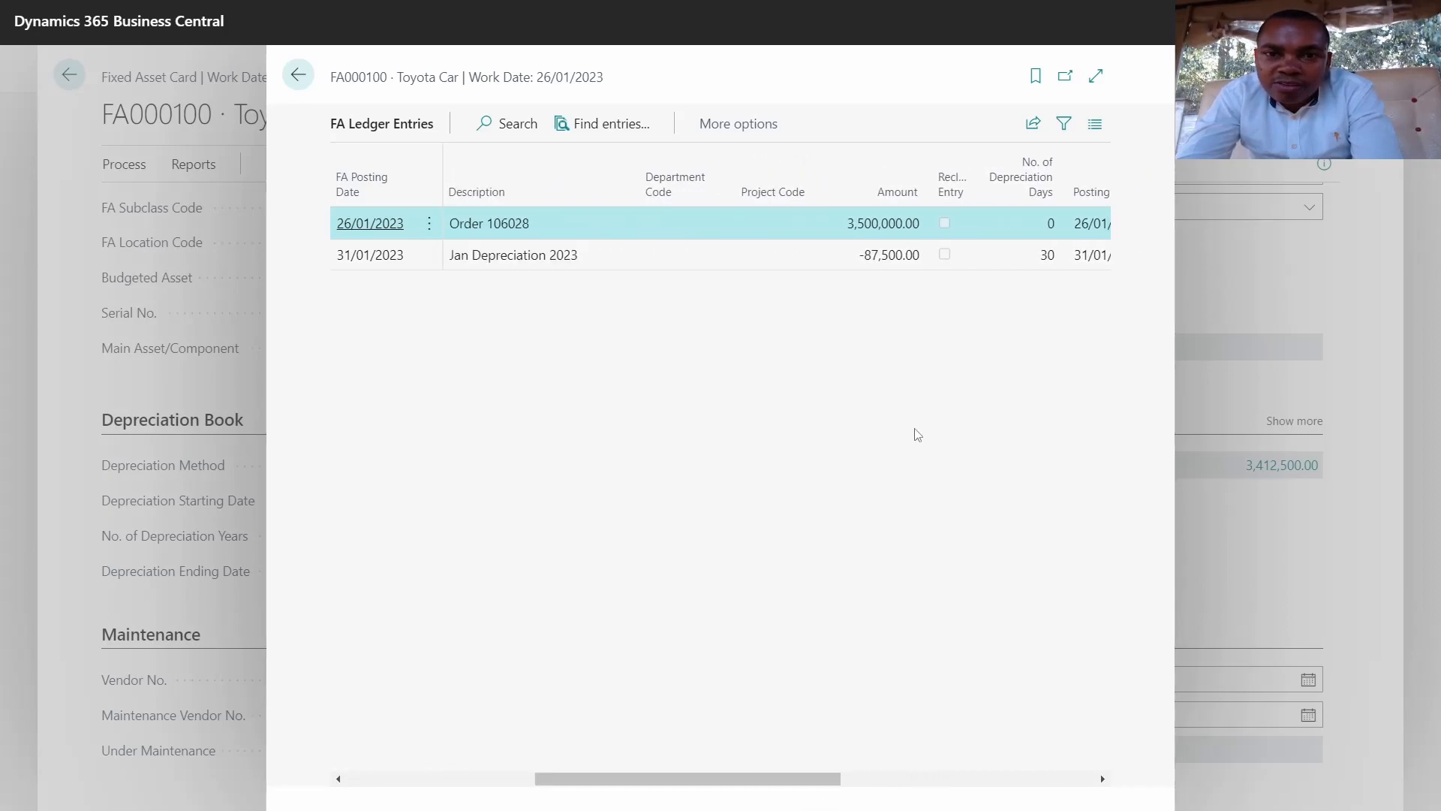
{"action": "left_click", "coordinate": [883, 254]}
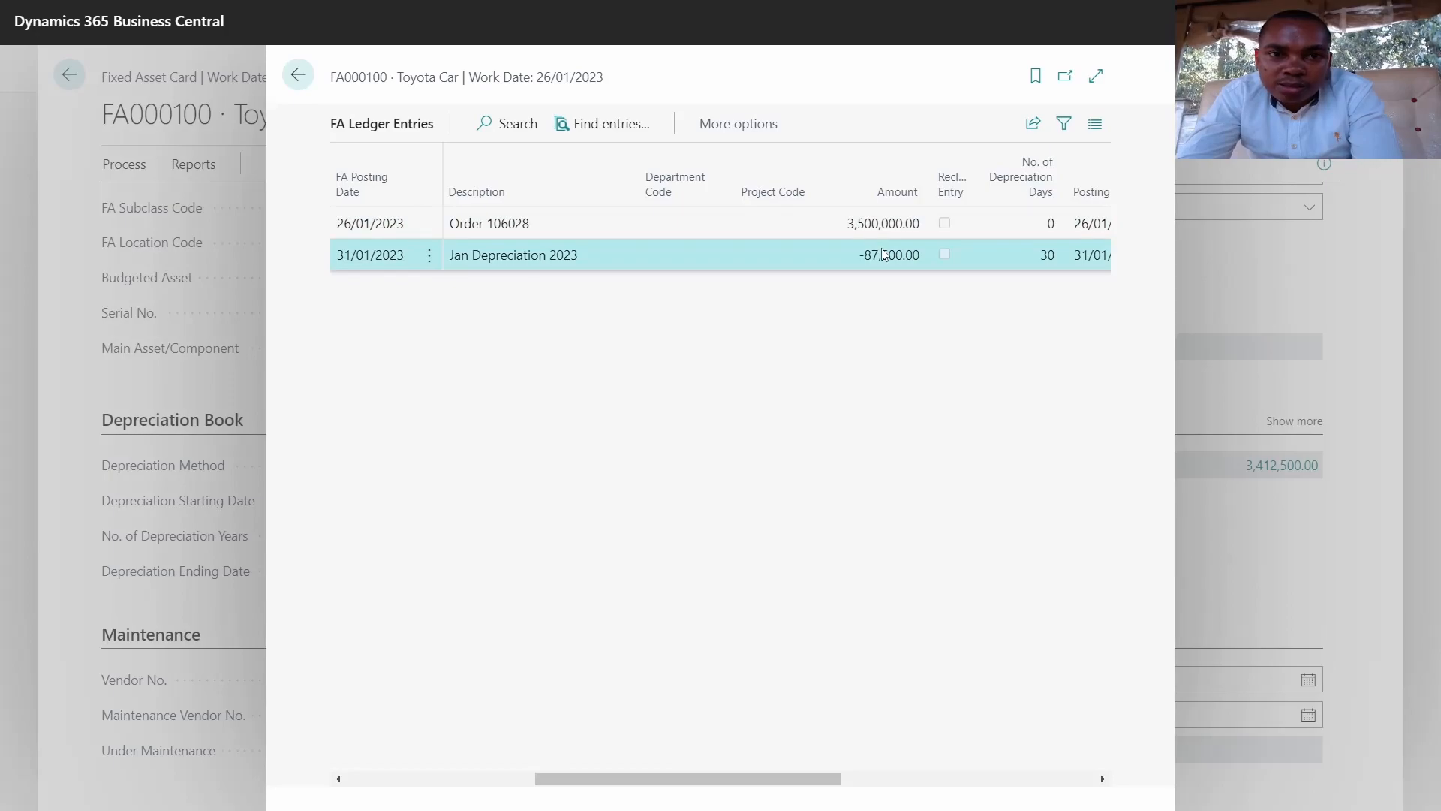
{"action": "left_click", "coordinate": [608, 122]}
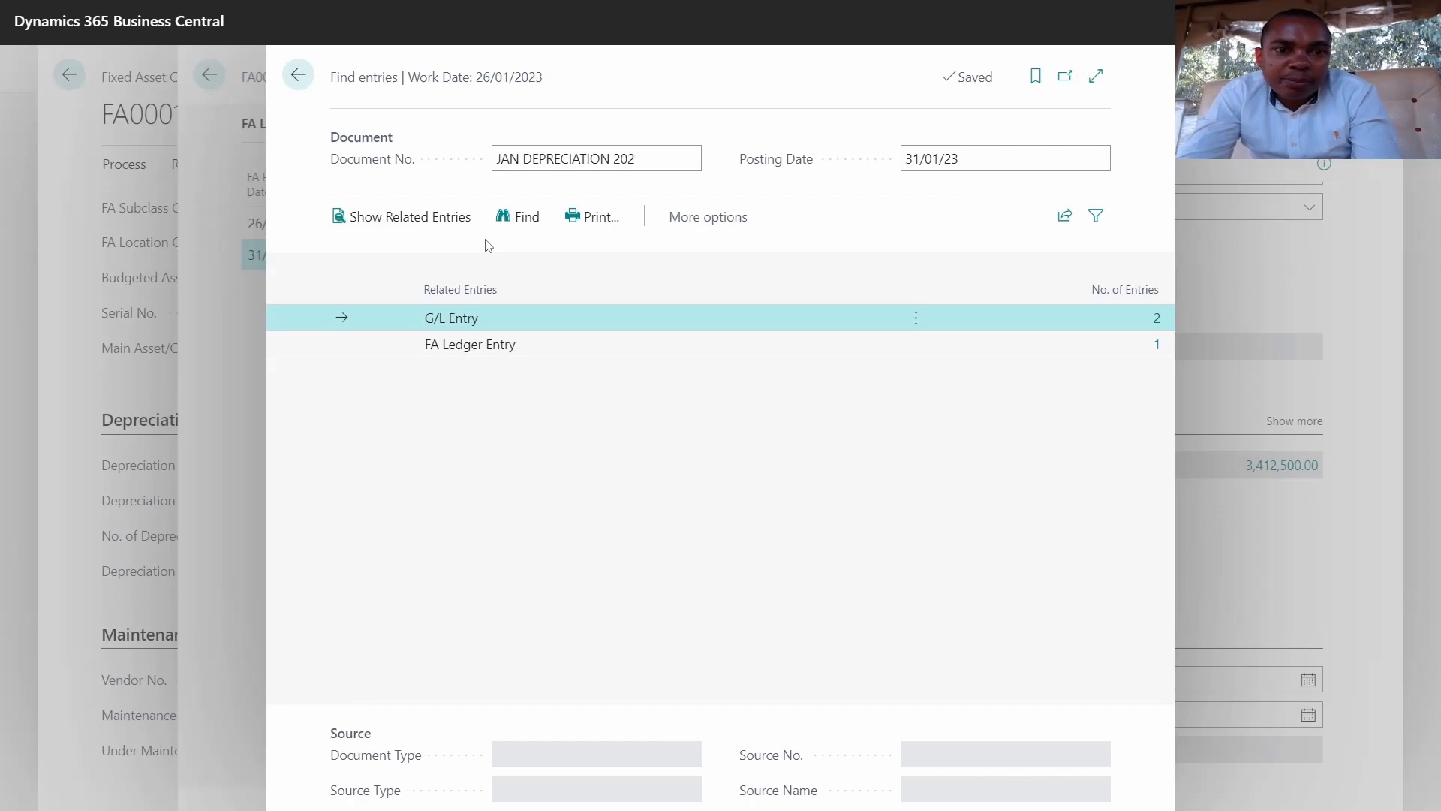
Step: Show the depreciation's G/L entries on 66300 and 16300 and browse their Entry and Process actions
{"action": "left_click", "coordinate": [427, 227]}
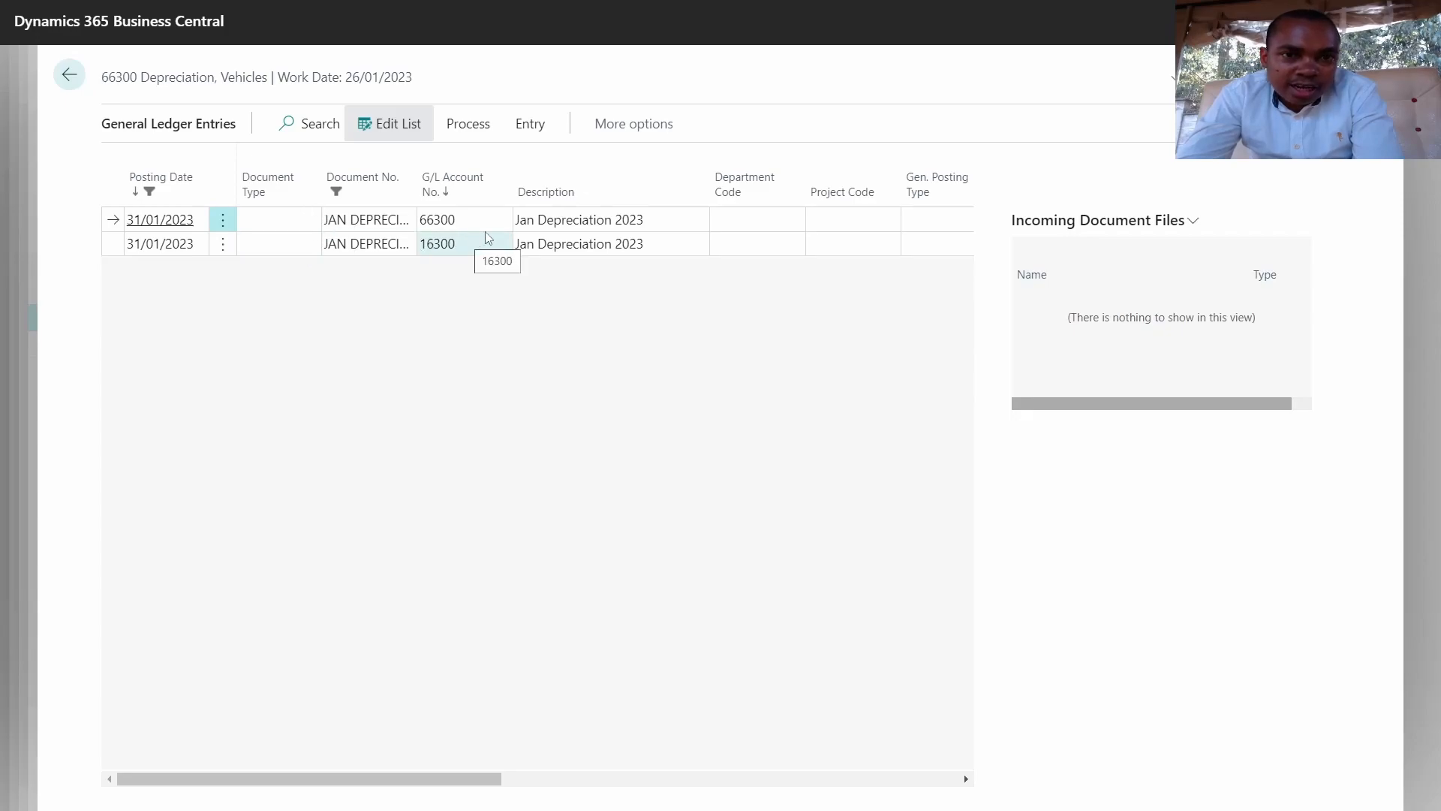
{"action": "left_click", "coordinate": [536, 138]}
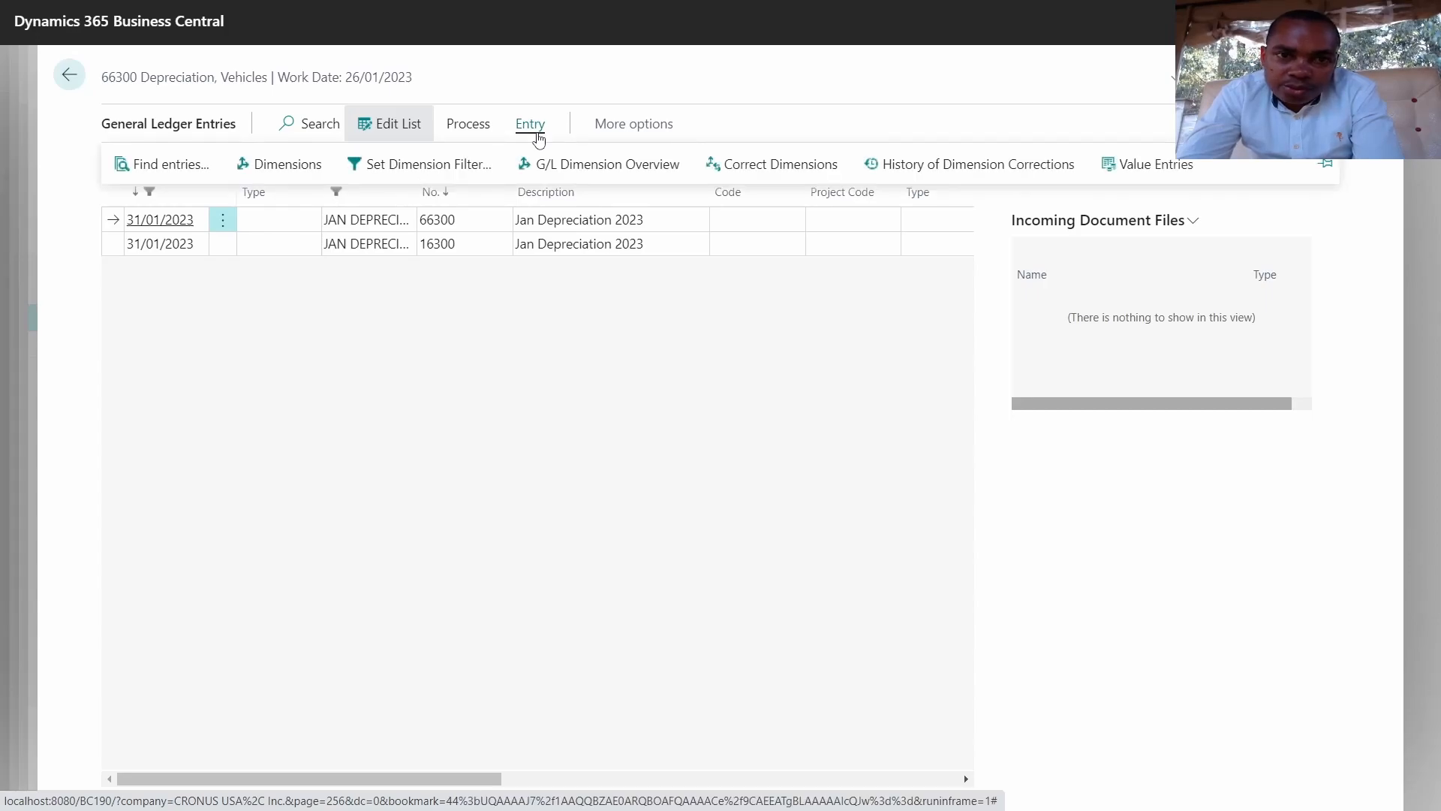
{"action": "left_click", "coordinate": [470, 133]}
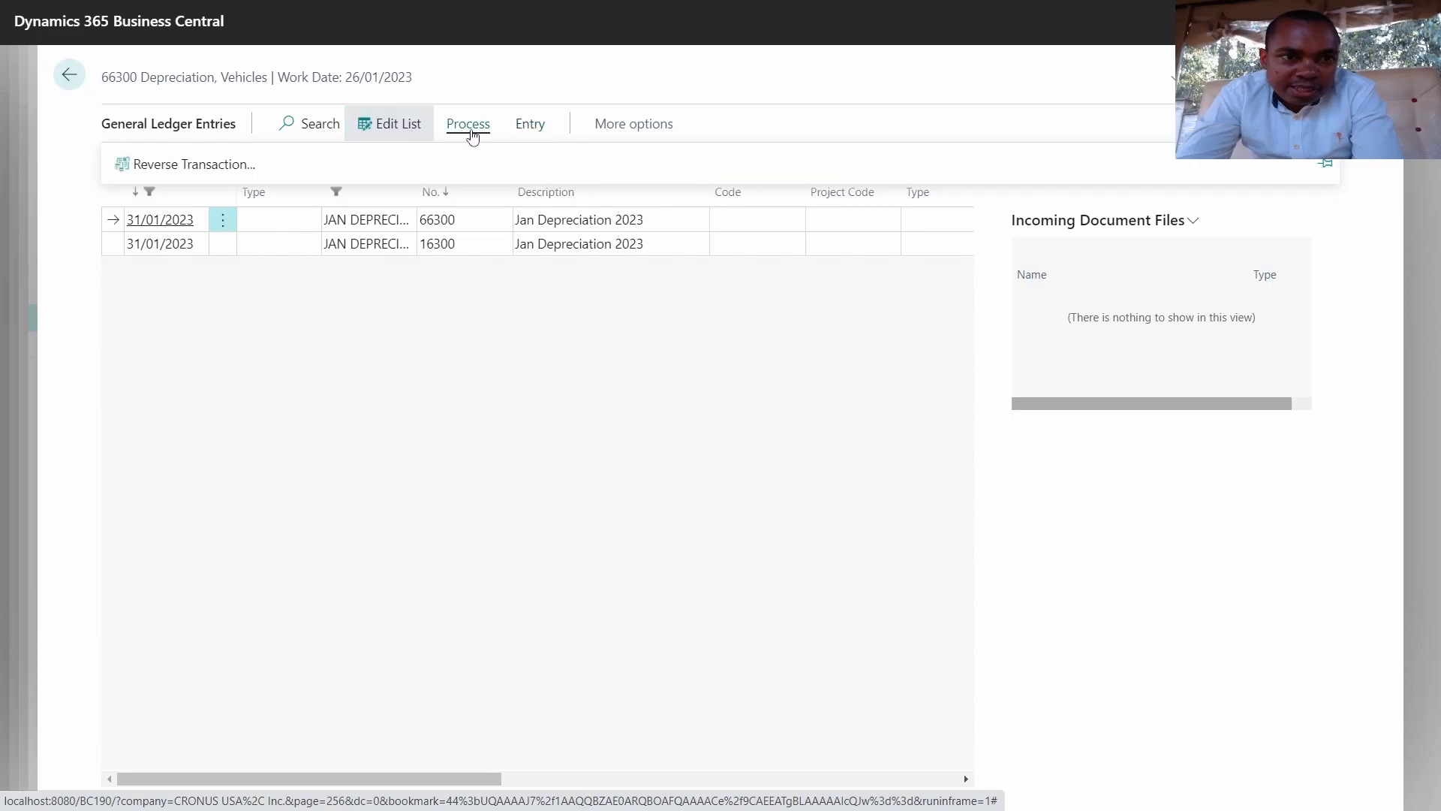
{"action": "left_click", "coordinate": [402, 138]}
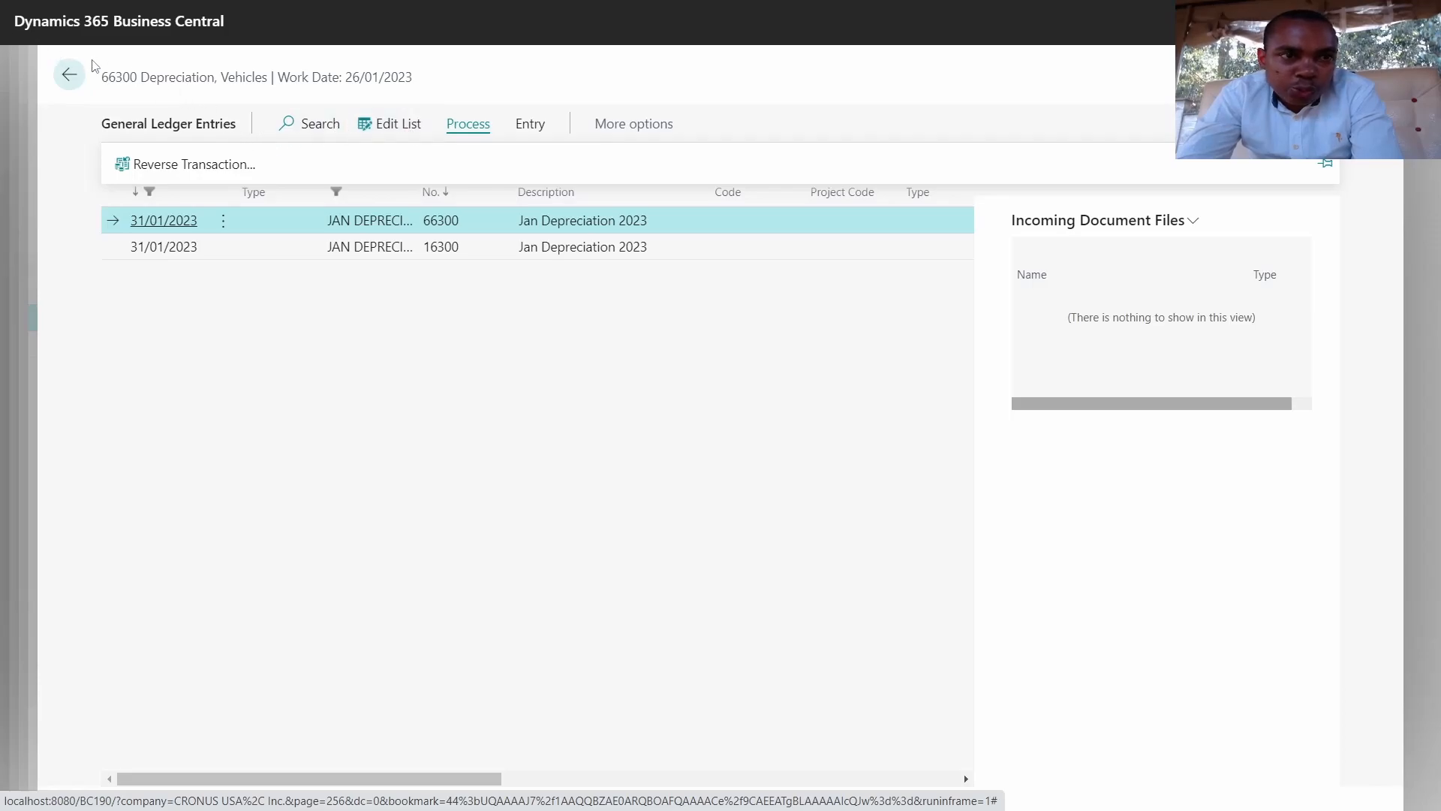
Step: Close the entry pages and the asset card to return to the Fixed Assets list
{"action": "left_click", "coordinate": [69, 75]}
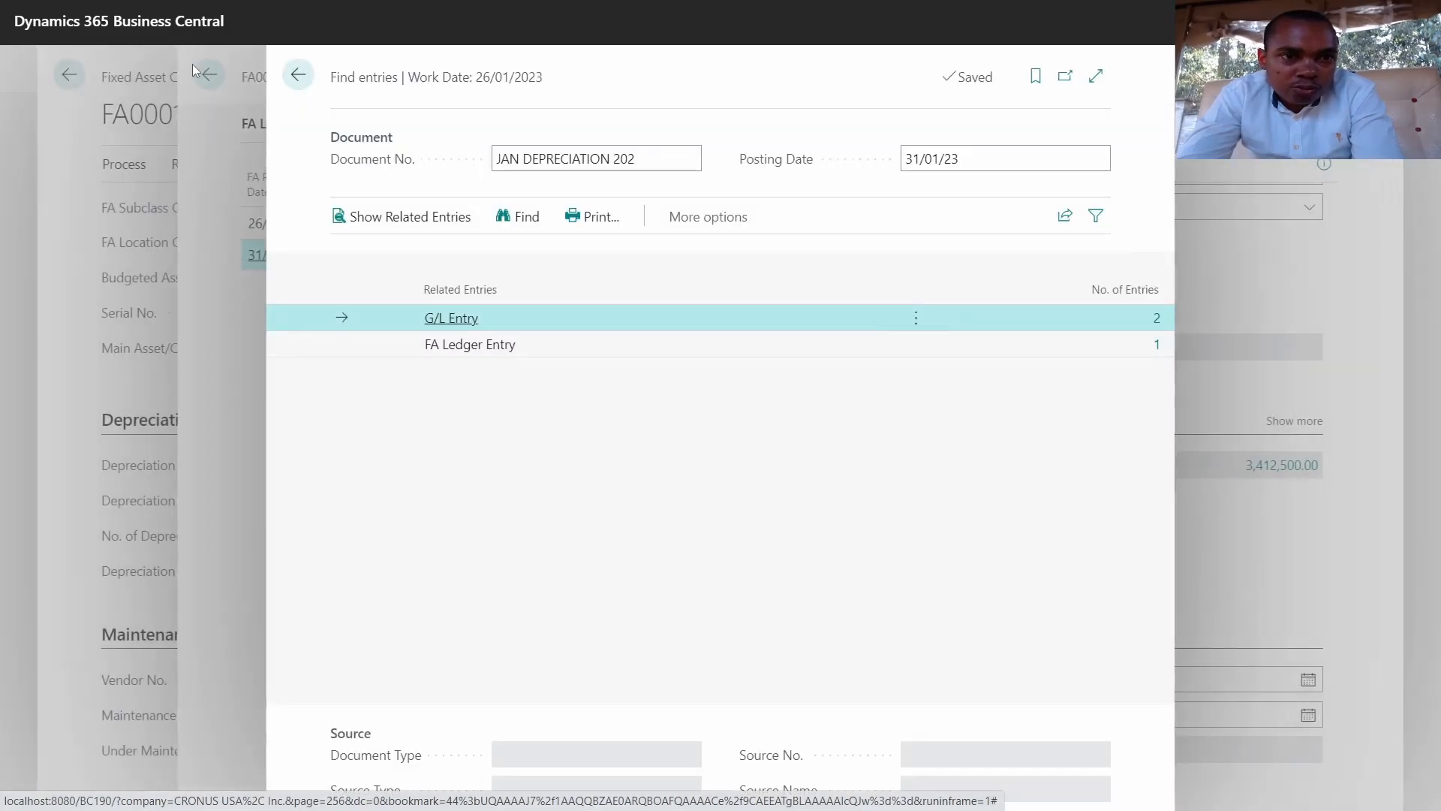
{"action": "left_click", "coordinate": [281, 73]}
{"action": "left_click", "coordinate": [298, 75]}
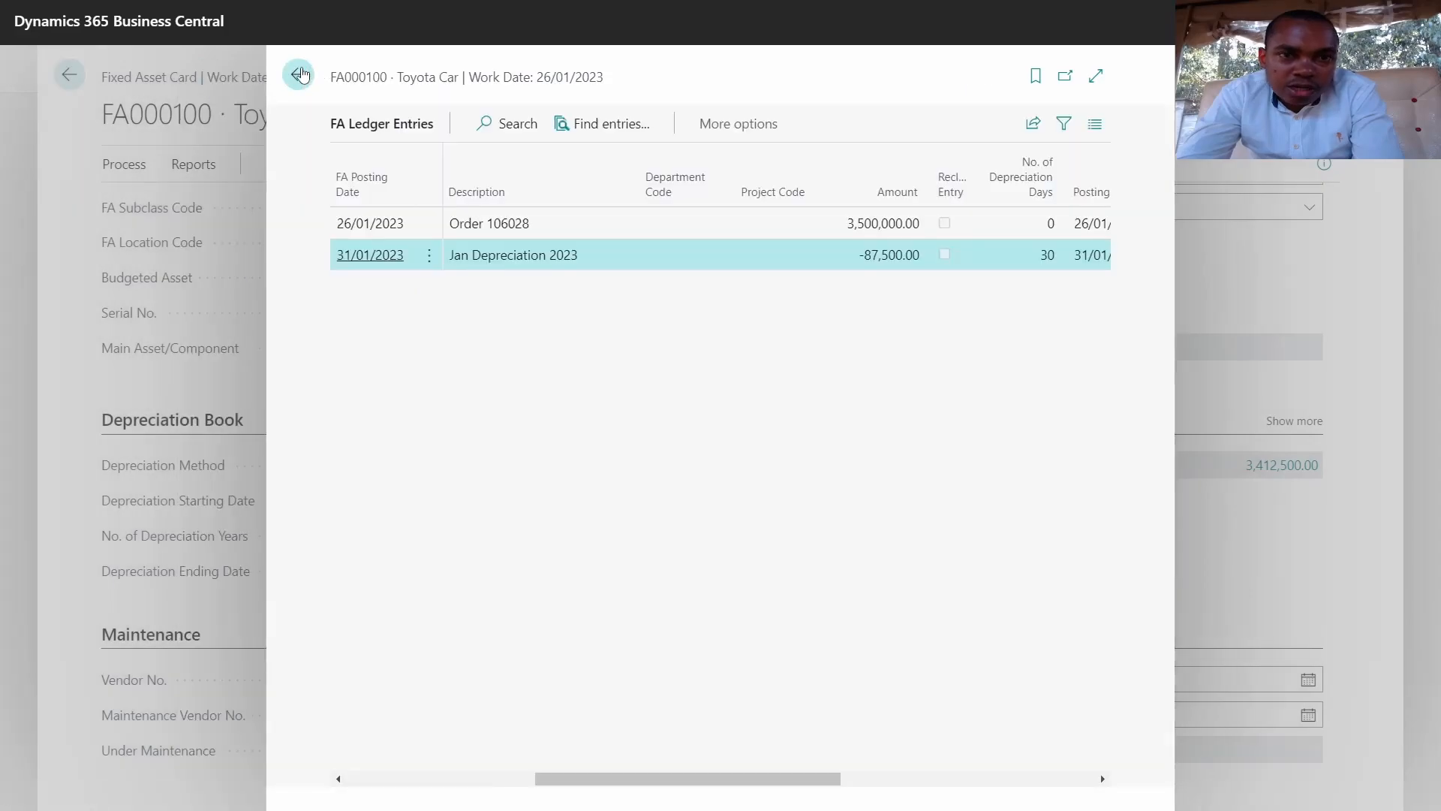
{"action": "left_click", "coordinate": [69, 75]}
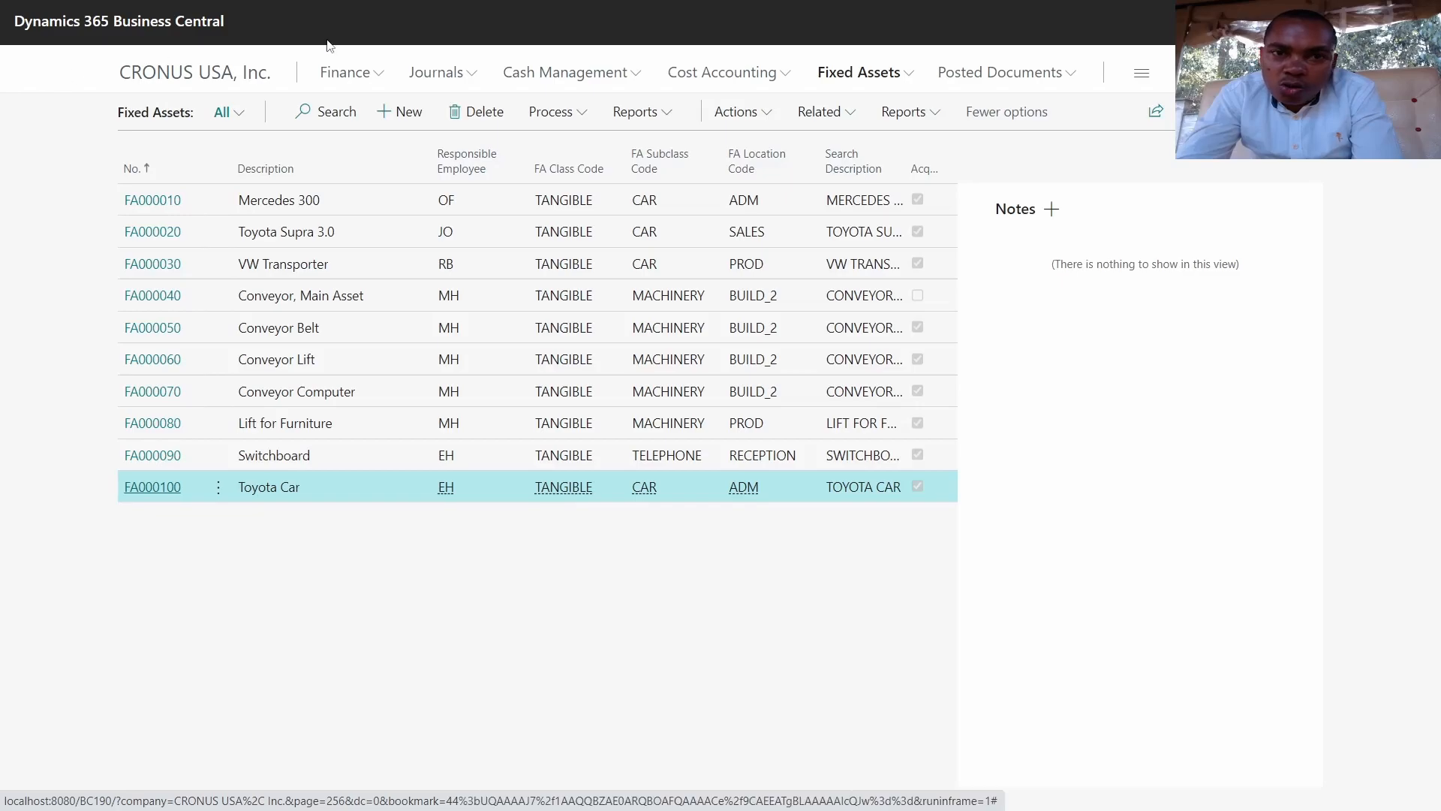
{"action": "left_click", "coordinate": [644, 114]}
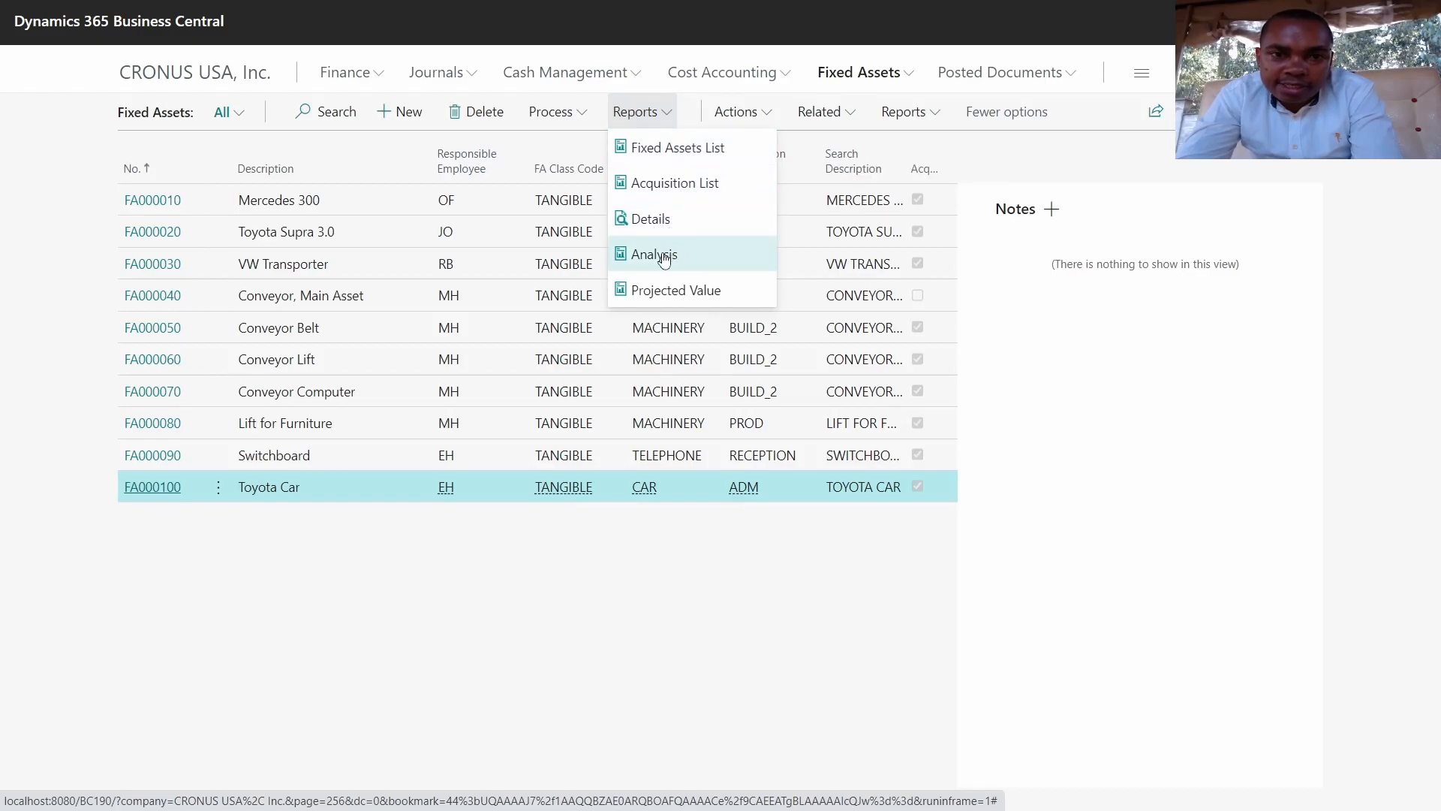
{"action": "left_click", "coordinate": [665, 150]}
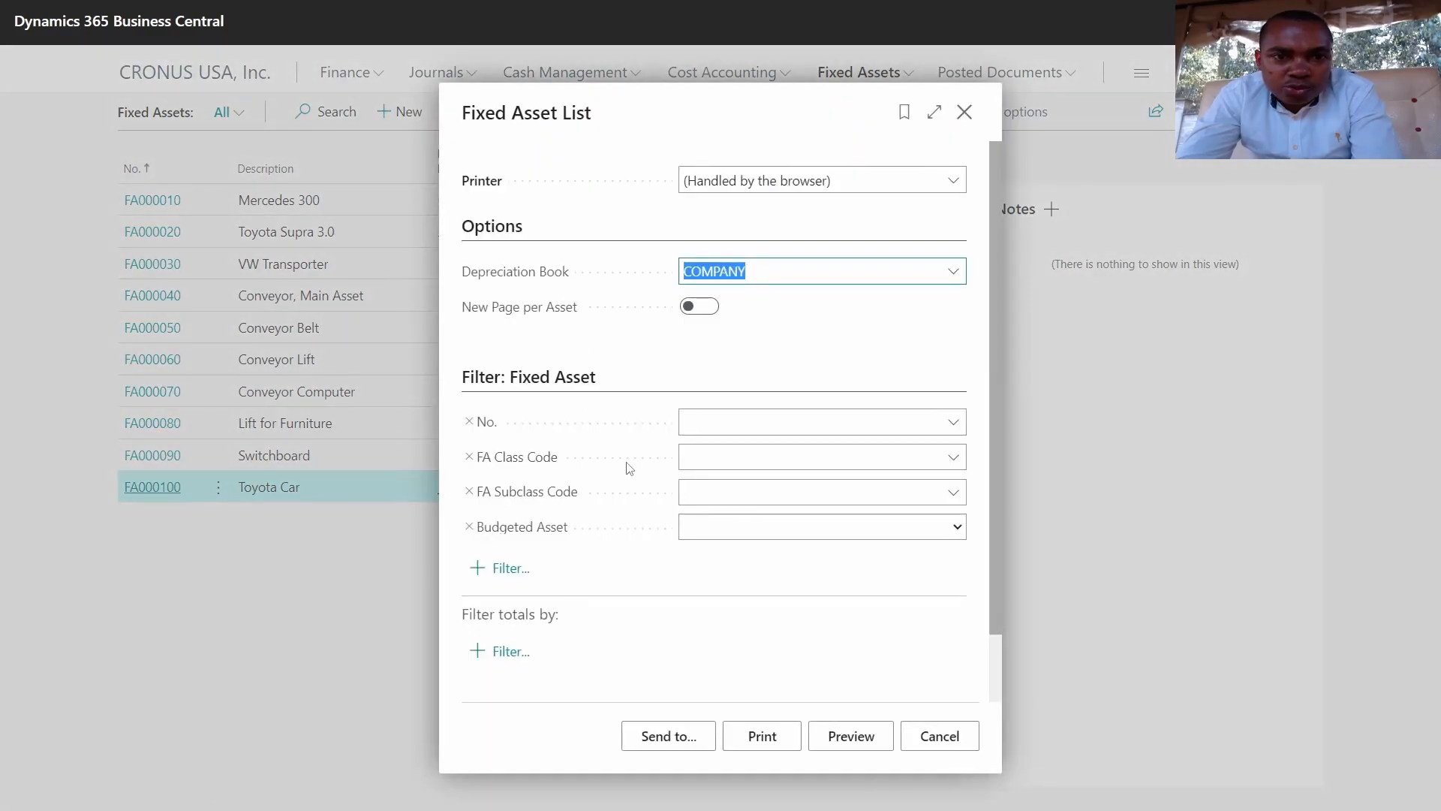
{"action": "left_click", "coordinate": [953, 423]}
{"action": "scroll", "coordinate": [794, 536], "scroll_direction": "down", "scroll_amount": 2}
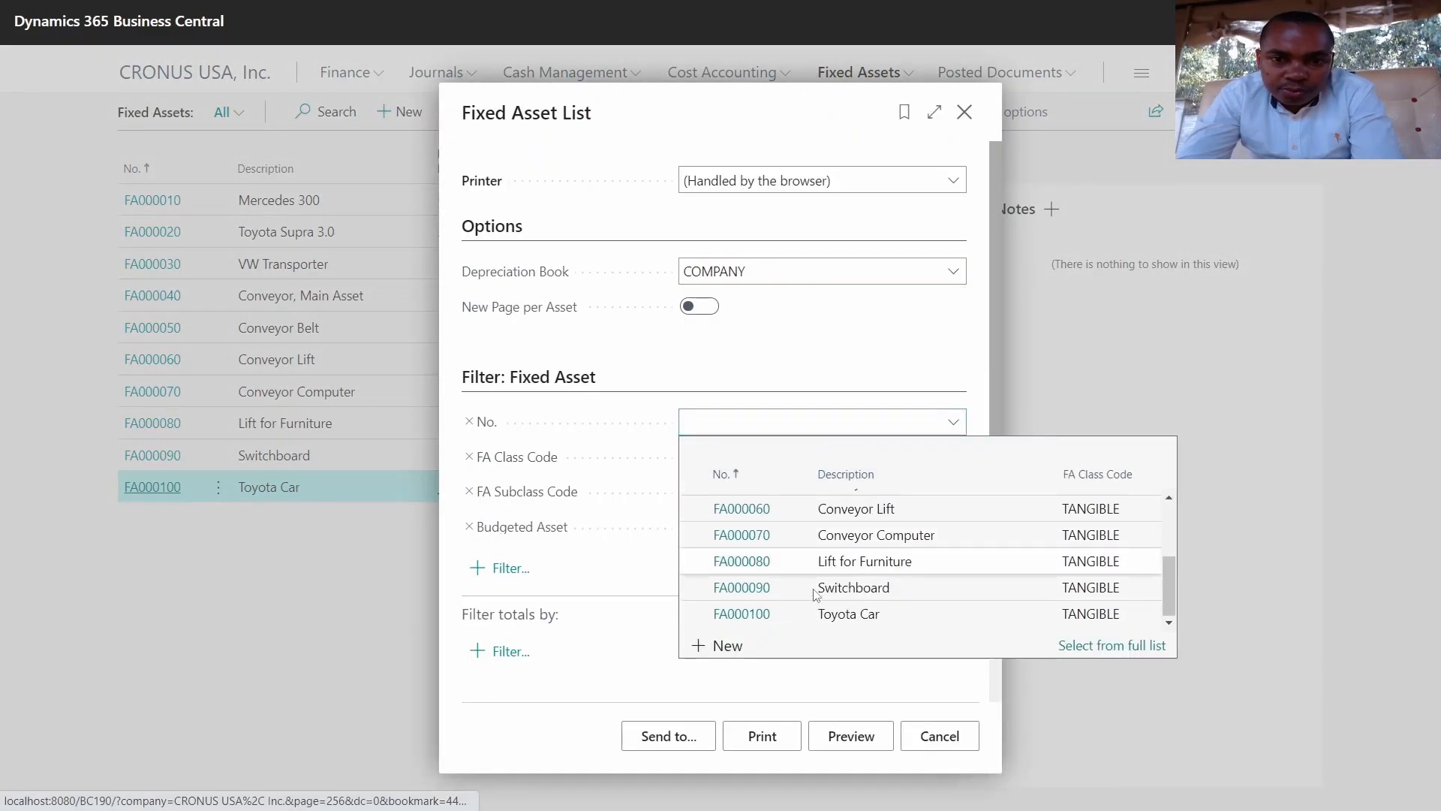
{"action": "left_click", "coordinate": [743, 618]}
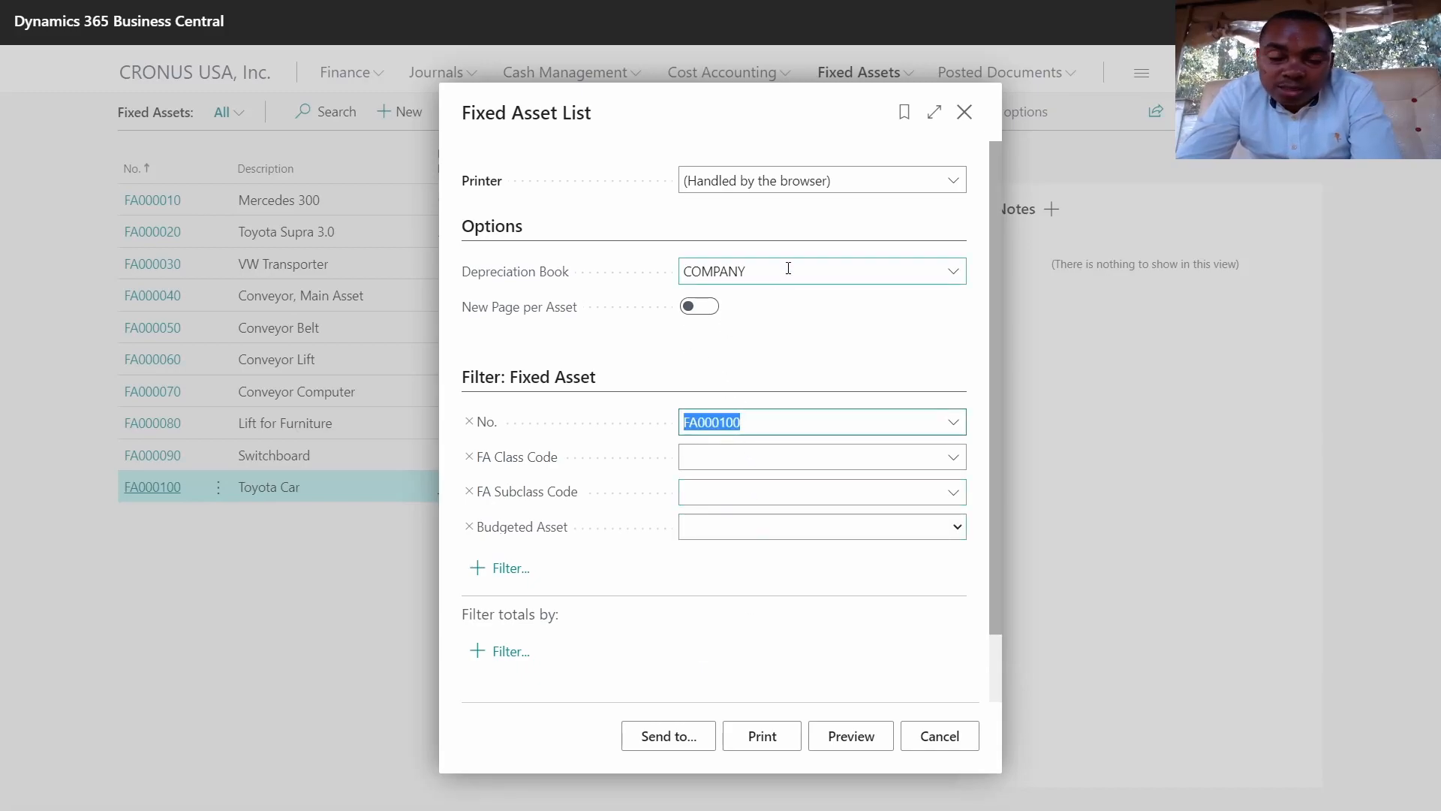
{"action": "scroll", "coordinate": [765, 495], "scroll_direction": "down", "scroll_amount": 1}
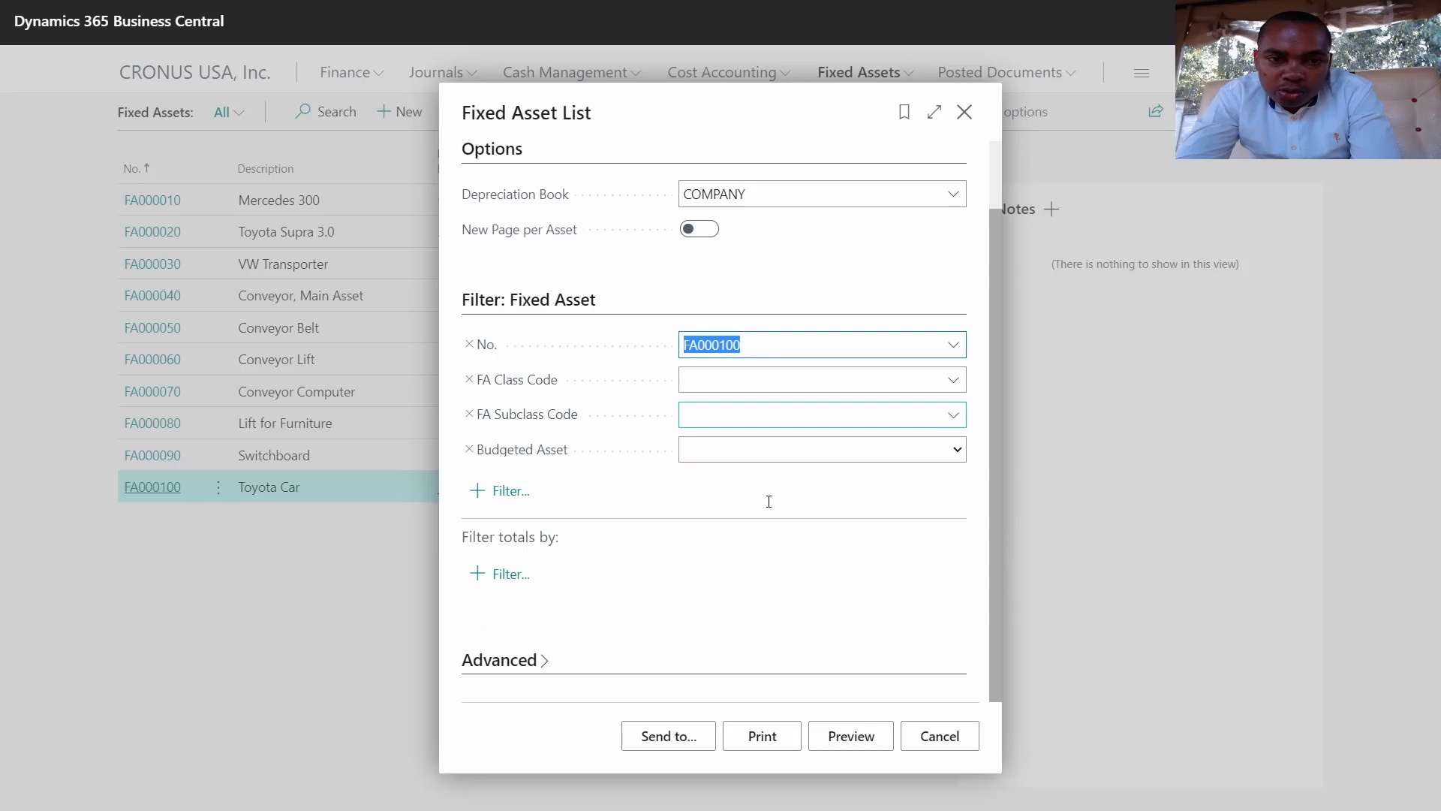
{"action": "left_click", "coordinate": [836, 744]}
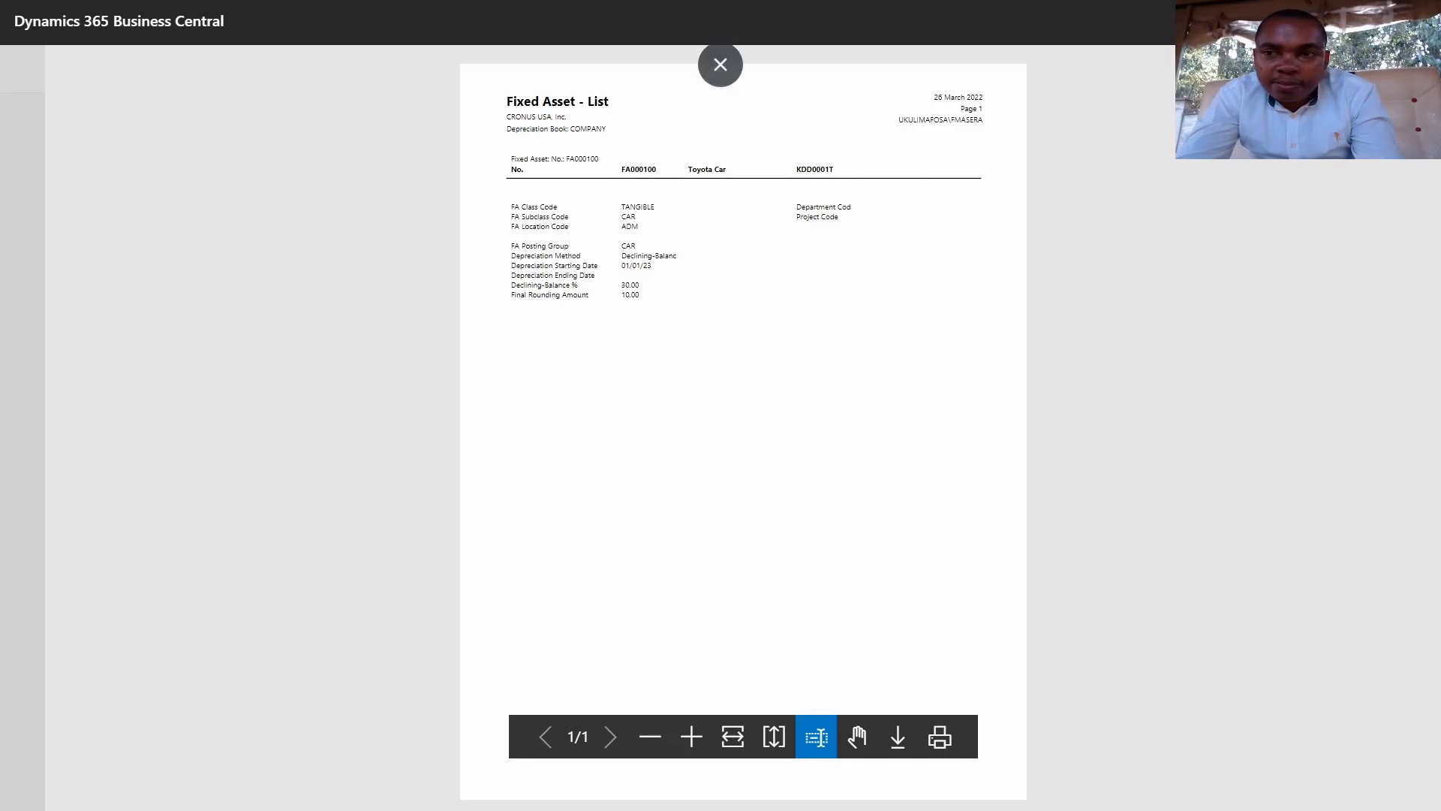
{"action": "left_click", "coordinate": [721, 64]}
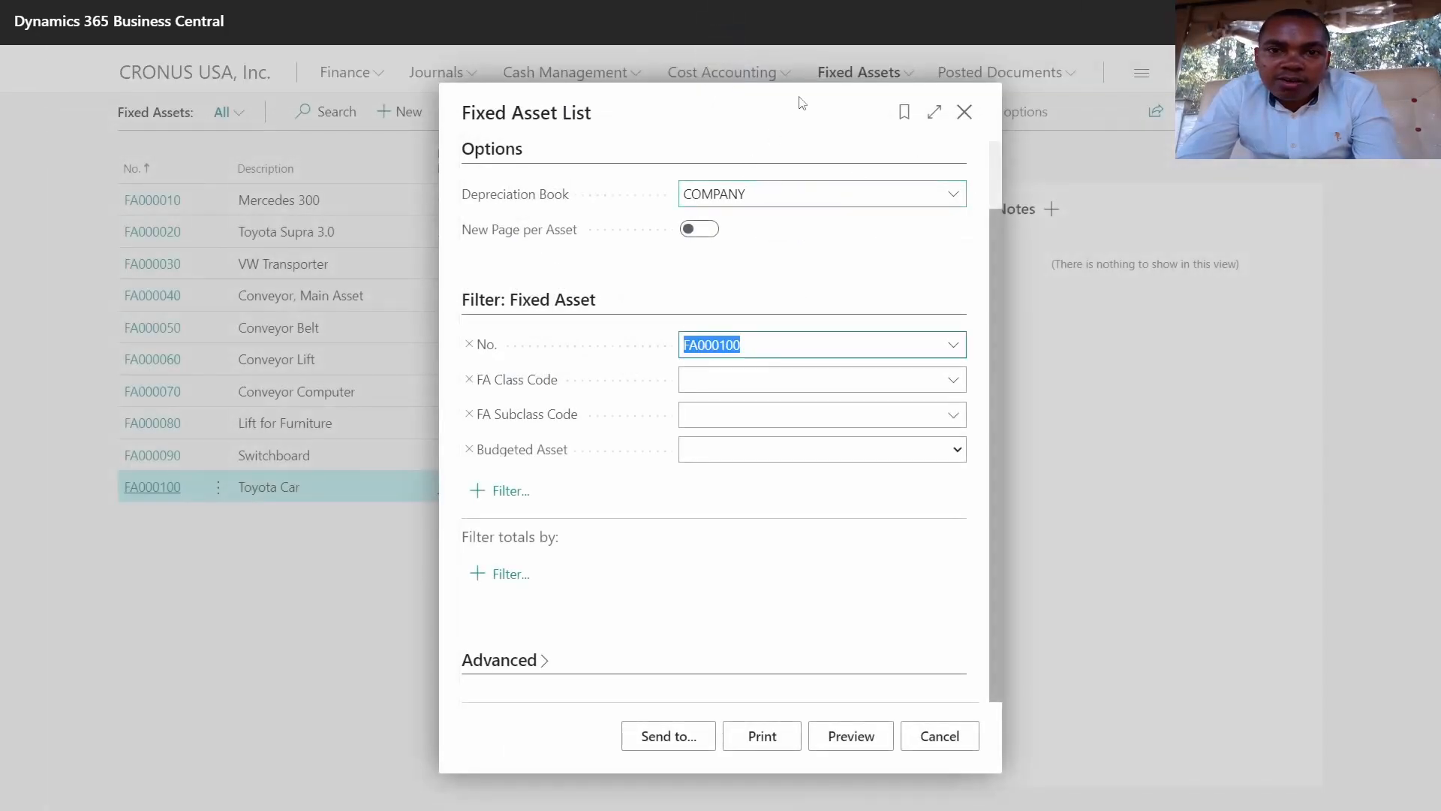
{"action": "left_click", "coordinate": [966, 113]}
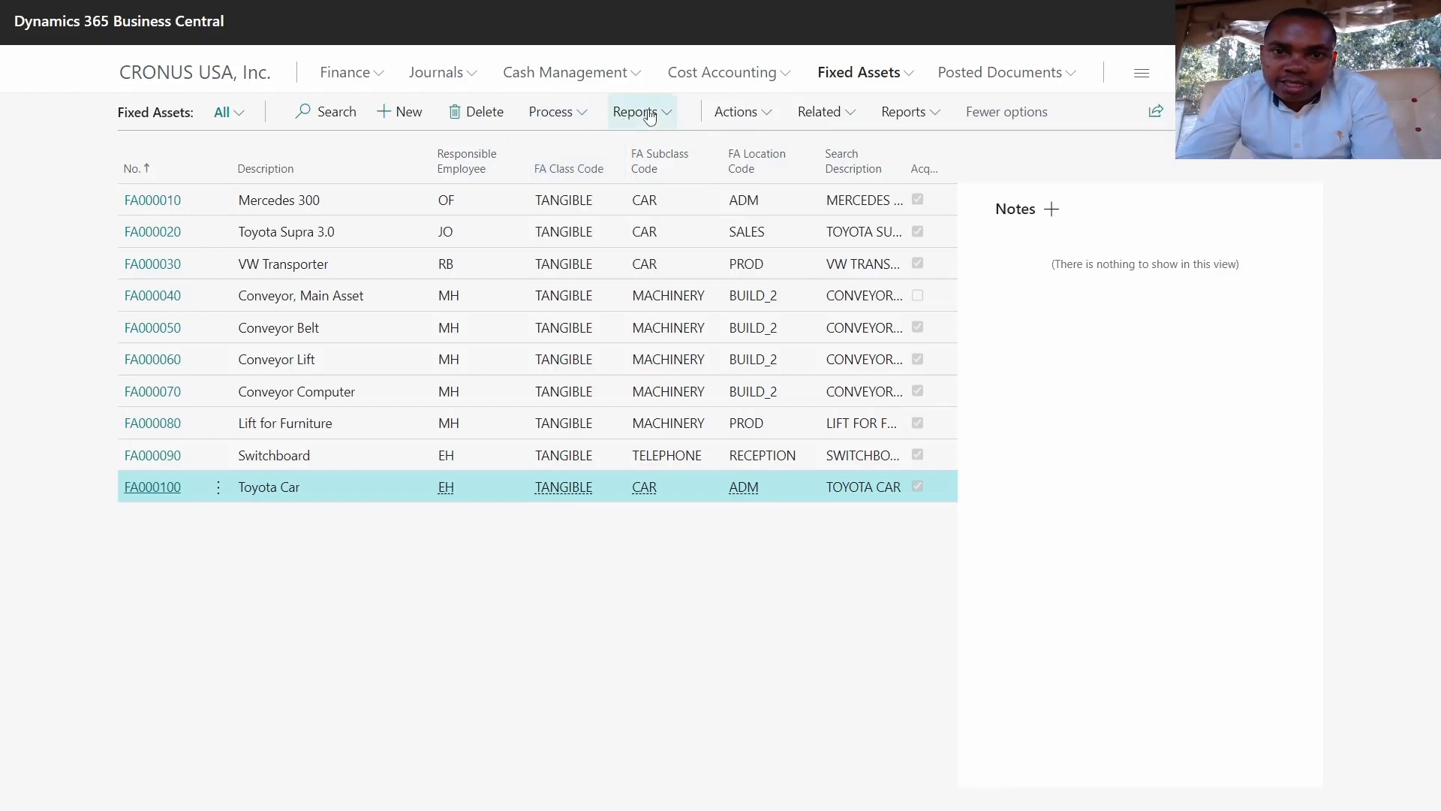
Step: Check the Related menu, then return to the CRONUS USA, Inc. home page
{"action": "left_click", "coordinate": [835, 114]}
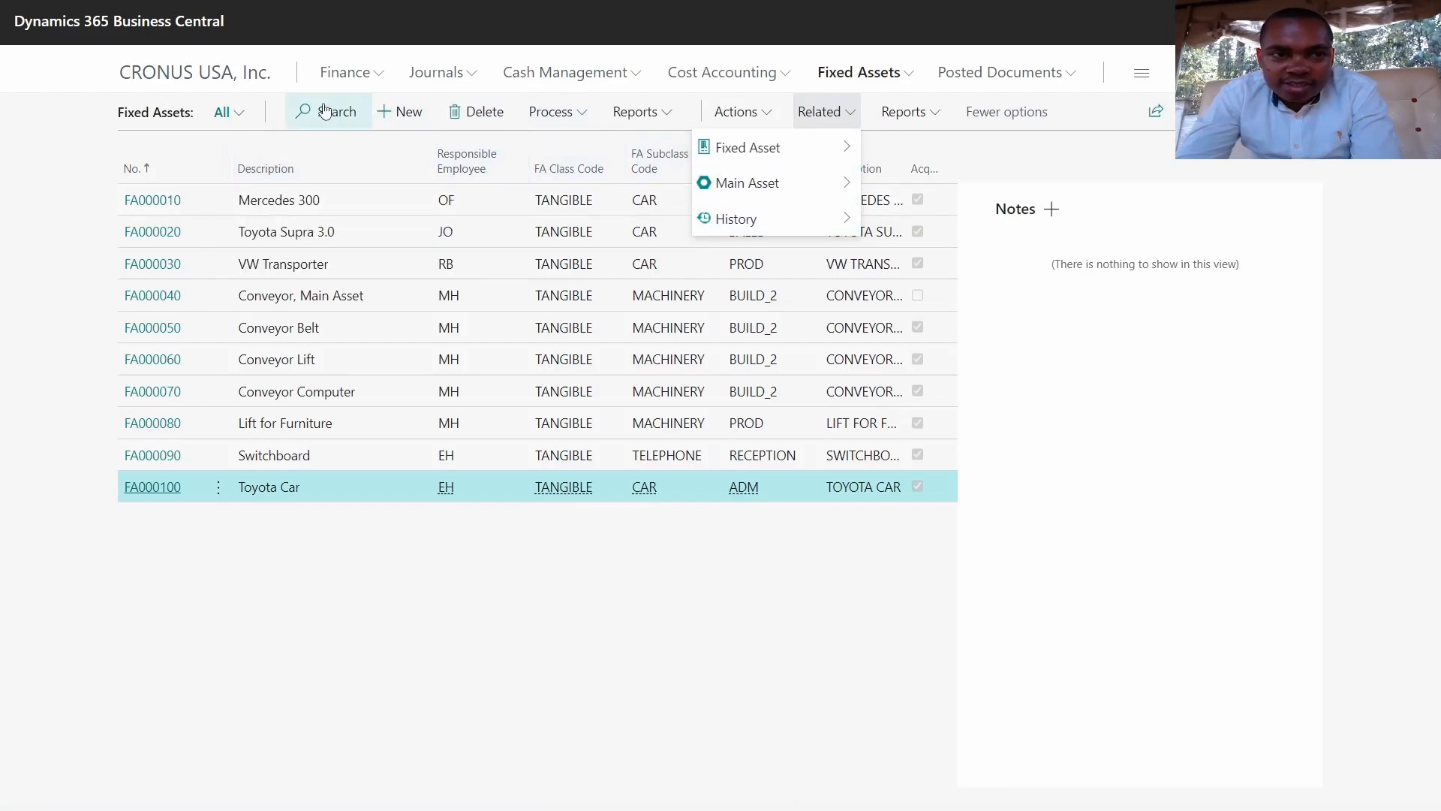
{"action": "left_click", "coordinate": [217, 73]}
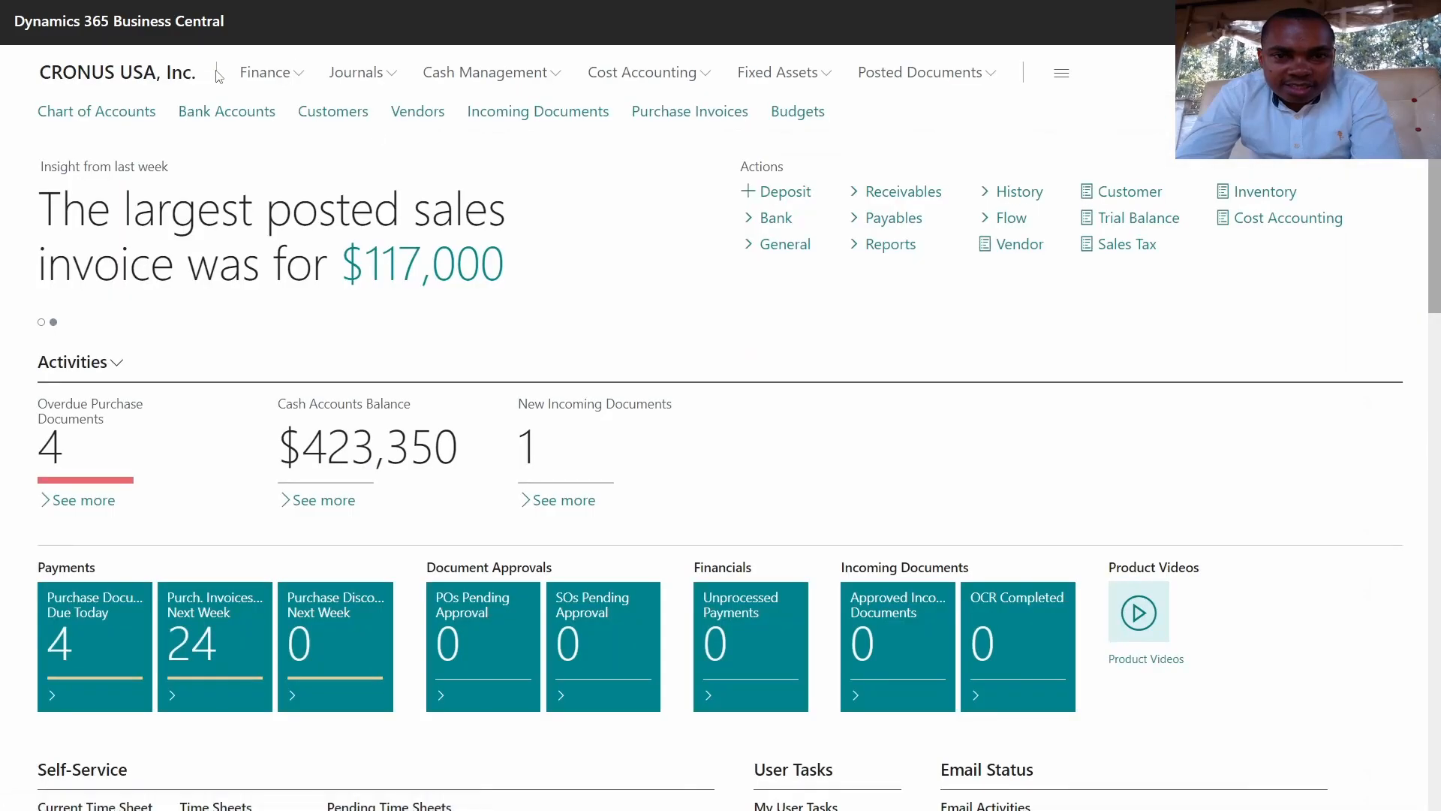